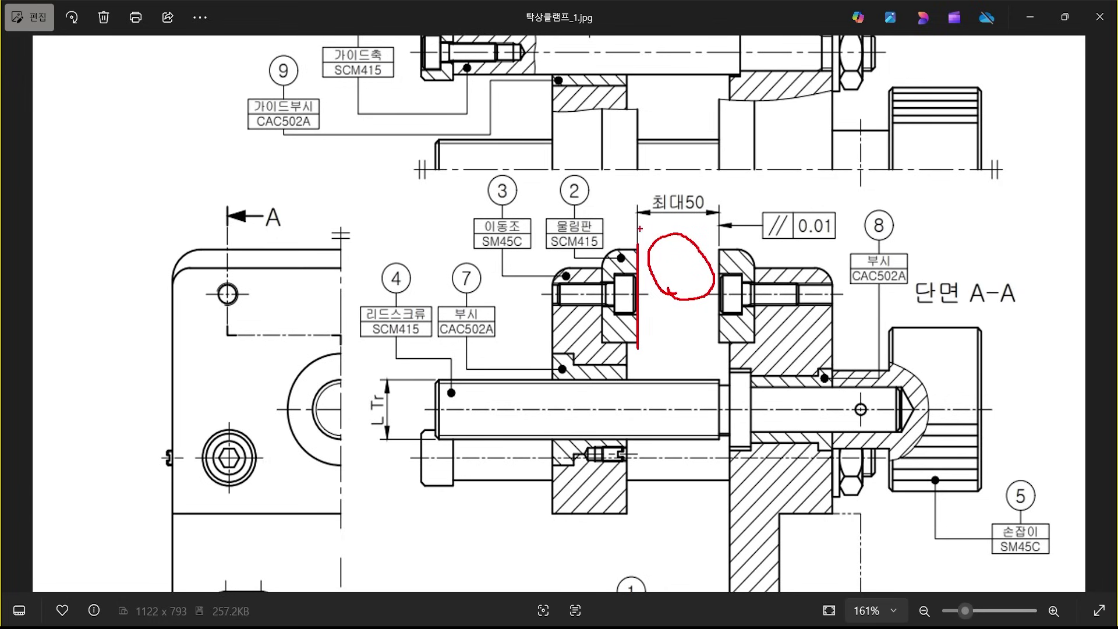
- Examine the 최대50 gap between the facing surfaces of the two jaw plates (물림판) in section A-A
drag(657, 235, 666, 282)
key(Escape)
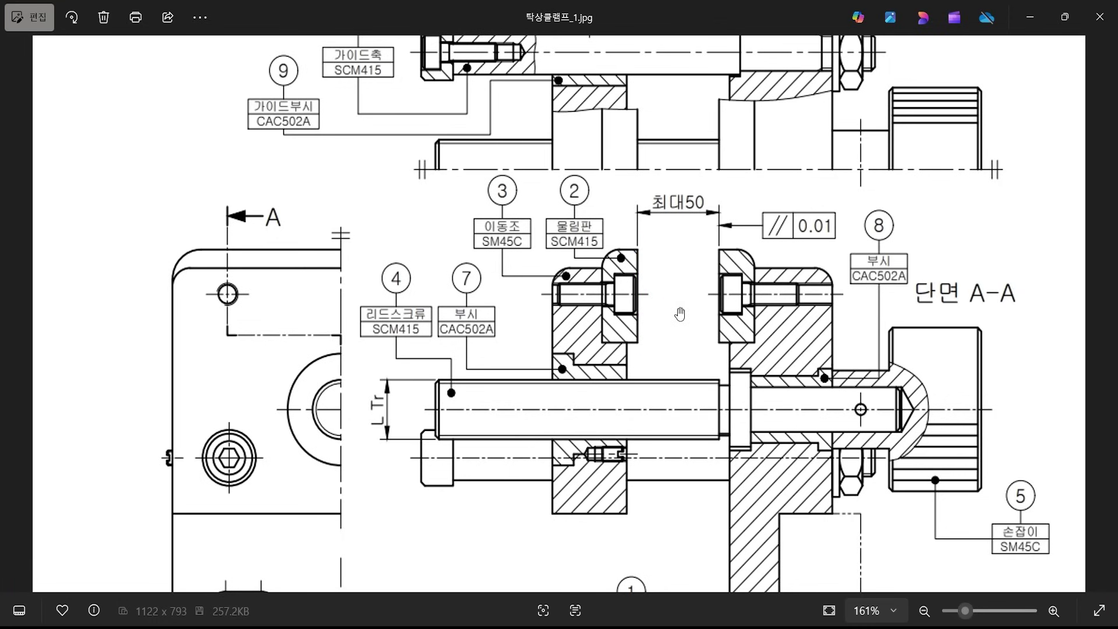
scroll(664, 293, down, 5)
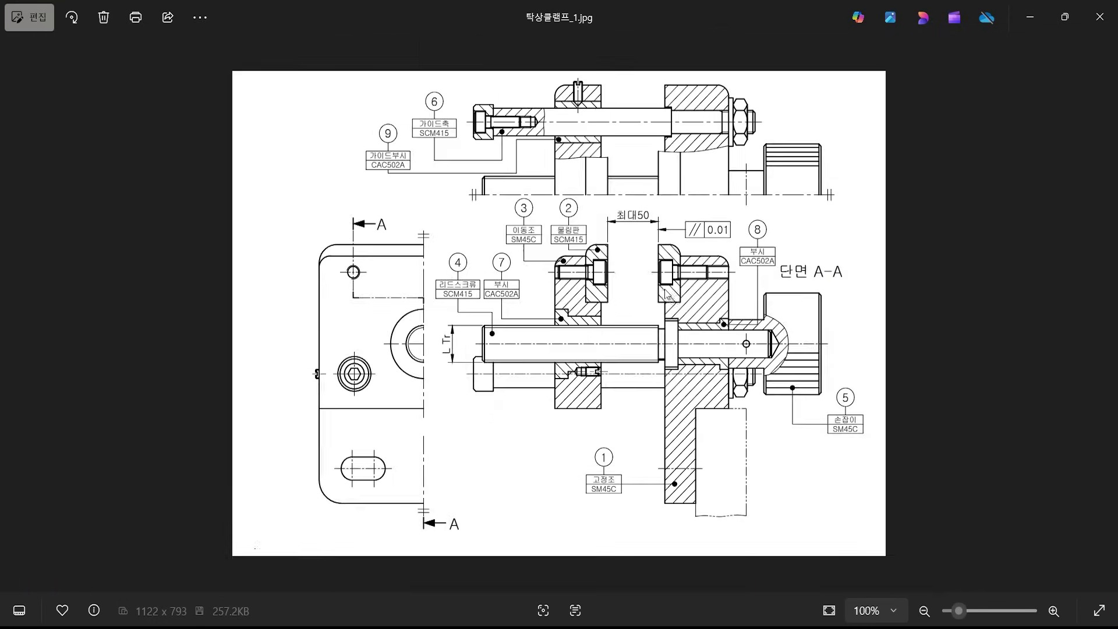
scroll(645, 297, up, 2)
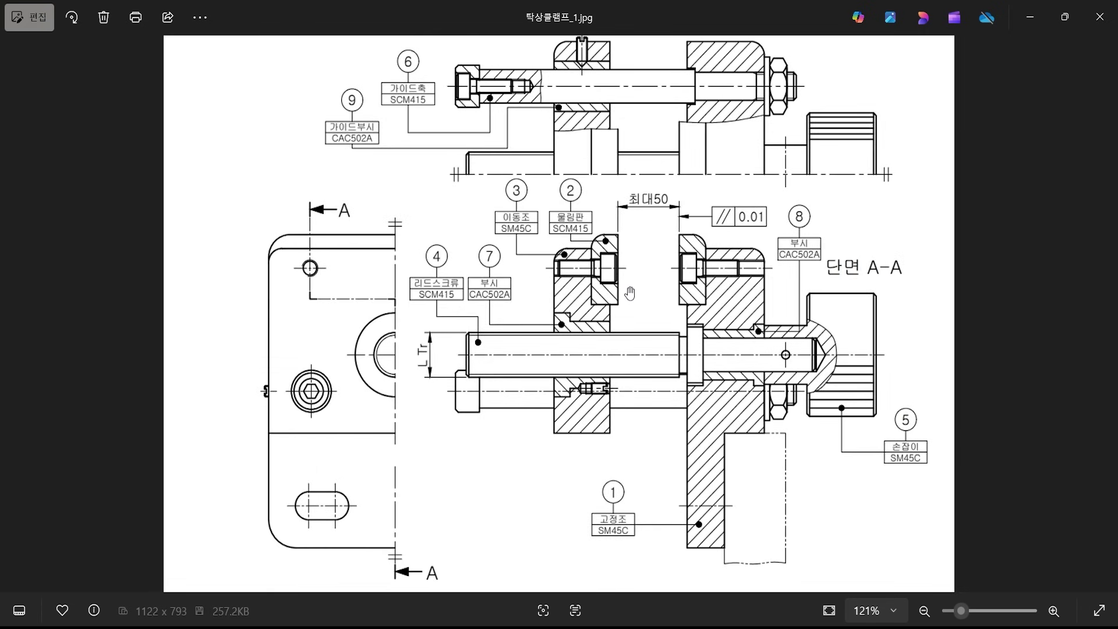
scroll(608, 273, up, 2)
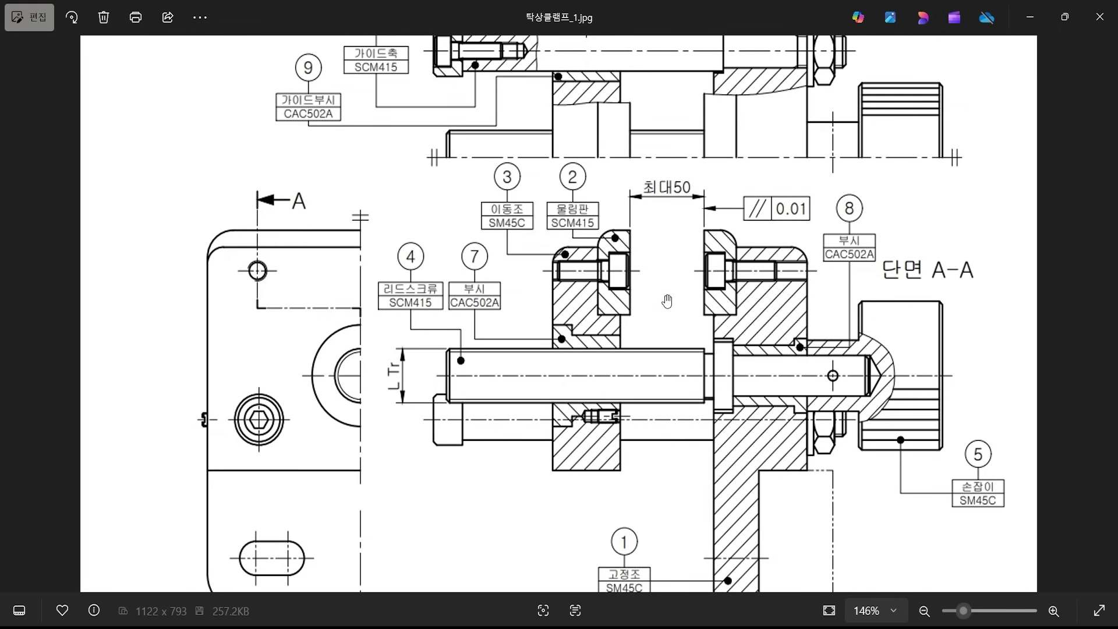
drag(667, 296, 667, 322)
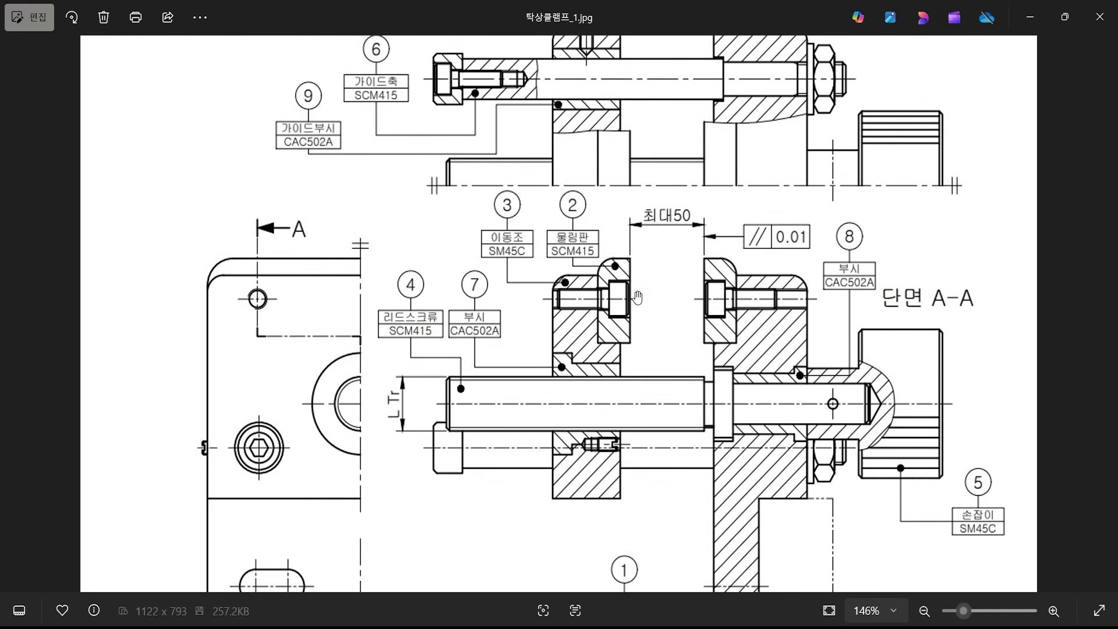
key(ctrl+2)
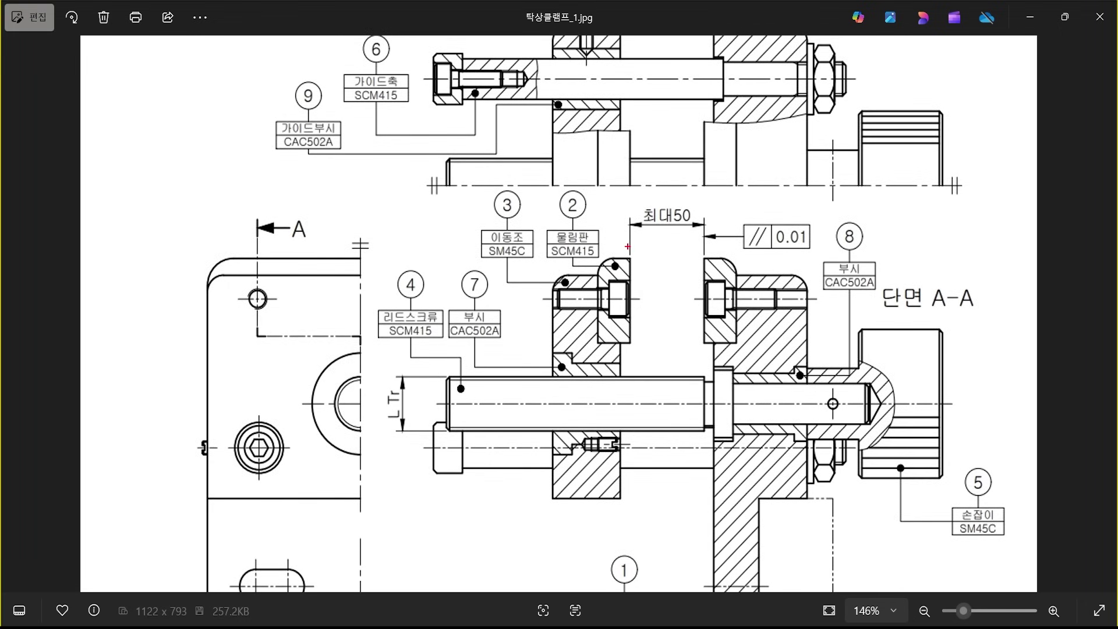
drag(627, 246, 628, 349)
drag(704, 243, 704, 352)
key(Escape)
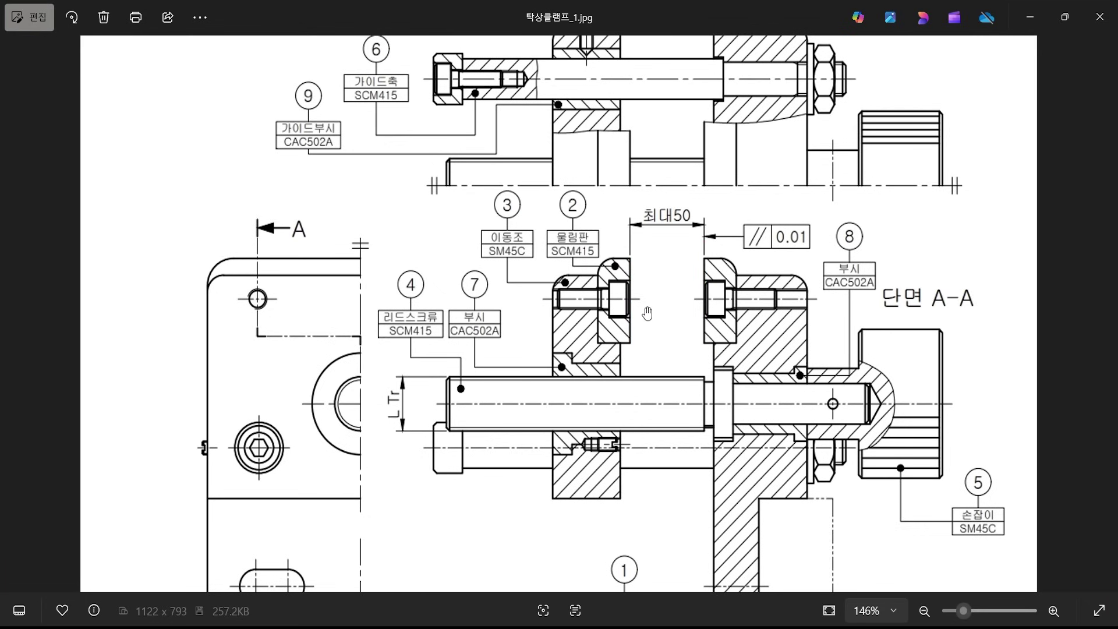
- Examine the bolt seated in the 물림판 (part 2) in section A-A and its hole positions in the front view
scroll(645, 320, up, 1)
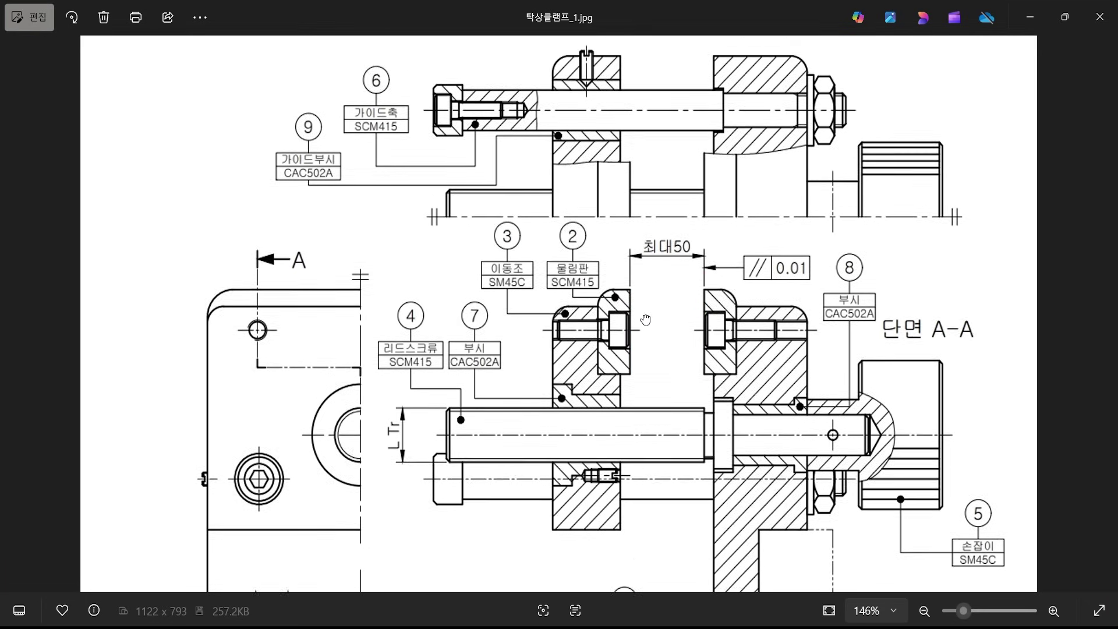
scroll(646, 320, down, 2)
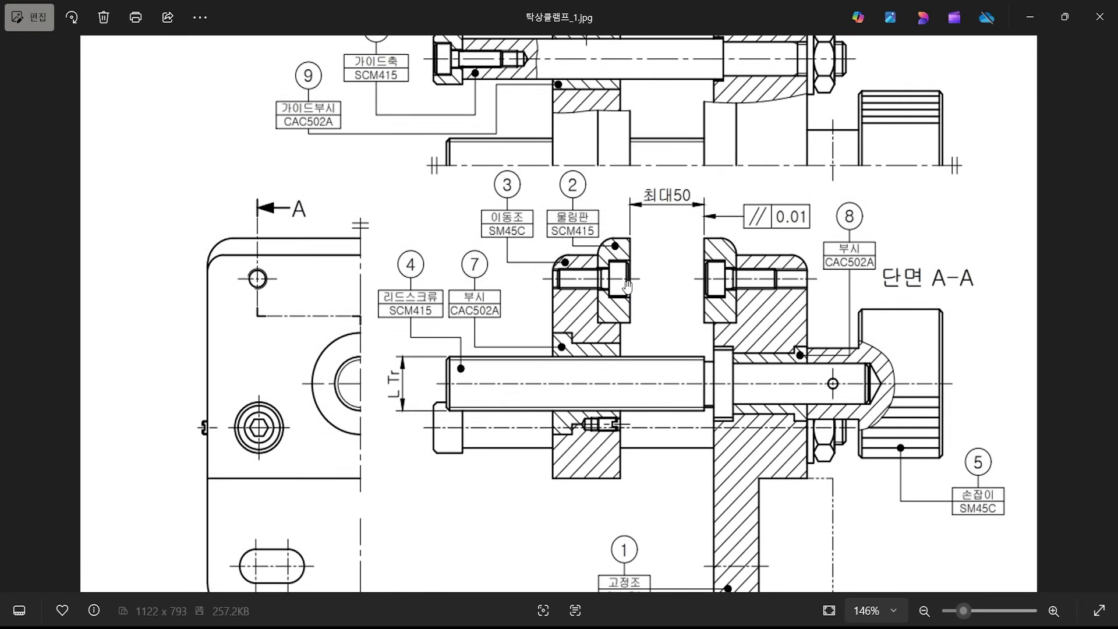
key(ctrl+2)
mouse_move(612, 299)
mouse_down()
mouse_move(624, 249)
mouse_move(625, 303)
mouse_up()
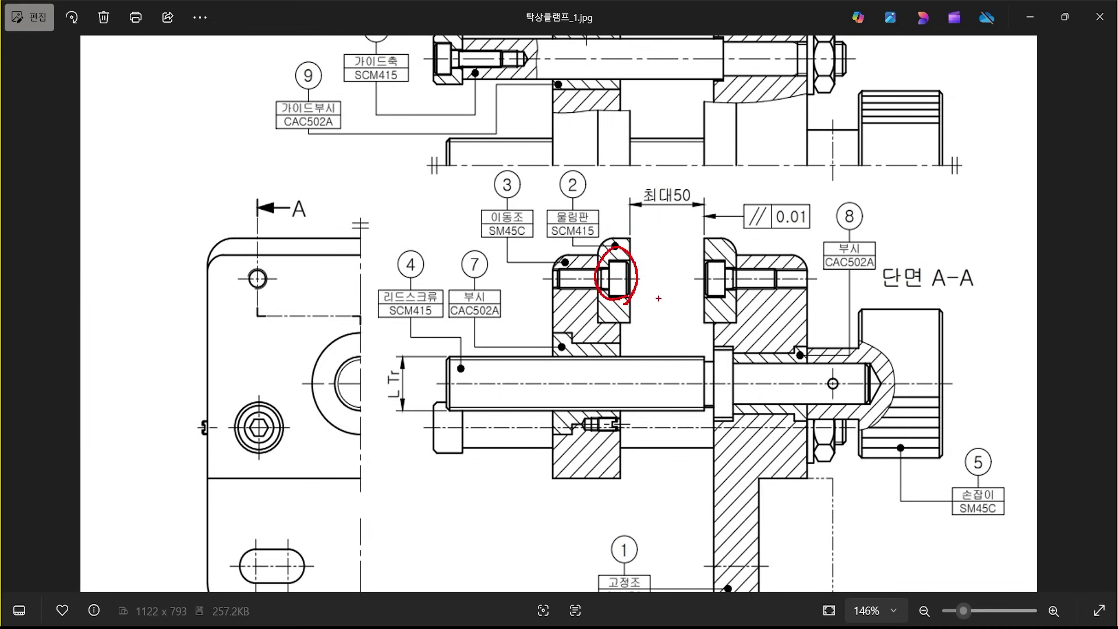
key(Escape)
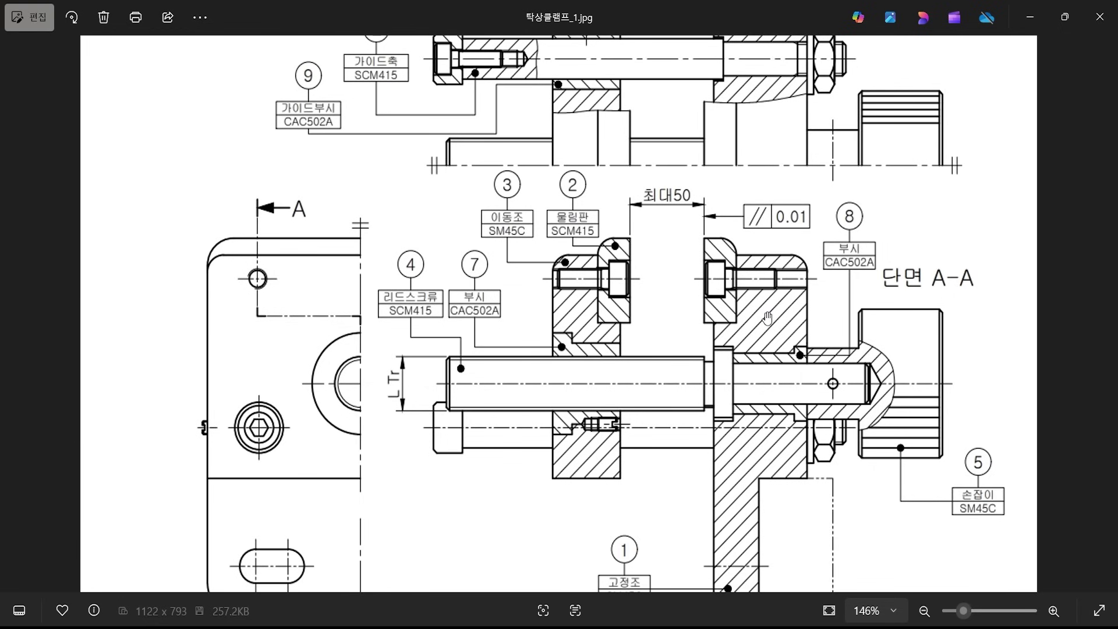
scroll(765, 313, down, 1)
drag(747, 326, 745, 291)
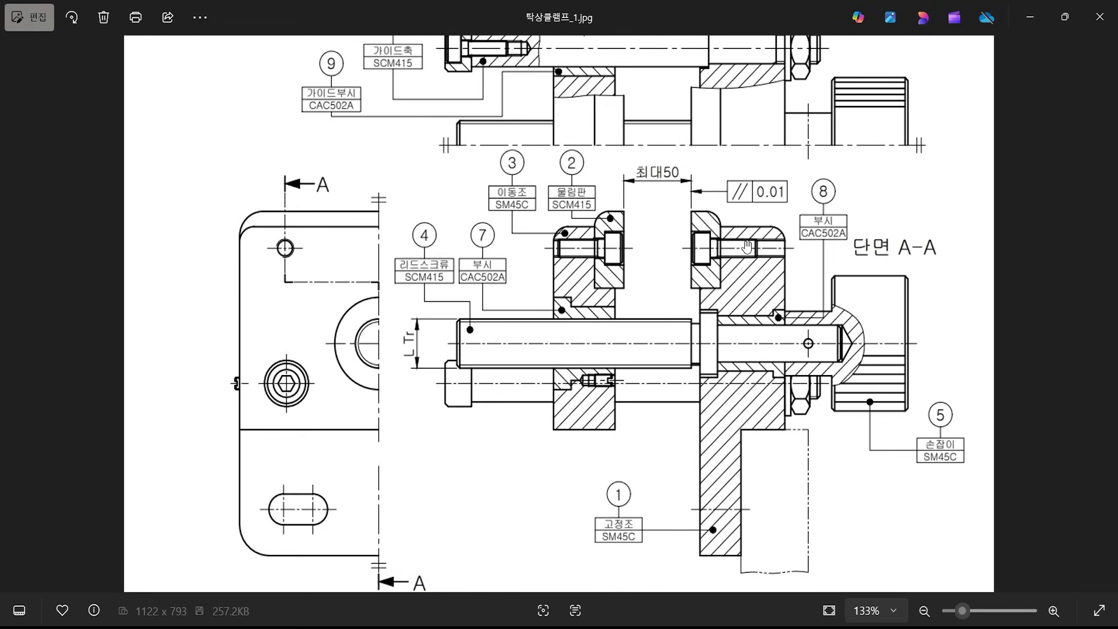
key(ctrl+2)
mouse_move(260, 231)
mouse_down()
mouse_move(298, 261)
mouse_move(284, 255)
mouse_up()
mouse_move(380, 259)
mouse_down()
mouse_move(352, 240)
mouse_move(377, 251)
mouse_up()
drag(492, 250, 470, 248)
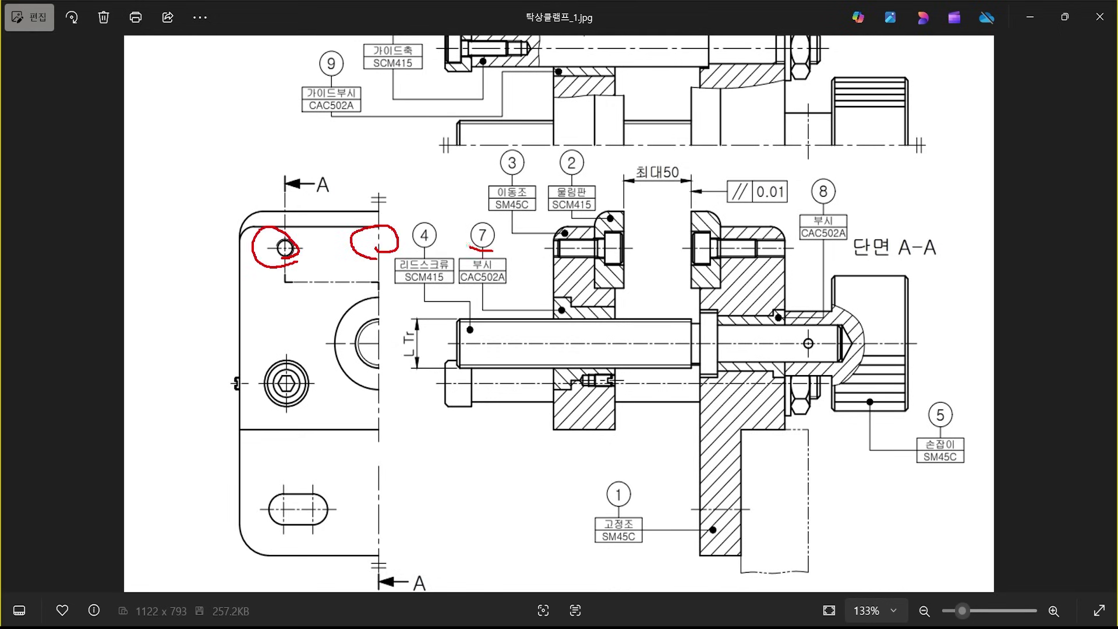
key(Escape)
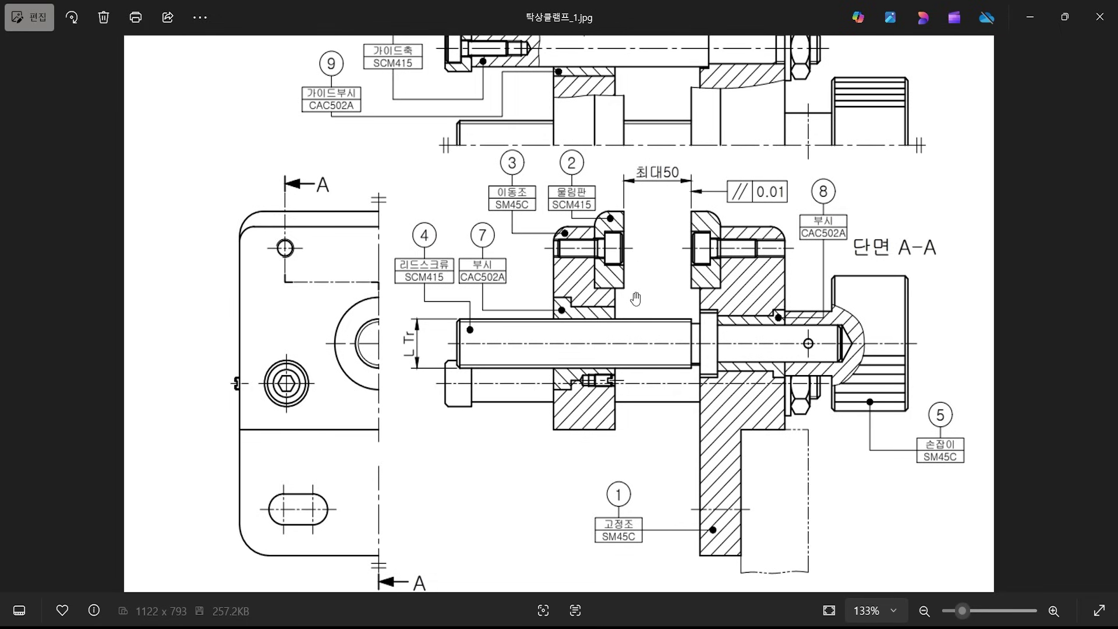
- Examine the 물림판 (part 2) profile in section A-A against its outline in the front view and the opposite fixed jaw
scroll(624, 268, up, 1)
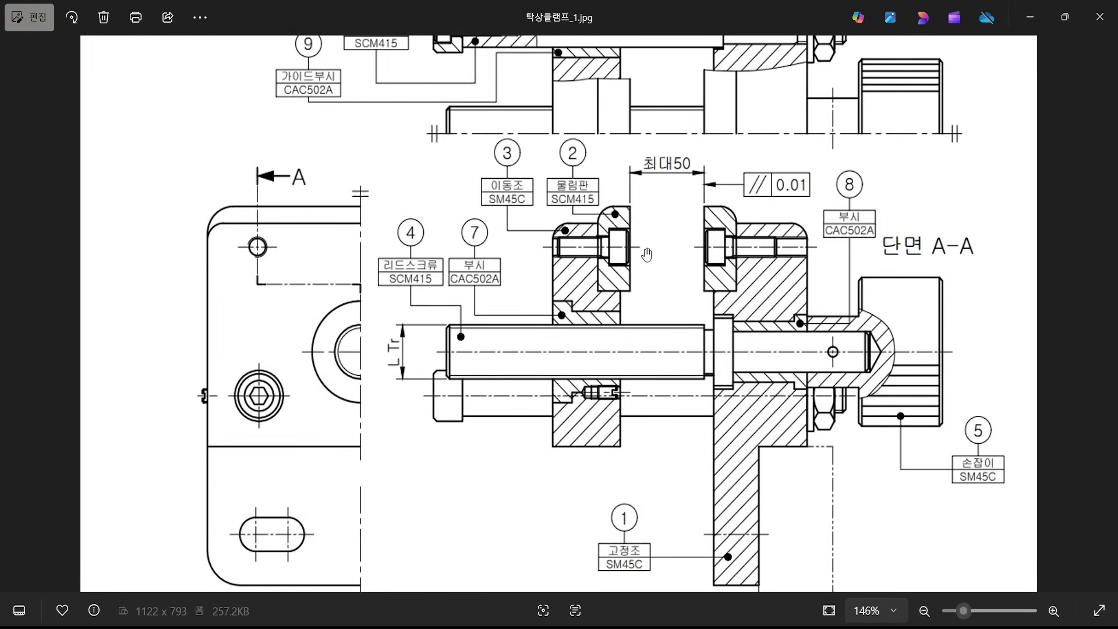
scroll(638, 265, up, 2)
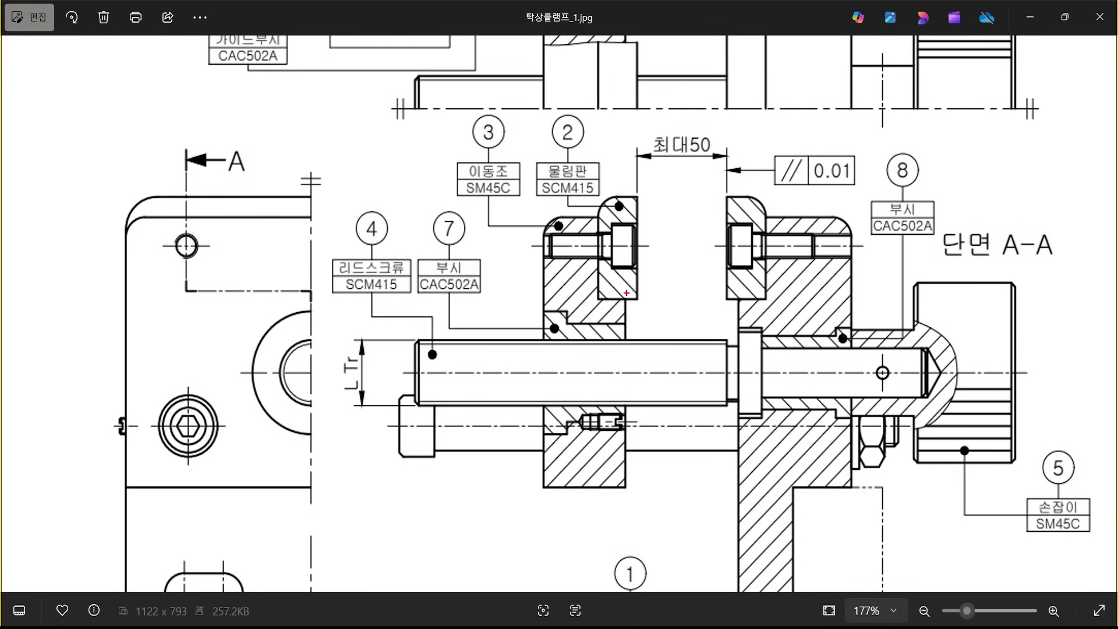
scroll(617, 300, down, 3)
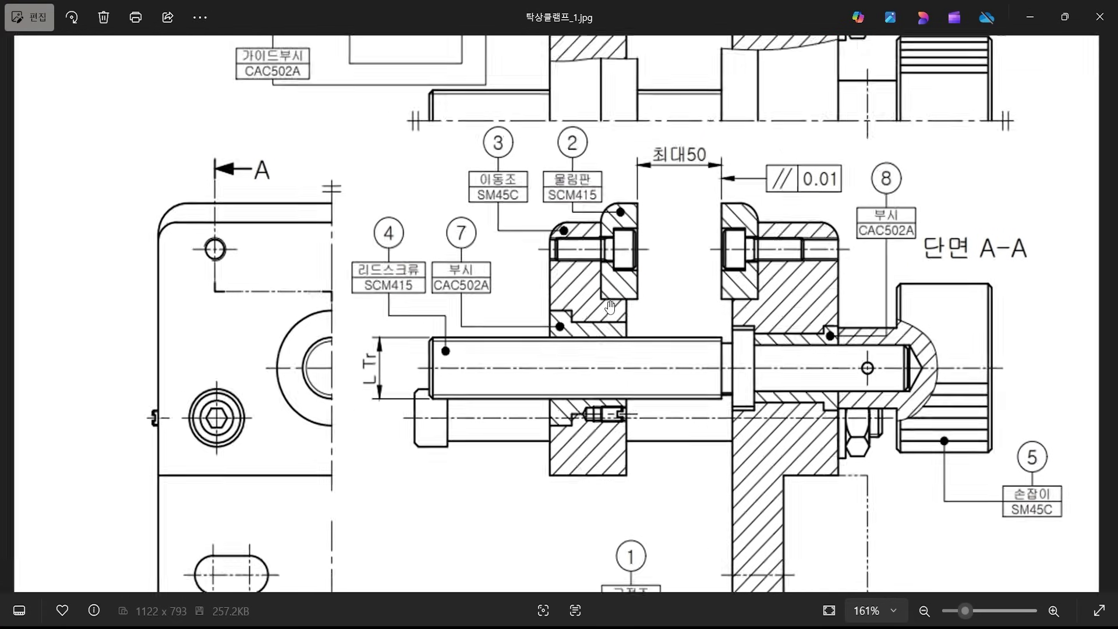
key(ctrl+2)
mouse_move(636, 300)
mouse_down()
mouse_move(617, 203)
mouse_move(610, 306)
mouse_up()
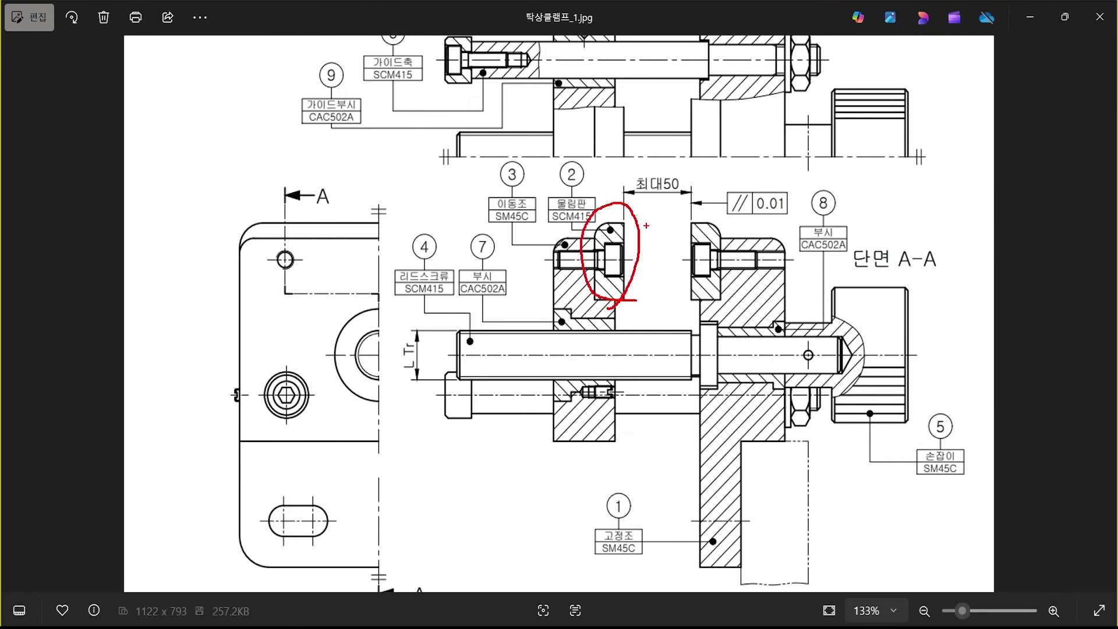
mouse_move(412, 290)
mouse_down()
mouse_move(361, 185)
mouse_move(211, 283)
mouse_up()
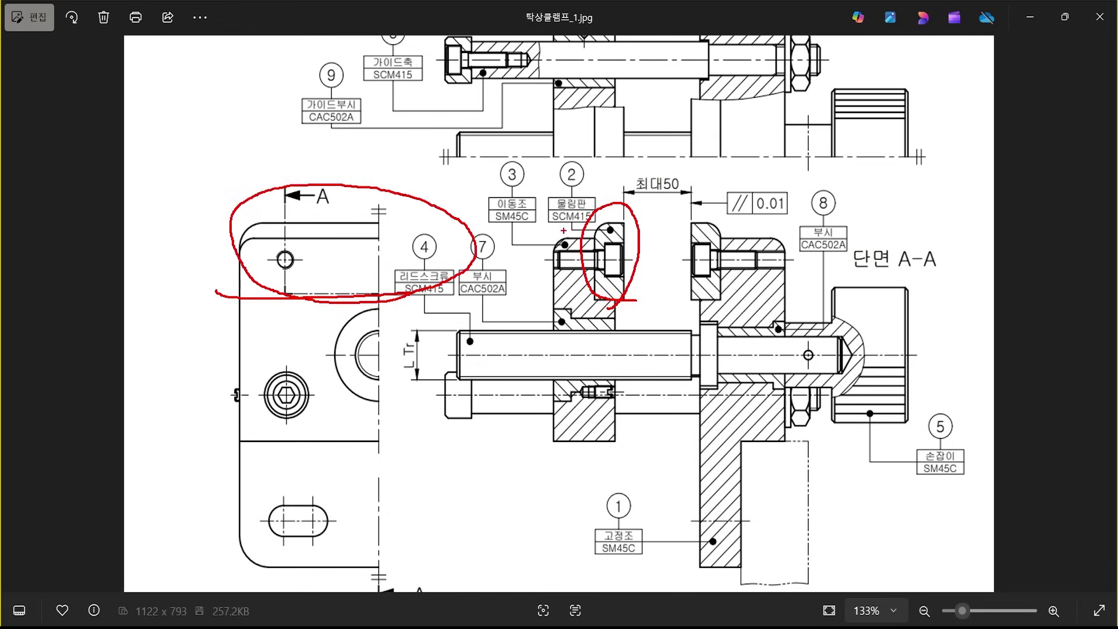
mouse_move(774, 226)
mouse_down()
mouse_move(643, 226)
mouse_move(652, 243)
mouse_up()
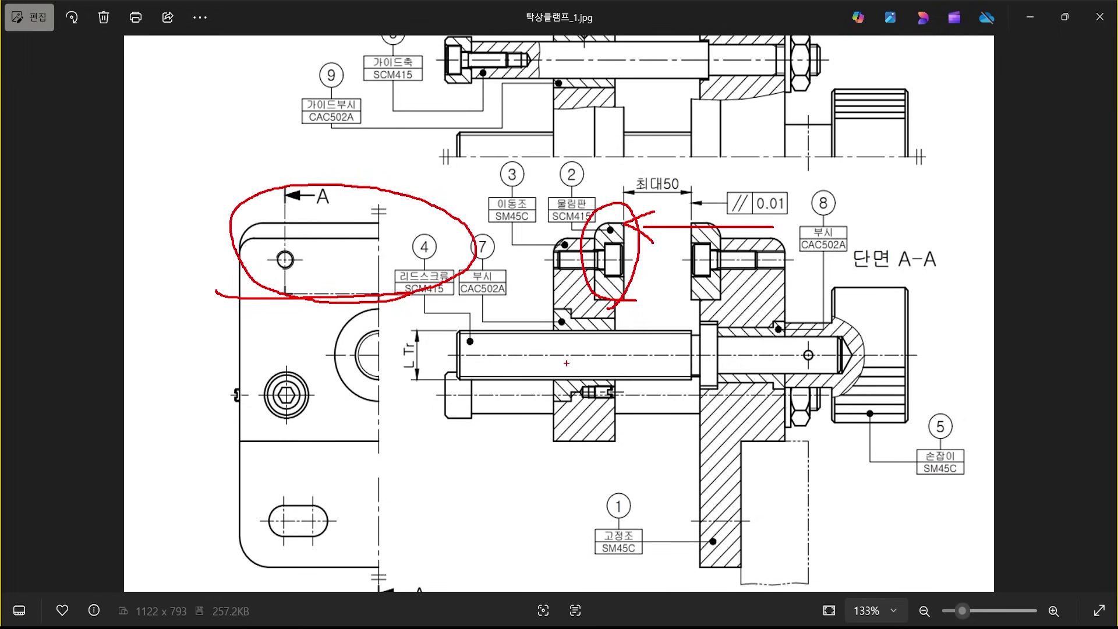
key(Escape)
scroll(647, 287, up, 1)
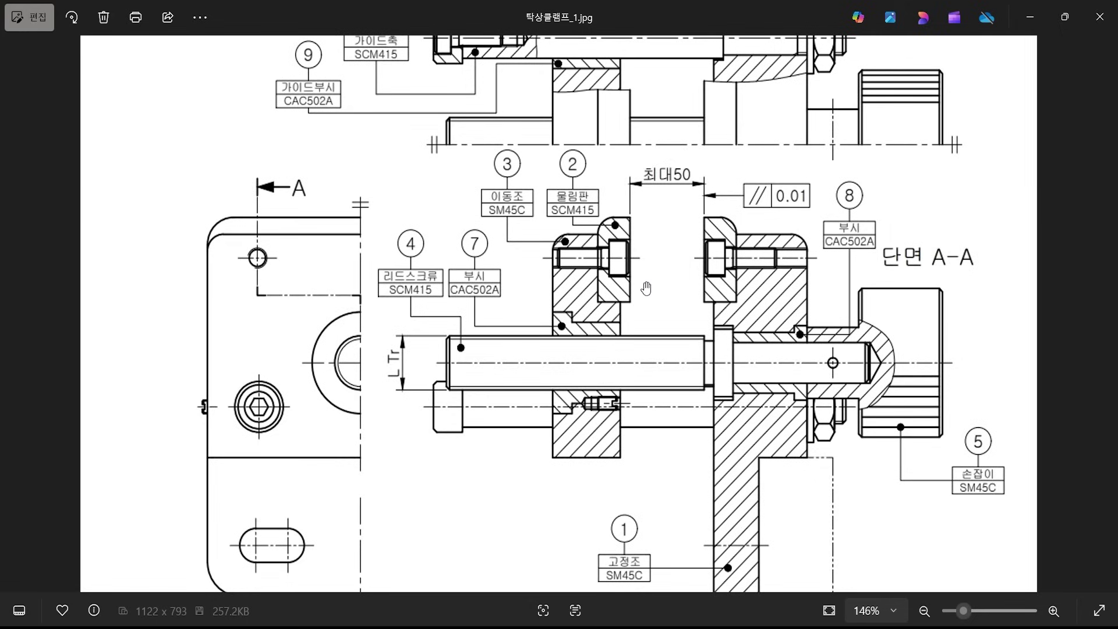
scroll(647, 288, down, 3)
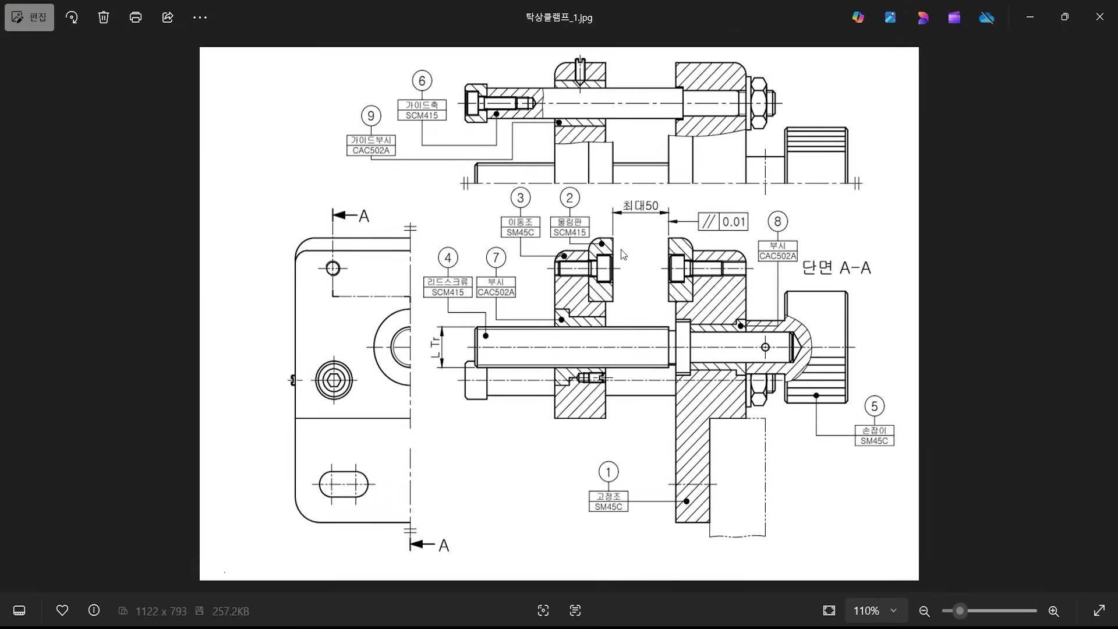
key(ctrl+2)
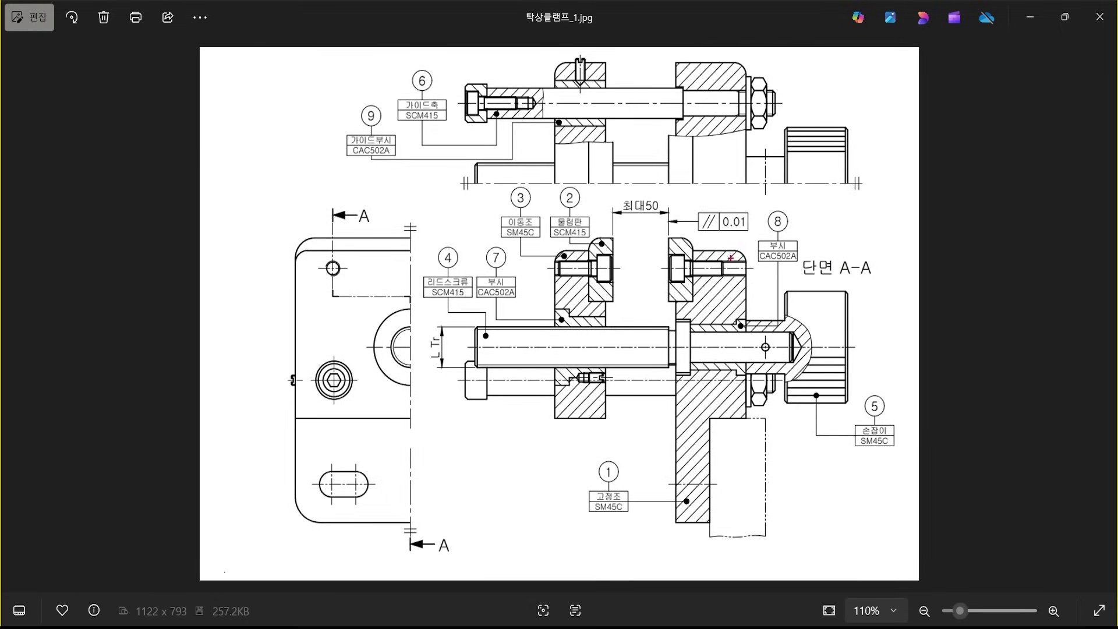
mouse_move(732, 286)
mouse_down()
mouse_move(722, 295)
mouse_move(743, 250)
mouse_move(717, 299)
mouse_up()
key(Escape)
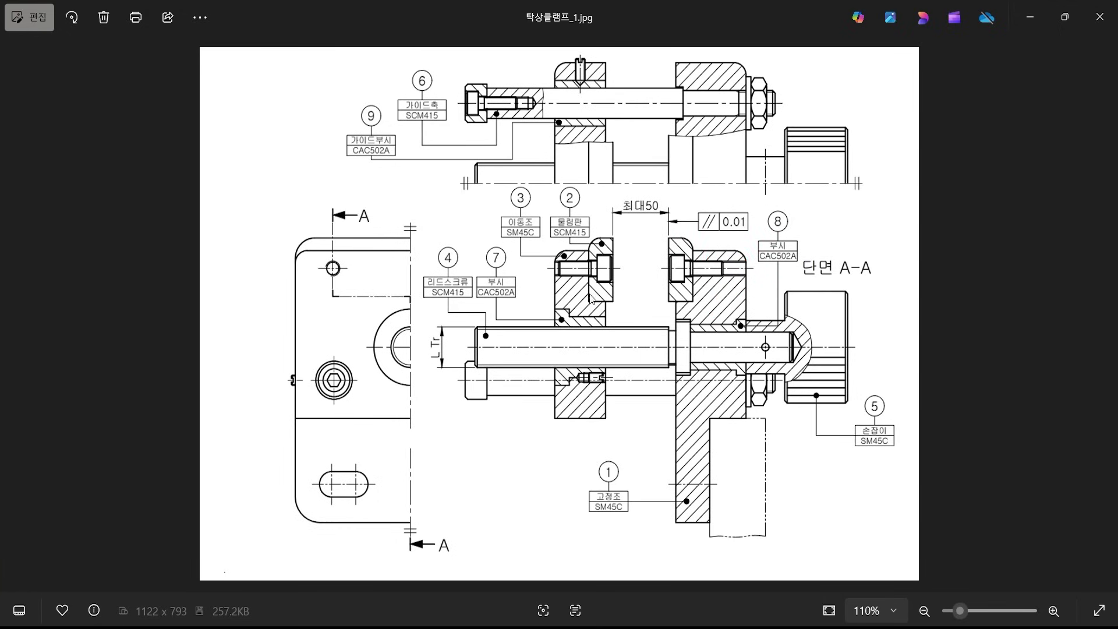
- Switch to the 탁상클램프-1 drawing in AutoCAD and make 외형선 the current layer
key(alt+Tab)
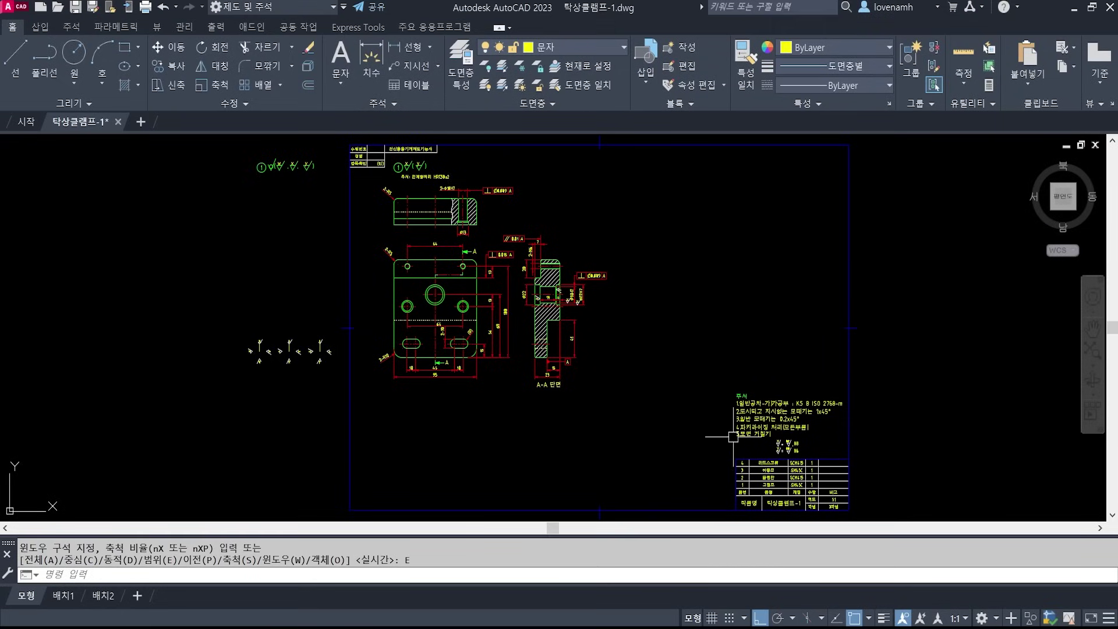
scroll(415, 304, up, 5)
middle_drag(504, 434, 487, 312)
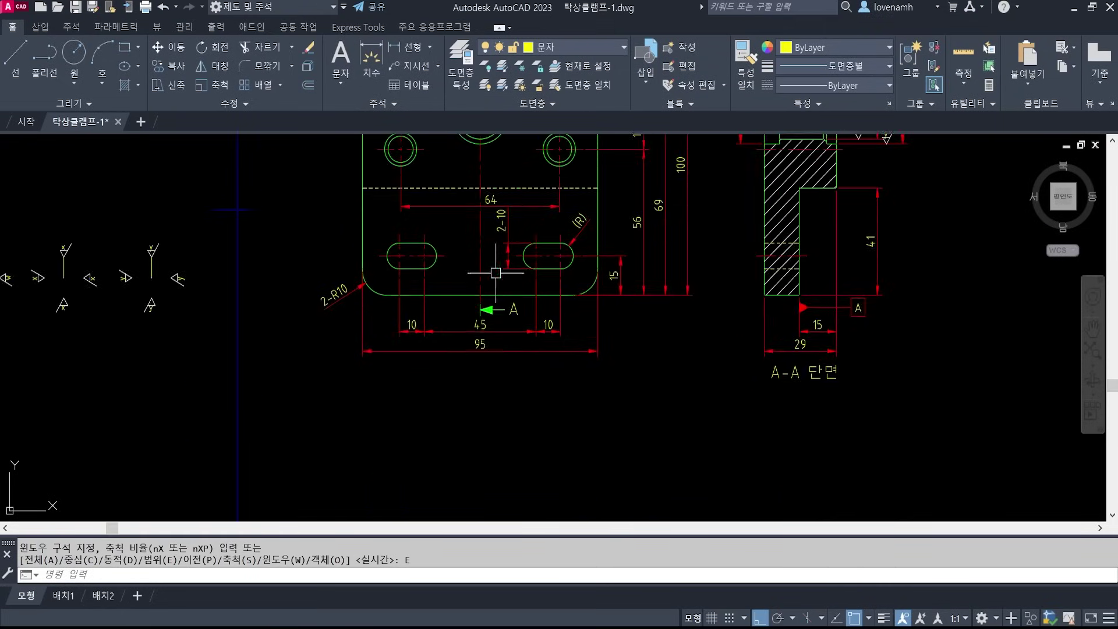
scroll(492, 320, up, 1)
scroll(445, 391, down, 5)
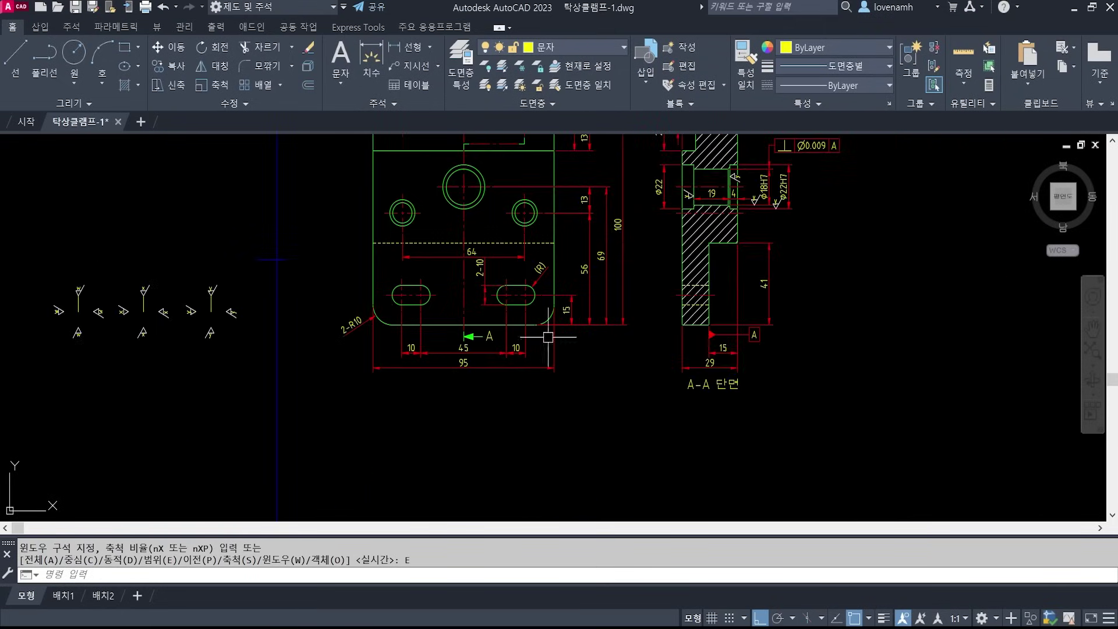
scroll(447, 368, up, 5)
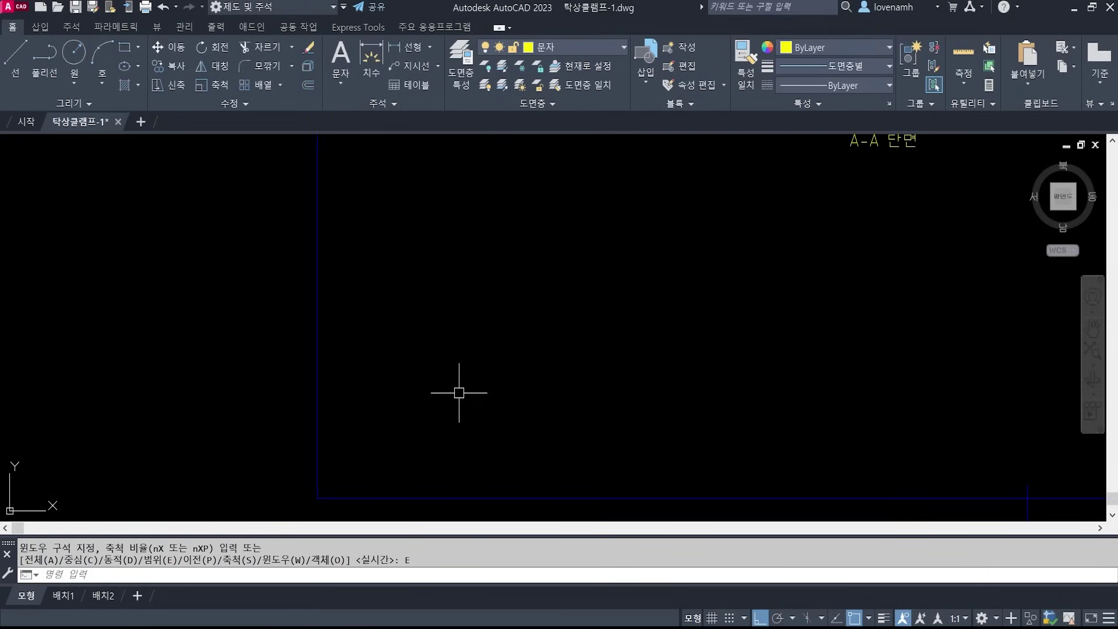
click(578, 48)
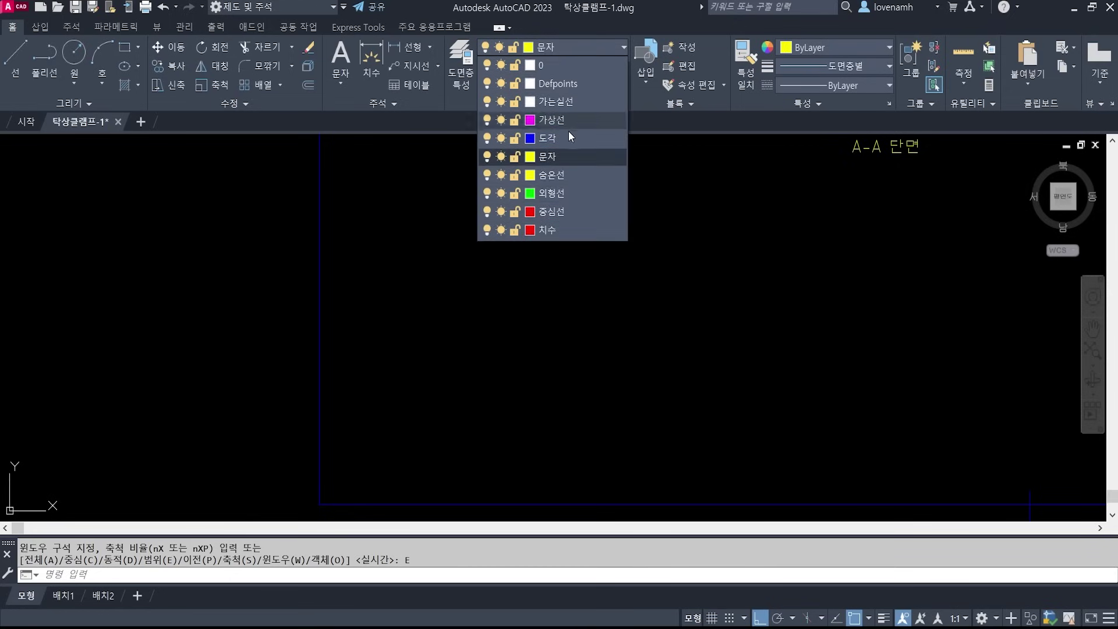
click(564, 190)
- Draw a horizontal line 95 long in the empty area below the fixed jaw's front view
text(l)
key(Return)
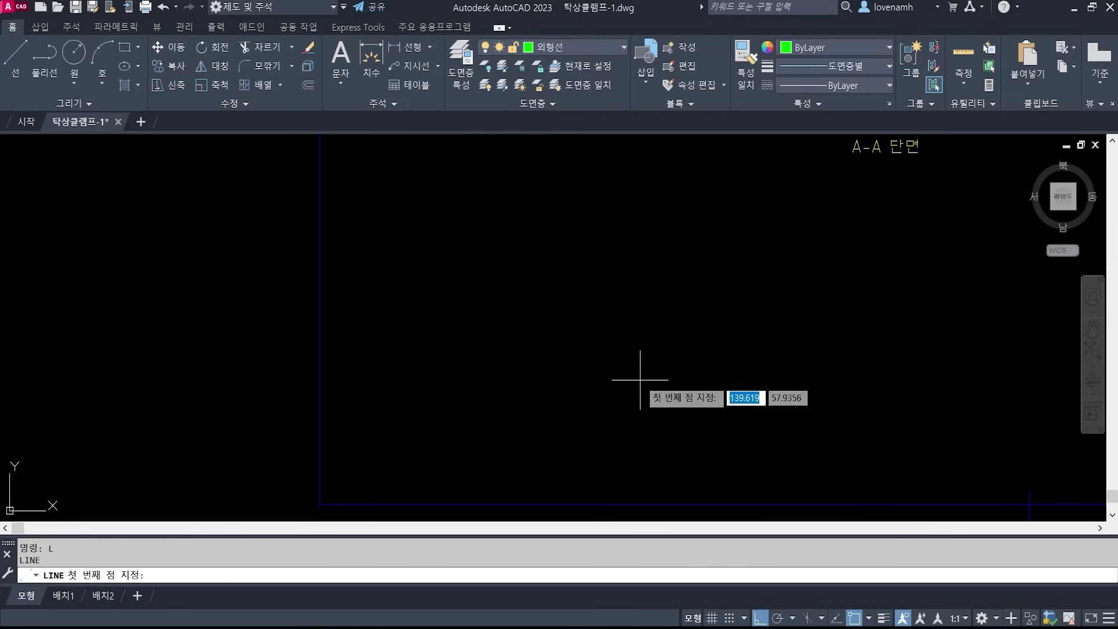
click(484, 358)
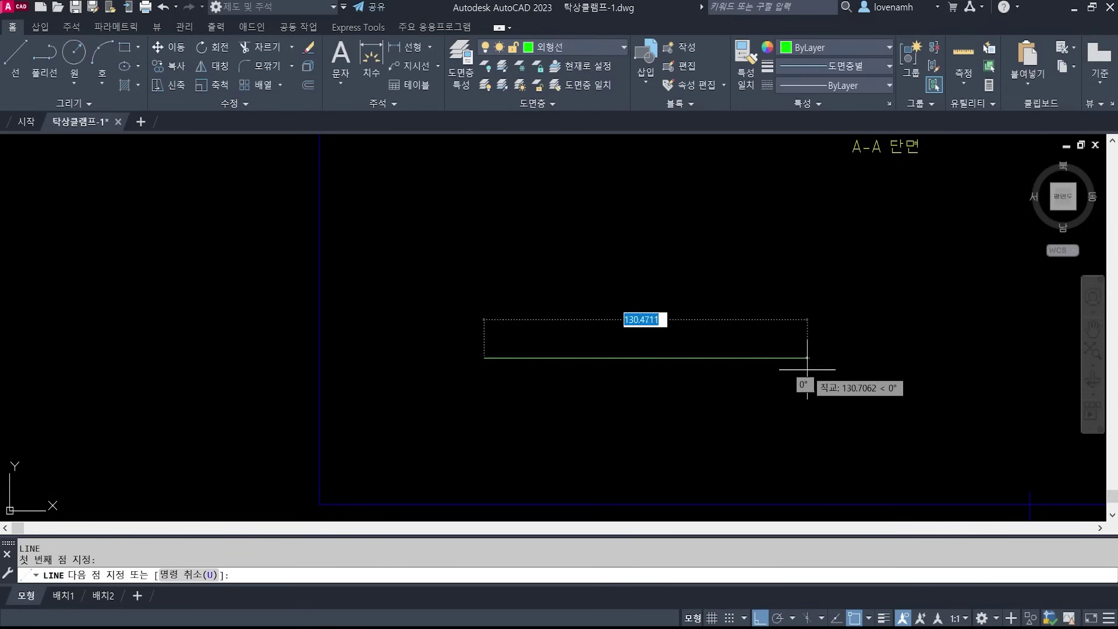
text(95)
key(Return)
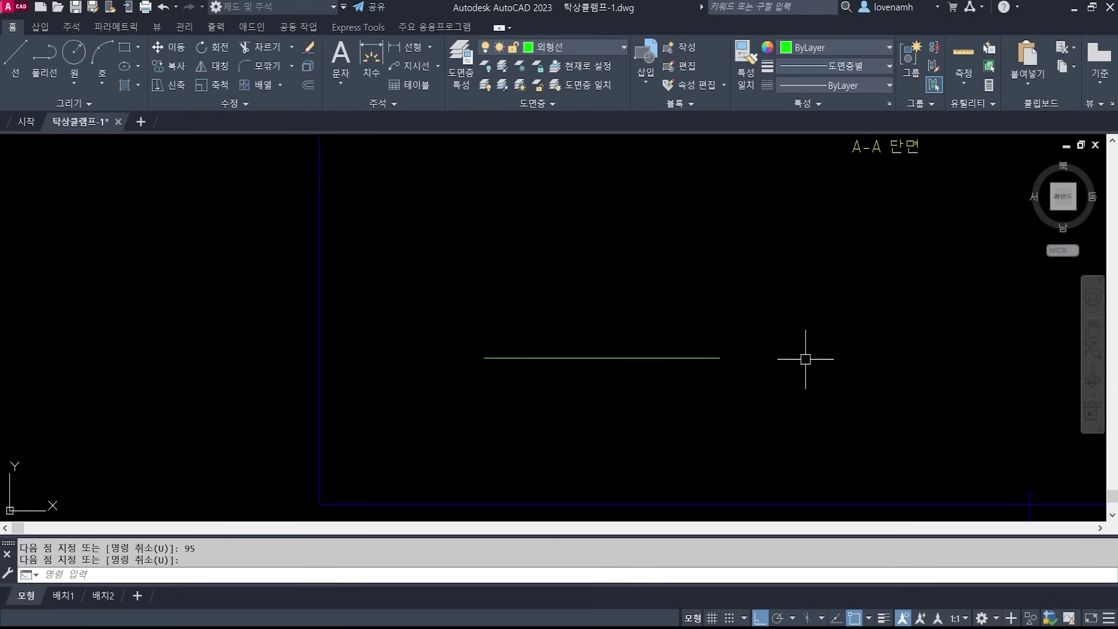
scroll(658, 410, down, 3)
key(Return)
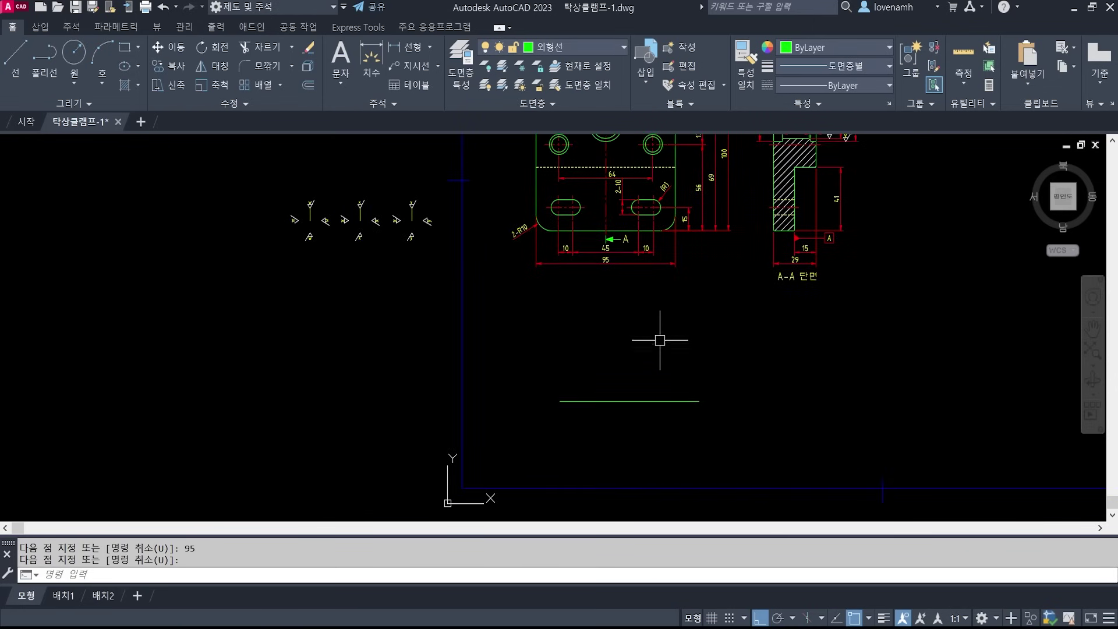
- Switch to the assembly image 탁상클램프_1.jpg and mark the full height of the 물림판 (part 2) in section A-A
key(alt+Tab)
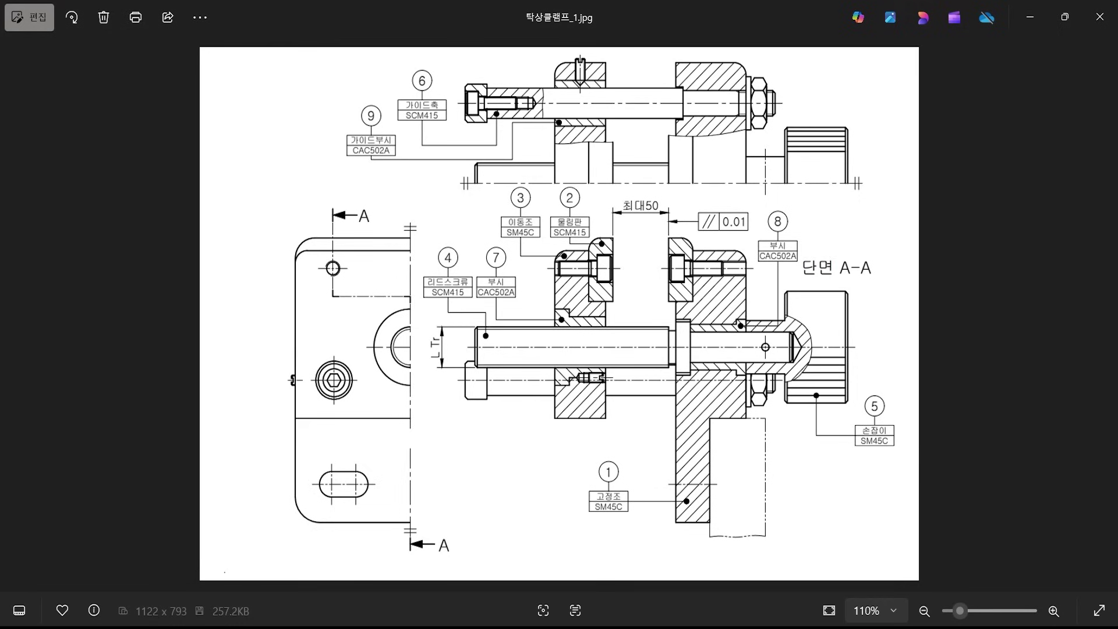
scroll(622, 342, up, 2)
scroll(600, 306, up, 1)
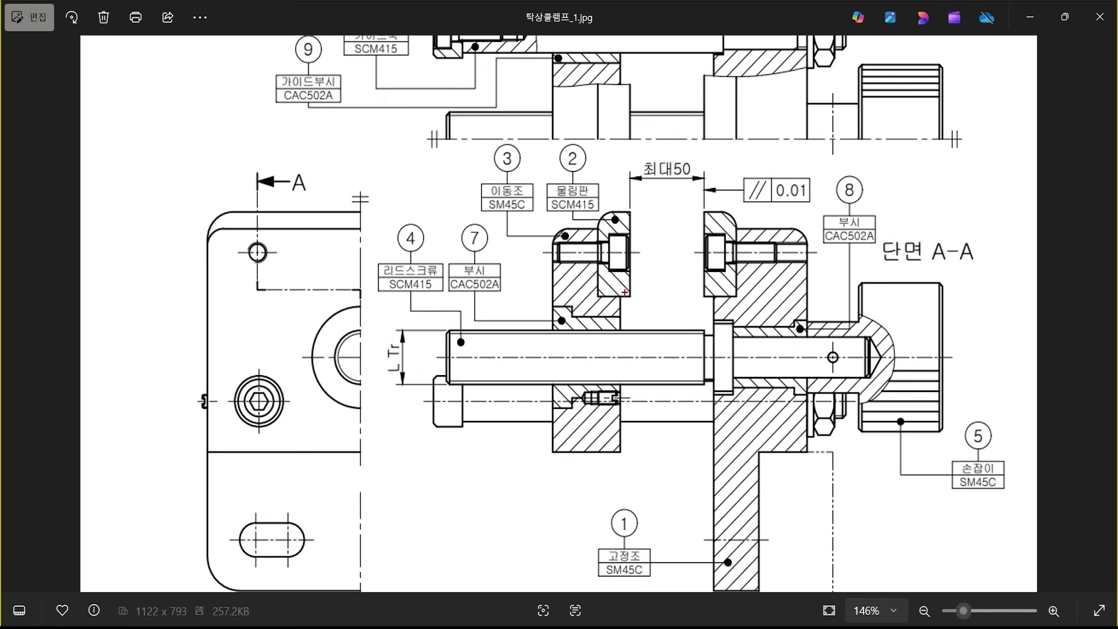
drag(632, 297, 665, 296)
mouse_move(630, 215)
mouse_down()
mouse_move(666, 214)
mouse_move(650, 295)
mouse_up()
drag(647, 213, 643, 224)
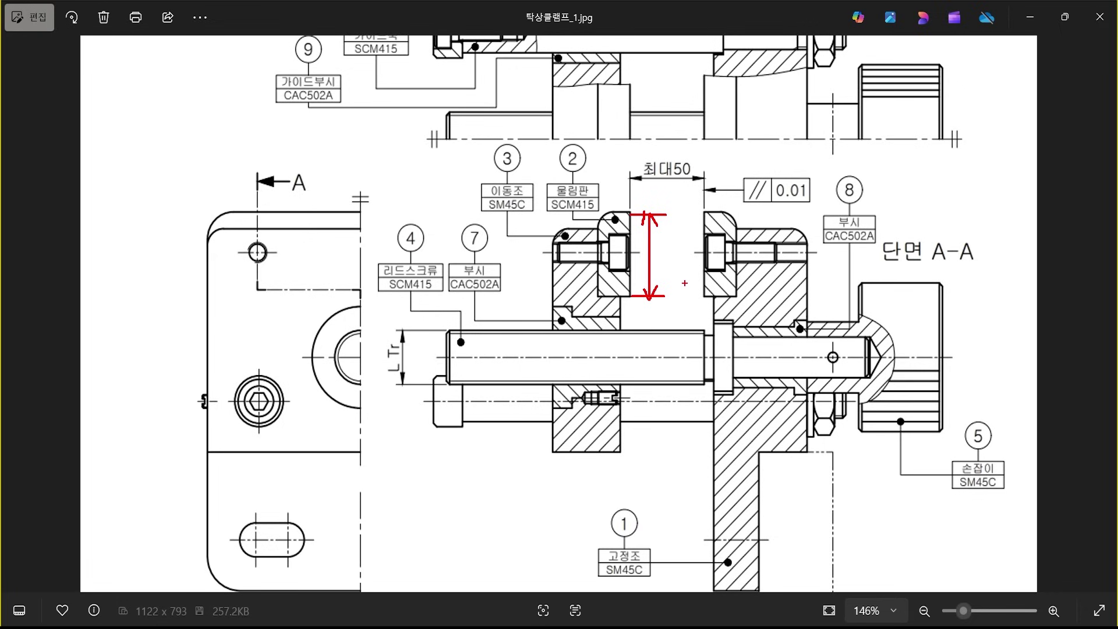
key(Escape)
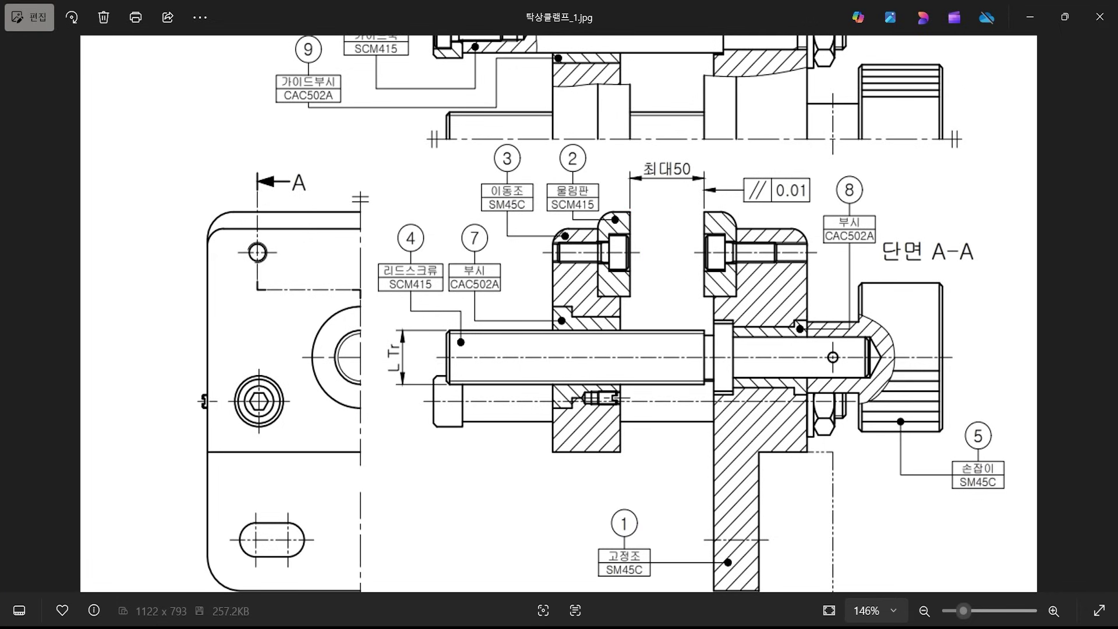
- Switch back to AutoCAD and offset the horizontal line upward by 25 to form the plate's upper edge
key(alt+Tab)
text(o)
key(Return)
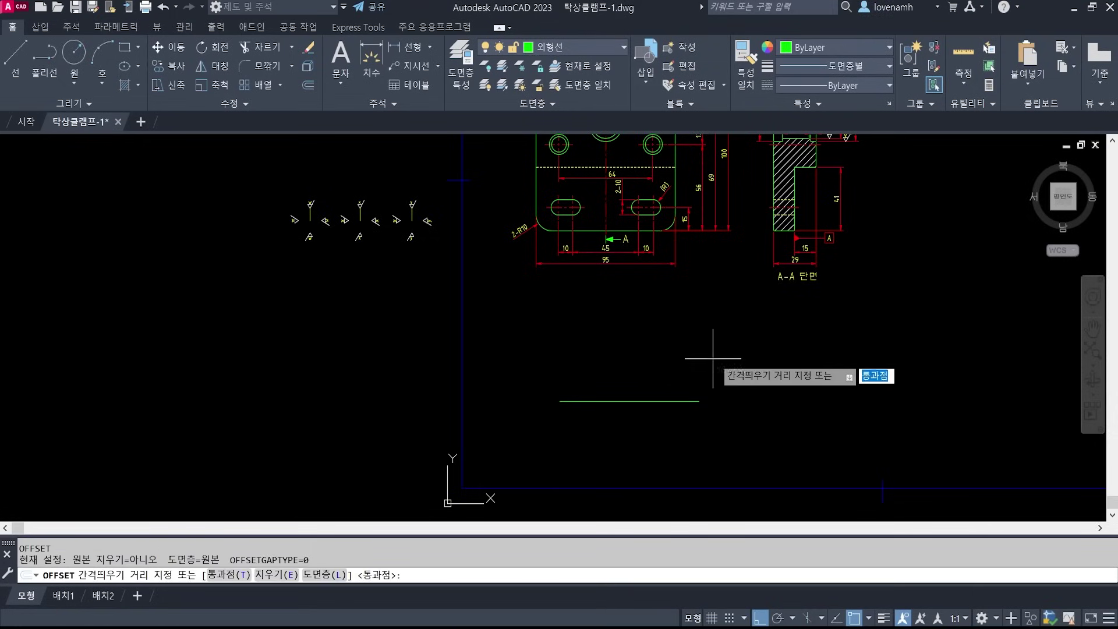
text(25)
key(Return)
click(669, 401)
click(674, 324)
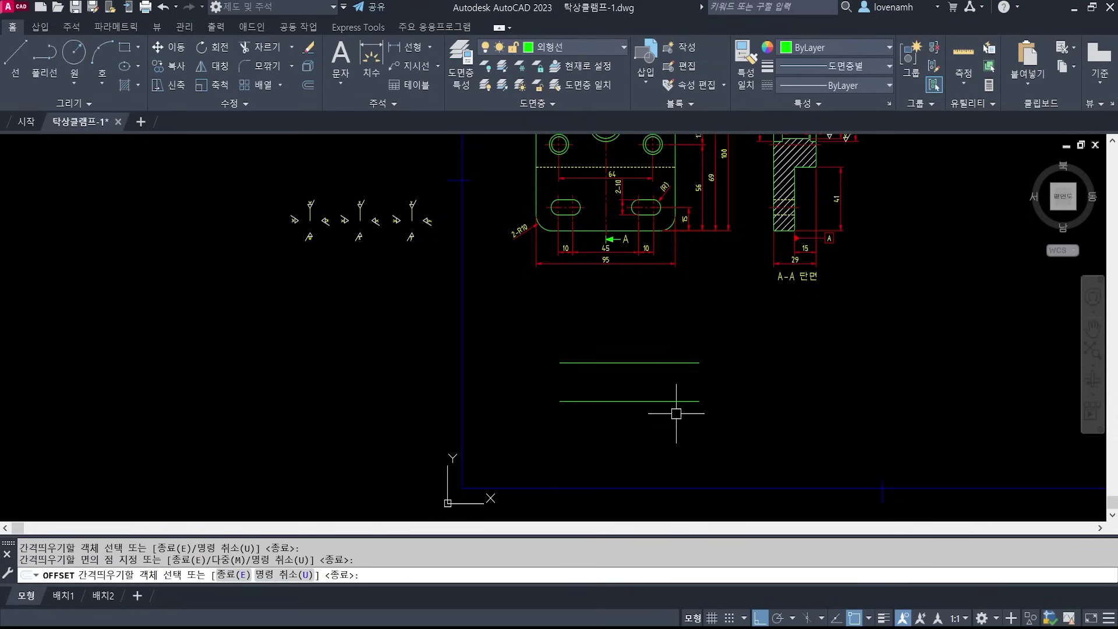
scroll(674, 406, up, 4)
key(Return)
- Close the plate outline with vertical lines joining both ends of the two horizontal lines
text(l)
key(Return)
click(747, 325)
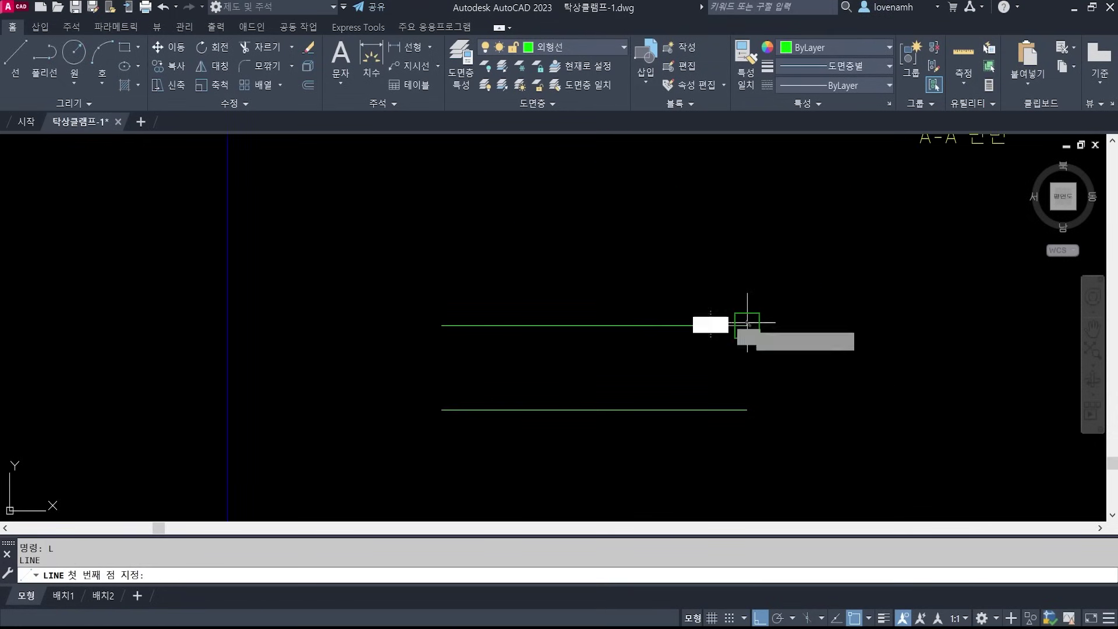
click(747, 410)
key(Return)
key(Return)
click(442, 325)
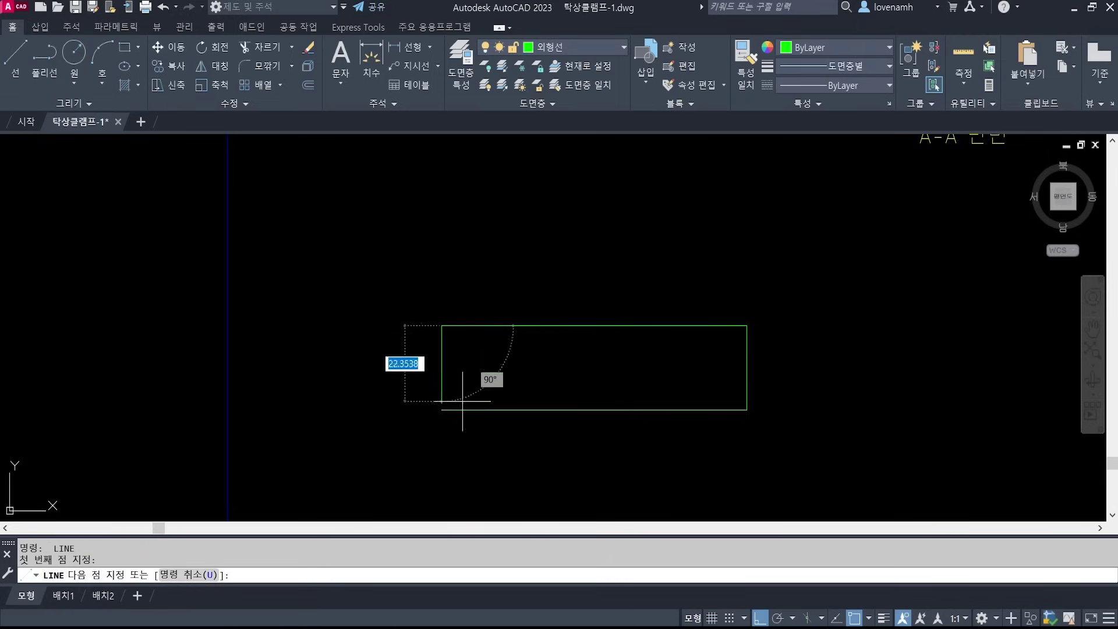
click(441, 410)
key(Return)
- Switch to the assembly image and trace the 물림판's upper edge from section A-A to its rounded corner in the front view
key(alt+Tab)
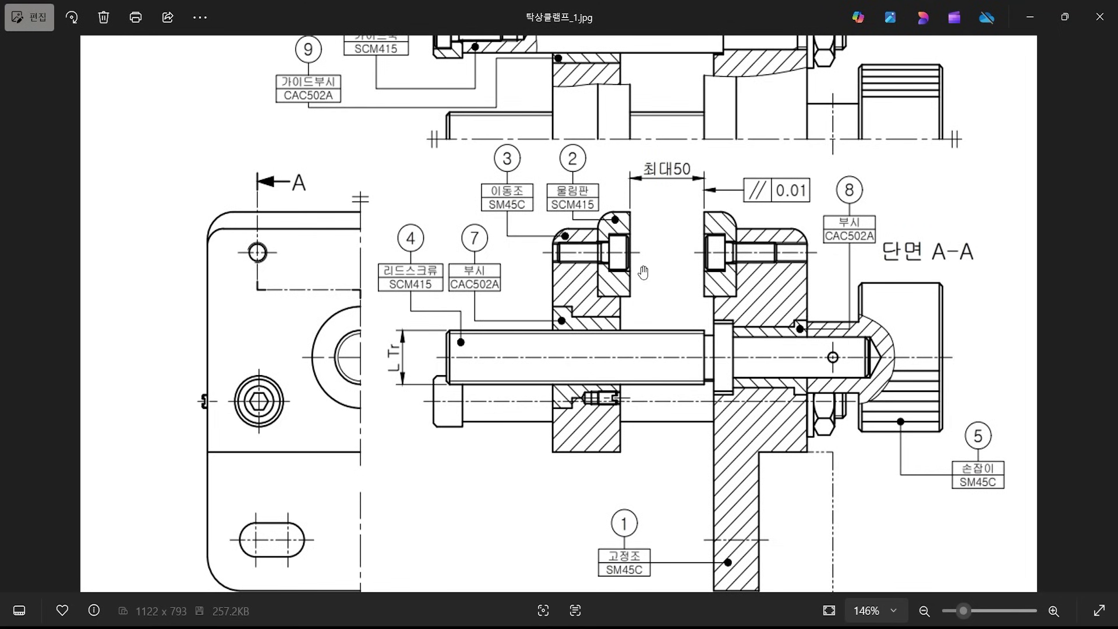
key(ctrl+2)
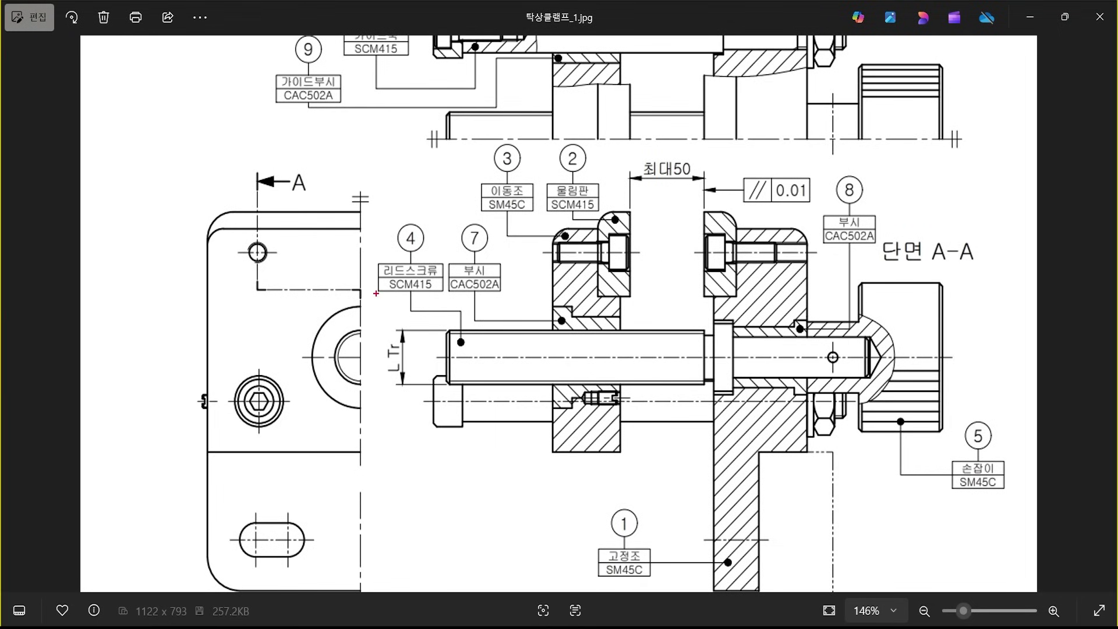
mouse_move(629, 220)
mouse_down()
mouse_move(588, 200)
mouse_move(618, 220)
mouse_move(497, 227)
mouse_up()
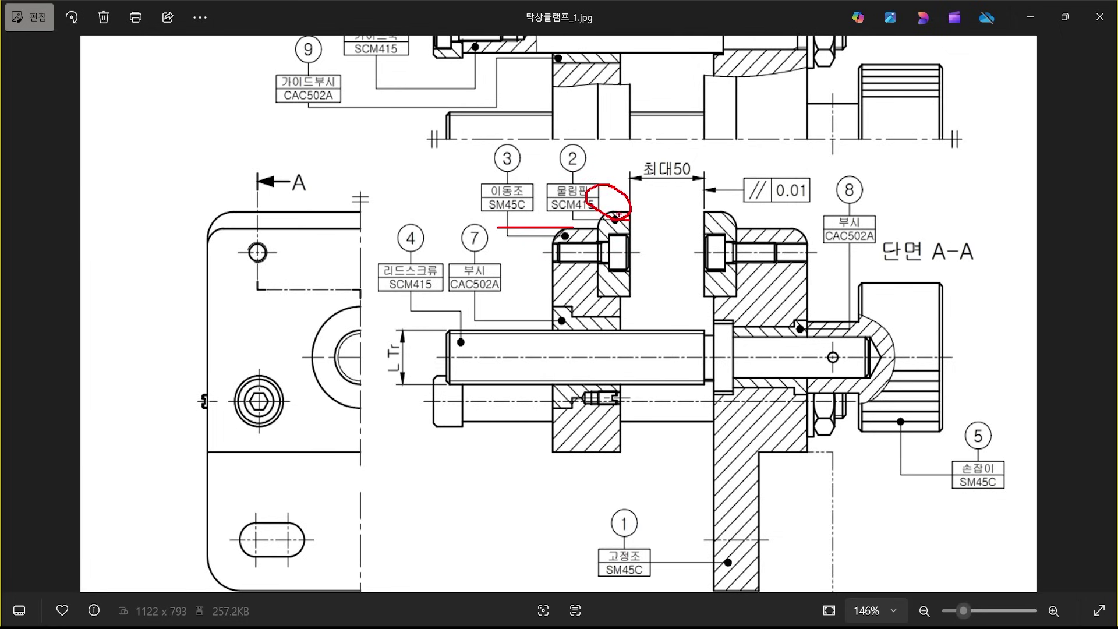
mouse_move(618, 214)
mouse_down()
mouse_move(306, 213)
mouse_move(317, 222)
mouse_up()
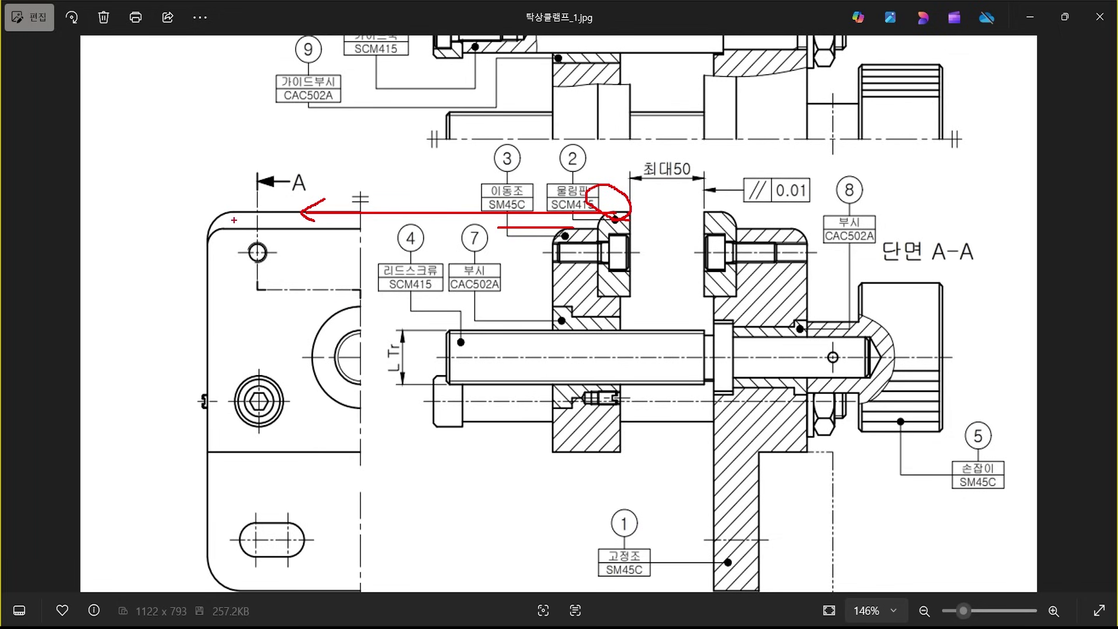
mouse_move(233, 224)
mouse_down()
mouse_move(190, 187)
mouse_move(244, 205)
mouse_move(224, 227)
mouse_up()
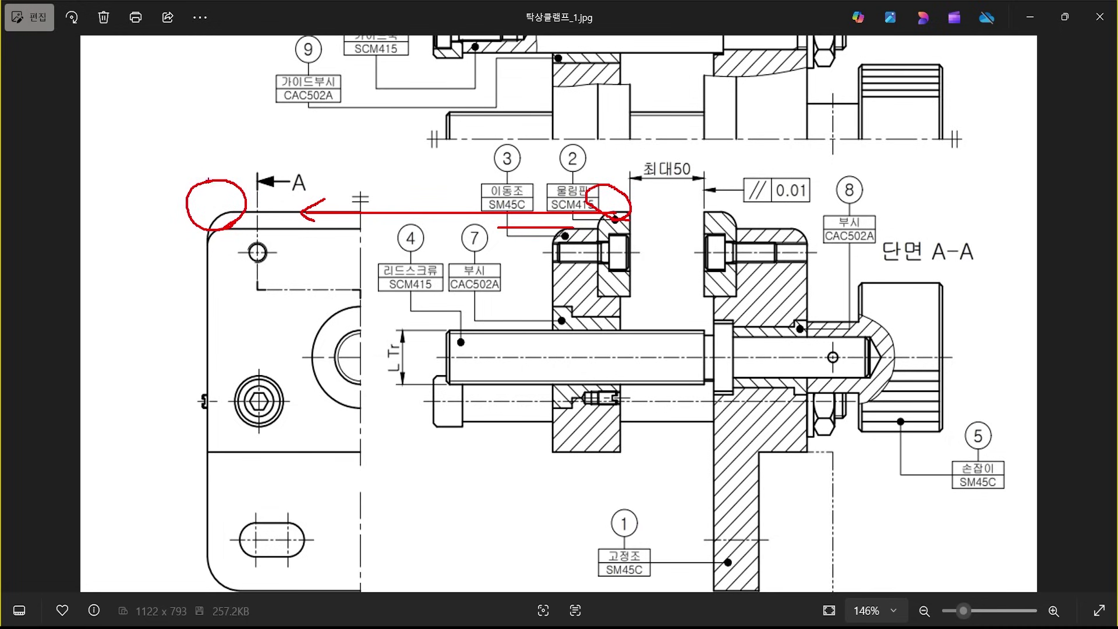
key(Escape)
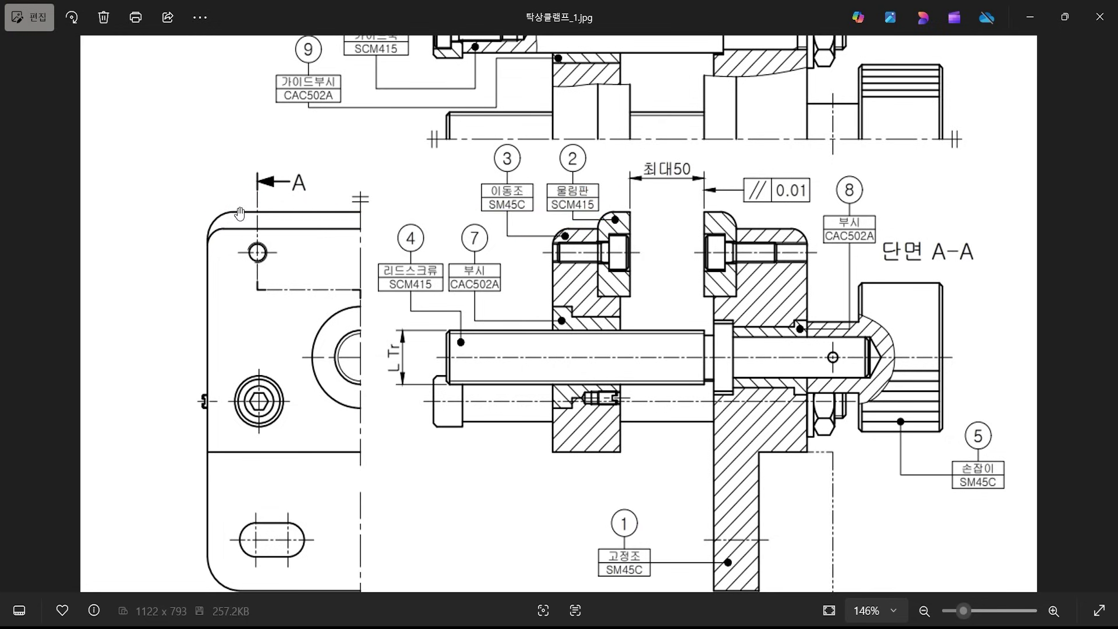
drag(224, 227, 225, 226)
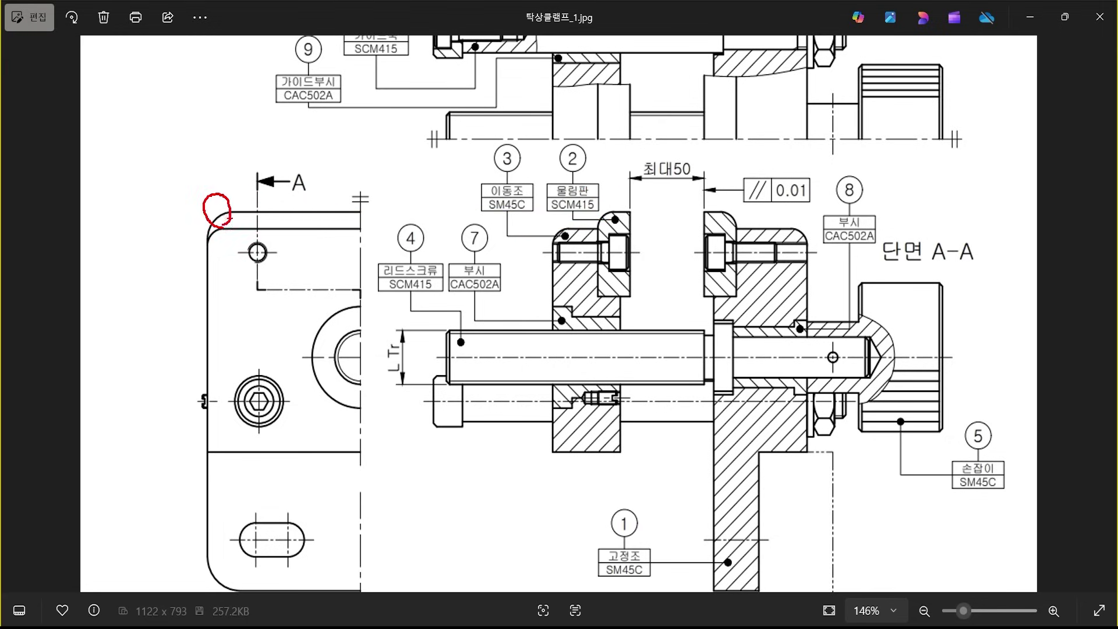
key(Escape)
- Examine the extent of the front view's rounded corner and compare it with the 이동조 (part 3) rounded corner in section A-A
scroll(194, 227, up, 3)
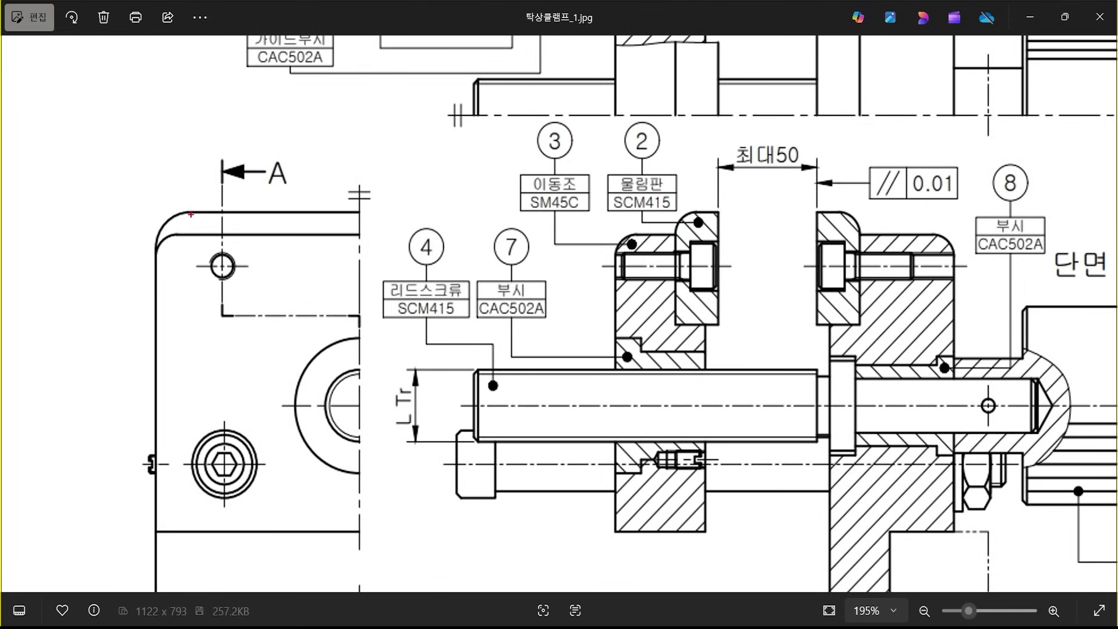
drag(188, 211, 187, 161)
mouse_move(156, 245)
mouse_down()
mouse_move(157, 160)
mouse_move(187, 184)
mouse_move(155, 183)
mouse_up()
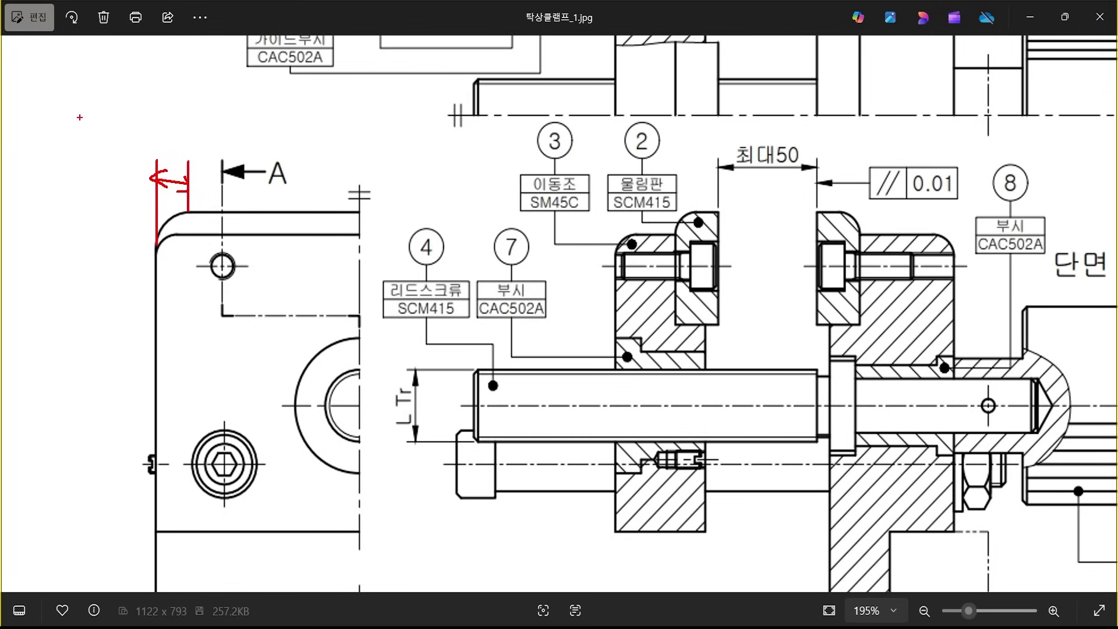
key(Escape)
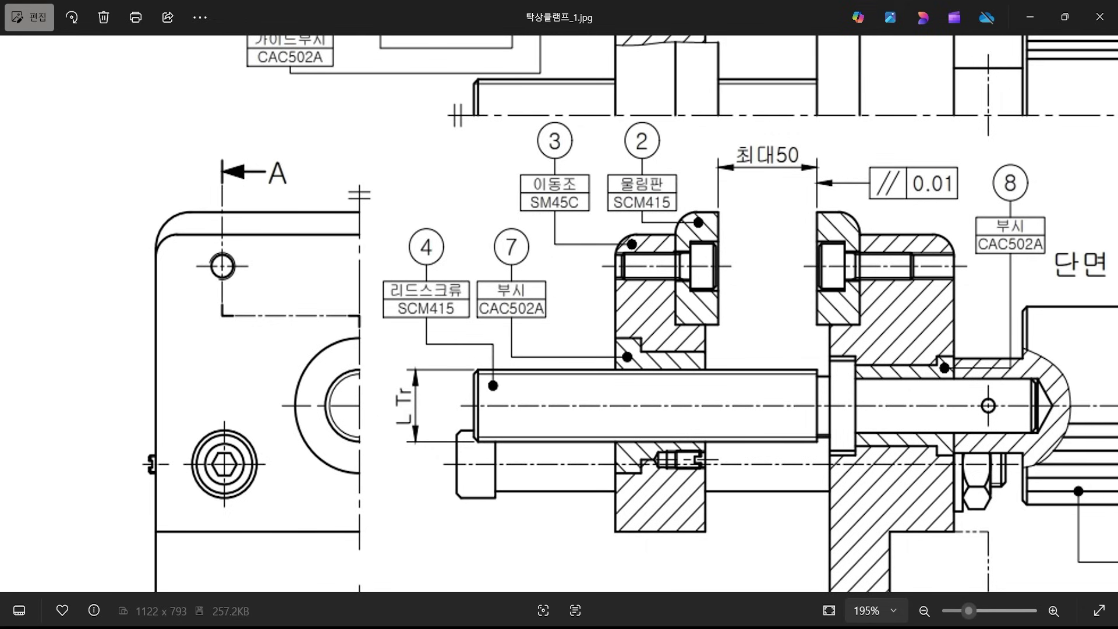
mouse_move(632, 259)
mouse_down()
mouse_move(660, 224)
mouse_move(600, 287)
mouse_up()
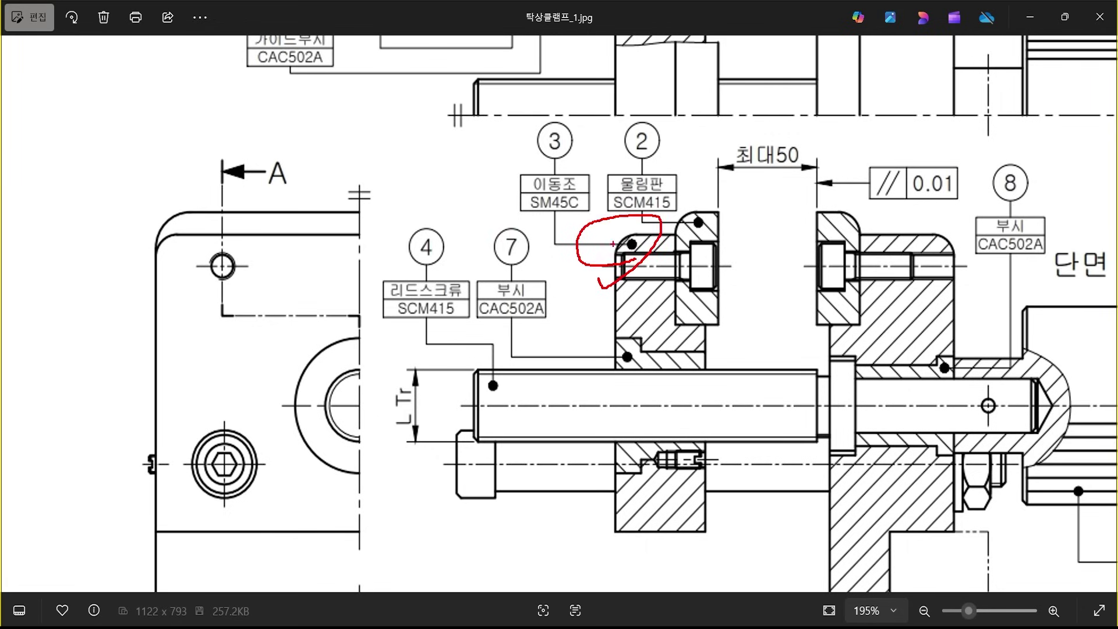
mouse_move(191, 231)
mouse_down()
mouse_move(169, 190)
mouse_move(194, 219)
mouse_up()
key(Escape)
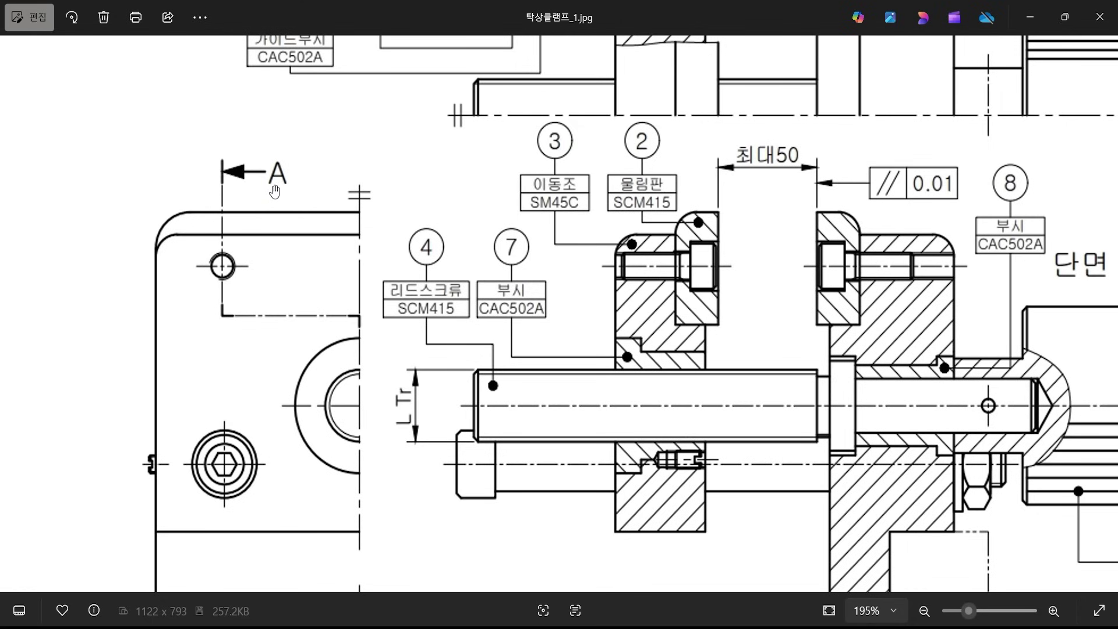
drag(592, 214, 644, 270)
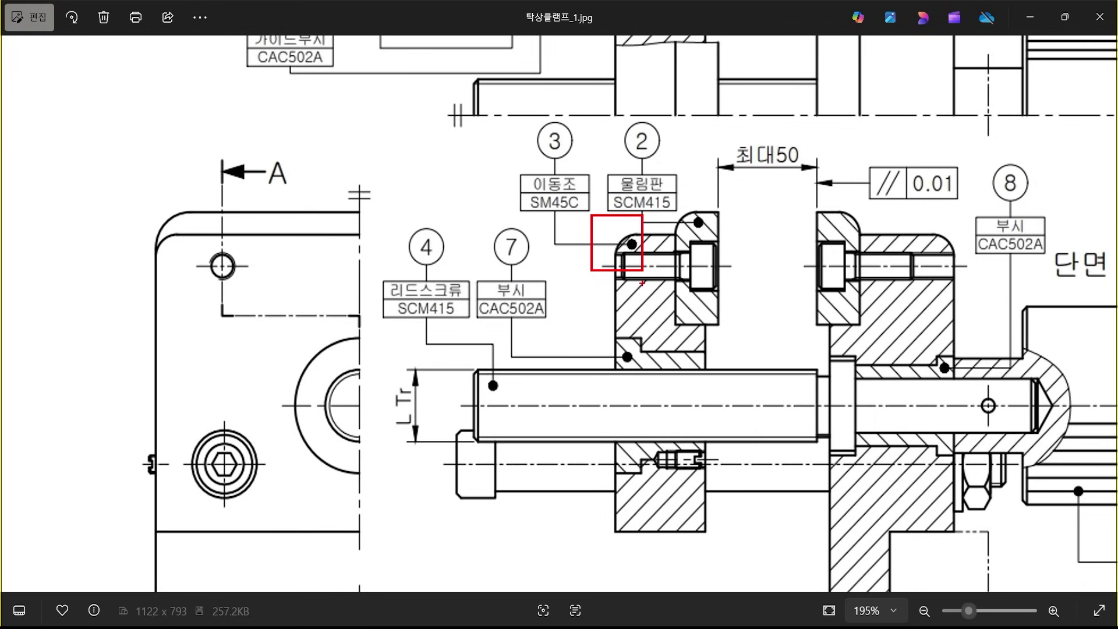
key(Escape)
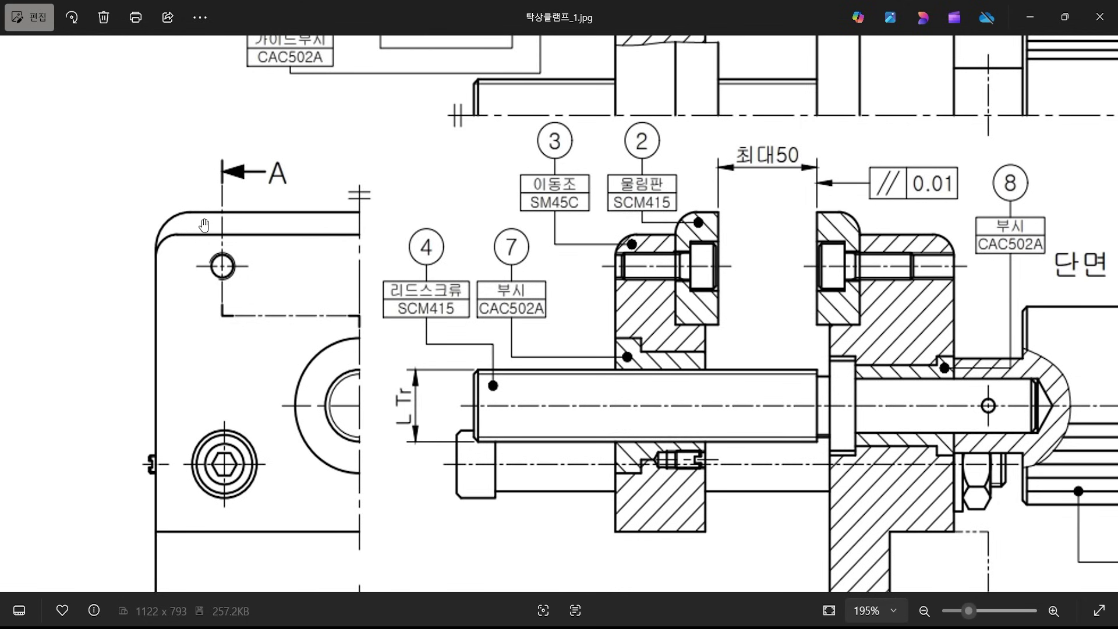
scroll(204, 226, down, 3)
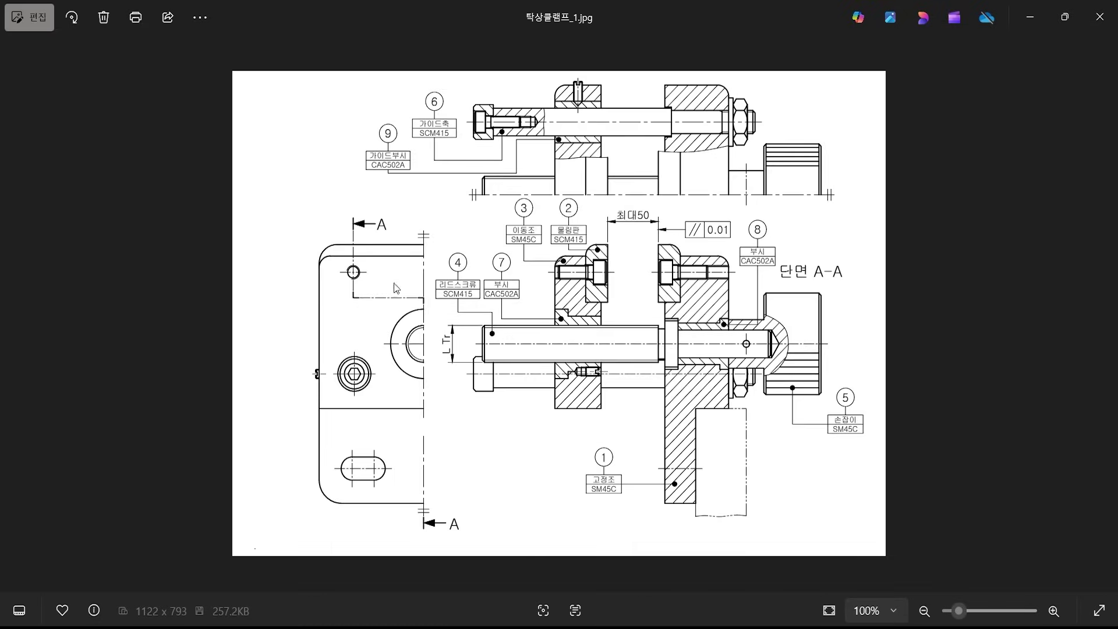
scroll(606, 239, up, 1)
- Switch to AutoCAD and fillet the plate outline's upper-left corner with radius 5
key(alt+Tab)
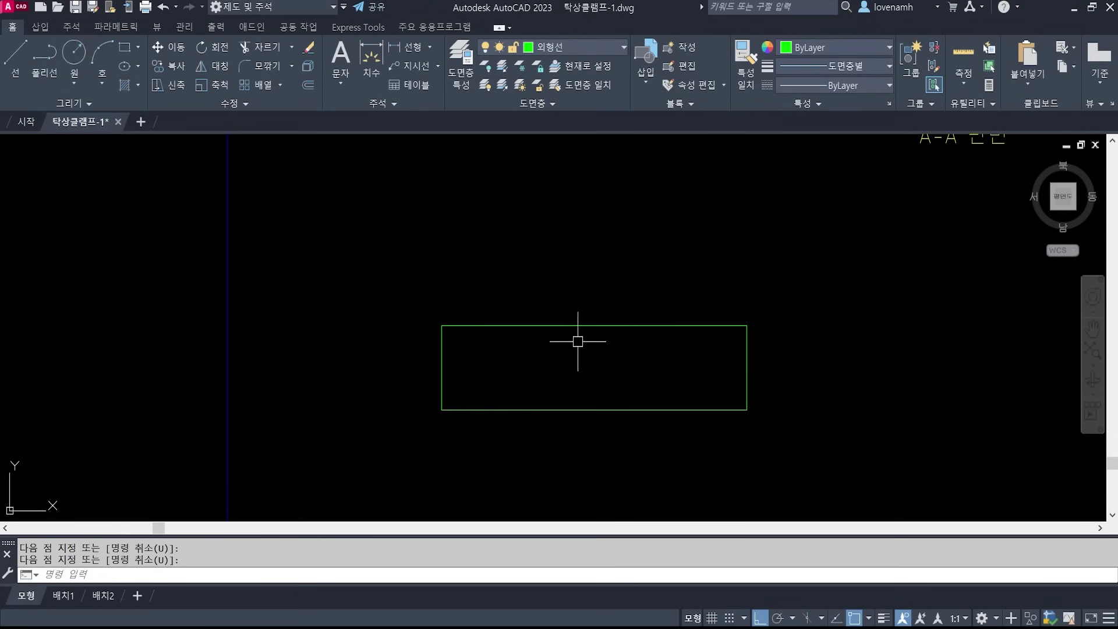
text(l)
key(space)
text(r)
key(space)
text(5)
key(space)
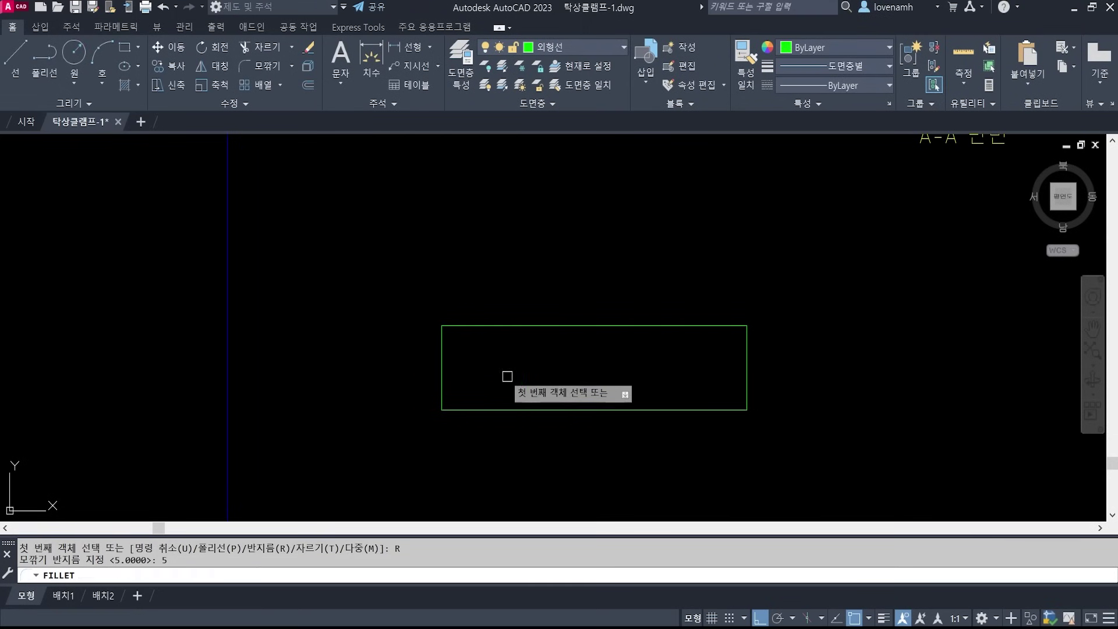
click(448, 344)
click(441, 345)
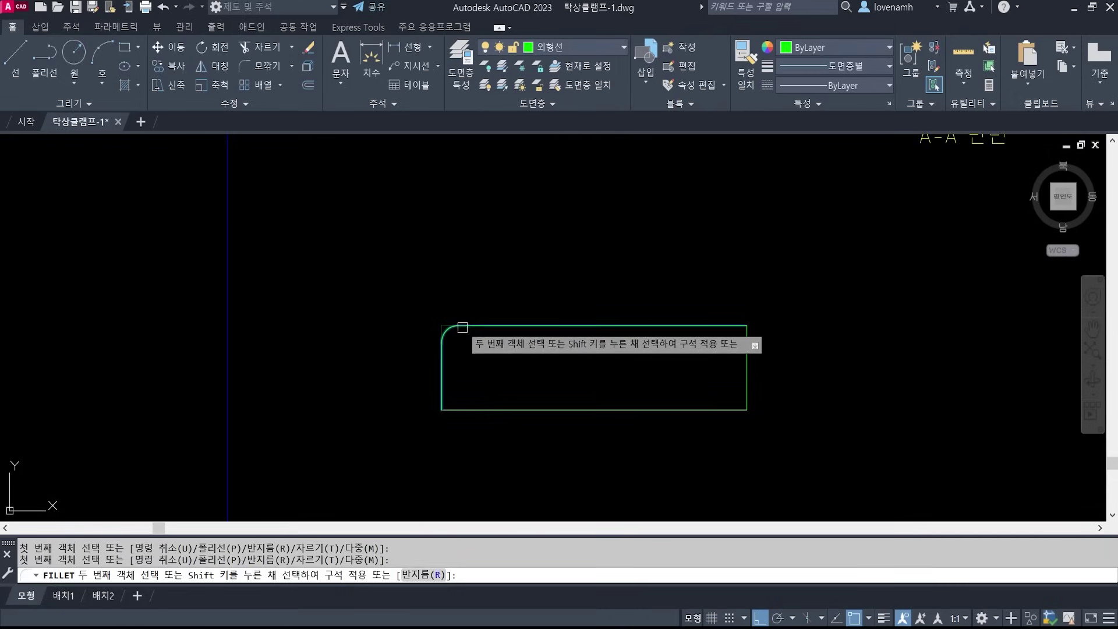
click(462, 326)
- Fillet the plate outline's upper-right corner with the same radius of 5
scroll(726, 351, up, 2)
key(space)
click(735, 310)
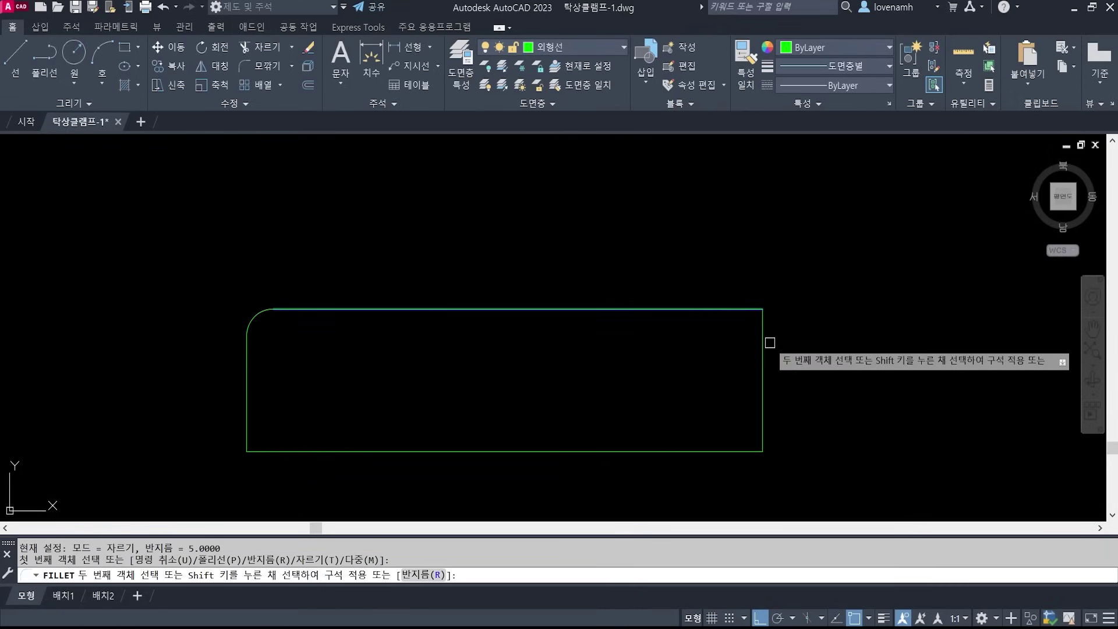
click(764, 342)
scroll(783, 314, down, 2)
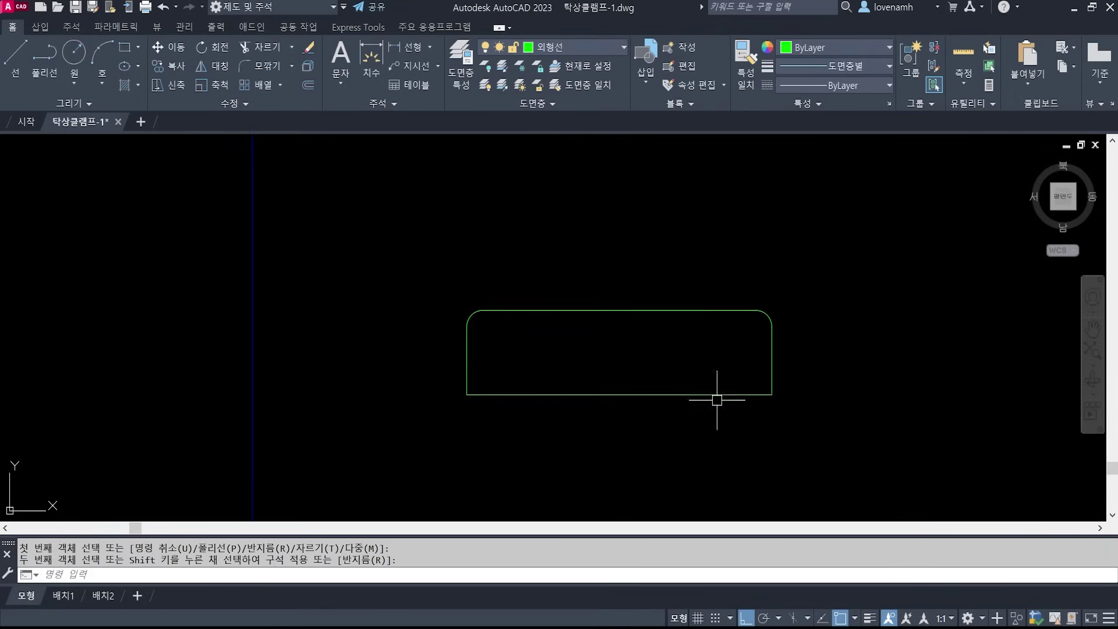
- Switch to the assembly image and examine the bolt axis height above the lower edge of both jaw plates in section A-A
key(alt+Tab)
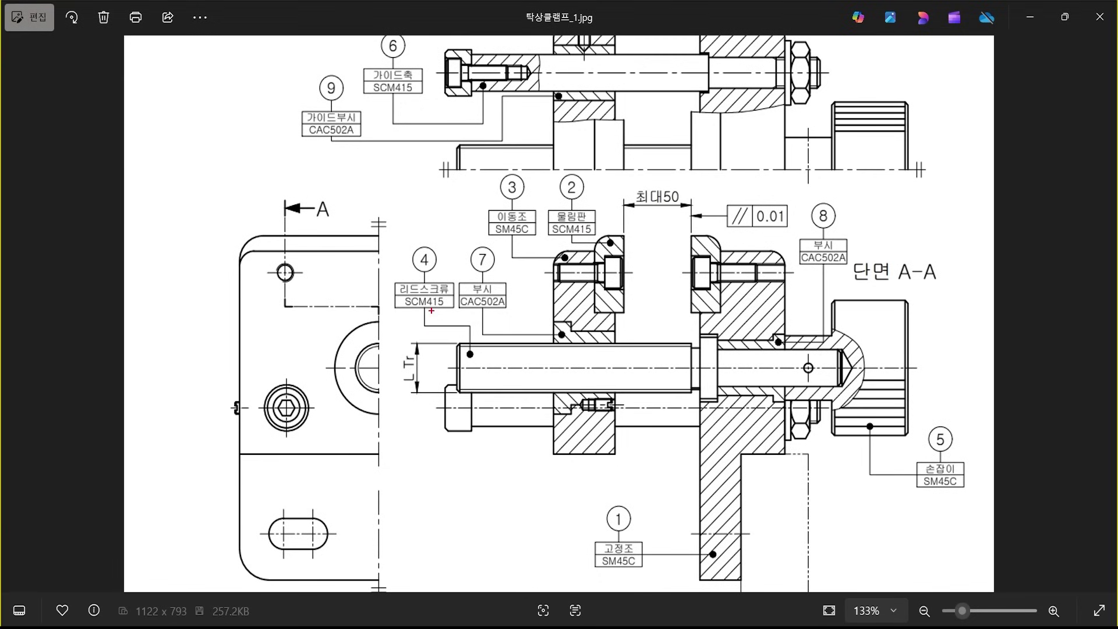
mouse_move(615, 295)
mouse_down()
mouse_move(631, 279)
mouse_move(621, 312)
mouse_move(654, 311)
mouse_up()
mouse_move(631, 272)
mouse_down()
mouse_move(669, 271)
mouse_move(645, 307)
mouse_move(658, 300)
mouse_up()
mouse_move(769, 286)
mouse_down()
mouse_move(755, 309)
mouse_move(779, 317)
mouse_up()
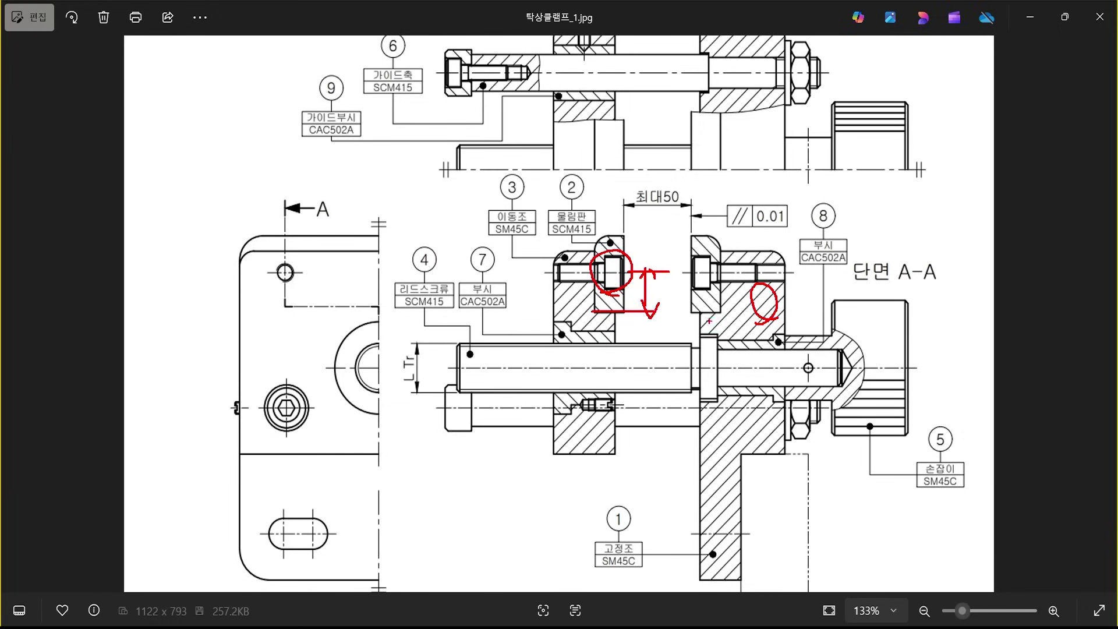
drag(679, 313, 720, 313)
mouse_move(679, 272)
mouse_down()
mouse_move(713, 272)
mouse_move(698, 309)
mouse_move(697, 274)
mouse_move(712, 312)
mouse_move(750, 314)
mouse_move(768, 298)
mouse_move(756, 259)
mouse_move(758, 281)
mouse_up()
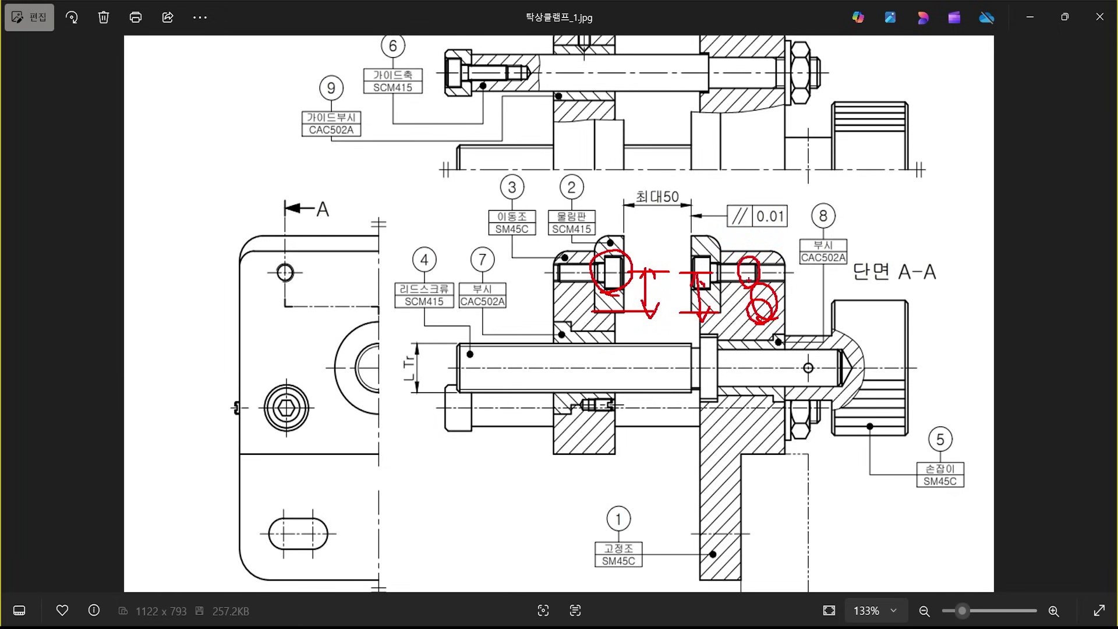
key(Escape)
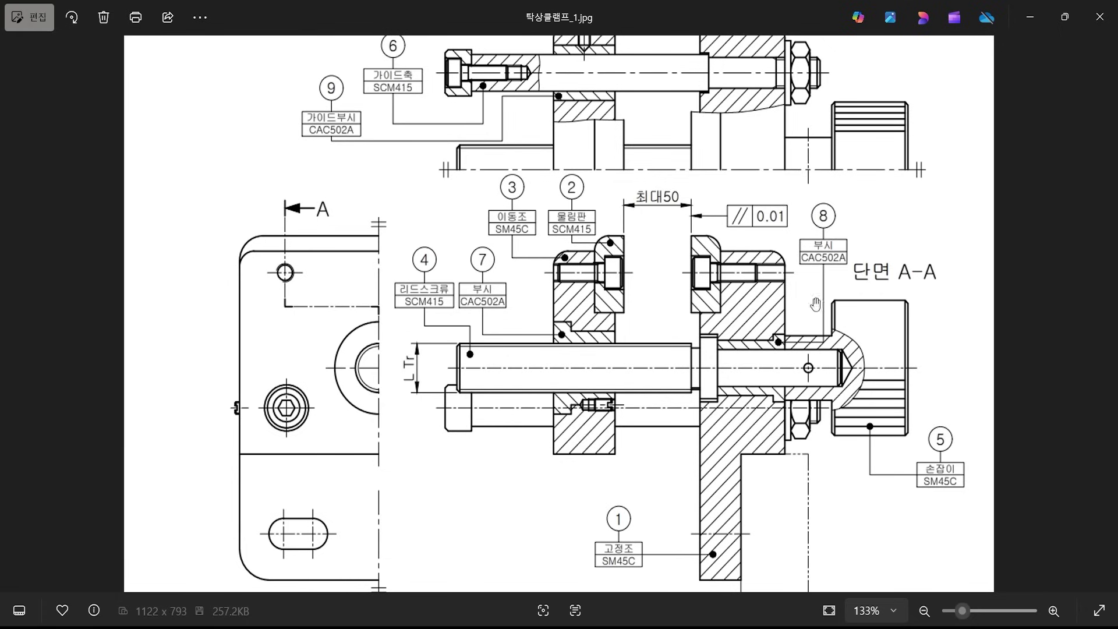
- Switch to AutoCAD and examine the dimensions locating the two upper bolt holes in the fixed jaw's front view
key(alt+Tab)
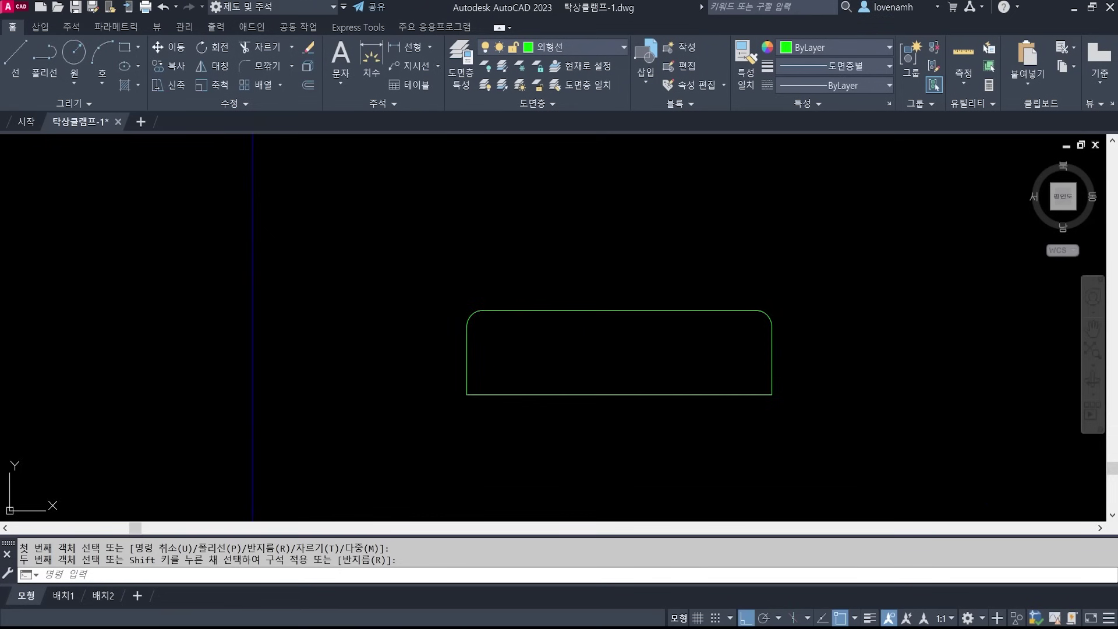
scroll(711, 336, down, 5)
middle_drag(725, 241, 724, 379)
scroll(675, 301, up, 2)
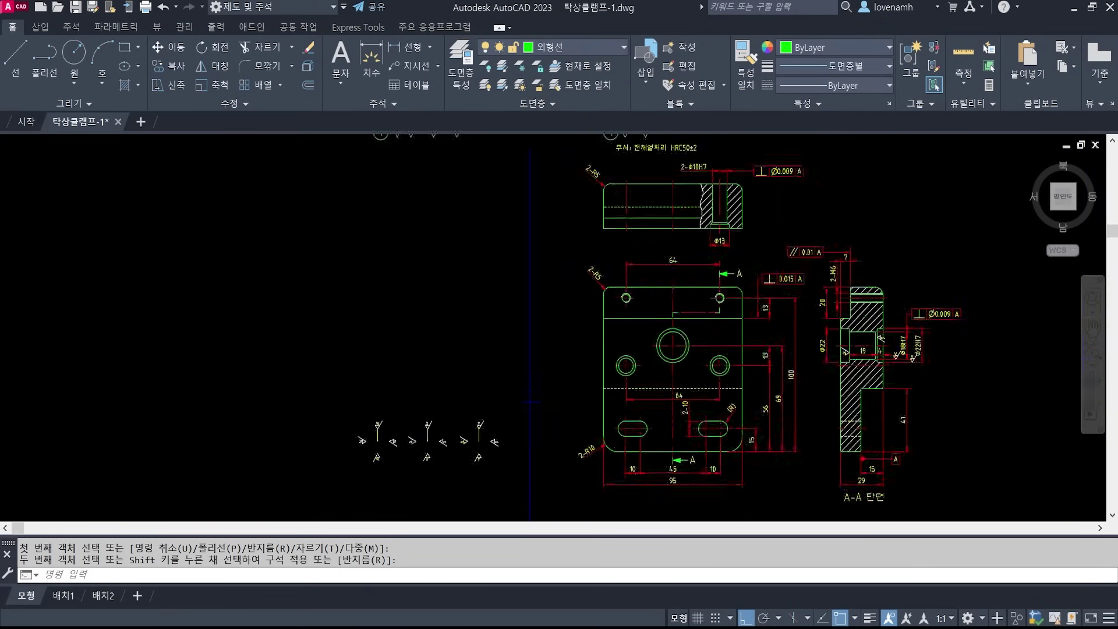
scroll(720, 298, up, 6)
scroll(739, 295, down, 4)
scroll(749, 295, up, 1)
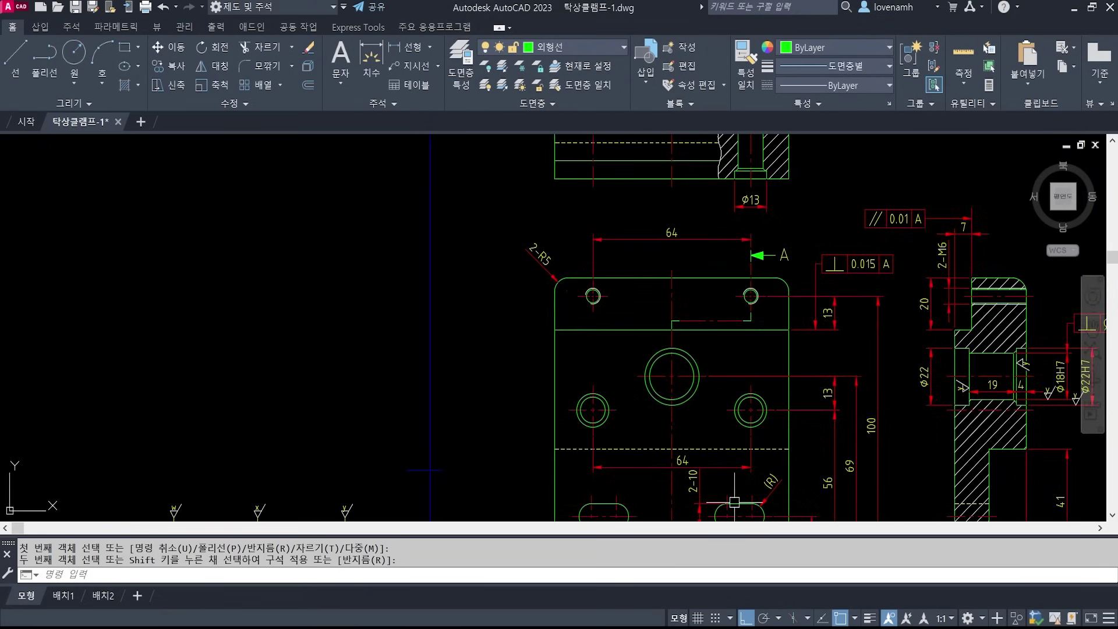
- Recheck the upper bolt hole in the assembly image and its locating dimensions in the fixed jaw's AutoCAD front view
key(alt+Tab)
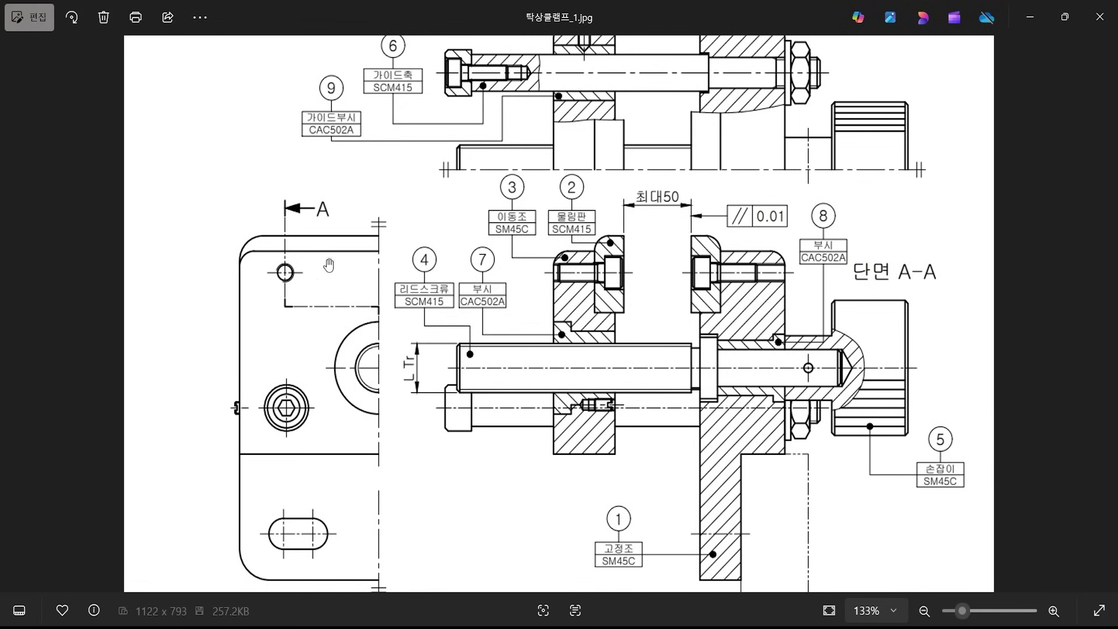
key(alt+Tab)
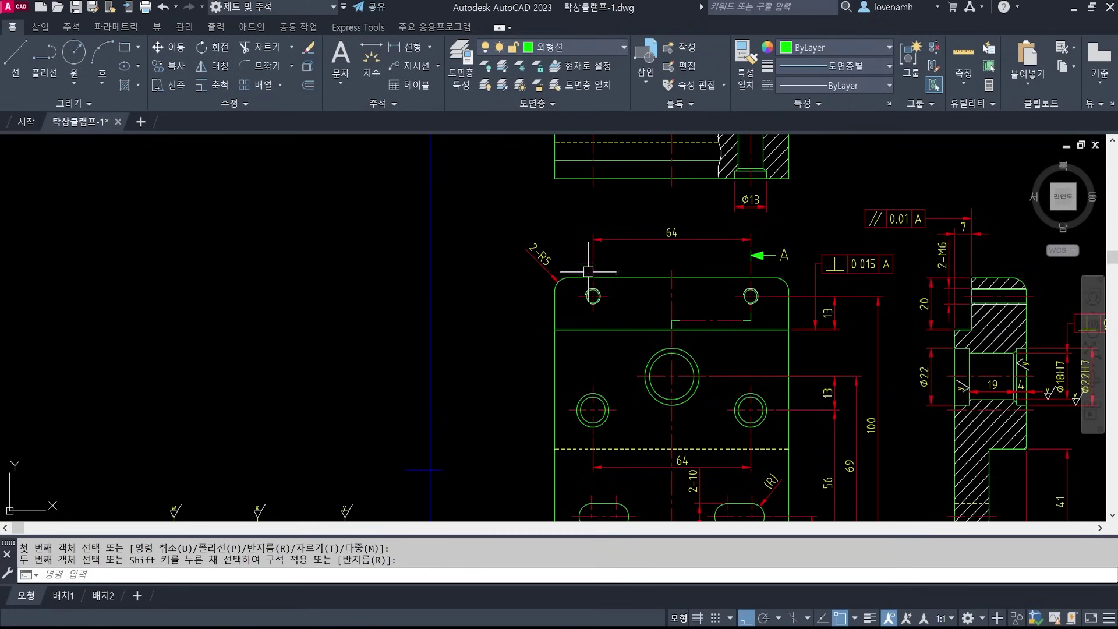
scroll(741, 303, up, 3)
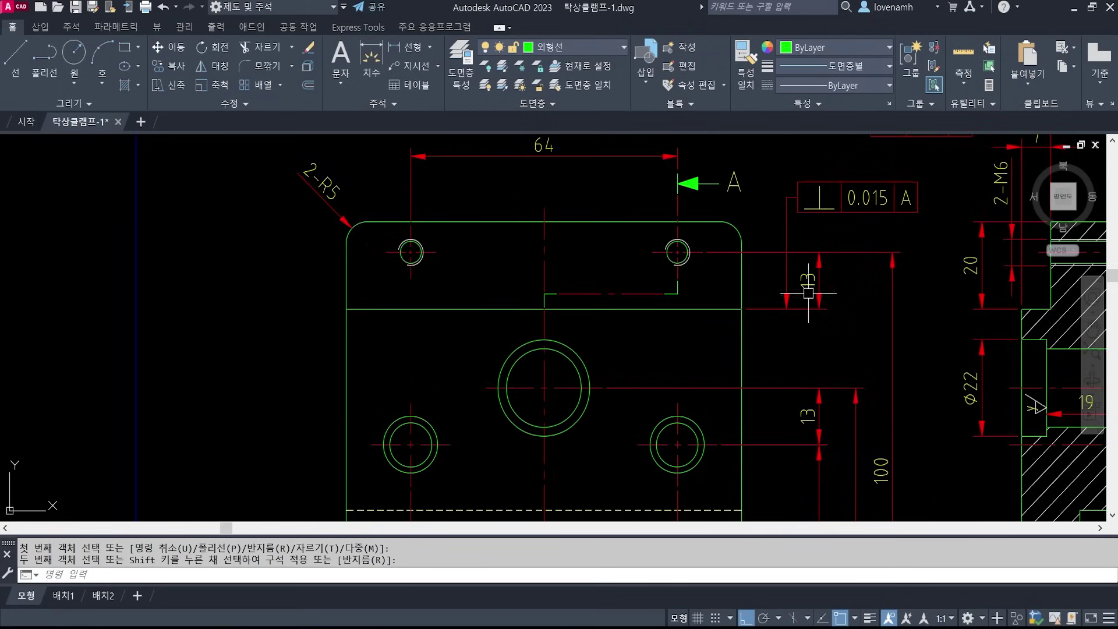
scroll(607, 270, down, 1)
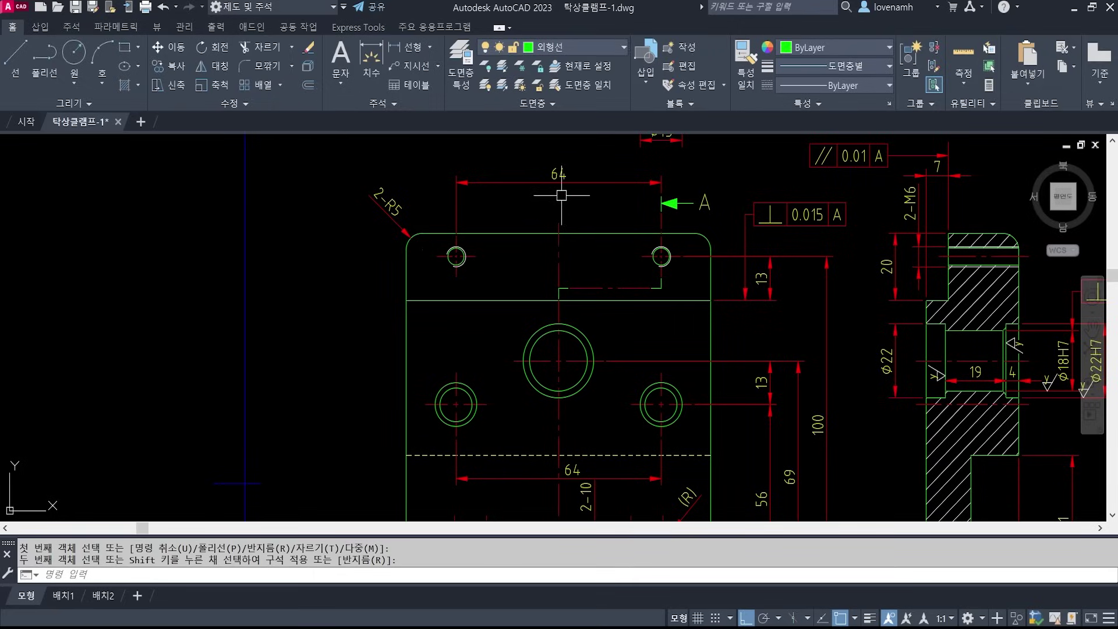
scroll(597, 224, down, 1)
- Offset the jaw plate outline's lower edge 13 upward to set the bolt holes' horizontal axis
mouse_move(731, 381)
middle_down()
mouse_move(723, 225)
mouse_move(795, 314)
middle_up()
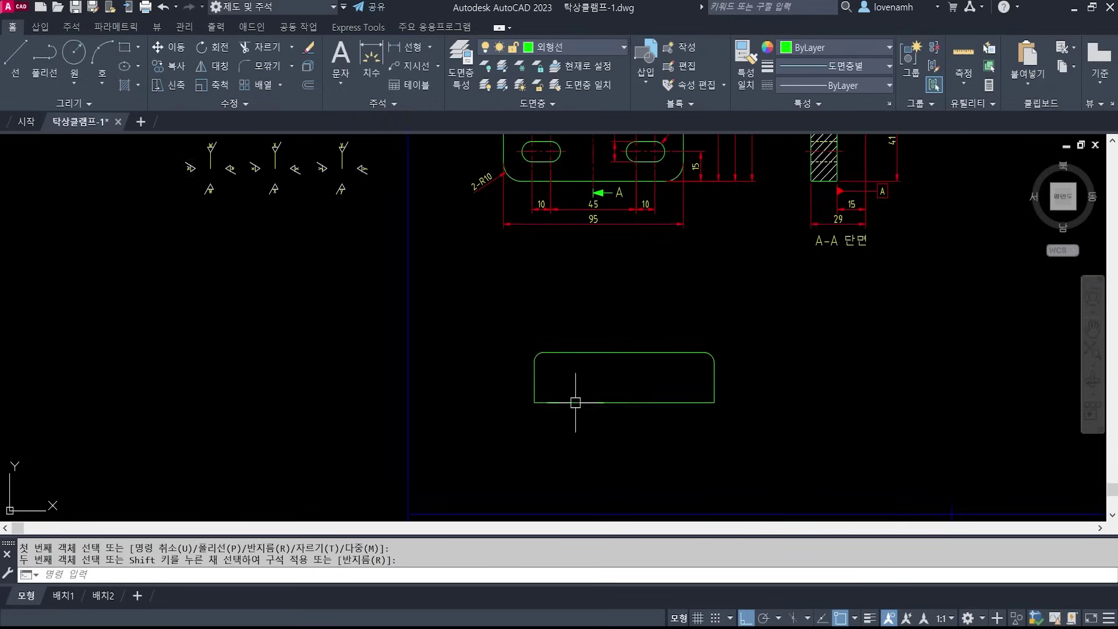
scroll(575, 402, up, 3)
text(o)
key(Return)
text(13)
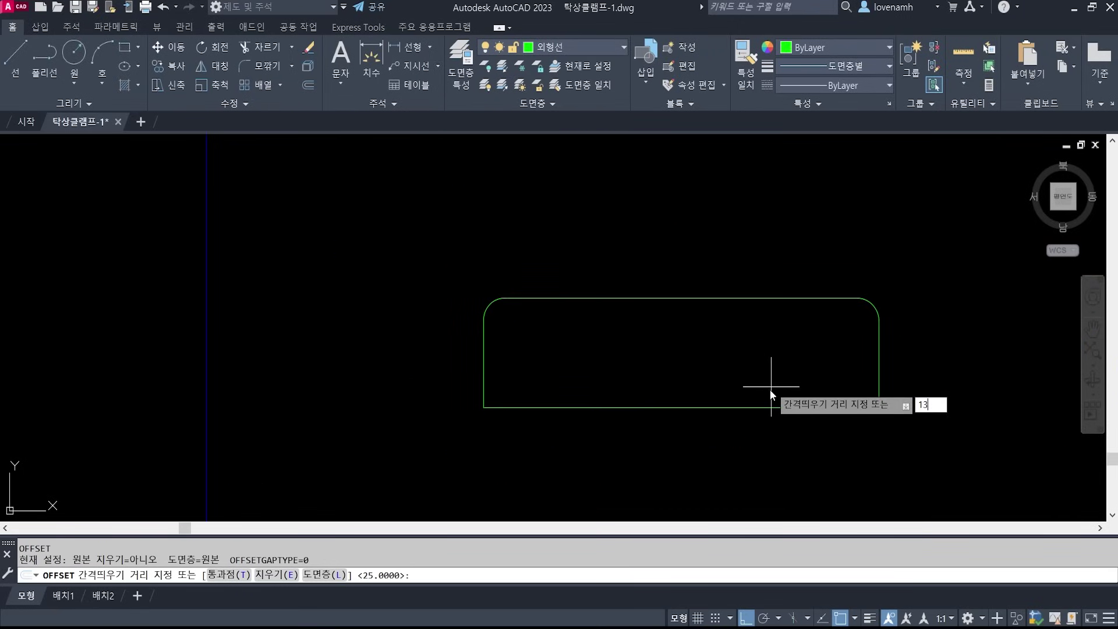
key(Return)
click(697, 407)
click(826, 375)
key(Return)
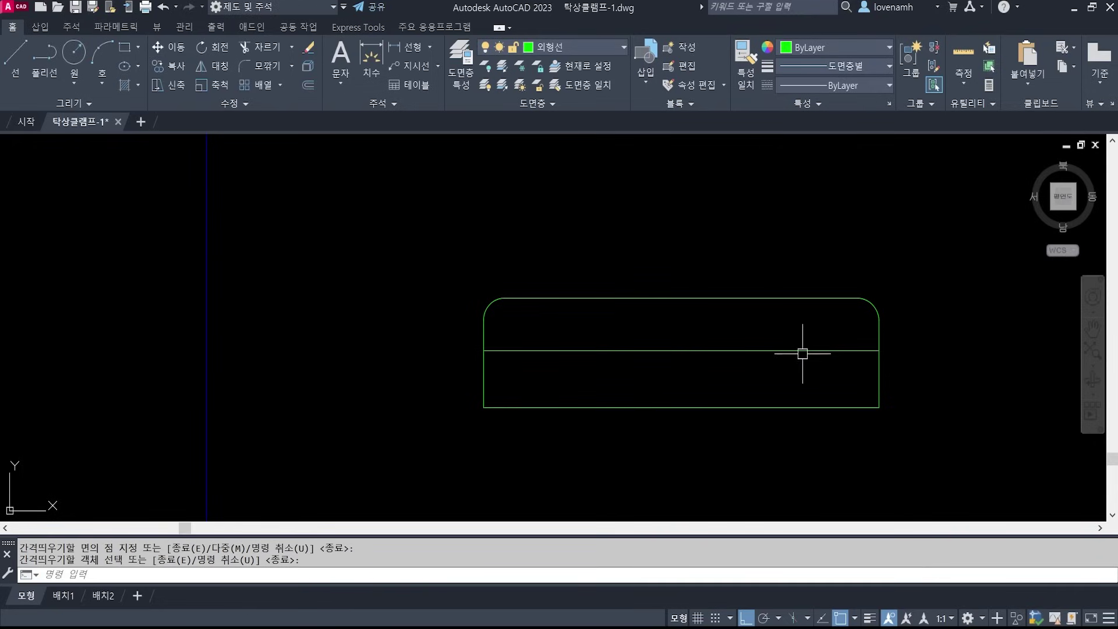
- Draw a vertical centre line from the midpoint of the plate's upper edge down to its lower edge
text(l)
key(Return)
click(681, 298)
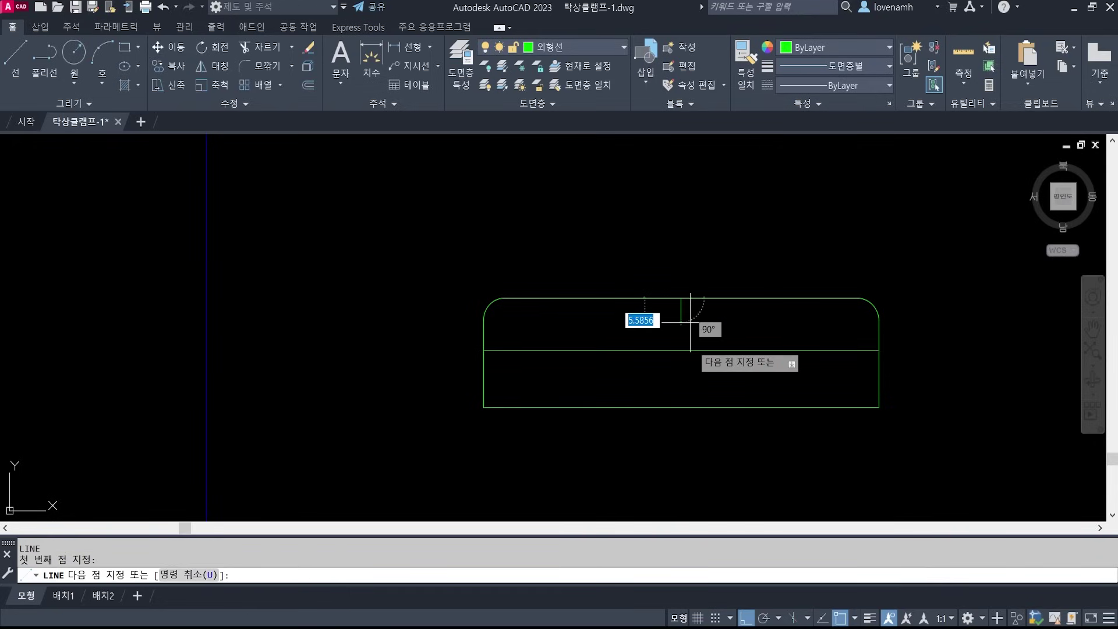
click(680, 408)
key(Return)
- Offset the plate's vertical centre line 32 to each side to locate the two bolt hole axes
text(o)
key(Return)
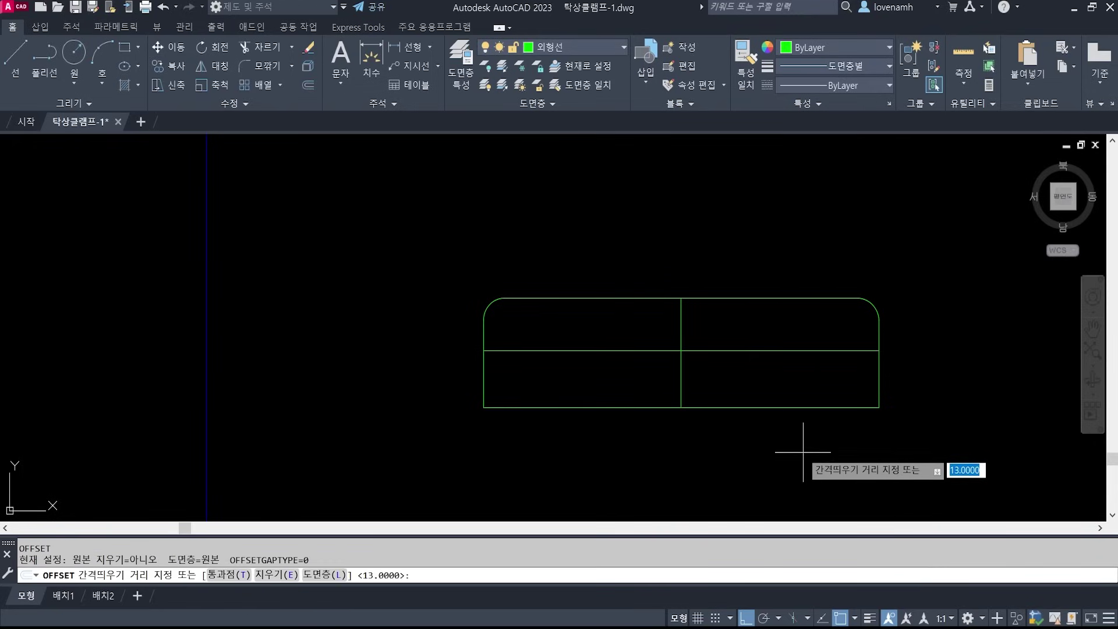
text(30)
key(Return)
click(681, 331)
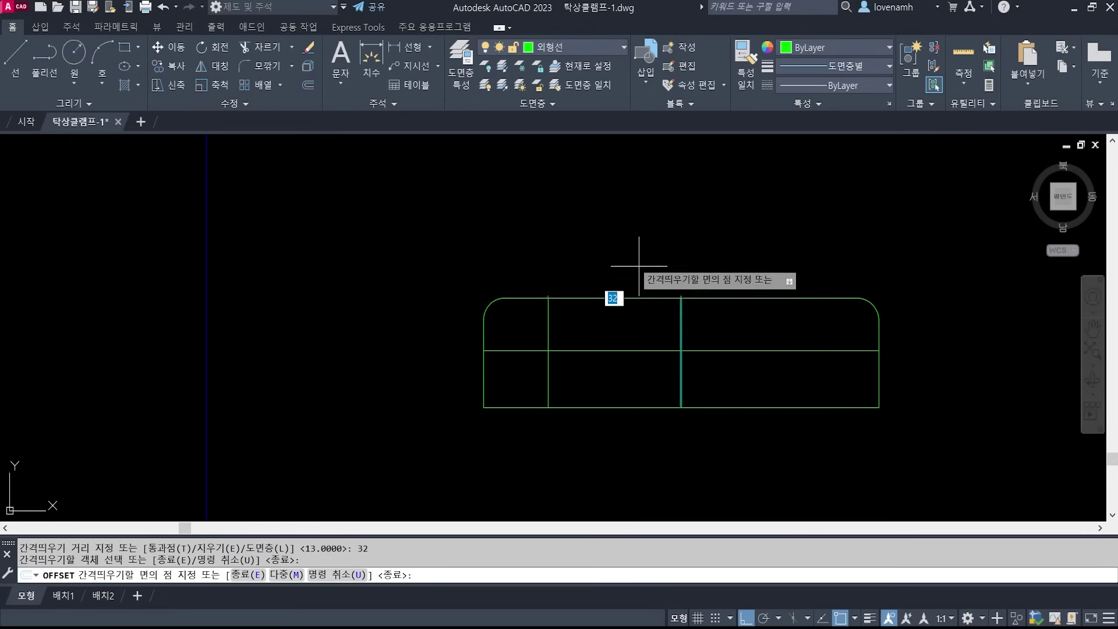
click(647, 288)
click(681, 329)
click(800, 348)
key(Return)
- Examine the fixed jaw's front and section views for the thread size of the matching upper bolt holes
scroll(788, 425, down, 5)
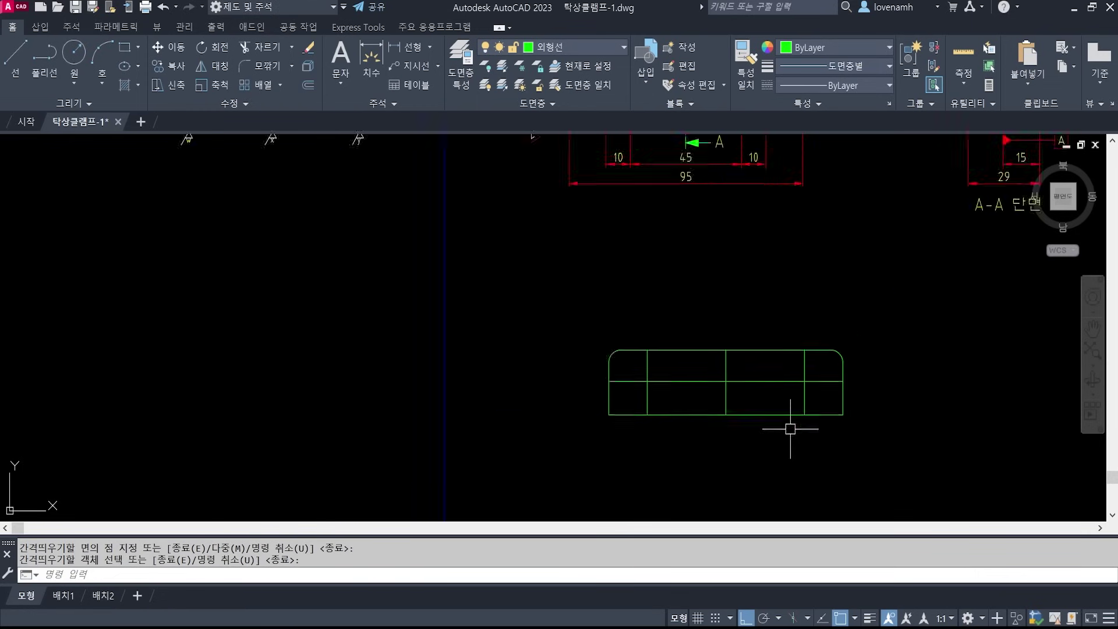
scroll(664, 382, up, 4)
middle_drag(797, 279, 697, 250)
scroll(715, 425, up, 6)
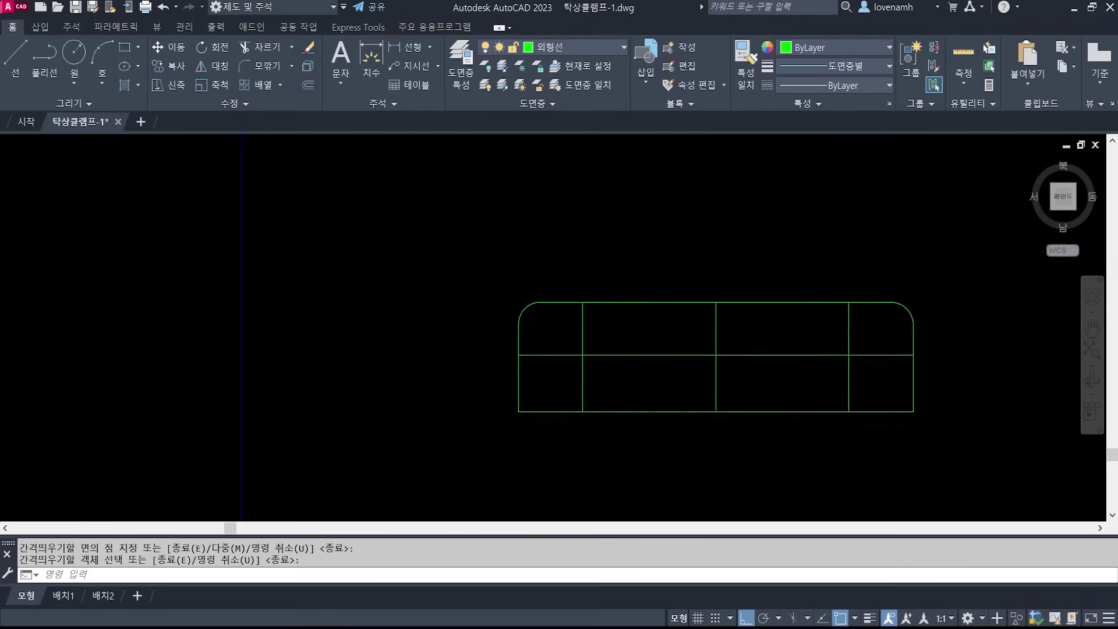
middle_drag(810, 383, 732, 378)
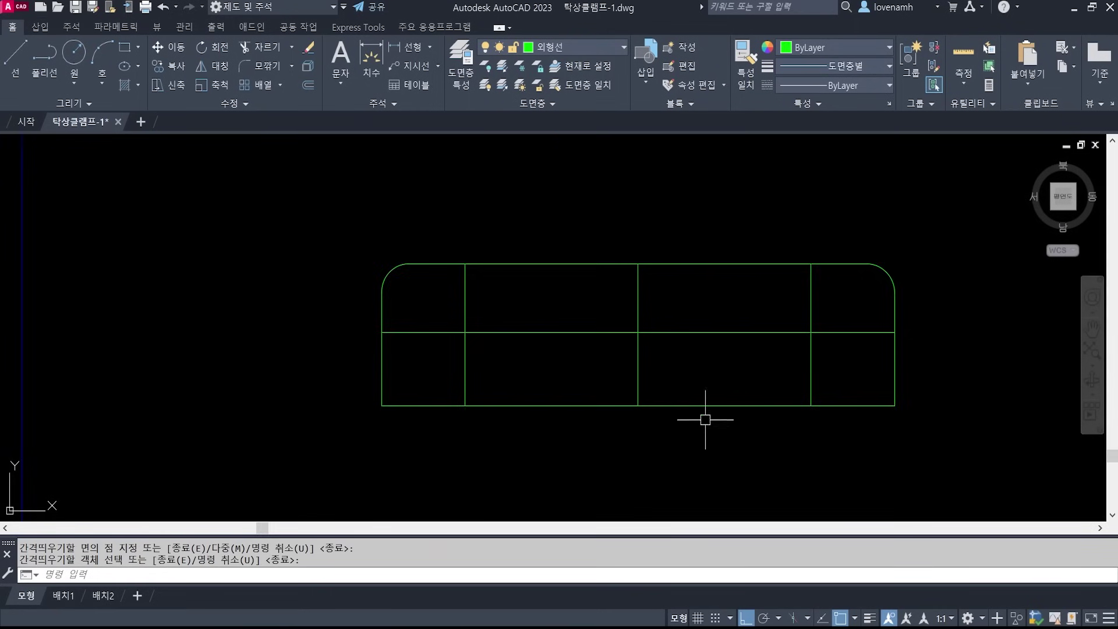
scroll(707, 419, down, 5)
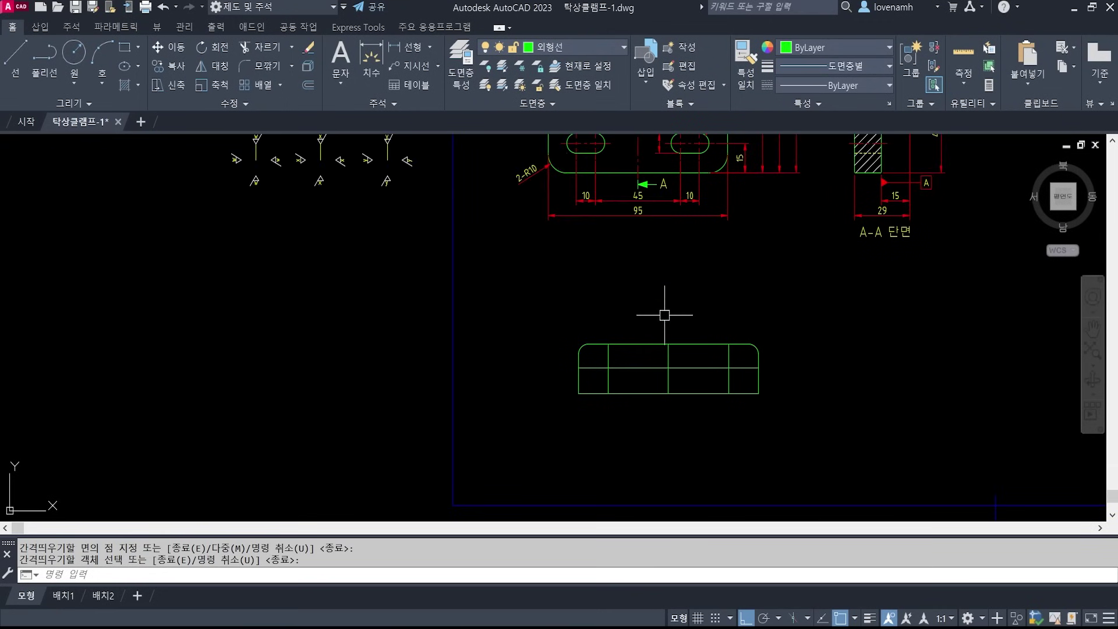
scroll(666, 312, up, 6)
scroll(581, 246, up, 6)
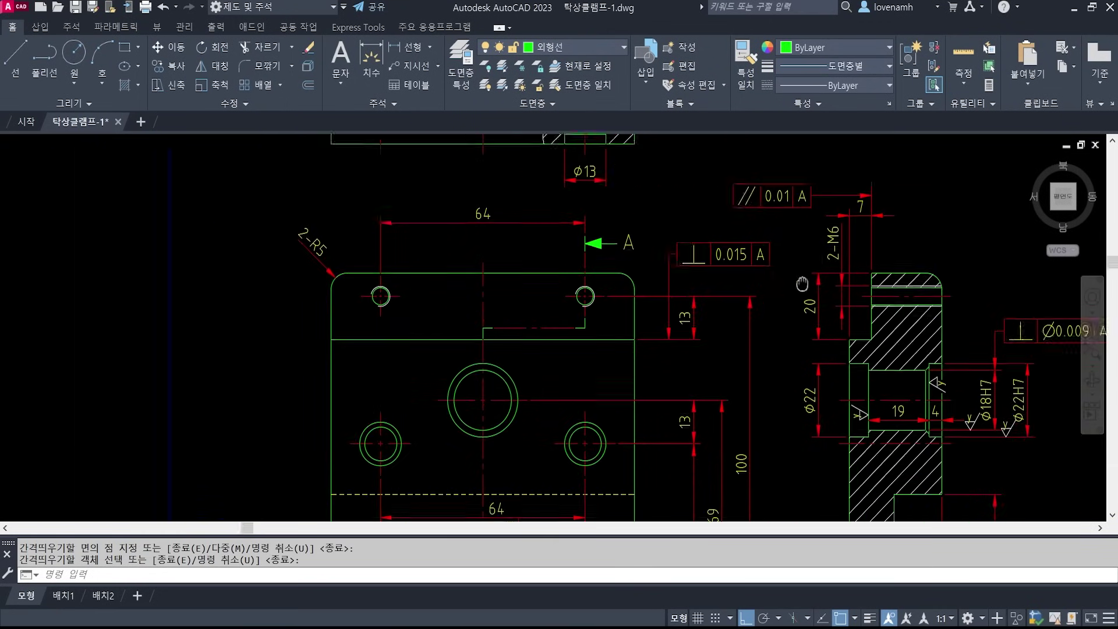
scroll(606, 227, down, 6)
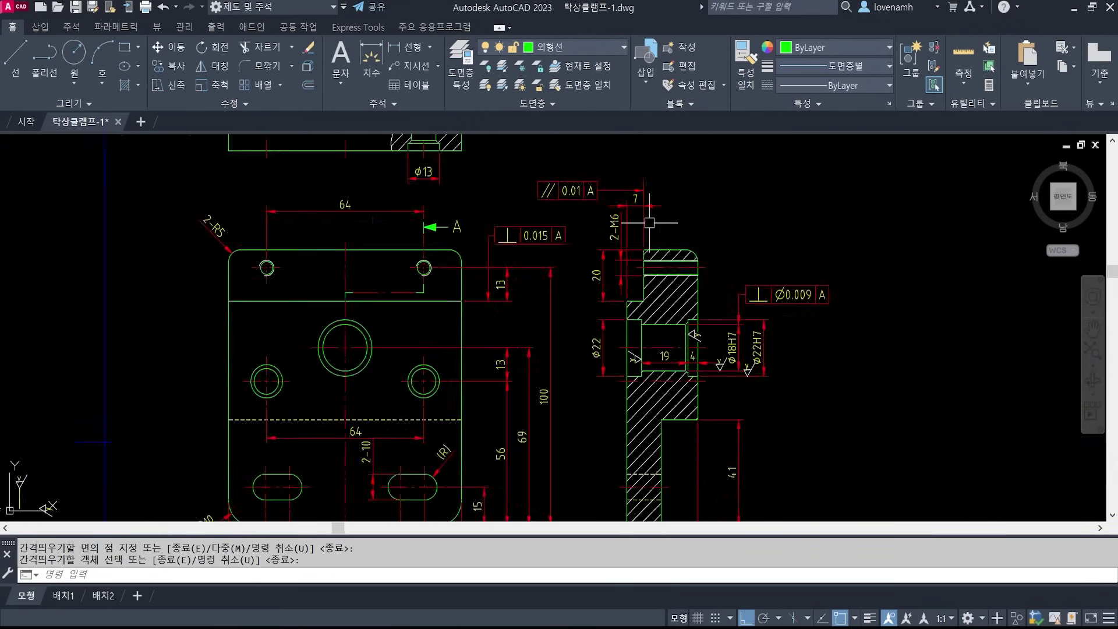
middle_drag(495, 380, 634, 305)
scroll(561, 348, up, 4)
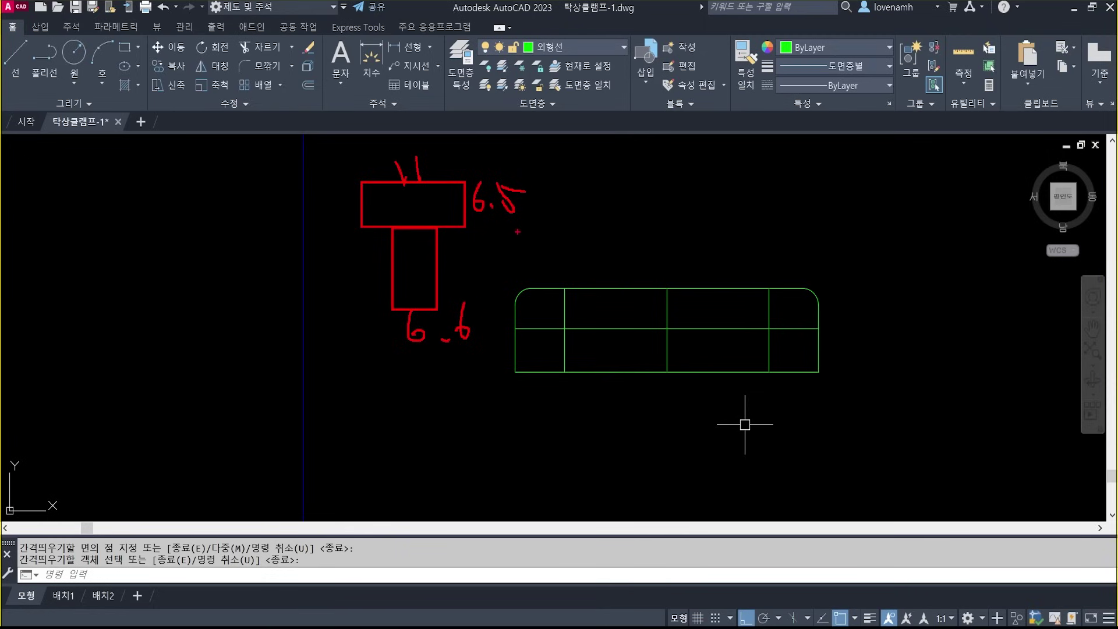
drag(492, 177, 509, 237)
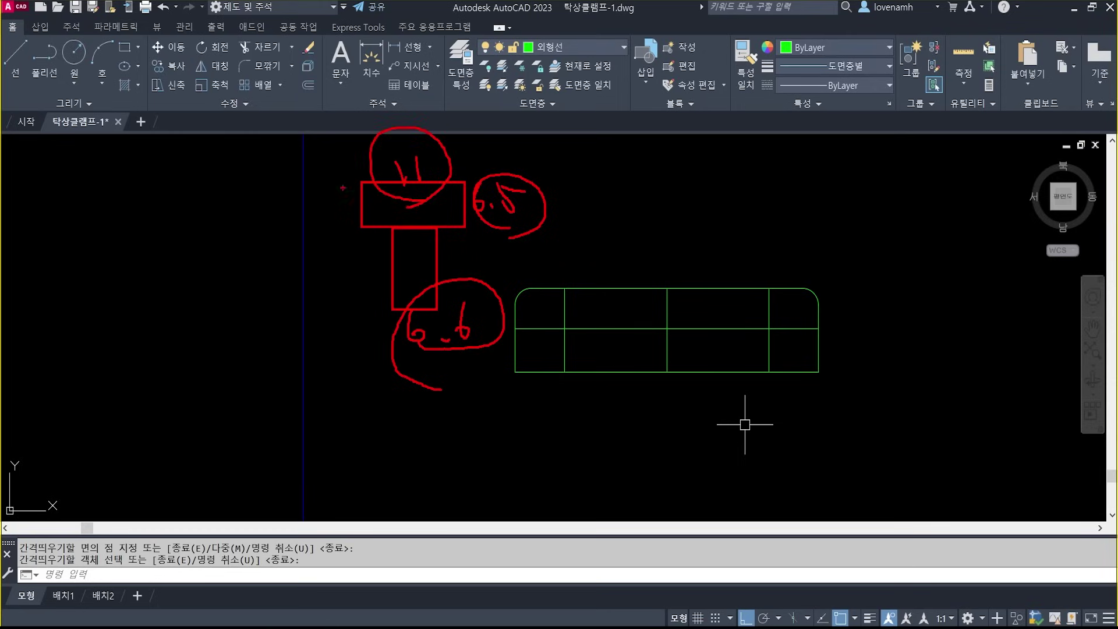
key(Escape)
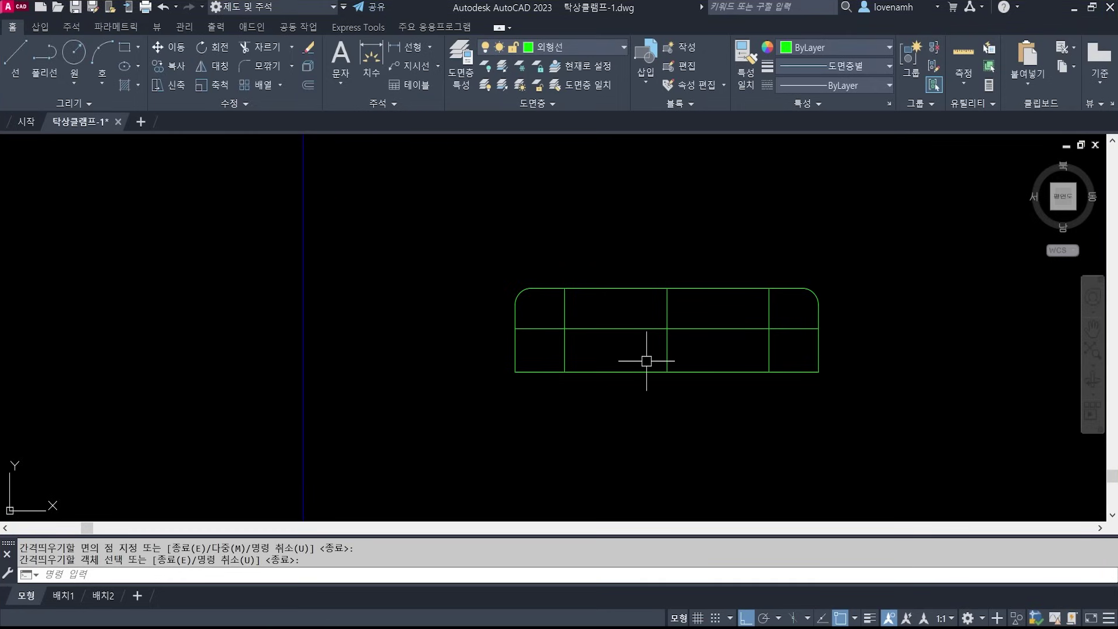
- Draw an 11 diameter counterbore circle centred on the left intersection of the plate's hole axes
scroll(603, 340, up, 4)
text(c)
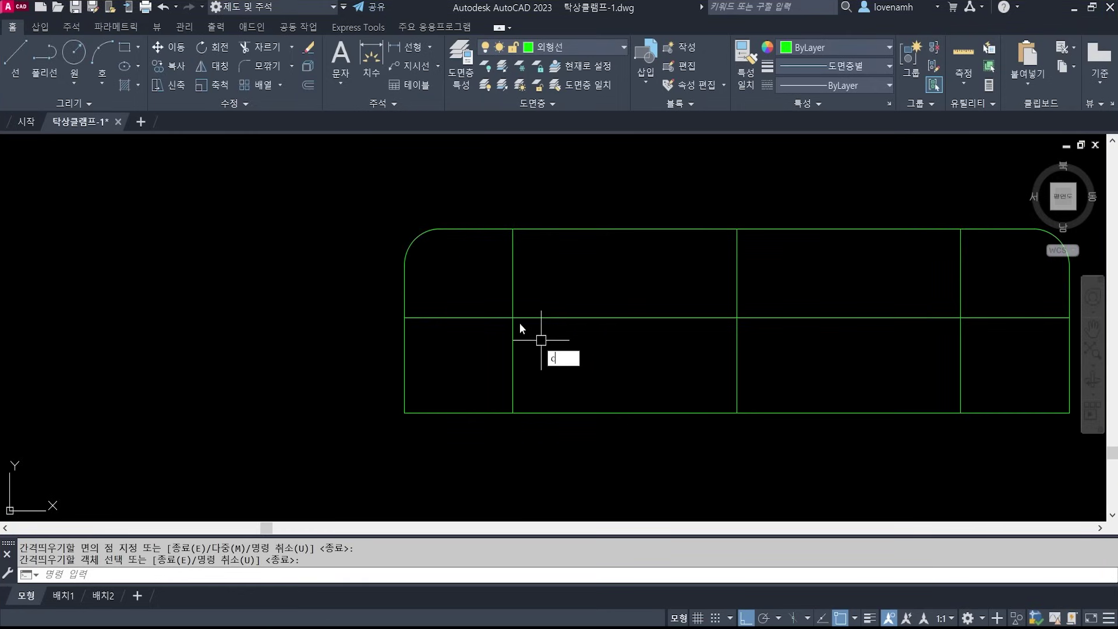
key(Return)
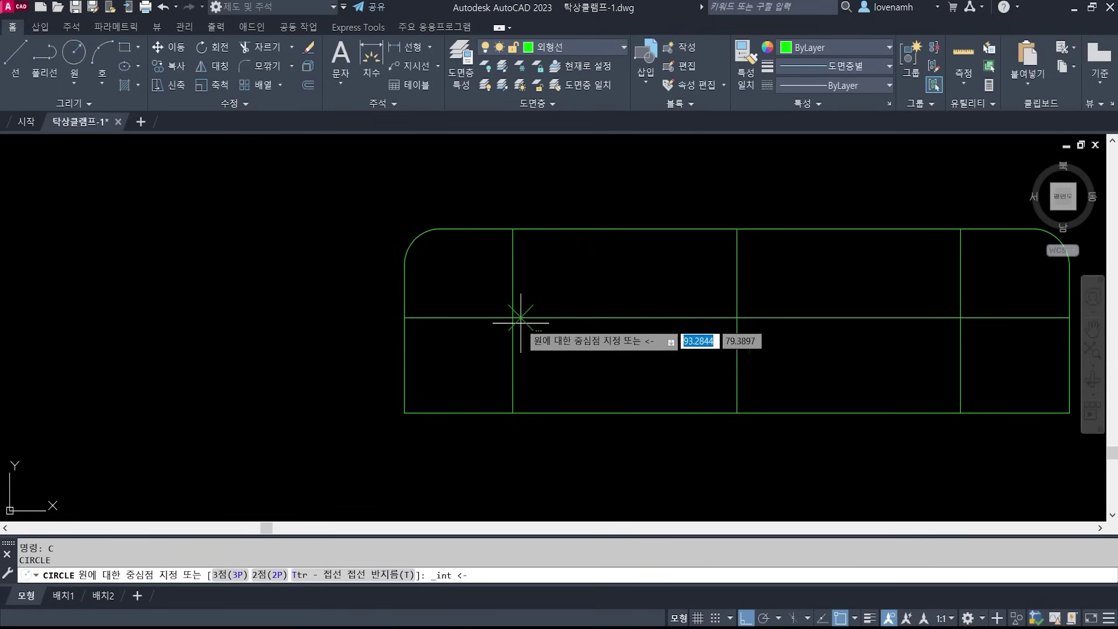
click(513, 318)
text(5.5)
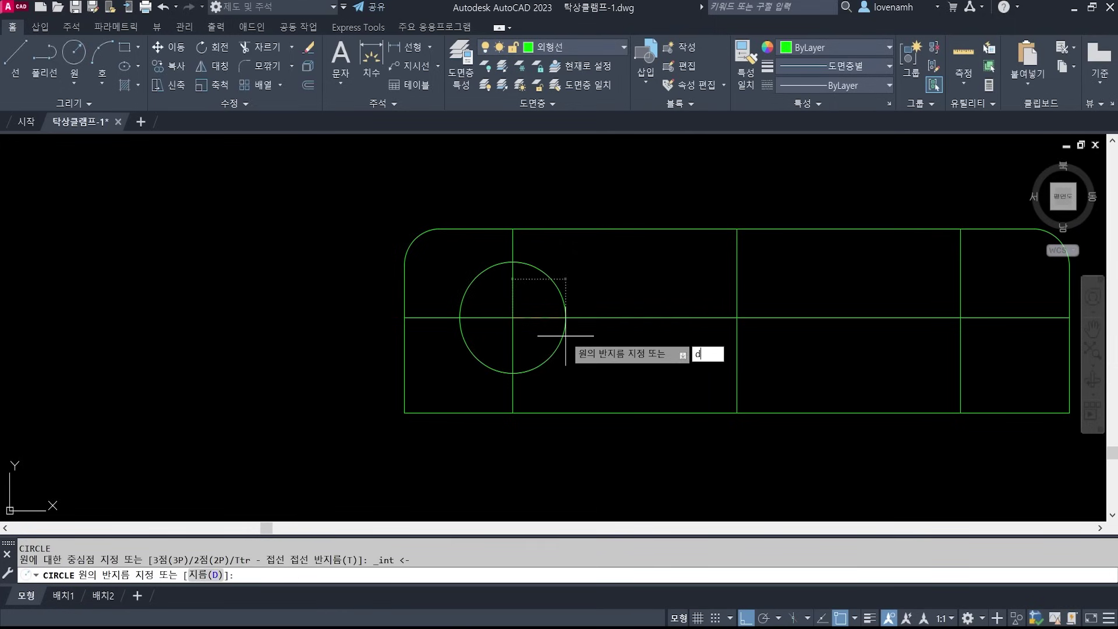
key(Return)
- Draw a concentric 6.6 diameter through-hole circle inside the left counterbore circle
key(Return)
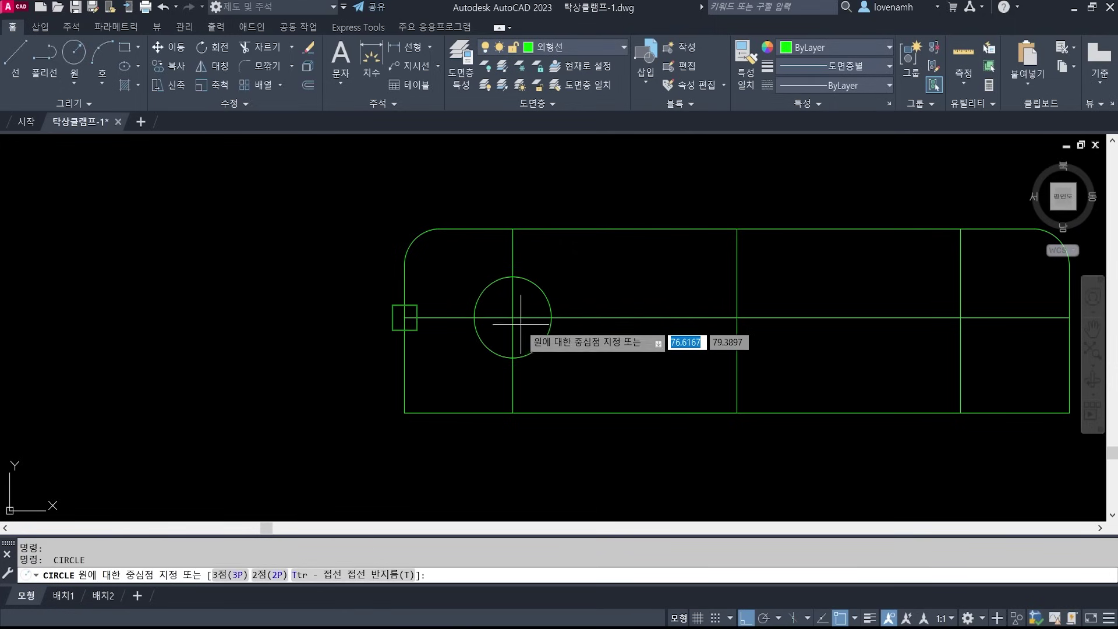
shift+right_click(521, 324)
key(c)
click(532, 346)
text(d)
key(Return)
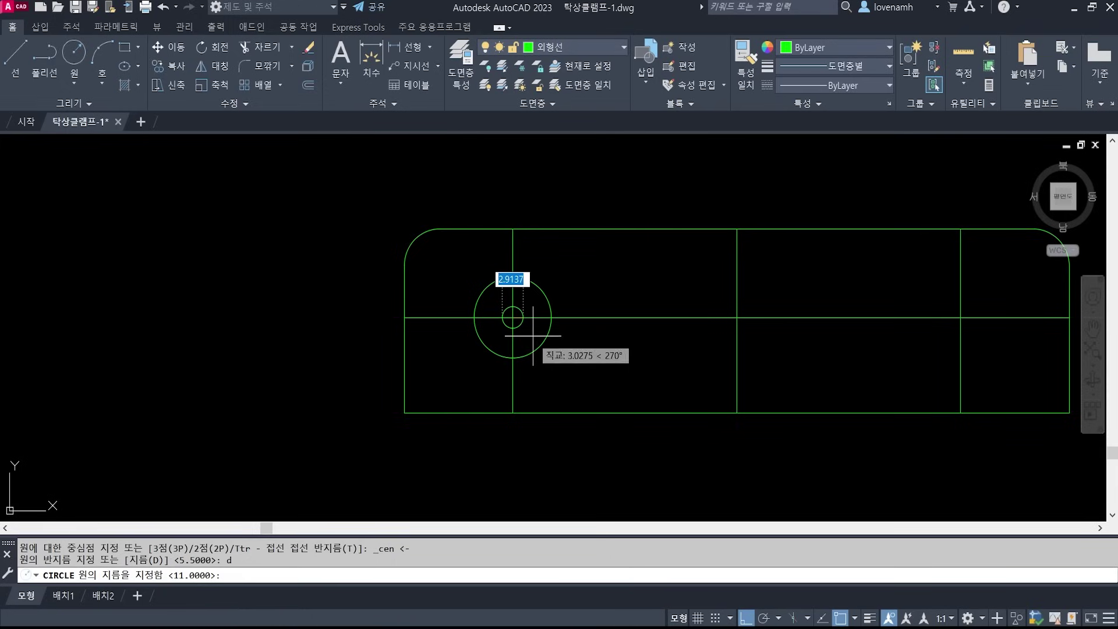
text(6.6)
key(Return)
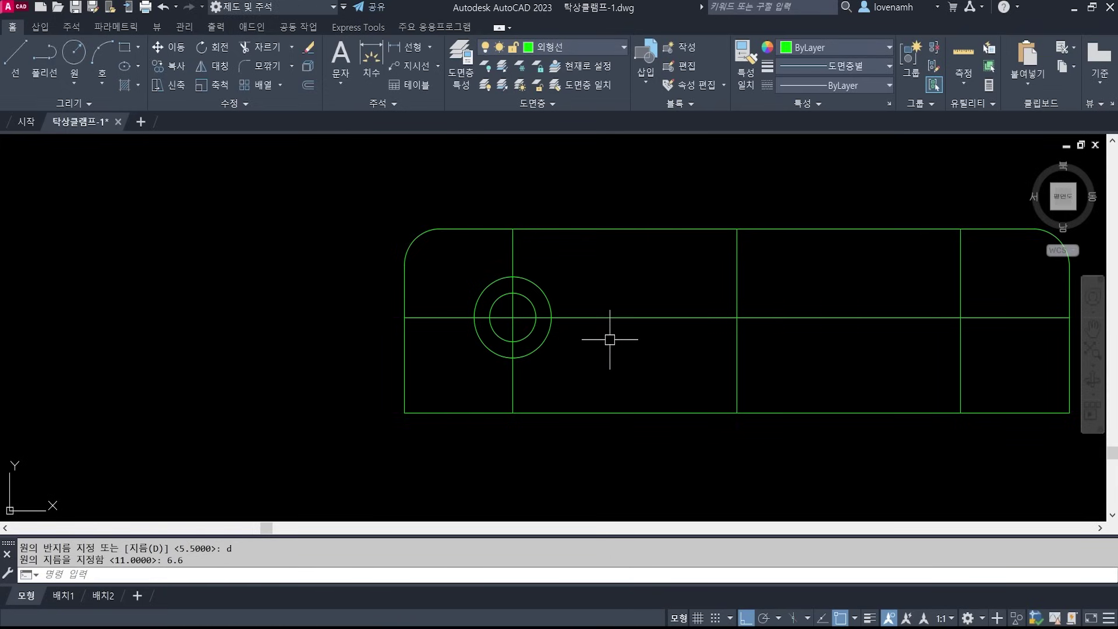
key(Escape)
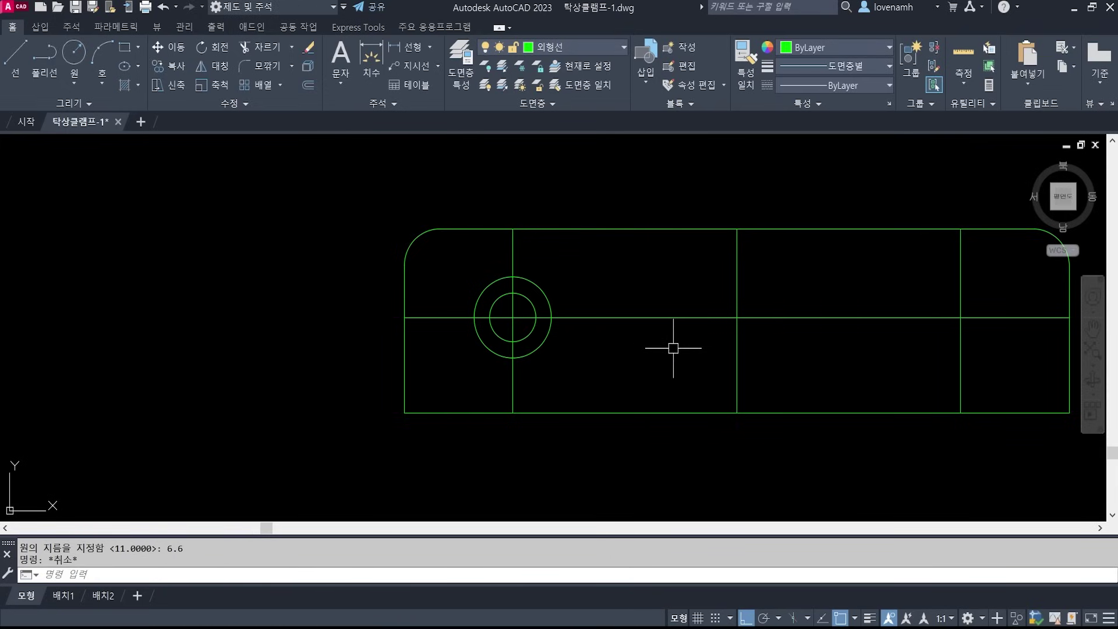
scroll(546, 271, down, 3)
scroll(704, 307, up, 2)
text(c)
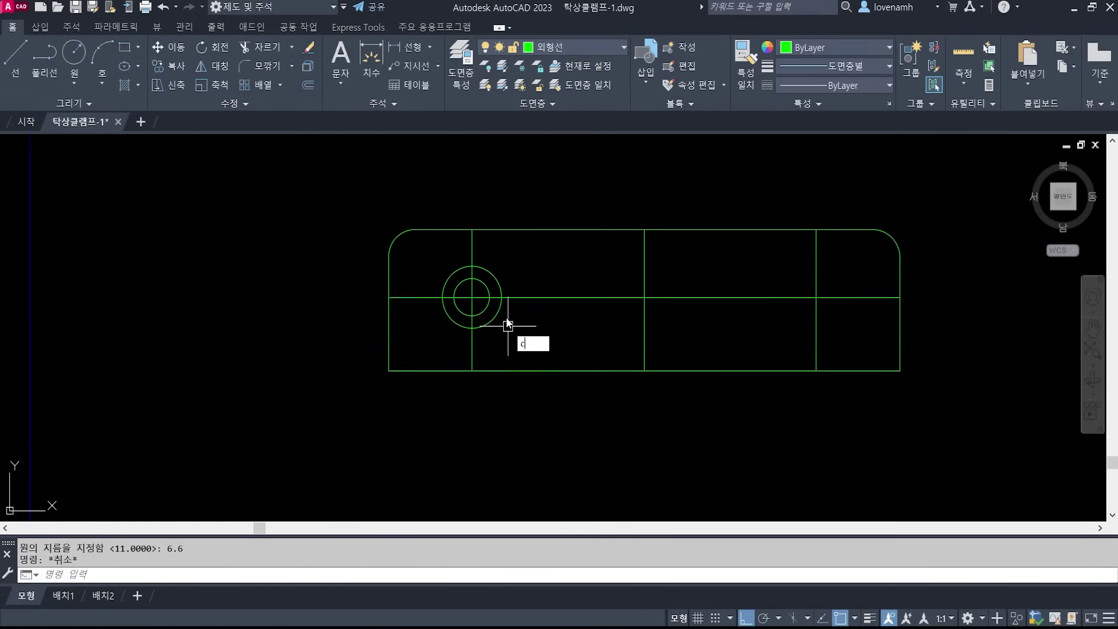
text(o)
key(Return)
click(514, 342)
click(474, 310)
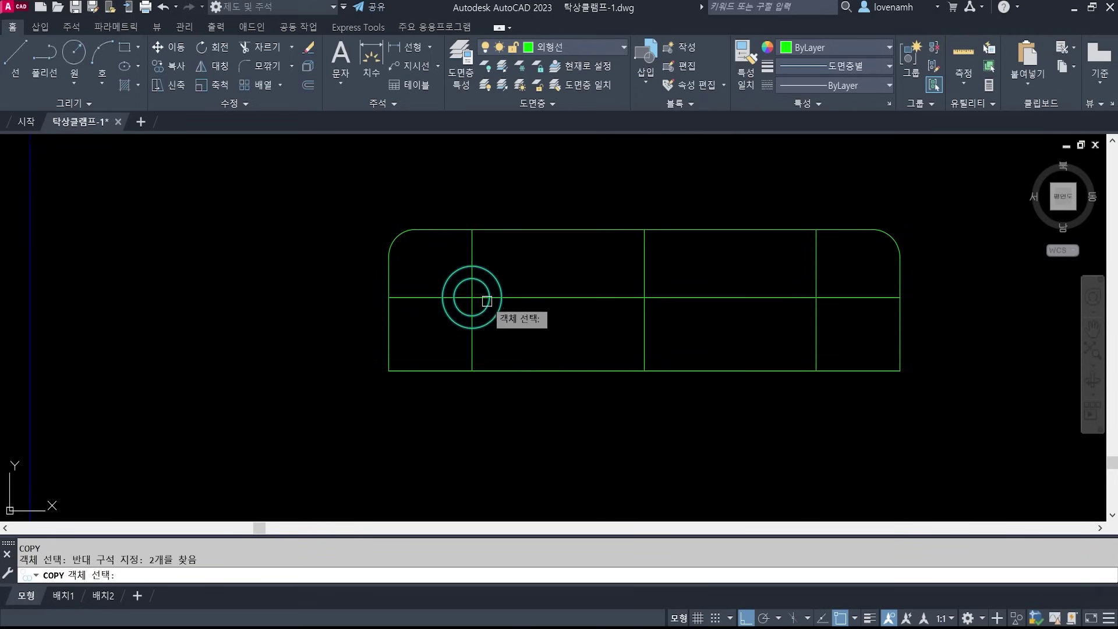
key(Return)
key(Escape)
- Copy both left hole circles from their centre to the right intersection of the hole axes
key(Return)
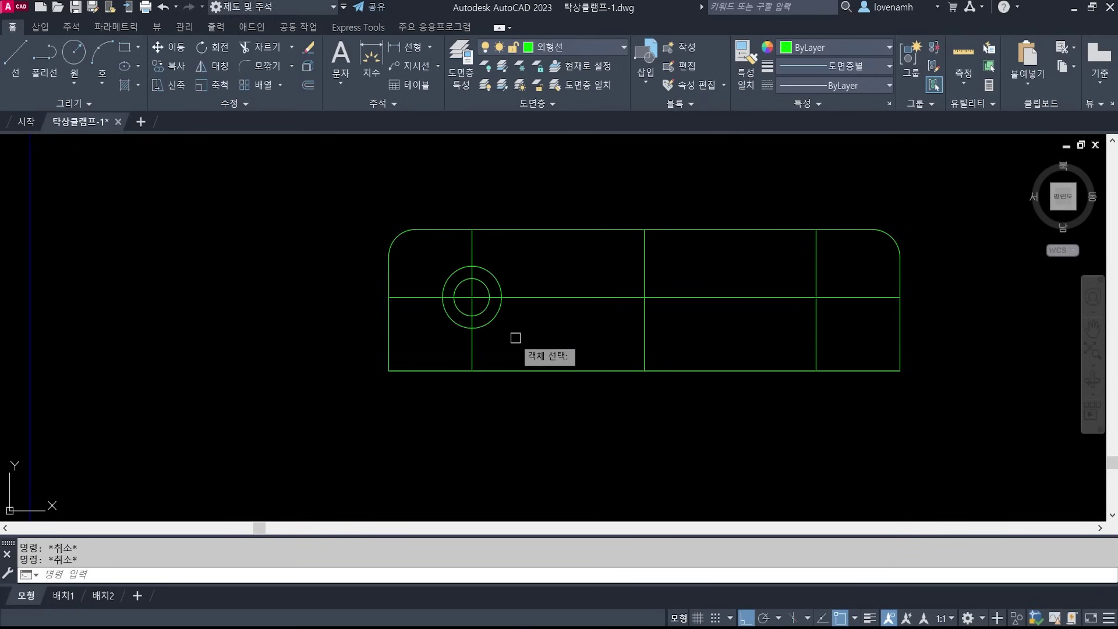
click(510, 341)
click(477, 302)
key(Return)
shift+right_click(502, 310)
key(c)
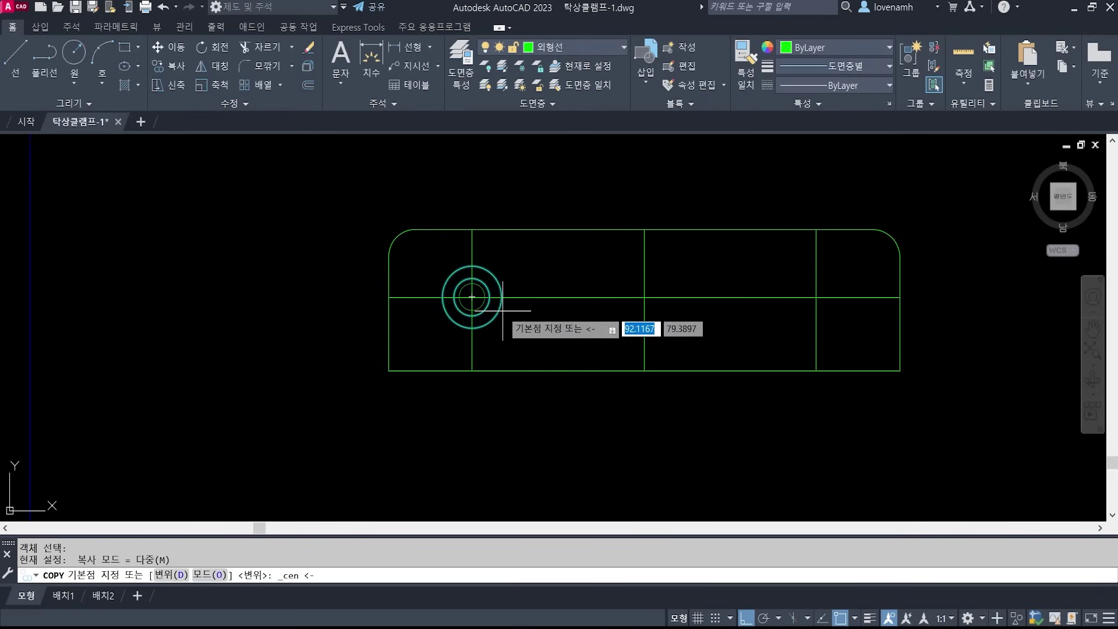
click(487, 305)
shift+right_click(794, 288)
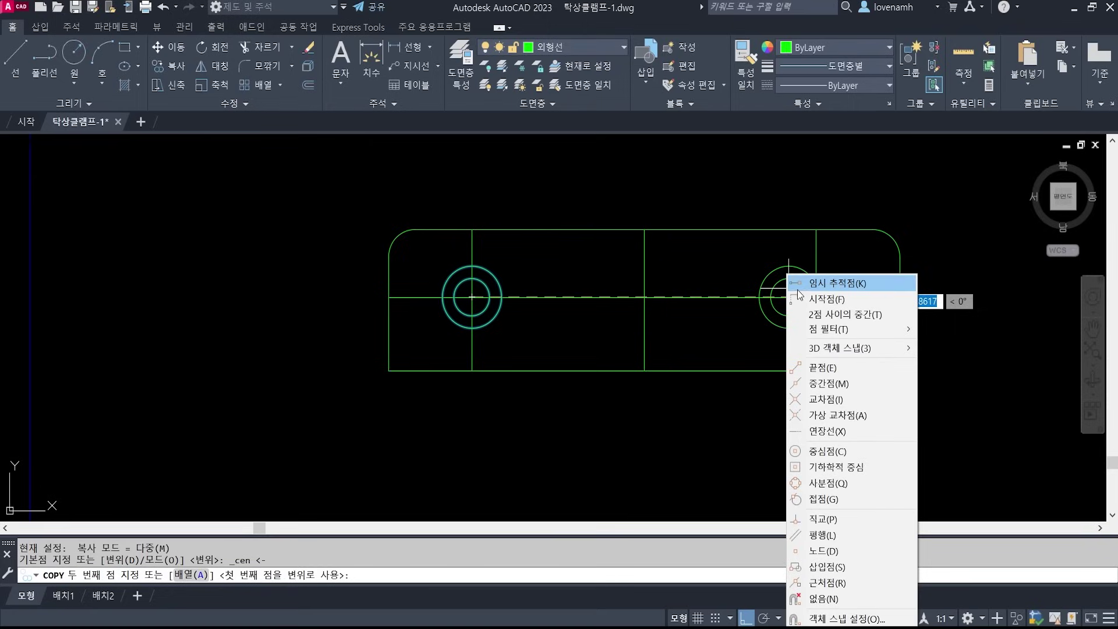
key(i)
click(818, 293)
key(Return)
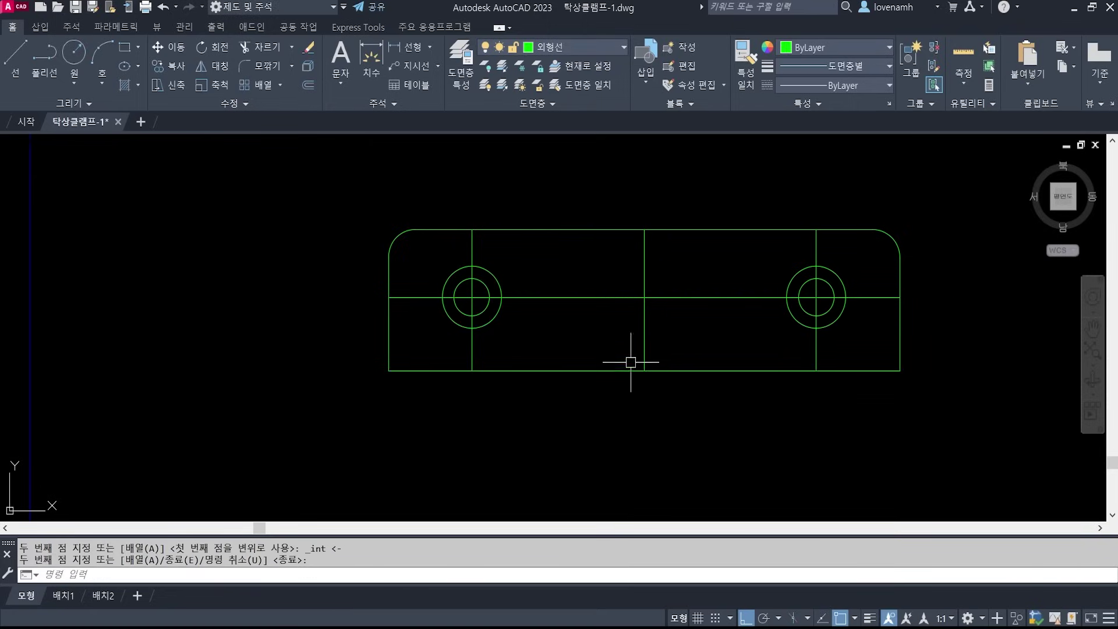
- Trim the axis lines outside both counterbore circles, using the two circles as cutting edges
scroll(613, 294, down, 1)
scroll(523, 324, up, 1)
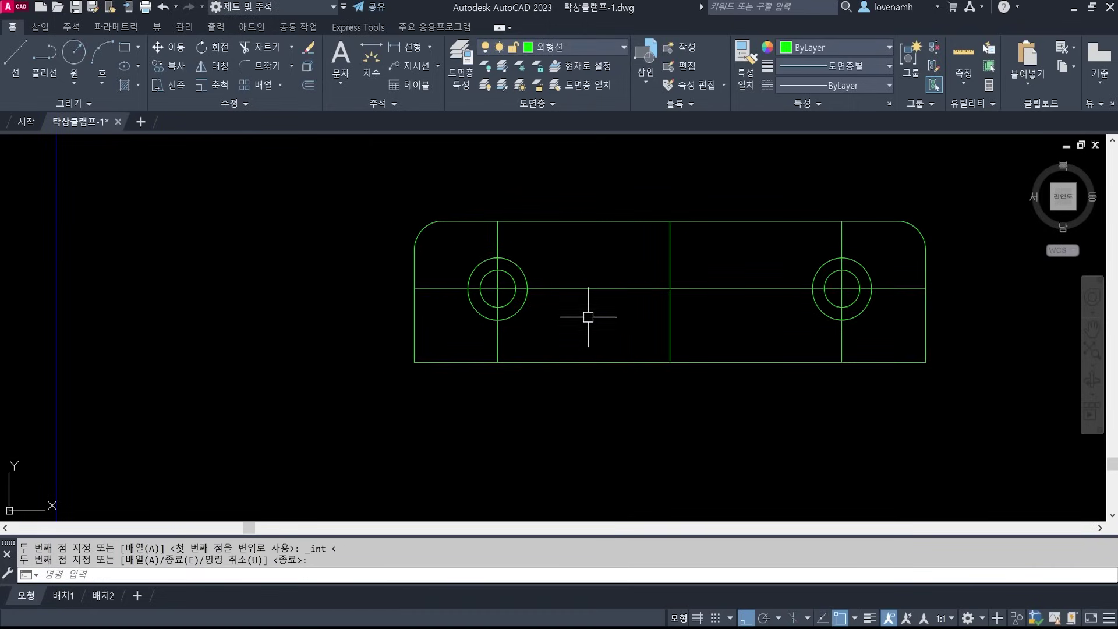
text(tr)
key(Return)
click(521, 309)
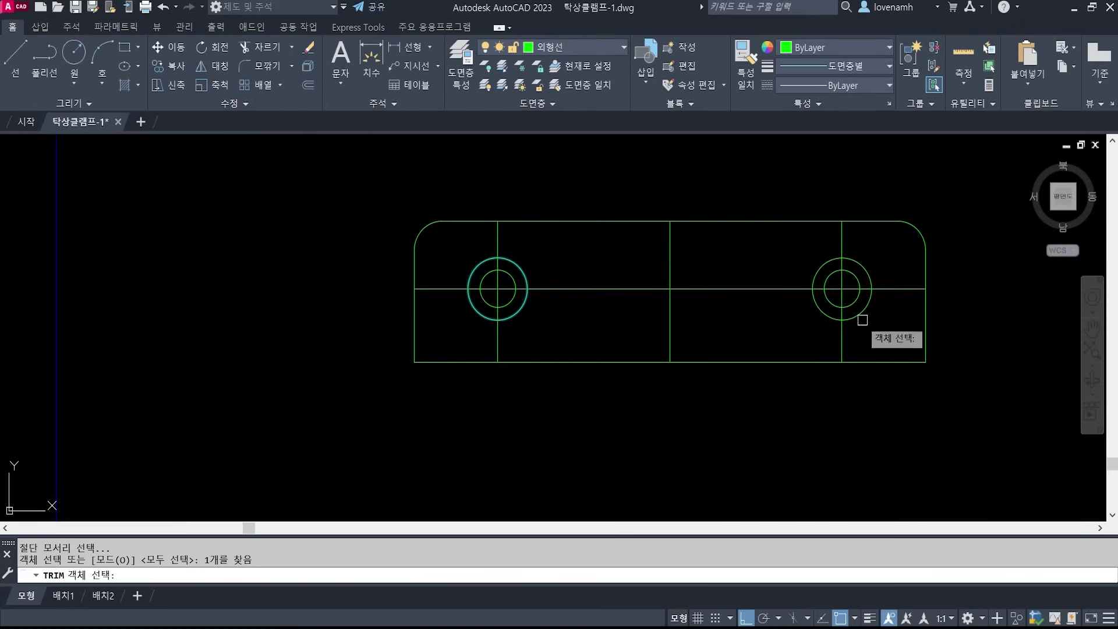
click(821, 310)
key(Return)
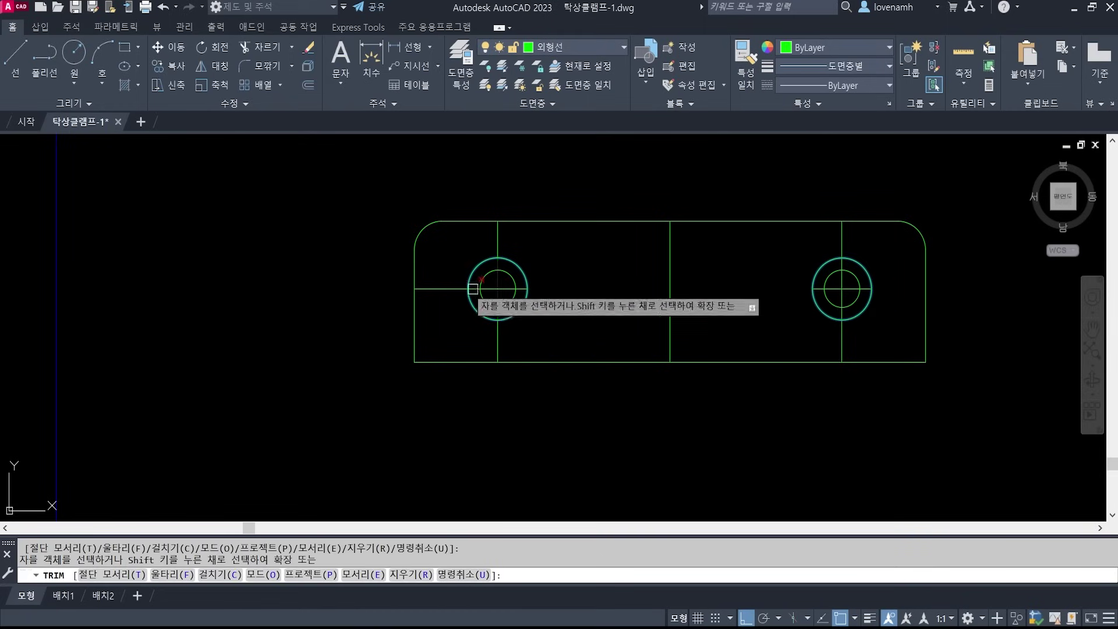
click(449, 288)
click(498, 239)
click(498, 349)
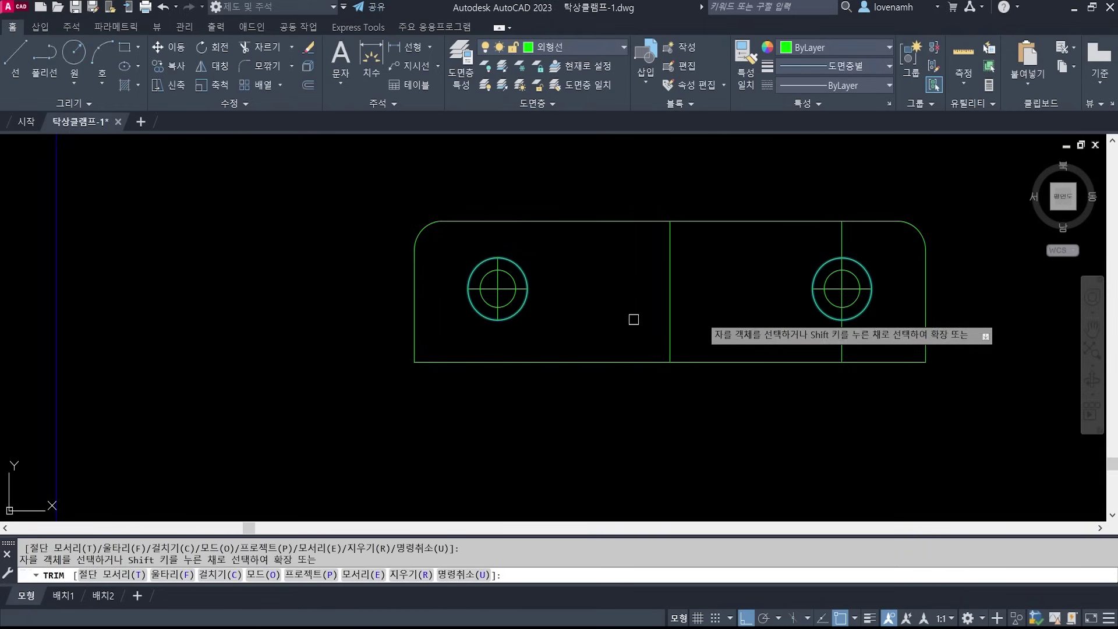
click(843, 343)
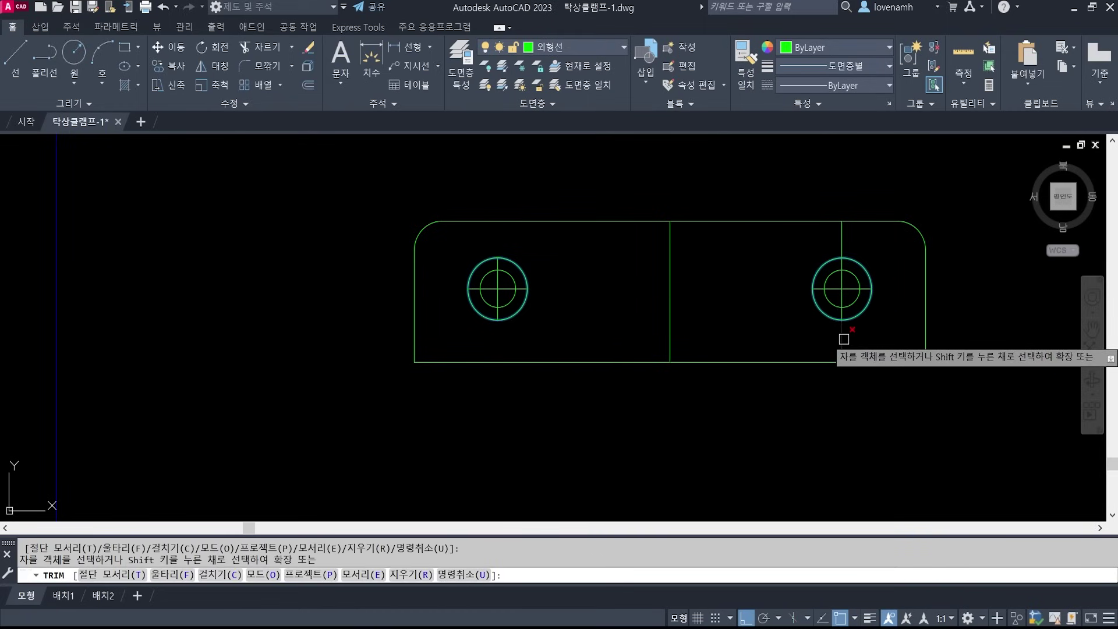
click(844, 239)
key(Return)
- Lengthen the right hole's horizontal and vertical centre lines by 3 at each end
text(len)
key(Return)
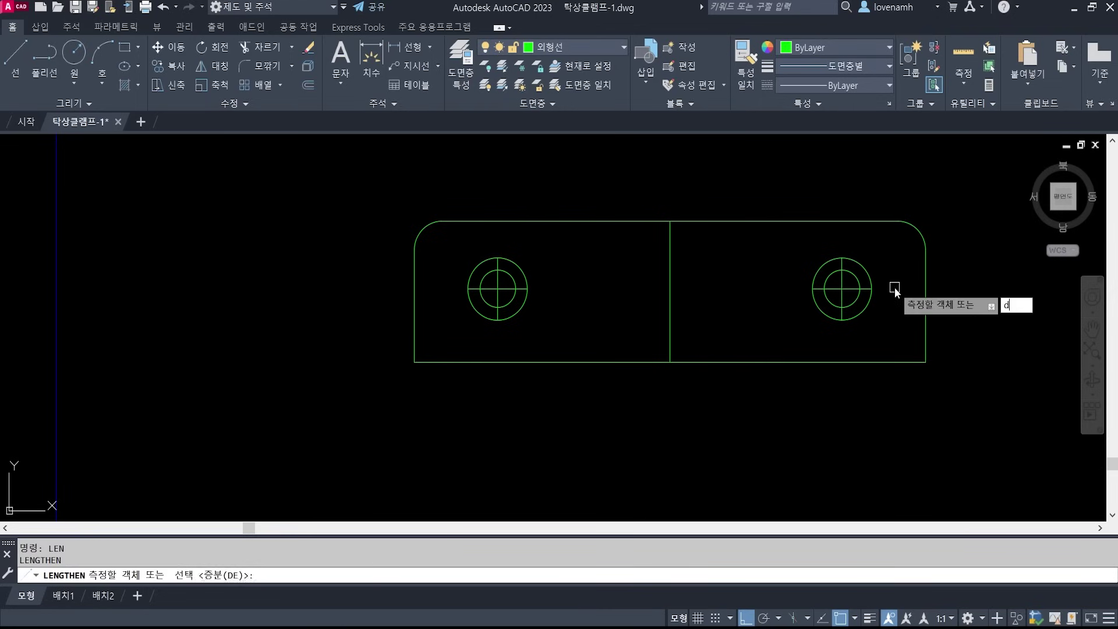
text(de)
key(Return)
text(3)
key(Return)
scroll(860, 282, up, 3)
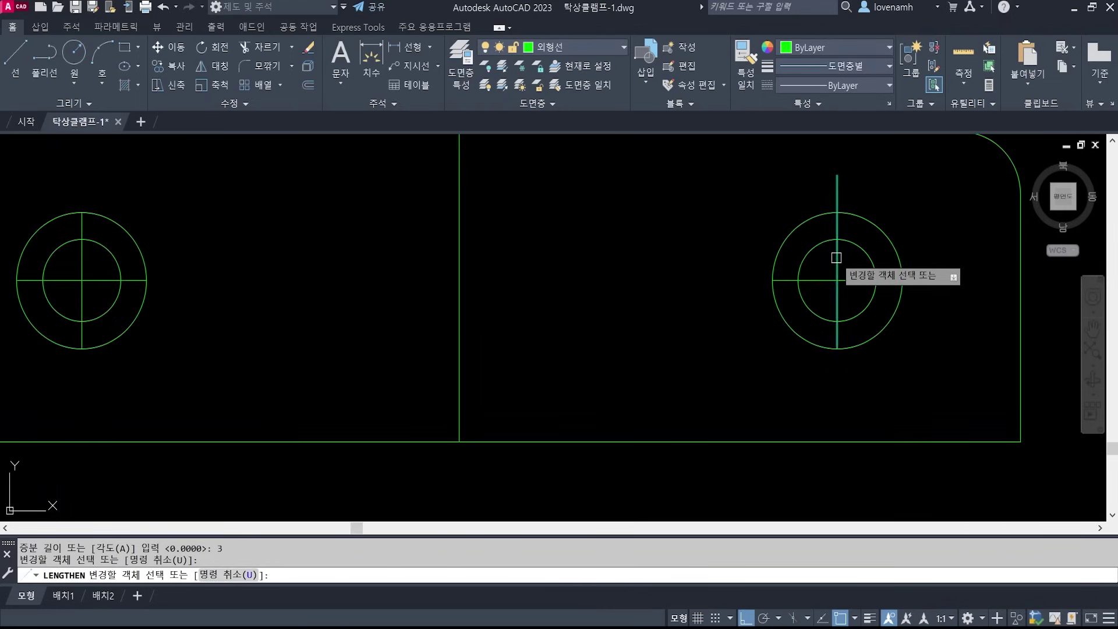
click(837, 262)
click(818, 280)
click(837, 293)
- Lengthen the left hole's horizontal and vertical centre lines by the same increment at each end
middle_drag(395, 322, 877, 320)
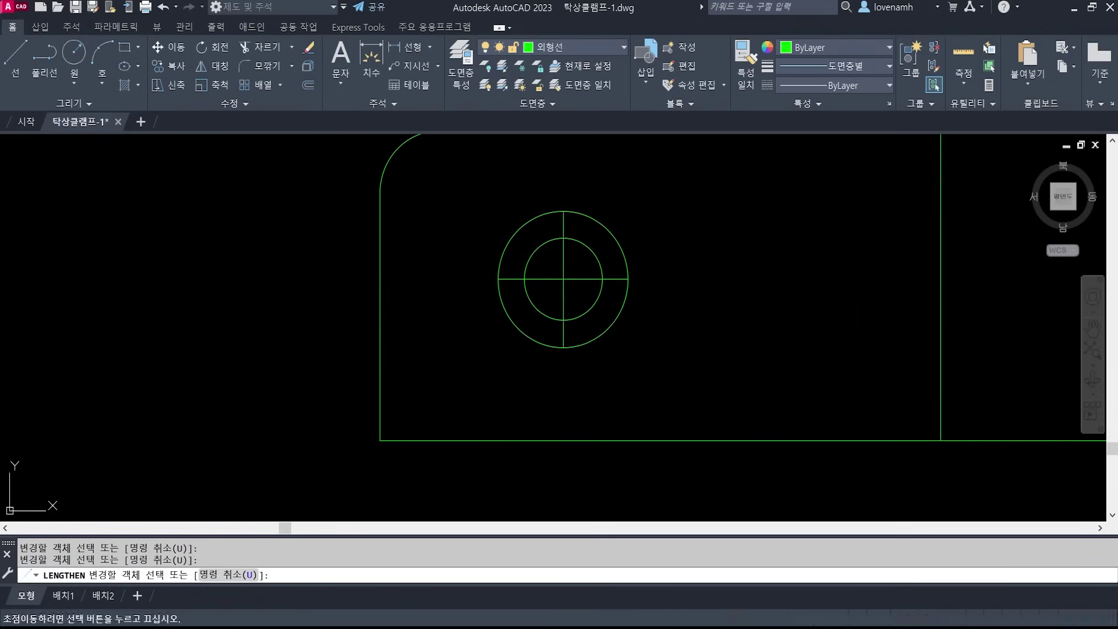
click(582, 279)
click(563, 270)
click(557, 278)
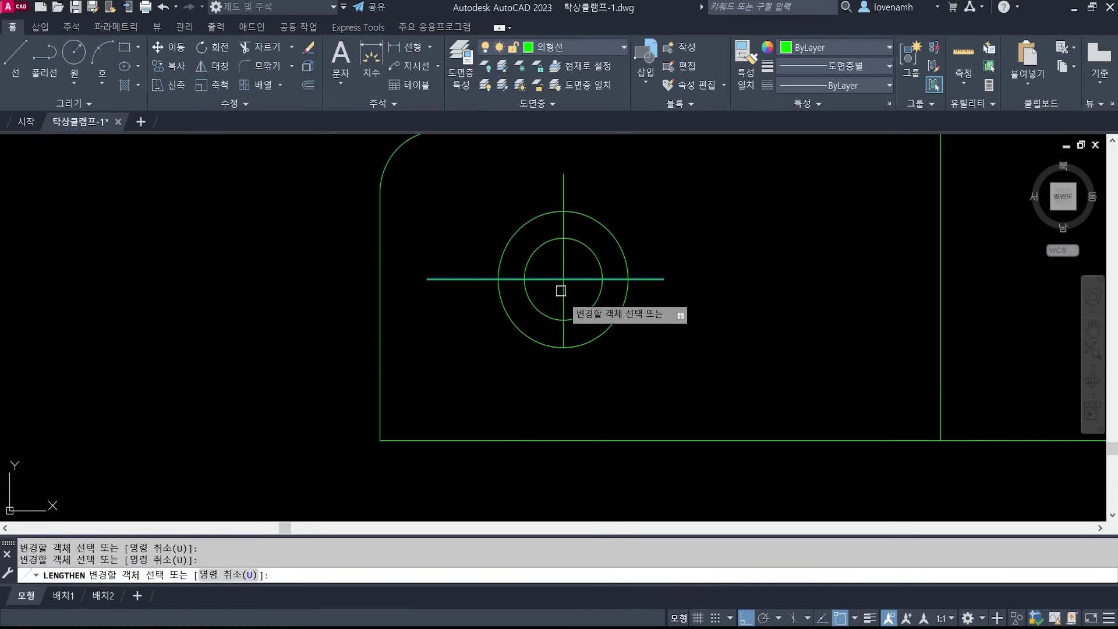
click(562, 298)
key(Return)
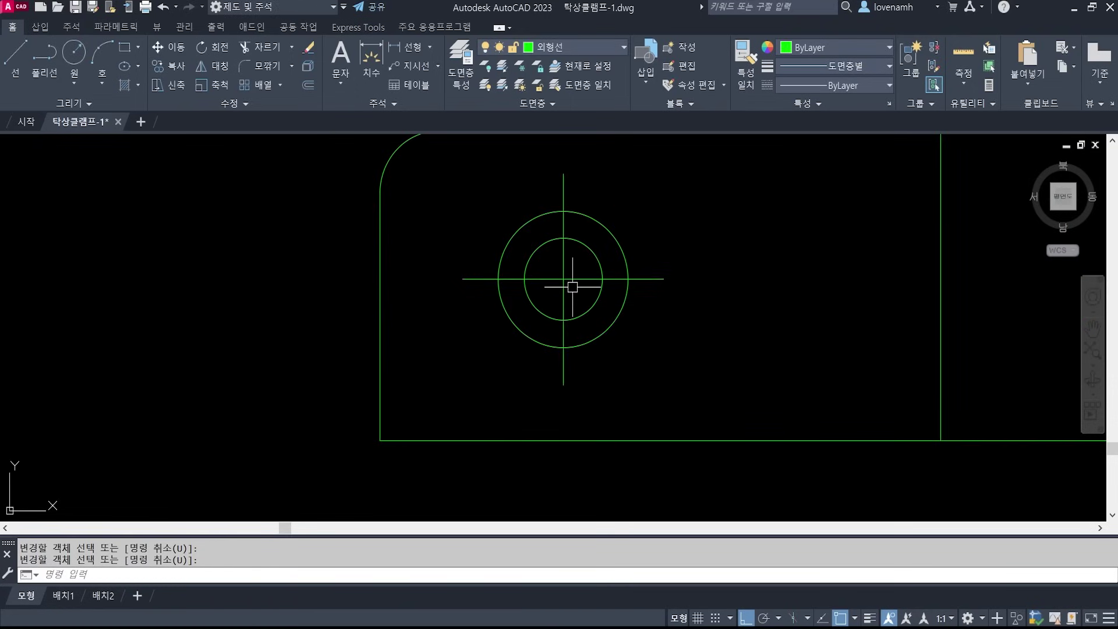
- Move the crossing centre lines of both holes to the 중심선 layer
key(Escape)
key(Escape)
click(570, 287)
click(555, 266)
scroll(479, 319, down, 3)
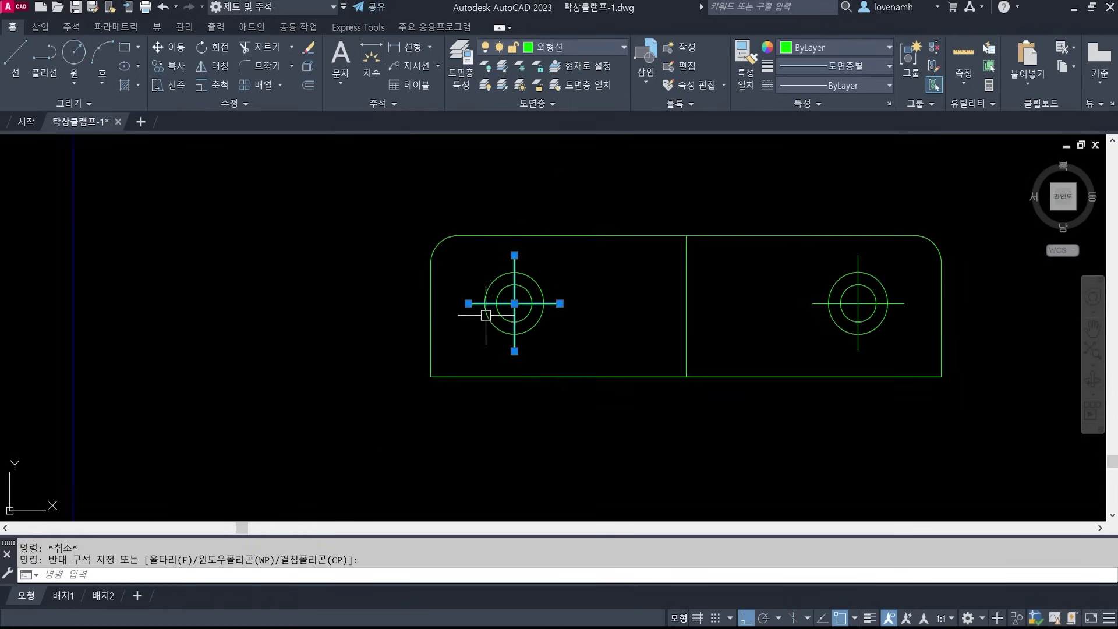
scroll(887, 299, up, 1)
scroll(874, 290, up, 3)
click(836, 333)
click(807, 307)
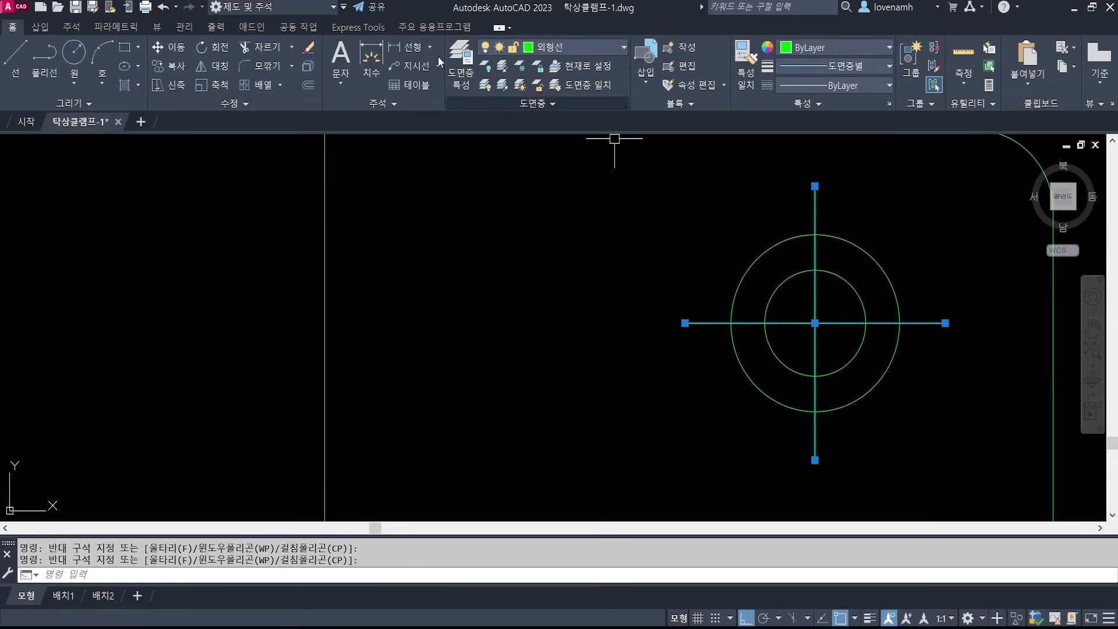
click(575, 45)
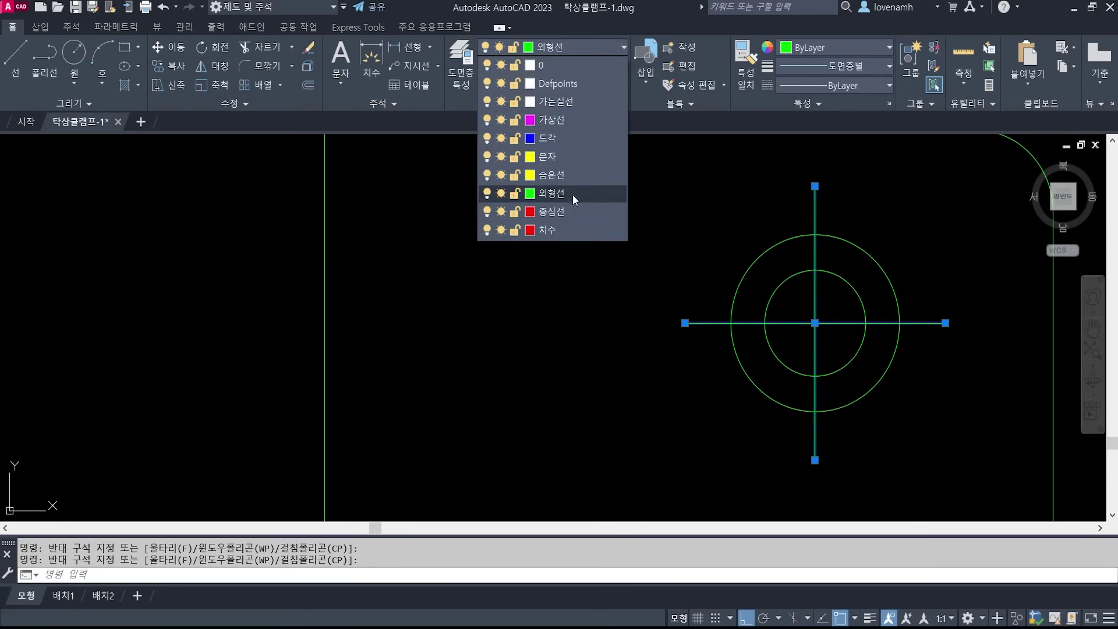
click(568, 217)
key(Escape)
scroll(791, 332, down, 5)
key(Escape)
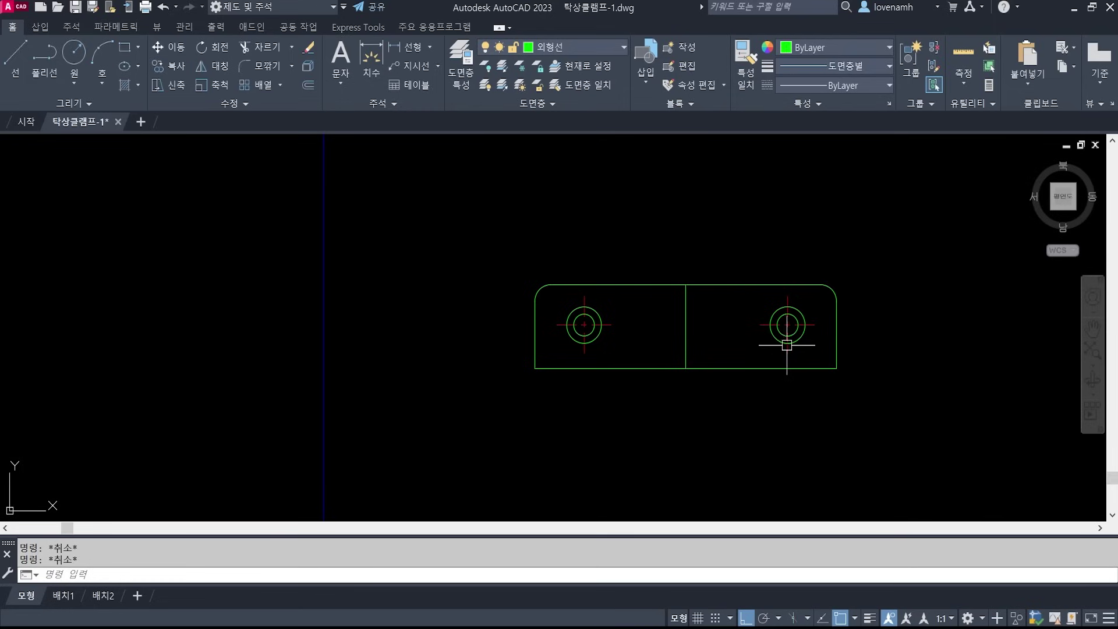
- Lengthen the plate's vertical middle line by 3 beyond both the upper and lower edges
click(683, 313)
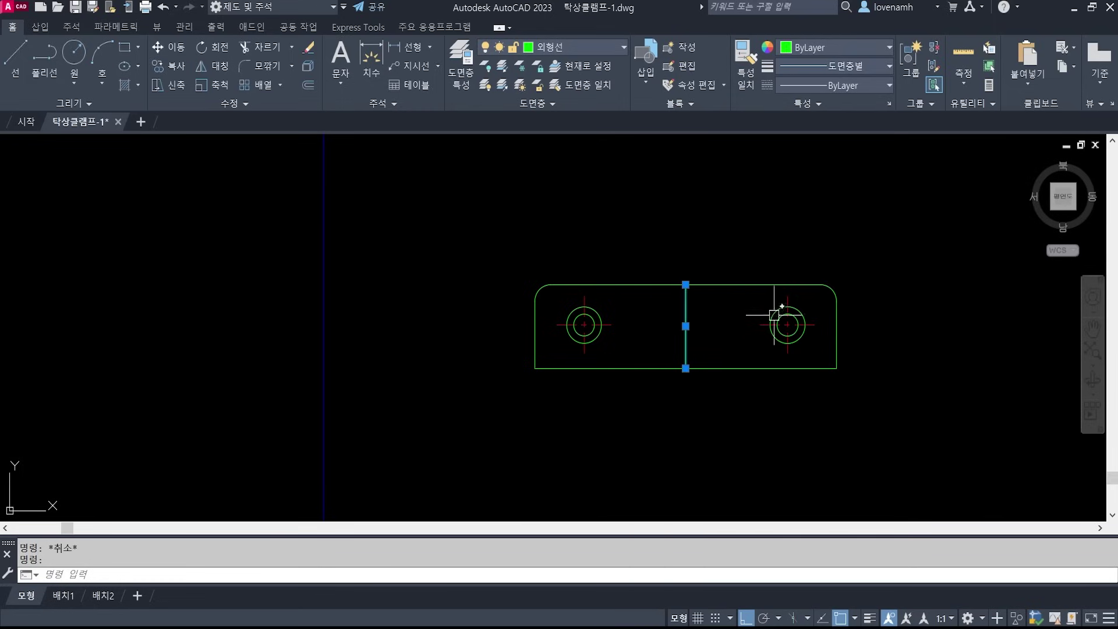
key(Escape)
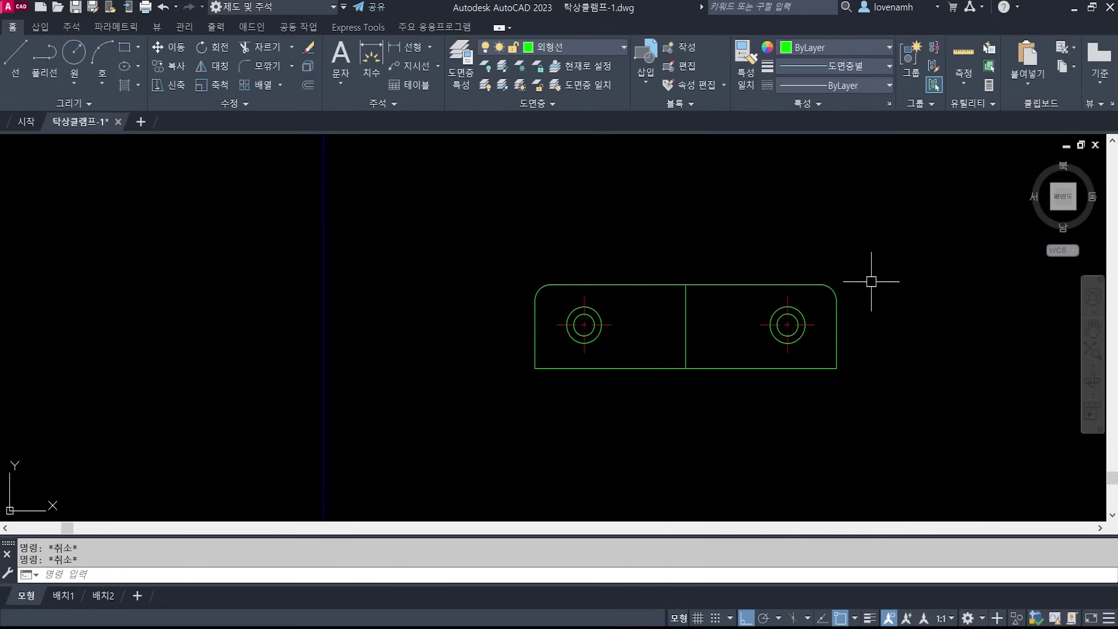
scroll(666, 370, down, 3)
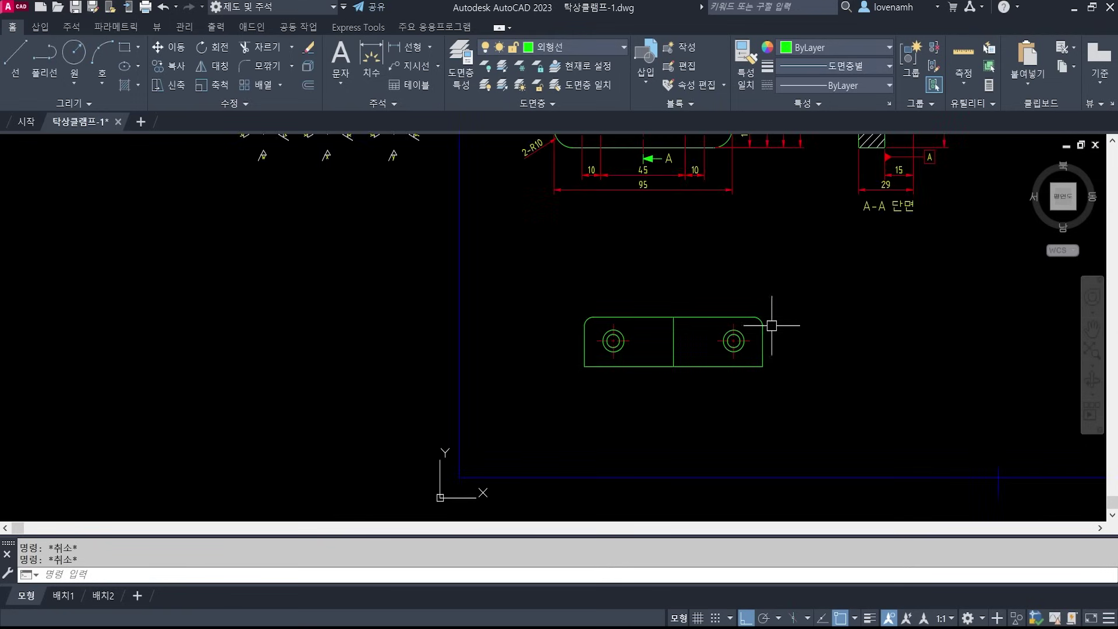
scroll(616, 420, up, 5)
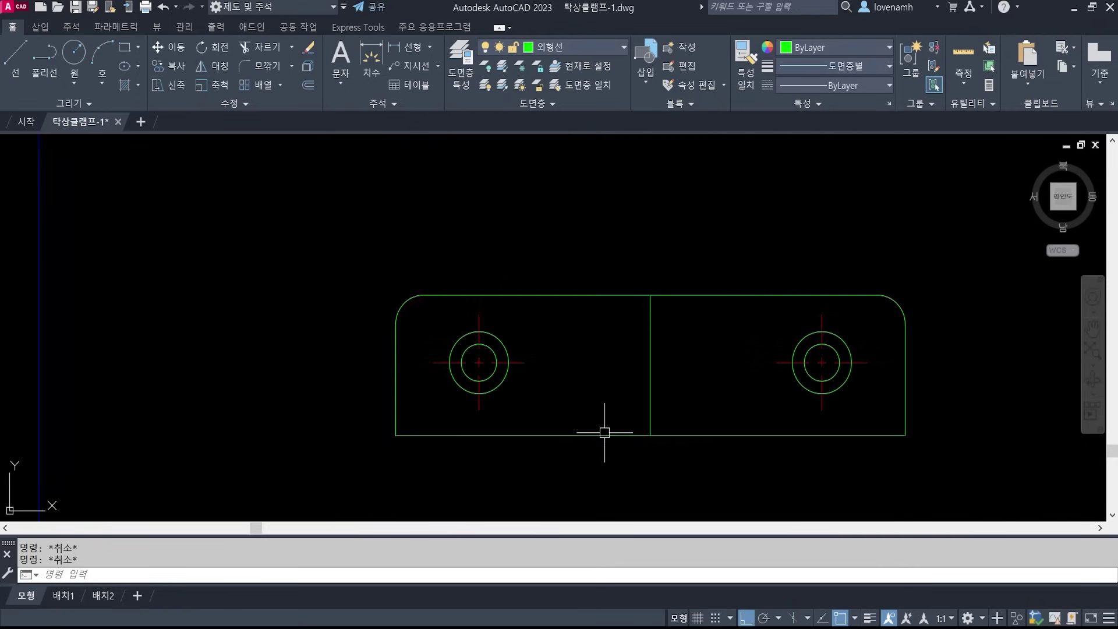
key(Return)
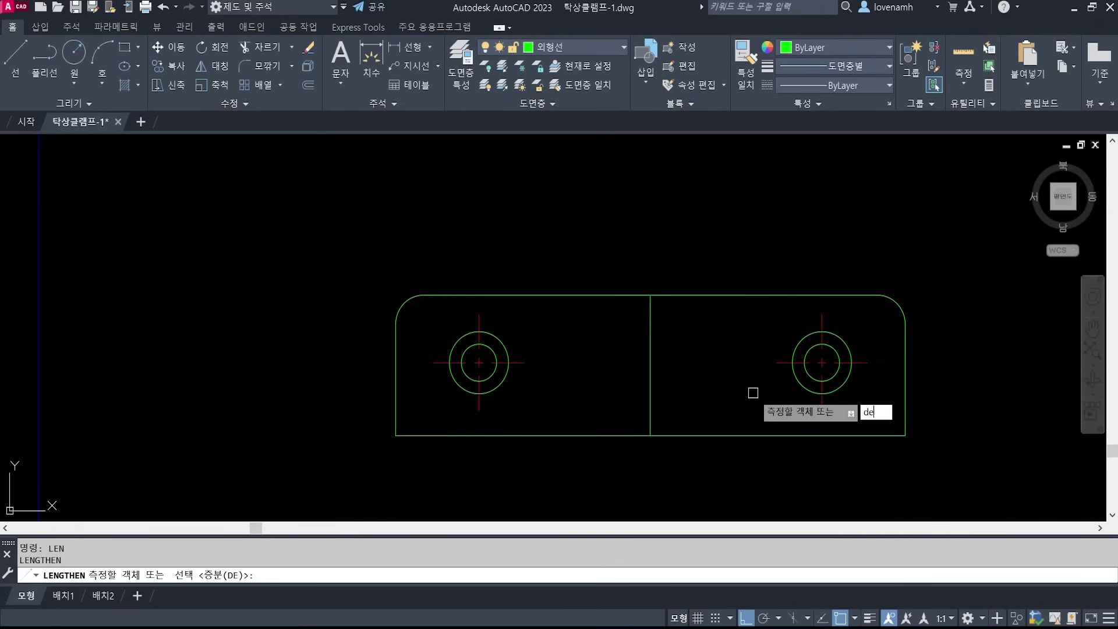
text(de)
key(Return)
text(3)
key(Return)
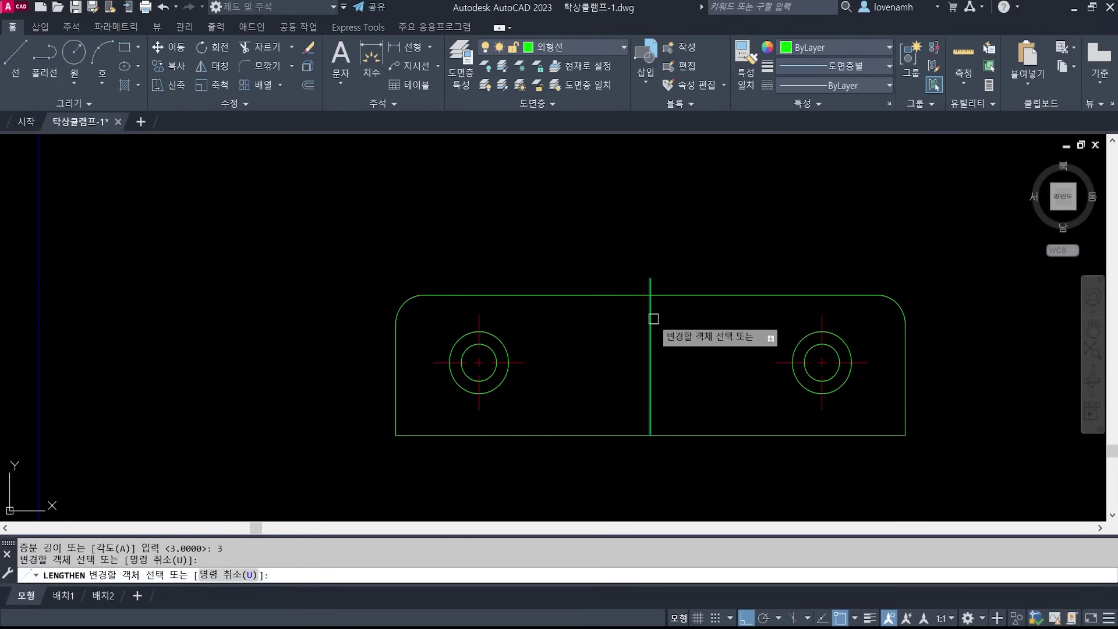
click(648, 420)
key(Return)
- Move the plate's vertical middle line to the 중심선 layer
click(683, 370)
click(598, 325)
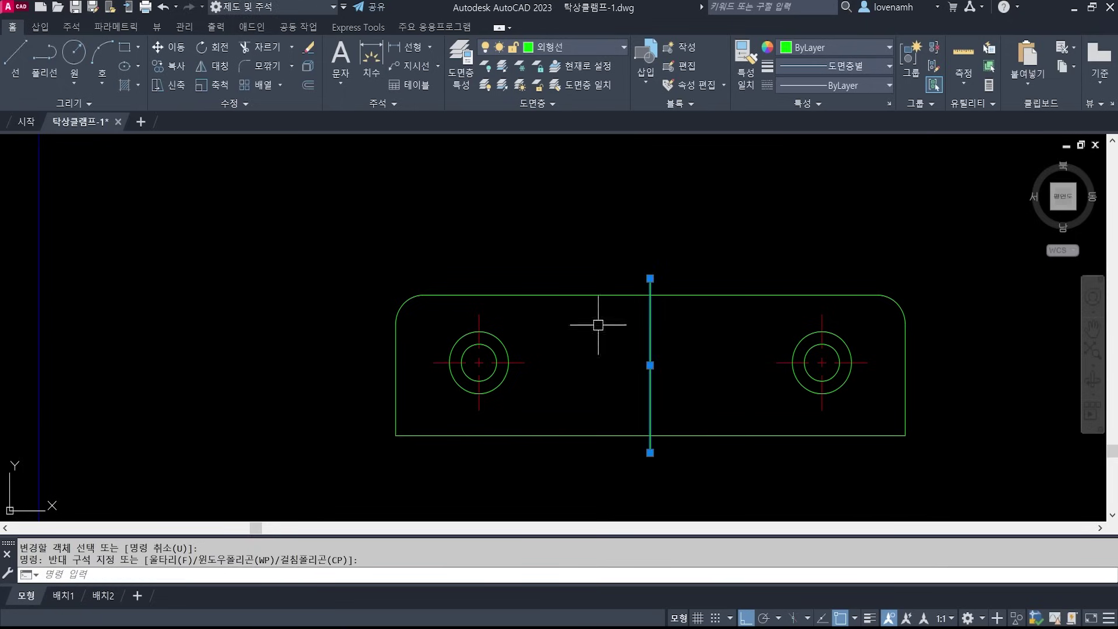
click(587, 49)
click(579, 210)
key(Escape)
key(Escape)
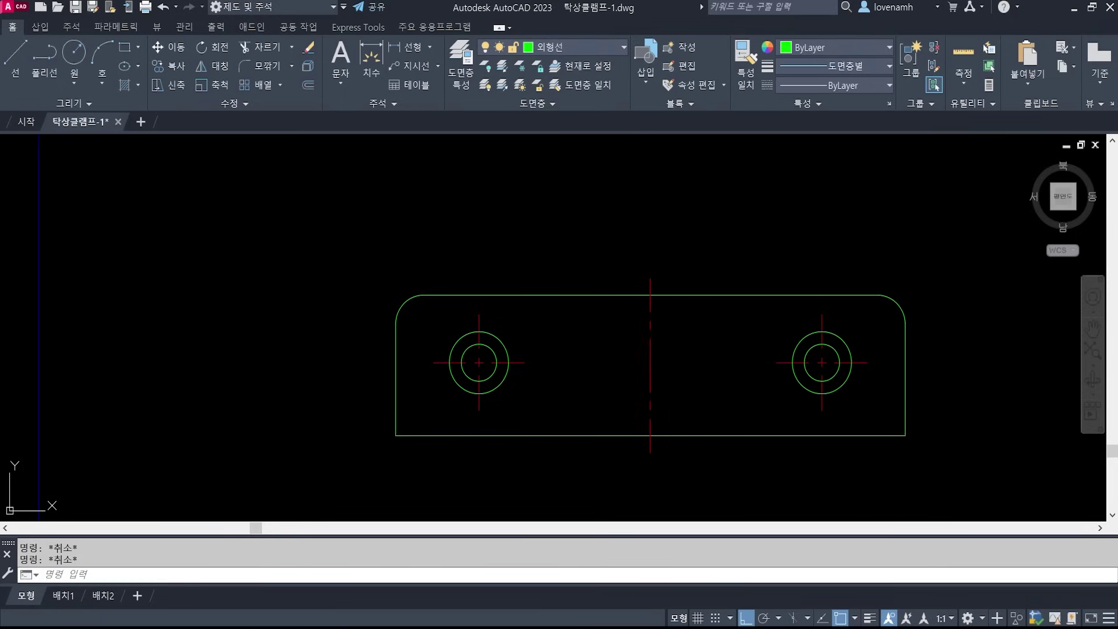
- Move the complete plate view straight down to make room above it
scroll(686, 327, down, 2)
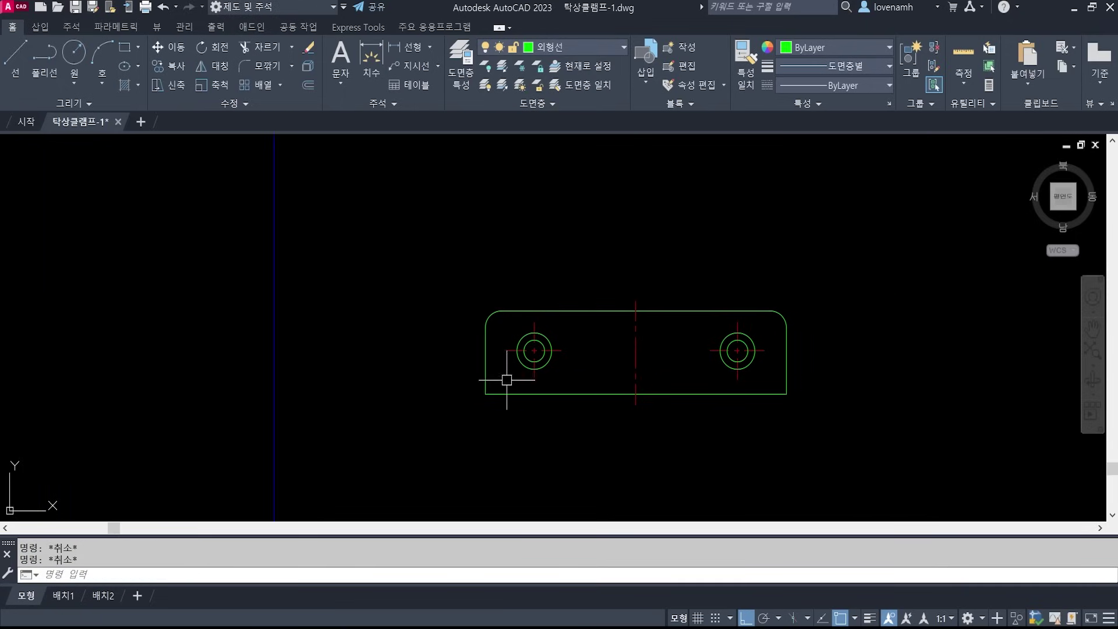
scroll(749, 403, down, 1)
text(m)
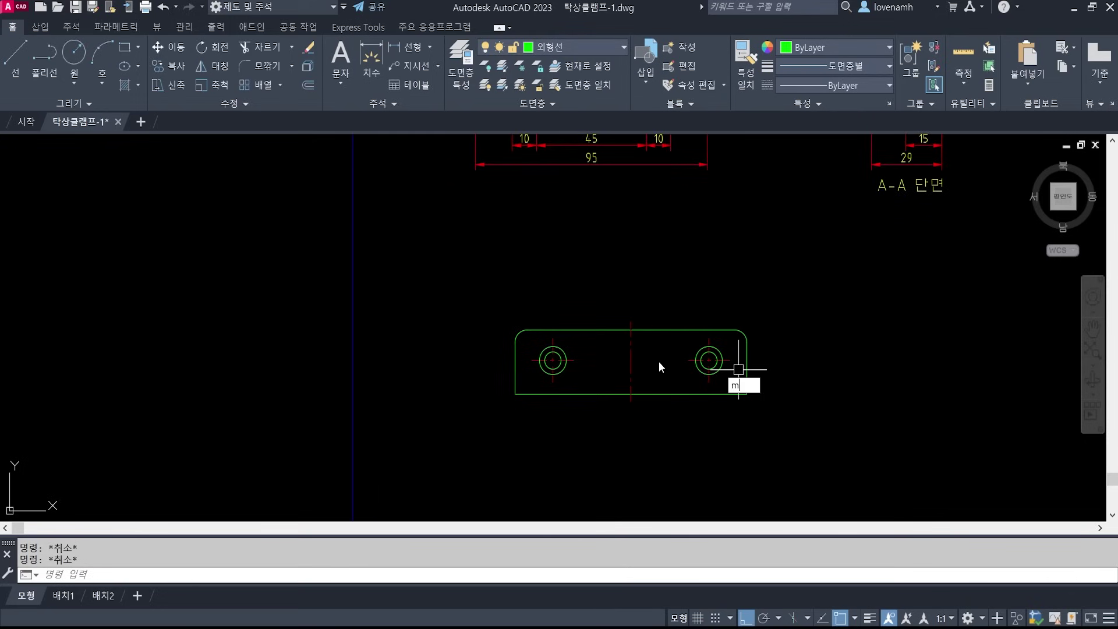
key(Return)
click(448, 295)
click(840, 459)
key(Return)
click(836, 354)
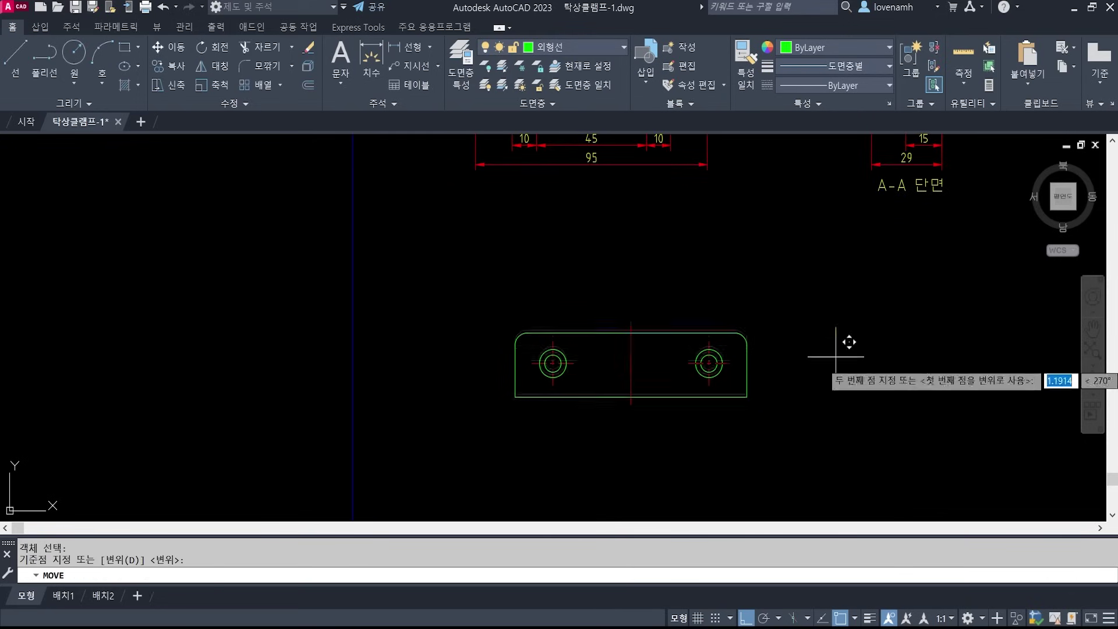
click(837, 405)
mouse_move(769, 463)
middle_down()
mouse_move(785, 402)
mouse_move(779, 471)
mouse_move(750, 376)
mouse_move(751, 386)
middle_up()
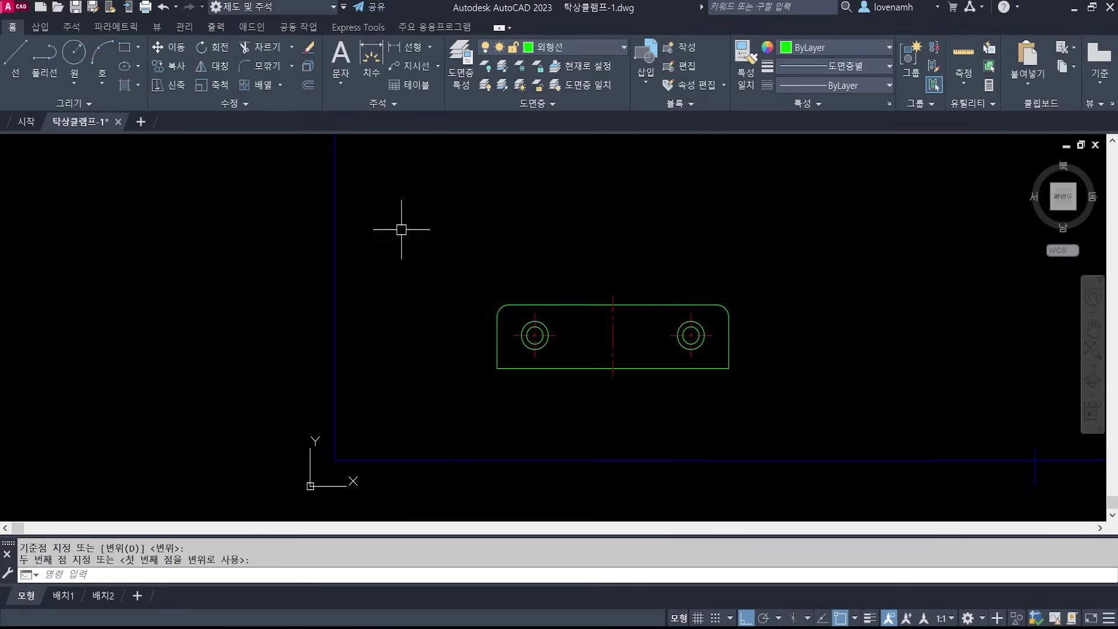
- Copy the plate's lower edge line straight up into the free space above the front view
middle_drag(600, 215, 631, 292)
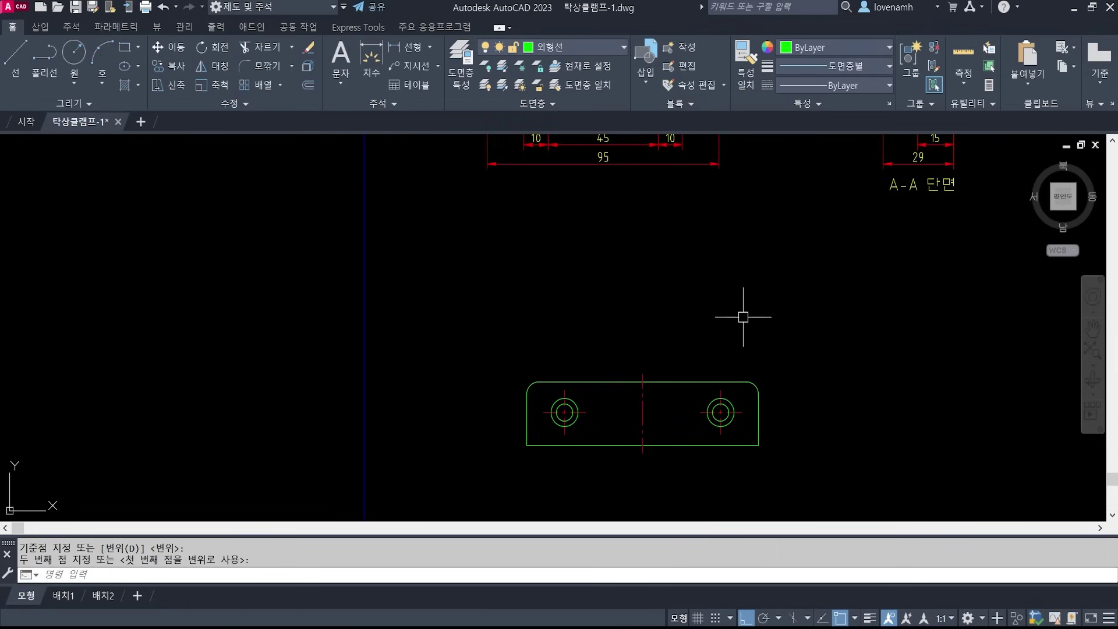
key(Escape)
key(Escape)
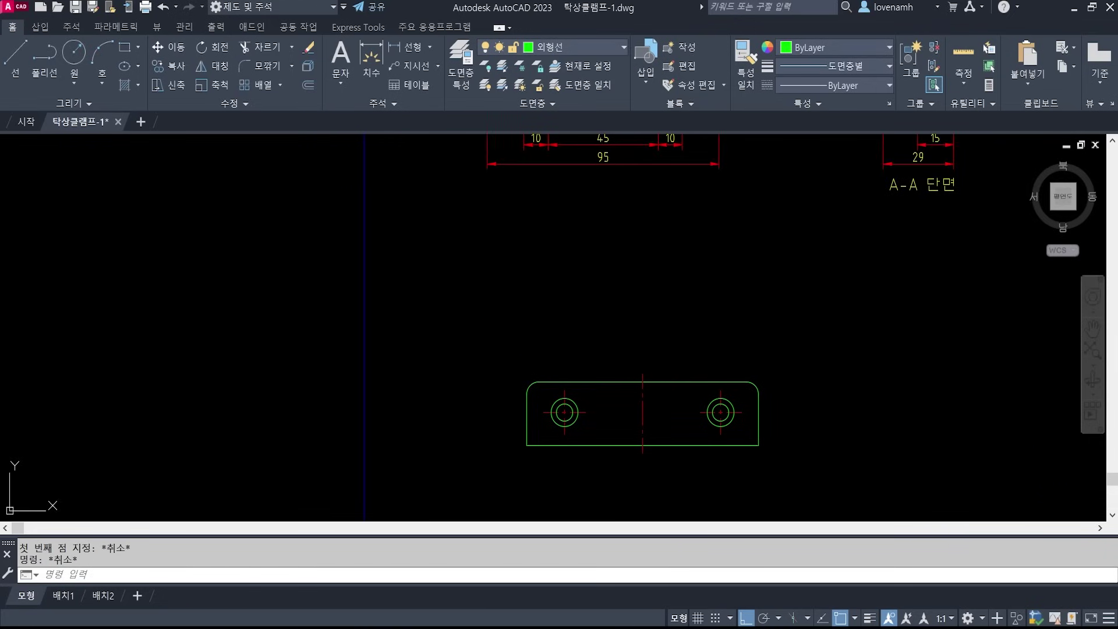
text(co)
key(Return)
click(682, 446)
key(Return)
click(808, 464)
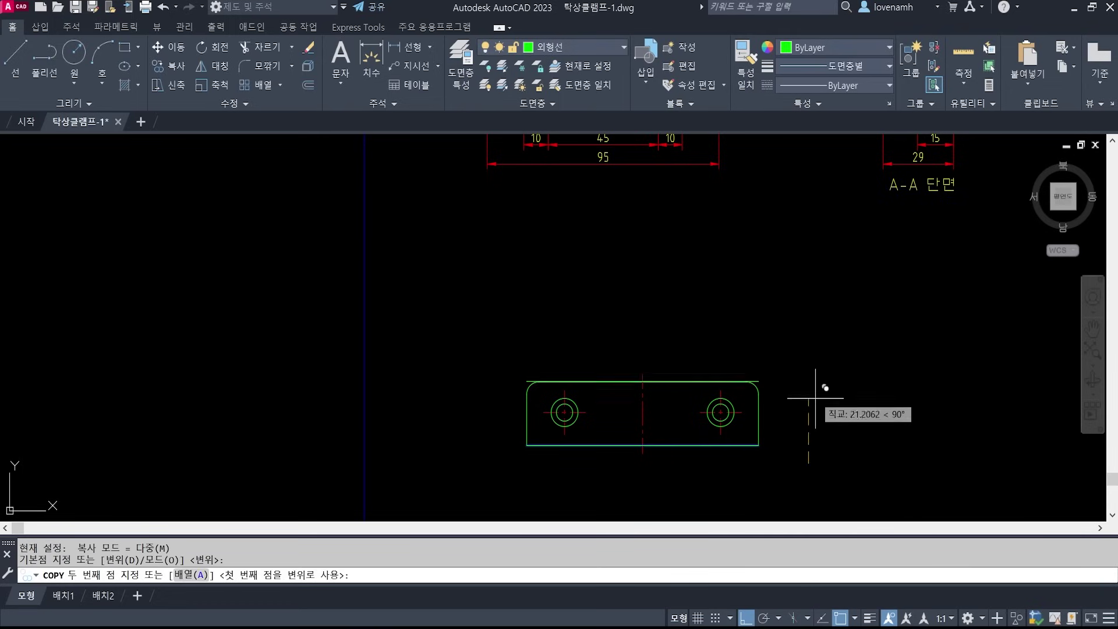
click(814, 328)
key(Return)
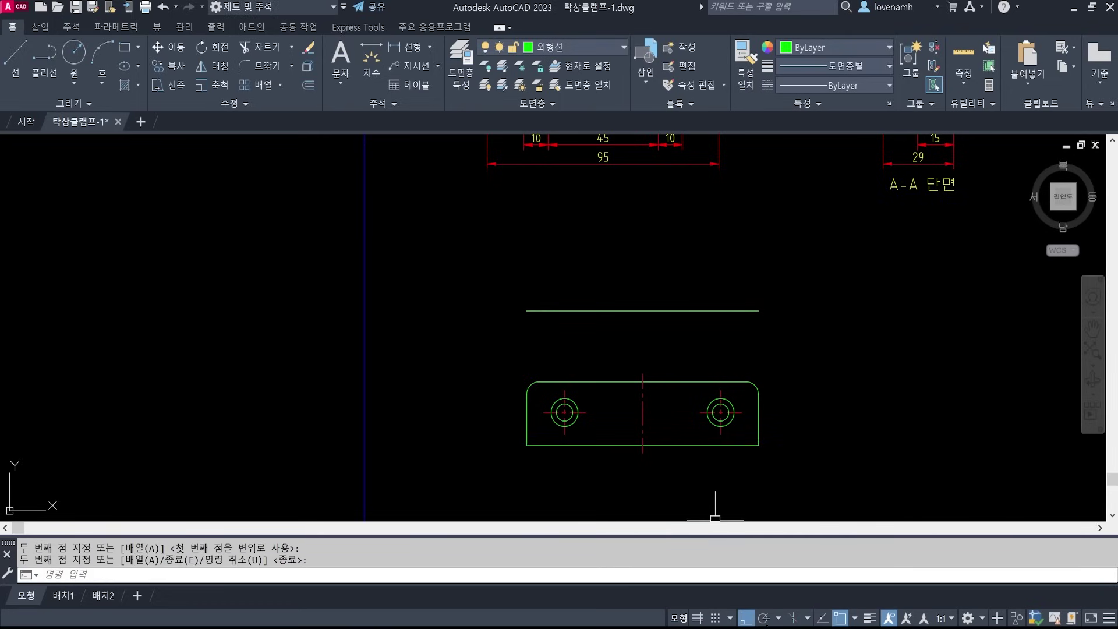
- Check the jaw plate's section in the clamp assembly image and offset the copied edge line 10 upward in AutoCAD
key(alt+Tab)
key(ctrl+2)
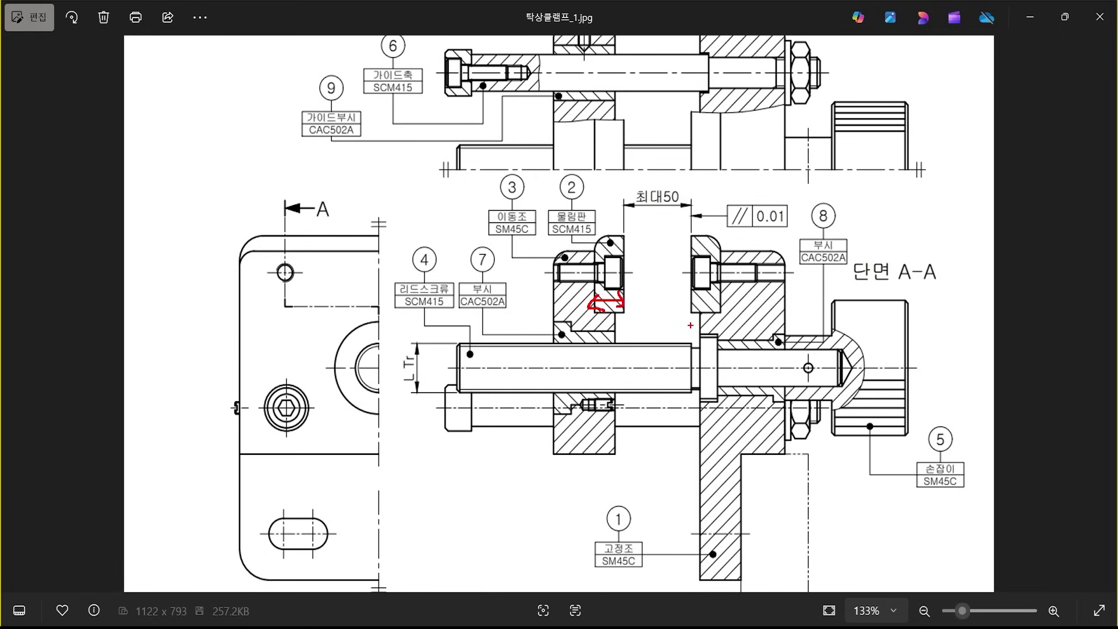
key(Escape)
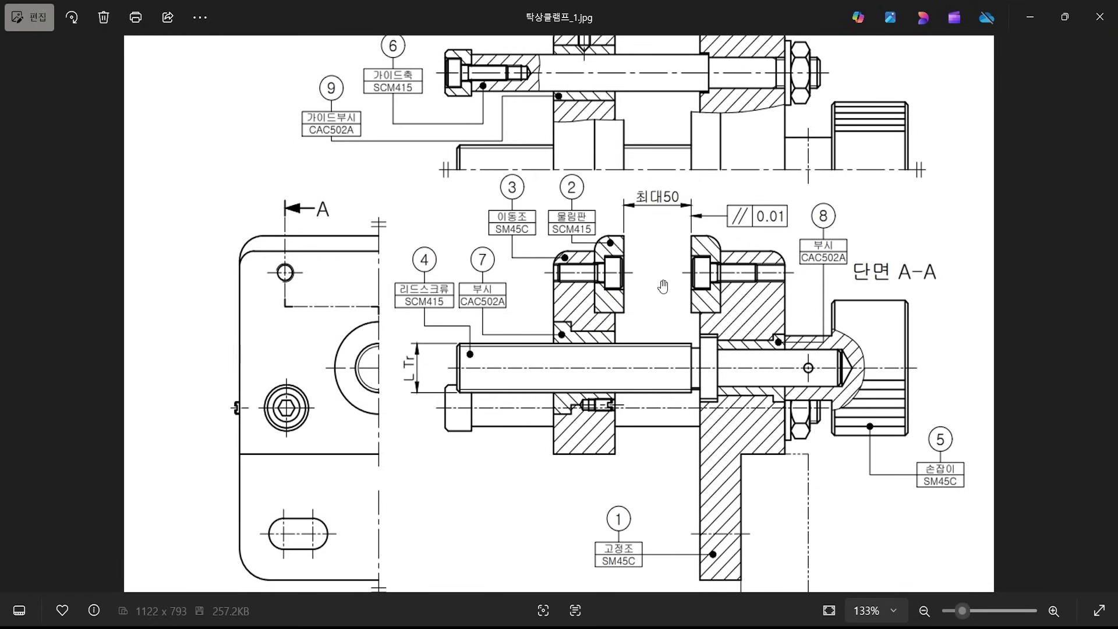
key(alt+Tab)
text(o)
key(Return)
text(10)
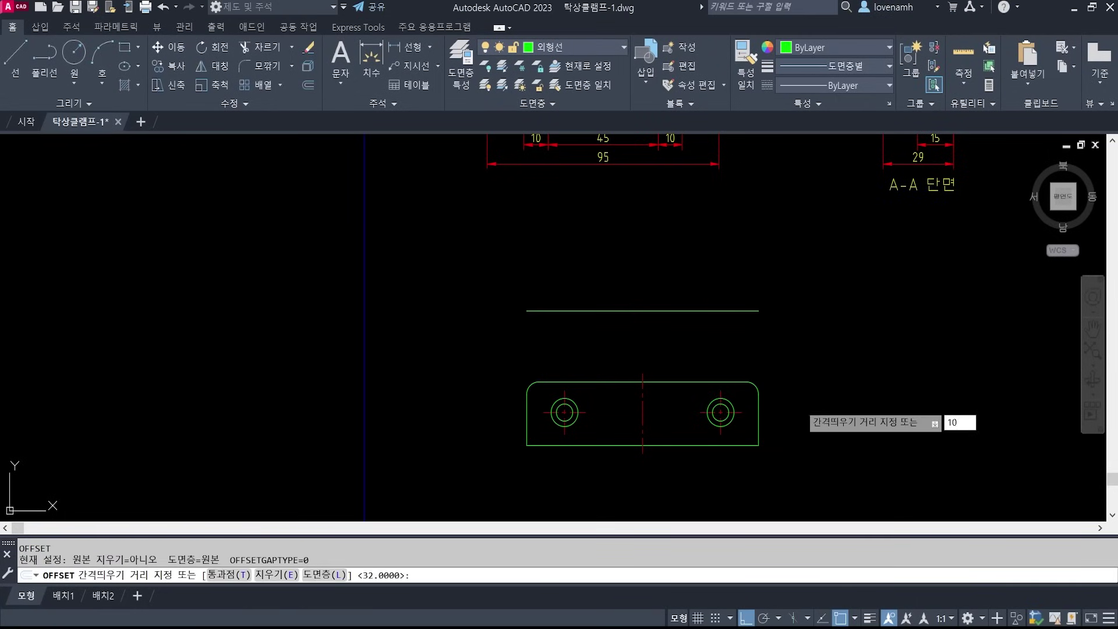
key(Return)
click(722, 311)
click(717, 240)
key(Return)
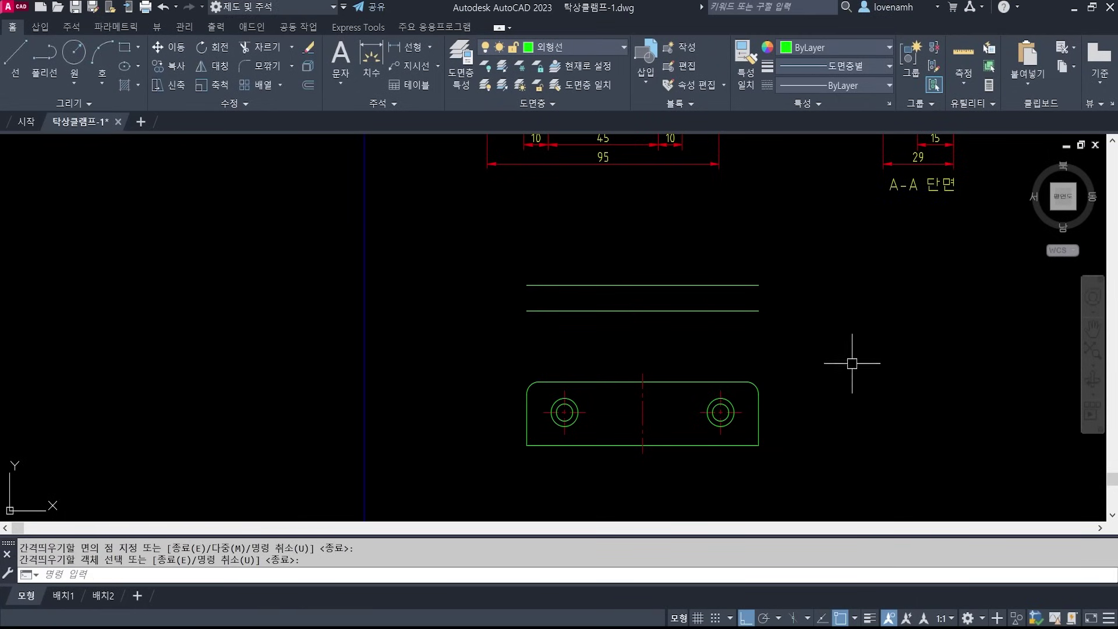
- Close the plan view outline by drawing vertical lines between the two horizontal edges at both ends
text(l)
key(Return)
click(758, 285)
click(758, 310)
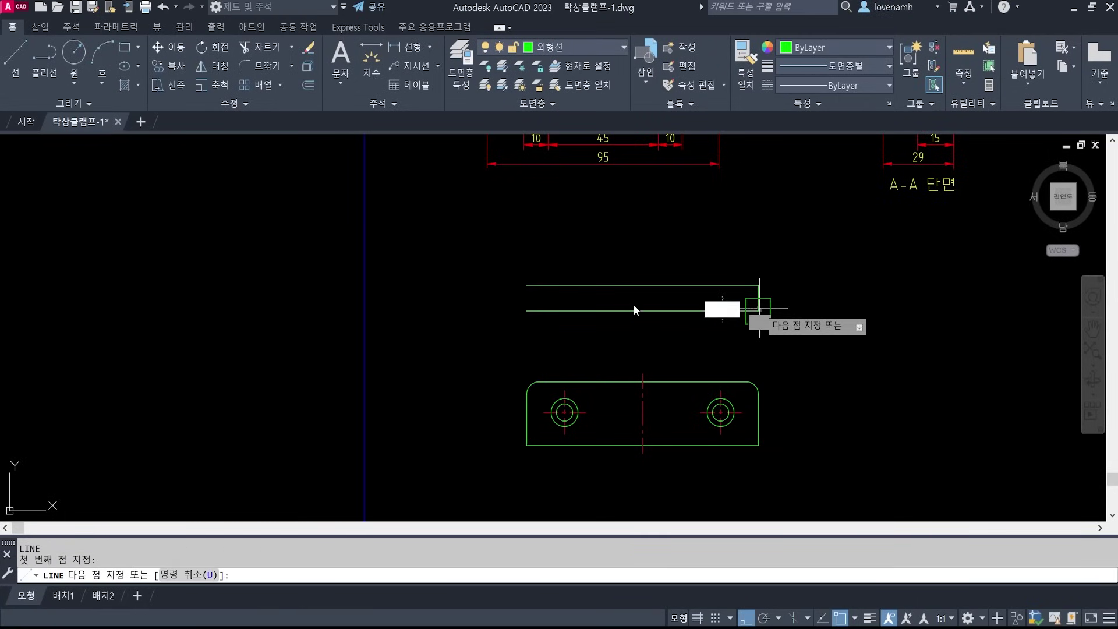
key(Return)
key(Return)
click(527, 285)
click(527, 310)
key(Return)
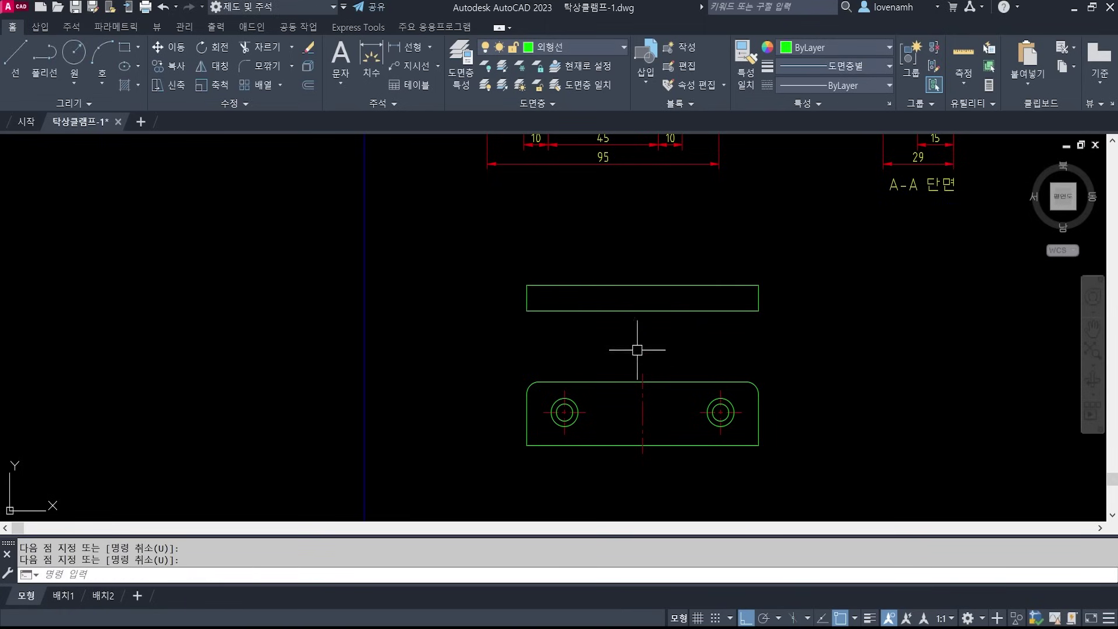
scroll(623, 341, up, 2)
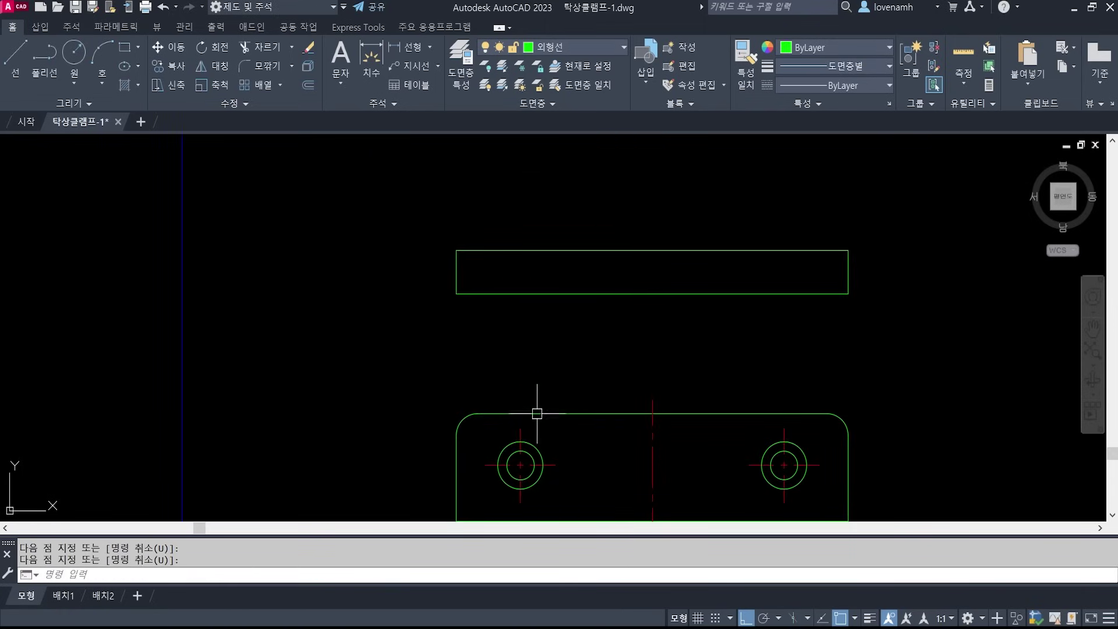
middle_drag(841, 419, 821, 361)
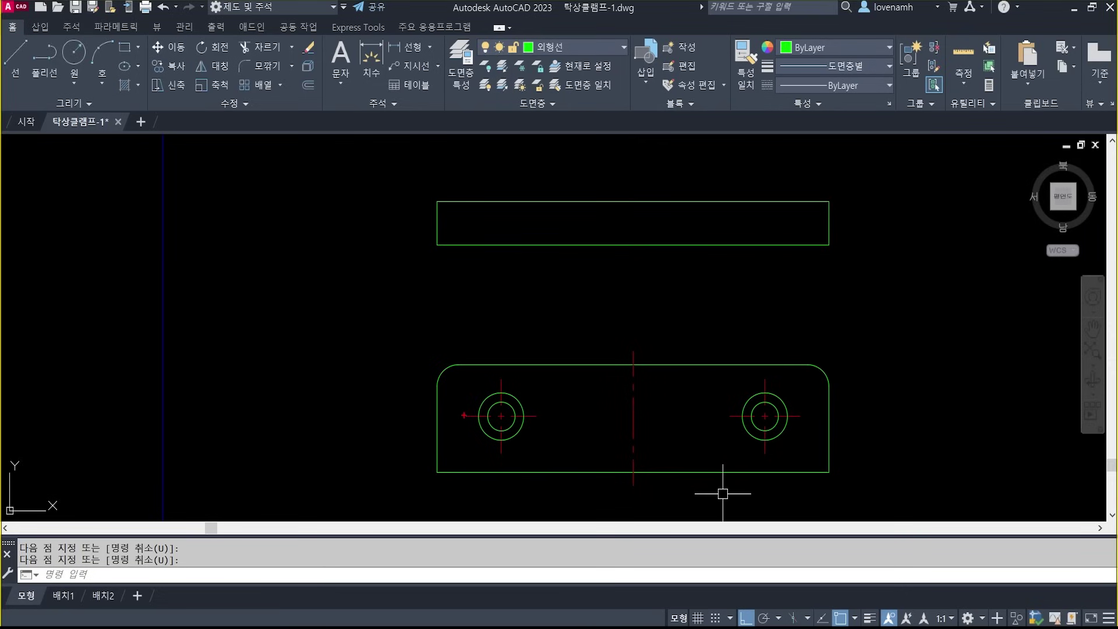
shift+drag(544, 416, 935, 415)
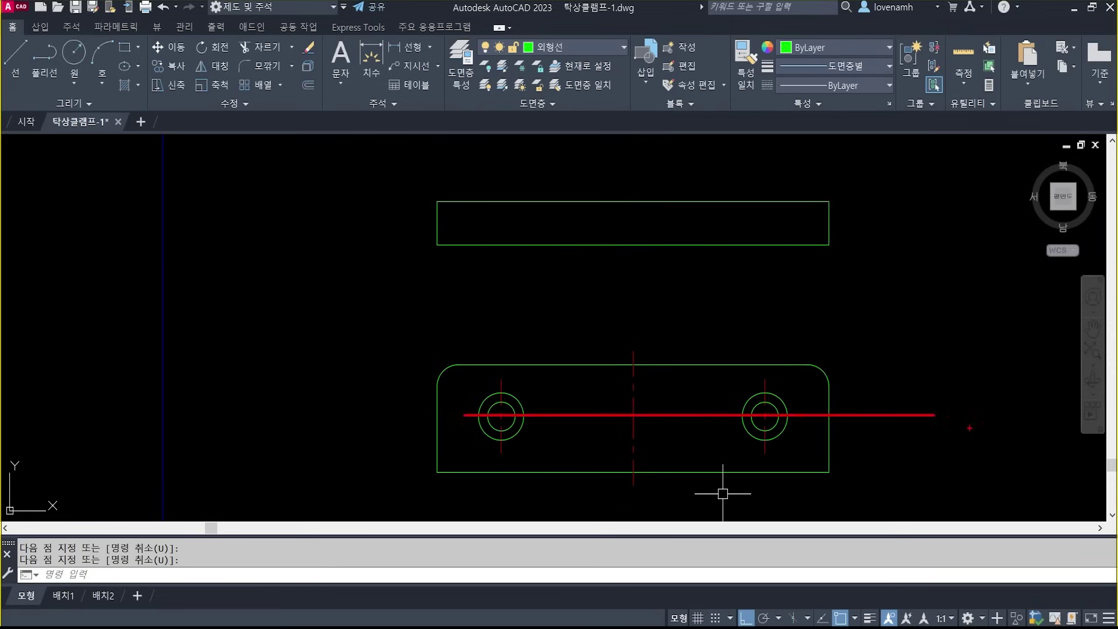
key(Escape)
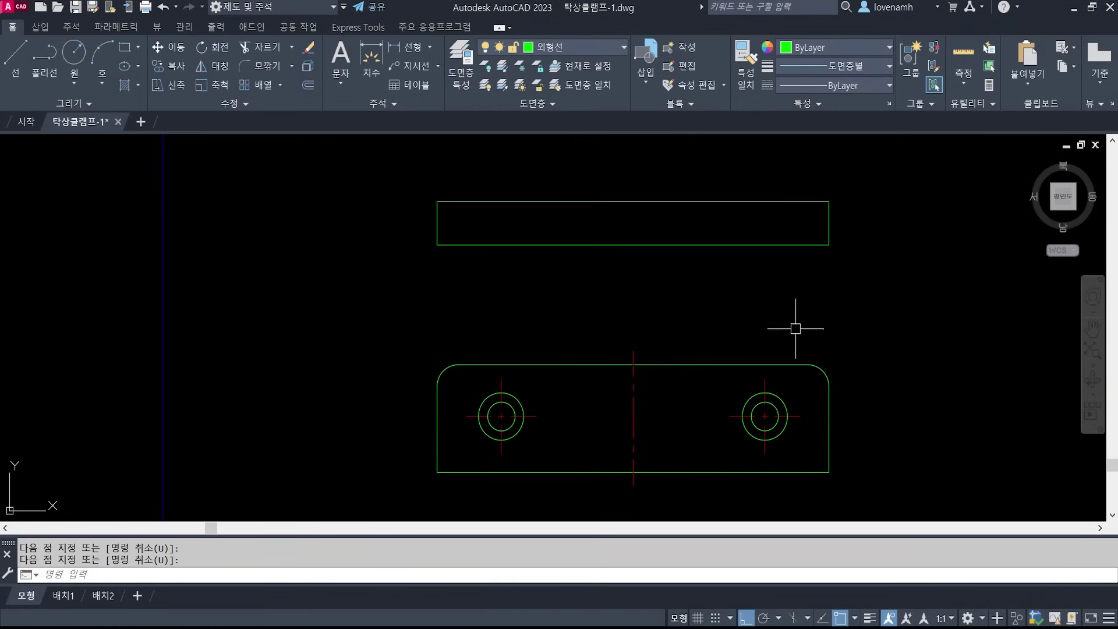
- Draw vertical lines from the tops of both bolt holes' centre lines up past the plan view's upper edge
key(space)
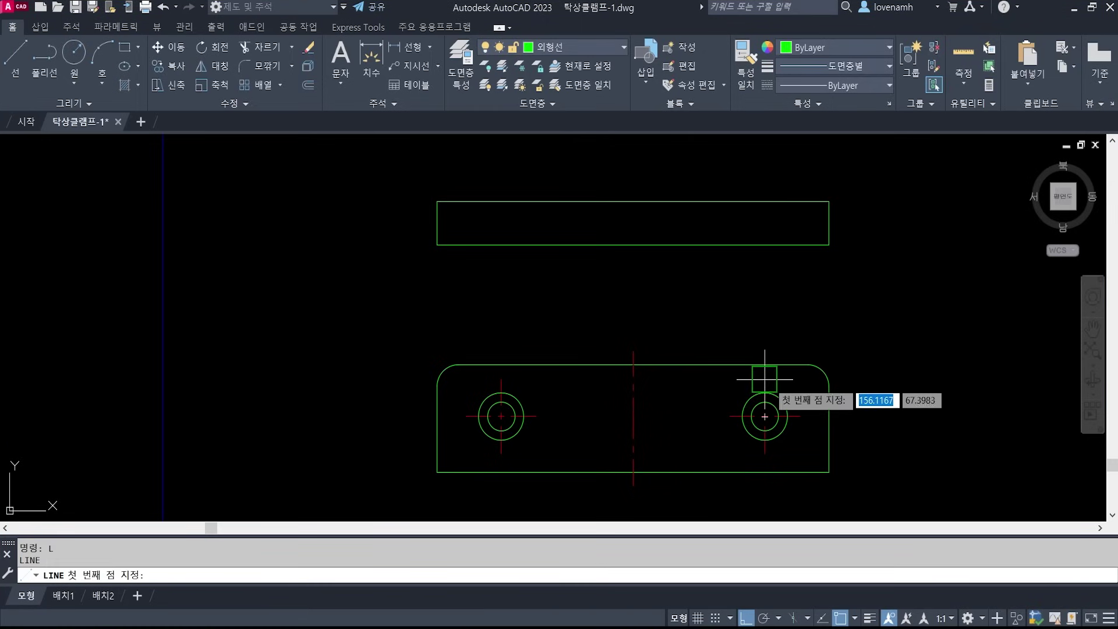
click(765, 380)
click(765, 160)
key(space)
key(space)
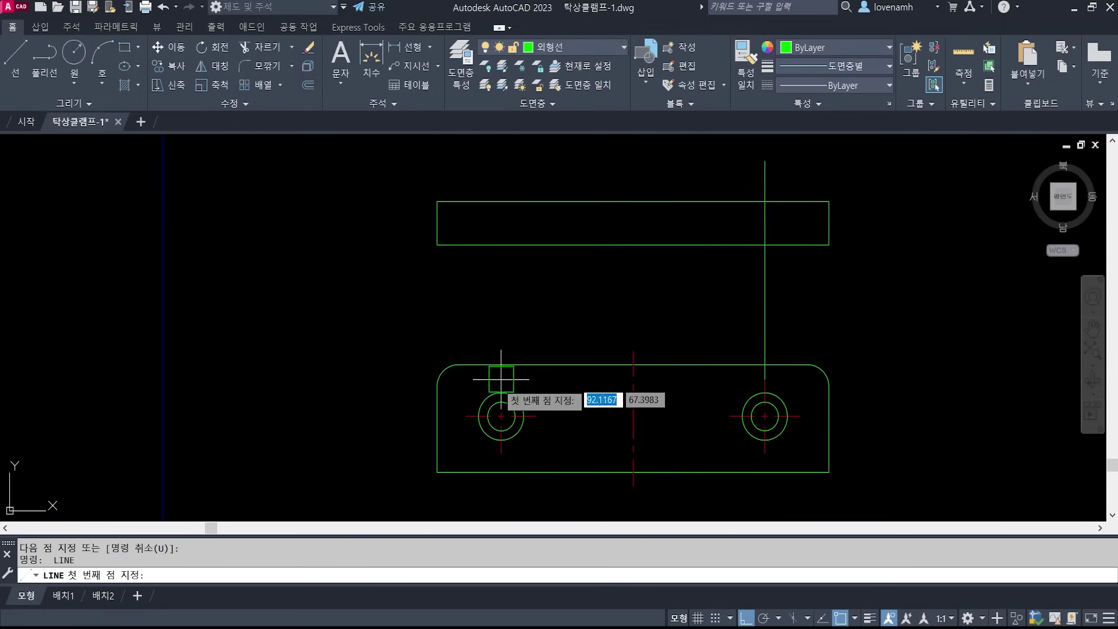
click(501, 380)
click(501, 166)
key(space)
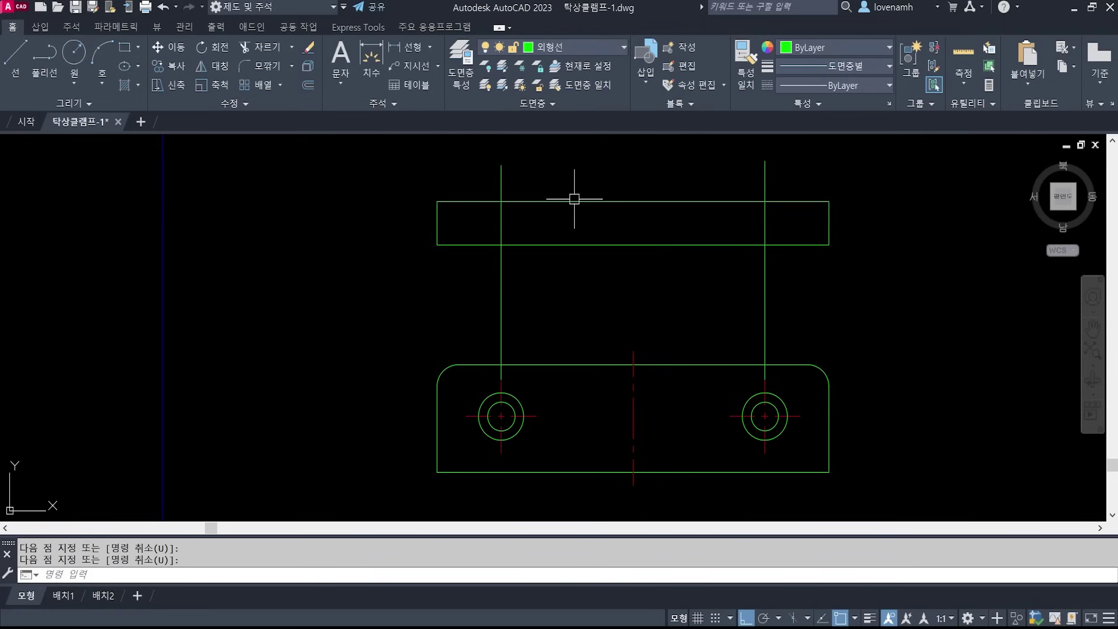
- Trim both projected hole lines to the plan view's upper and lower edges
text(tr)
key(space)
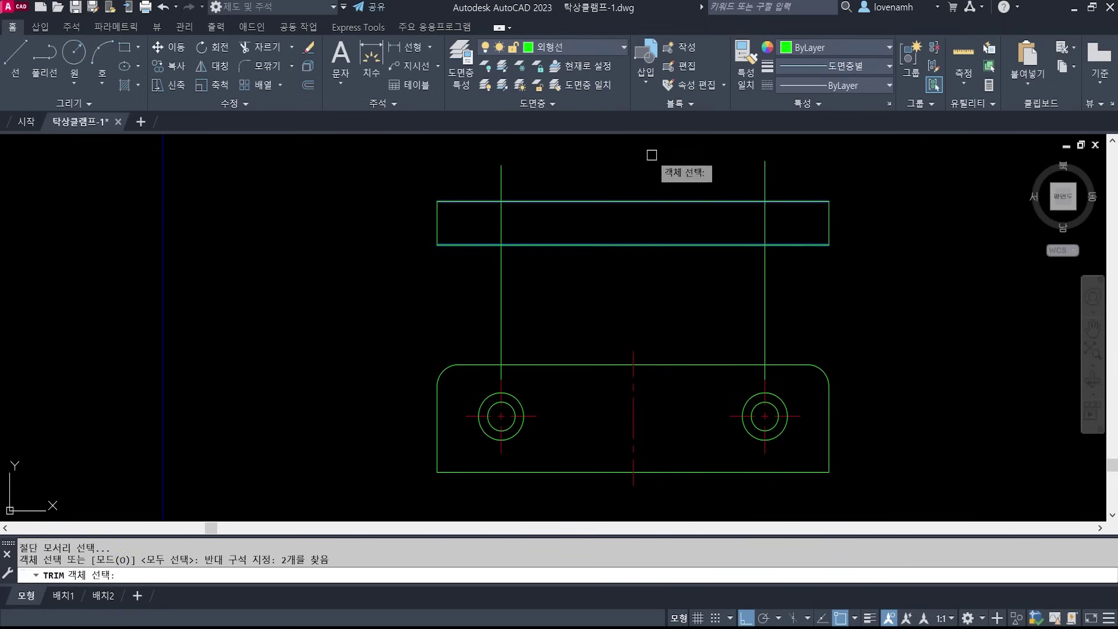
click(793, 182)
click(403, 166)
click(885, 291)
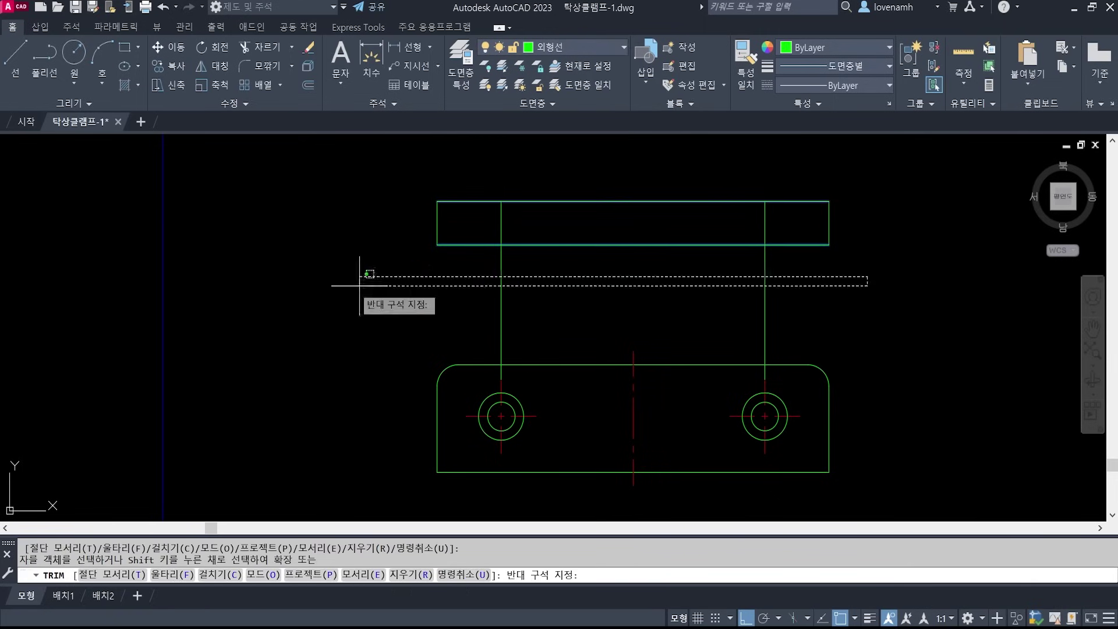
click(317, 292)
key(space)
text(o)
key(space)
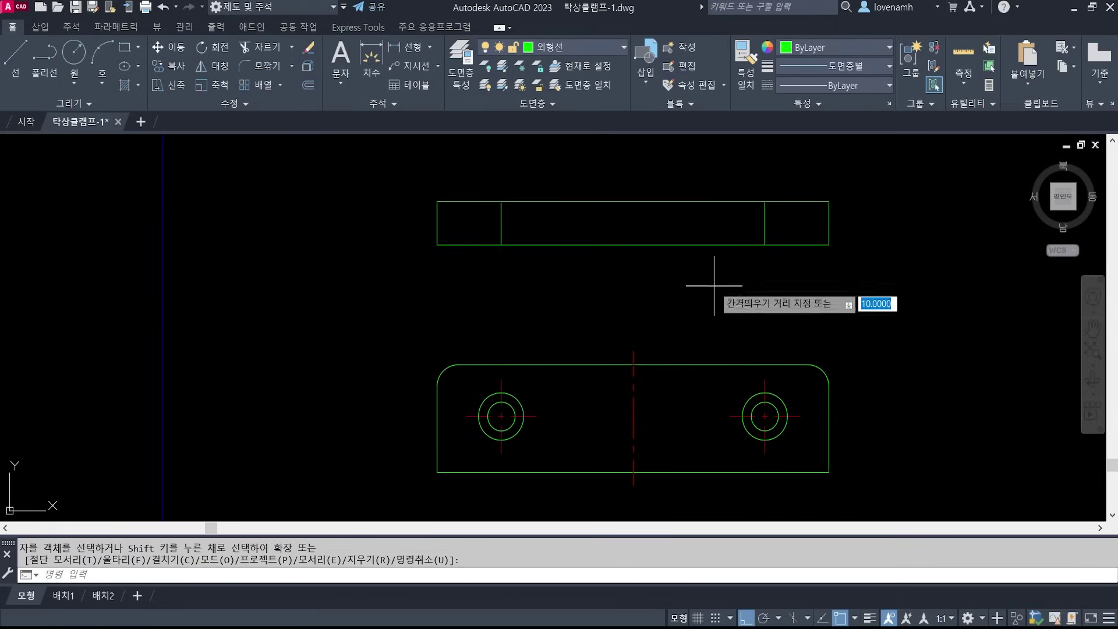
key(Escape)
key(Escape)
- Offset the plan view's lower edge 6.5 upward for the counterbore depth
scroll(791, 216, up, 2)
middle_drag(791, 216, 789, 264)
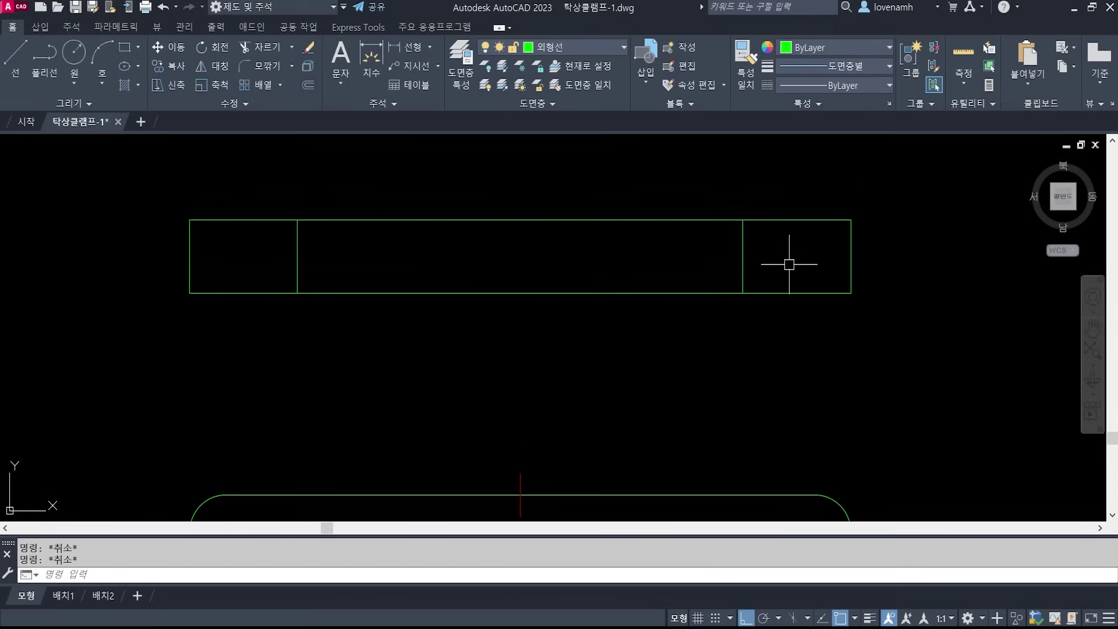
text(o)
key(space)
text(6.5)
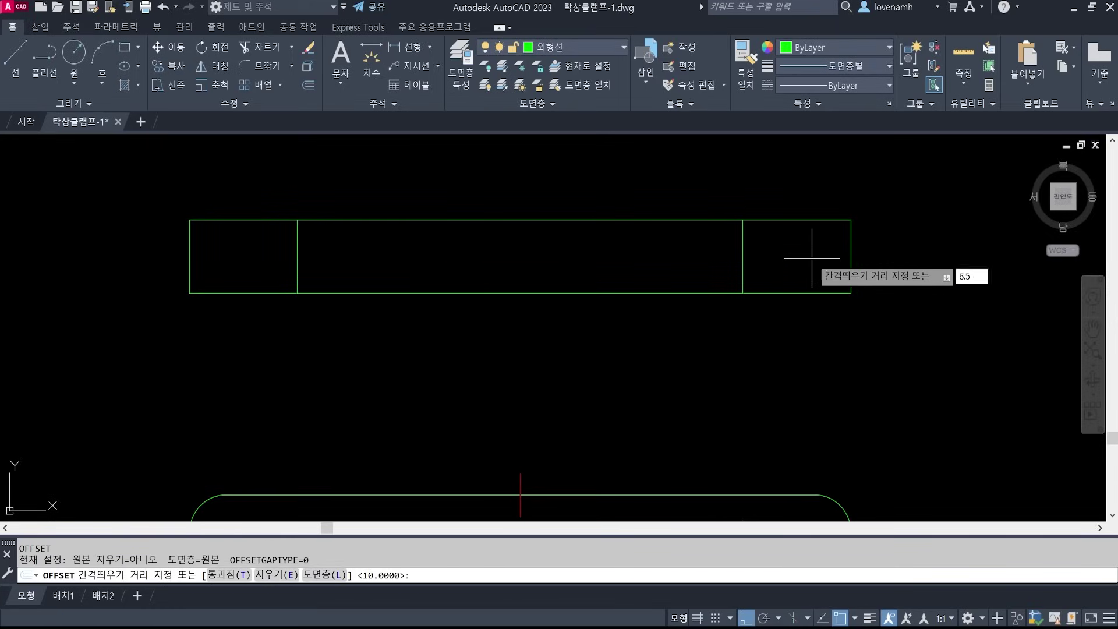
key(space)
click(787, 293)
click(789, 252)
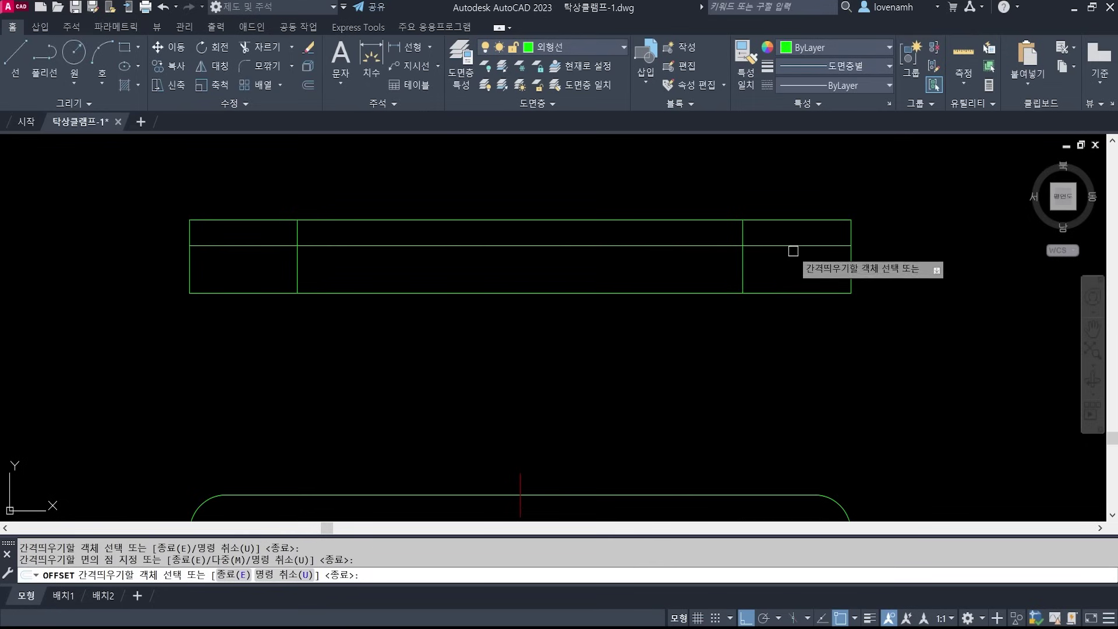
key(space)
- Draw a vertical line from the right quadrant of the right-hand hole's counterbore circle, perpendicular to the offset depth line
scroll(727, 299, down, 2)
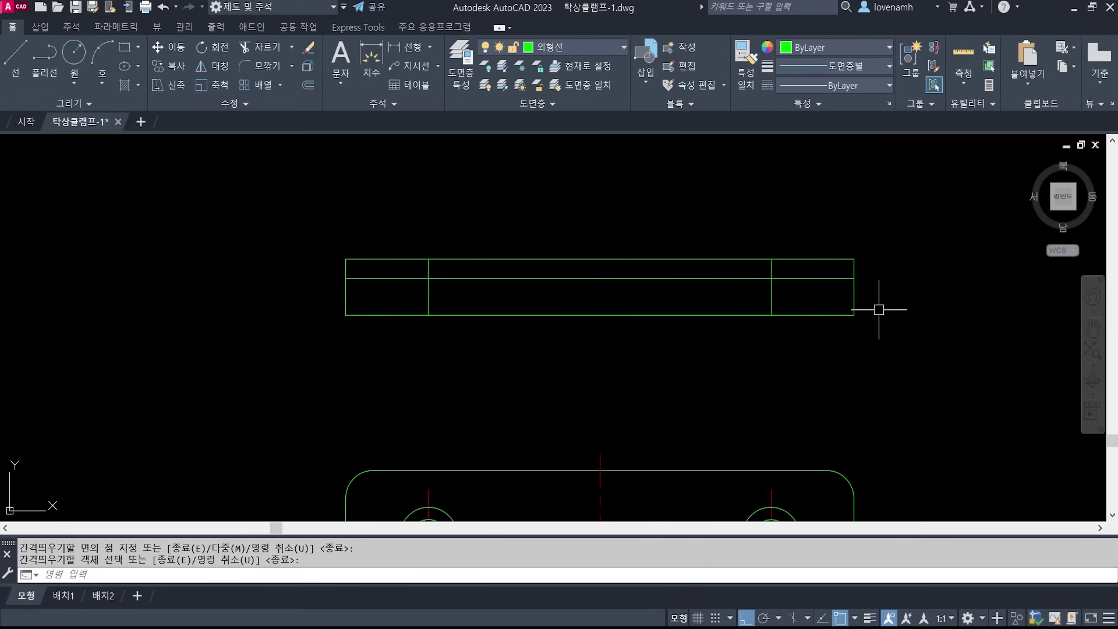
text(l)
key(space)
middle_drag(878, 310, 834, 208)
click(756, 436)
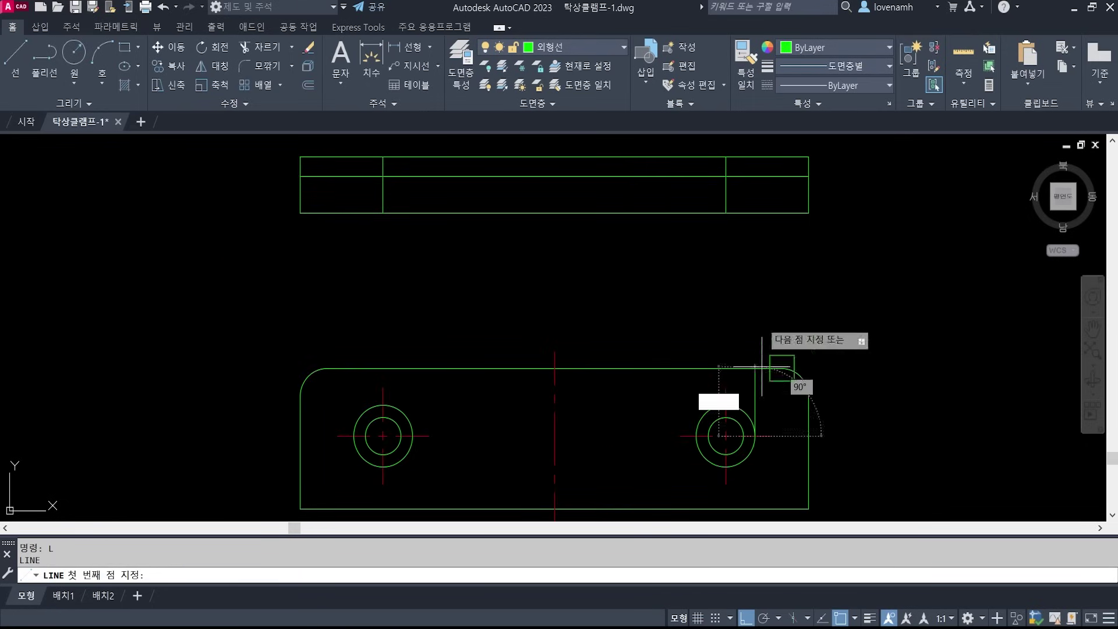
shift+right_click(756, 170)
key(p)
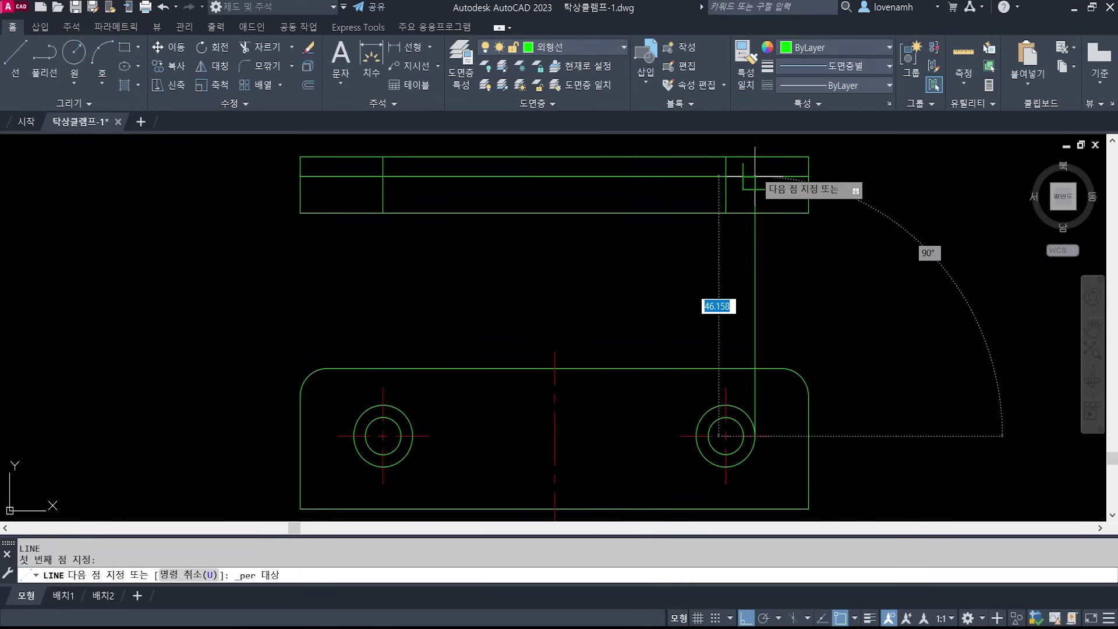
click(755, 176)
key(space)
- Draw a vertical line from the left quadrant of the same counterbore circle, perpendicular to the depth line
key(space)
click(696, 435)
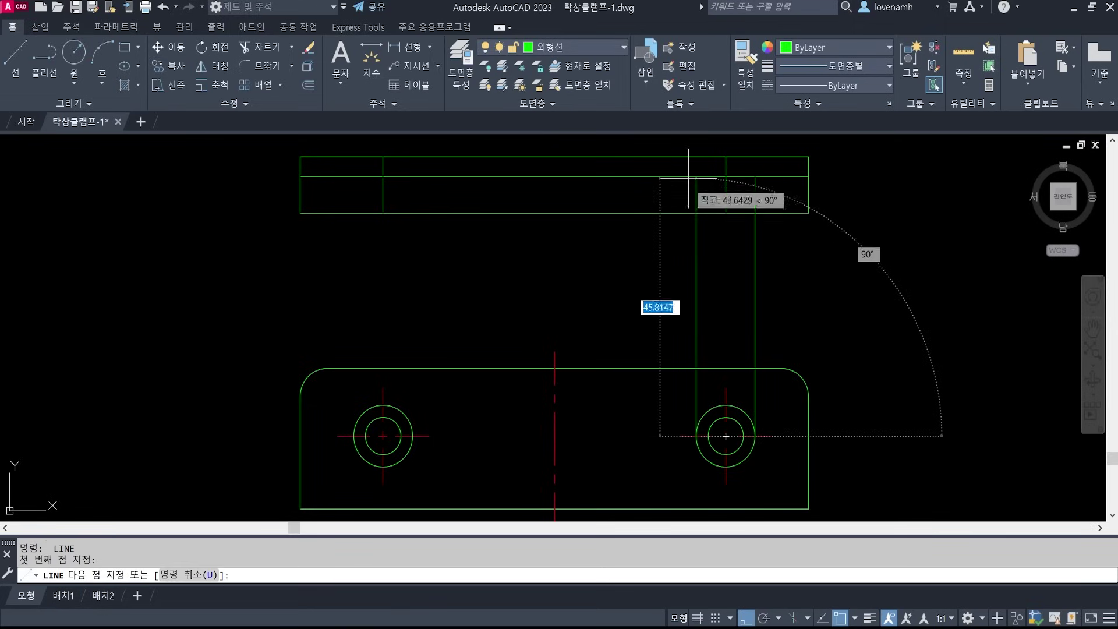
shift+right_click(688, 177)
key(p)
click(690, 176)
key(space)
- Trim the depth line and the two projected lines so only the right-hand counterbore outline remains inside the plan view
scroll(748, 158, up, 1)
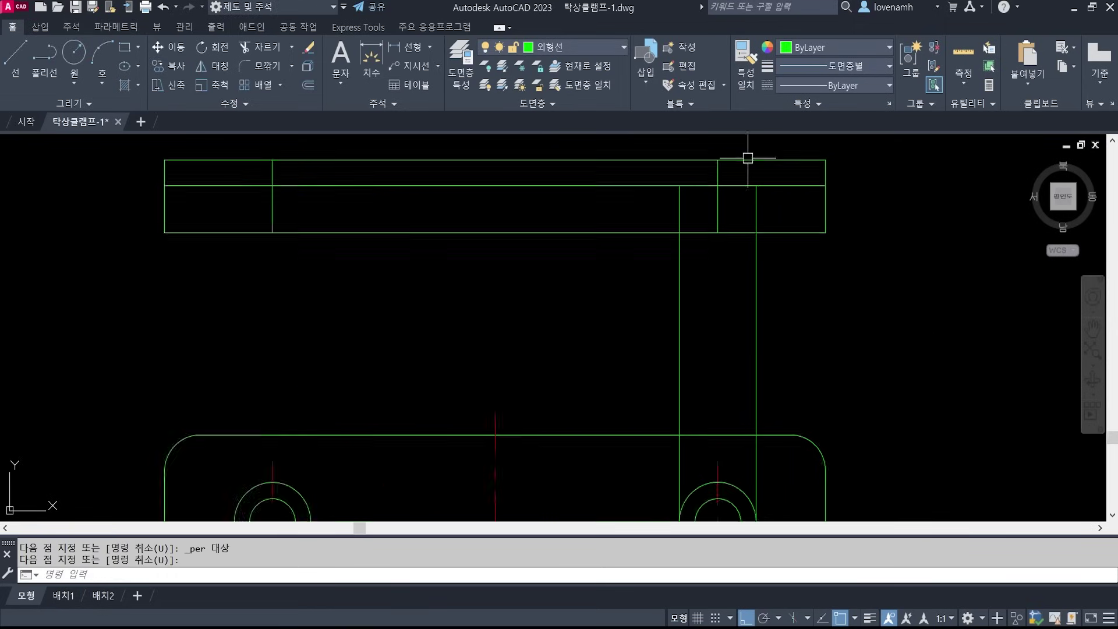
scroll(748, 158, up, 1)
text(tr)
key(space)
click(798, 295)
click(750, 174)
click(682, 284)
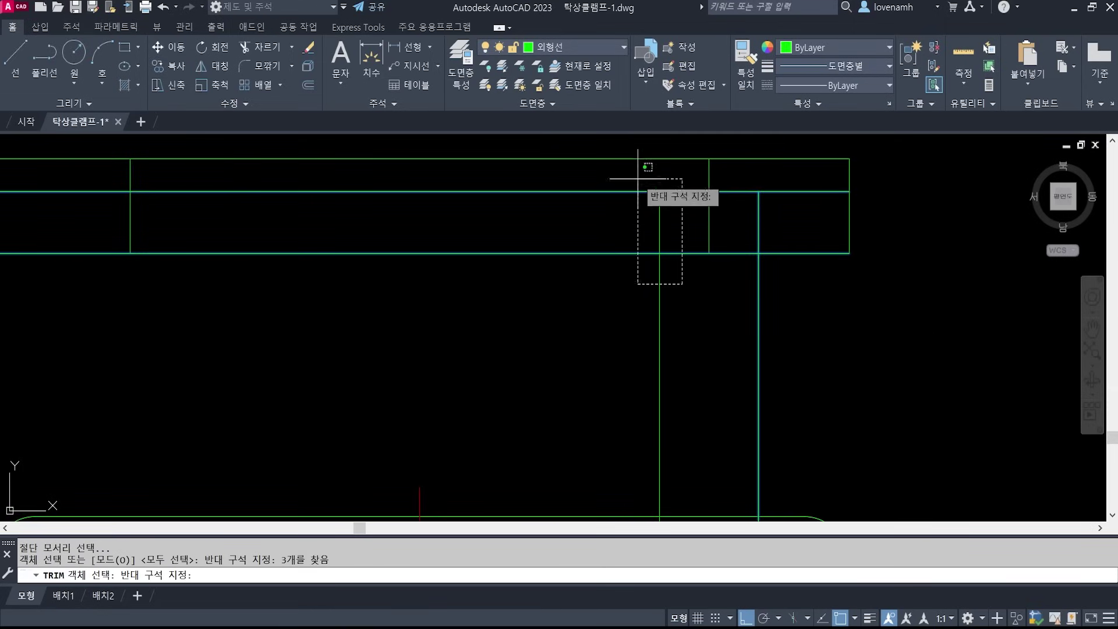
click(638, 178)
key(space)
click(631, 191)
click(813, 191)
click(758, 290)
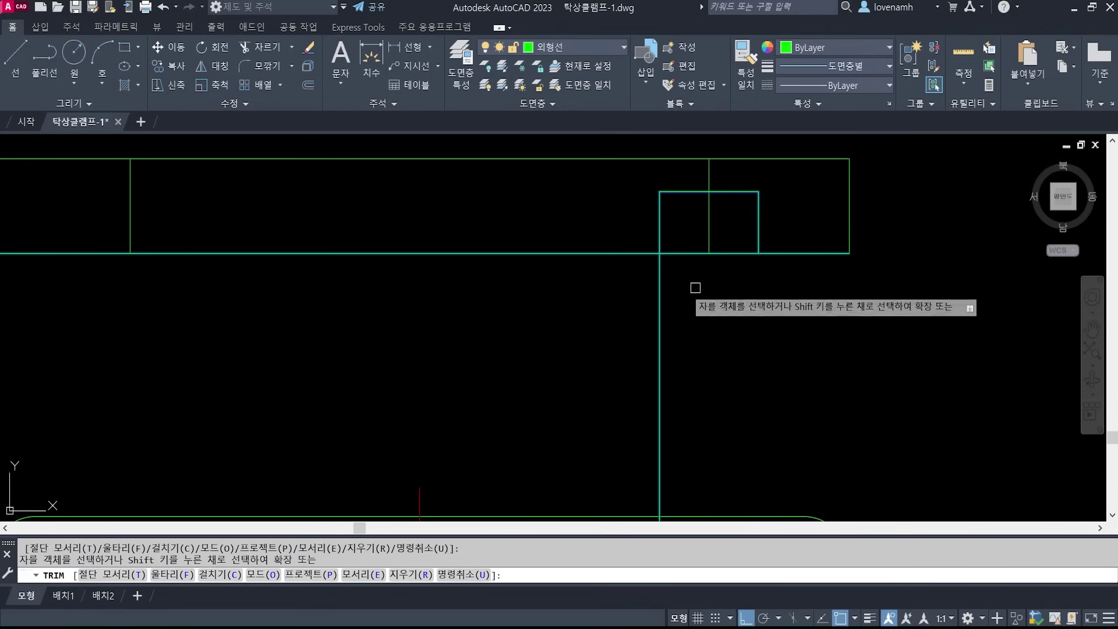
click(660, 288)
key(space)
scroll(687, 274, down, 3)
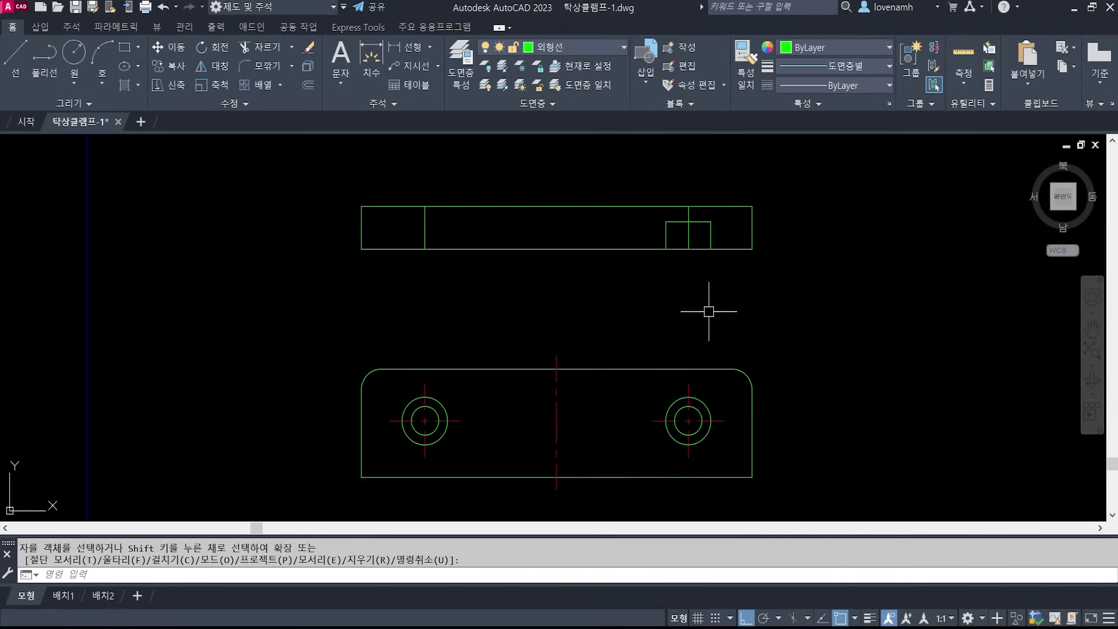
text(c)
key(space)
scroll(696, 416, up, 2)
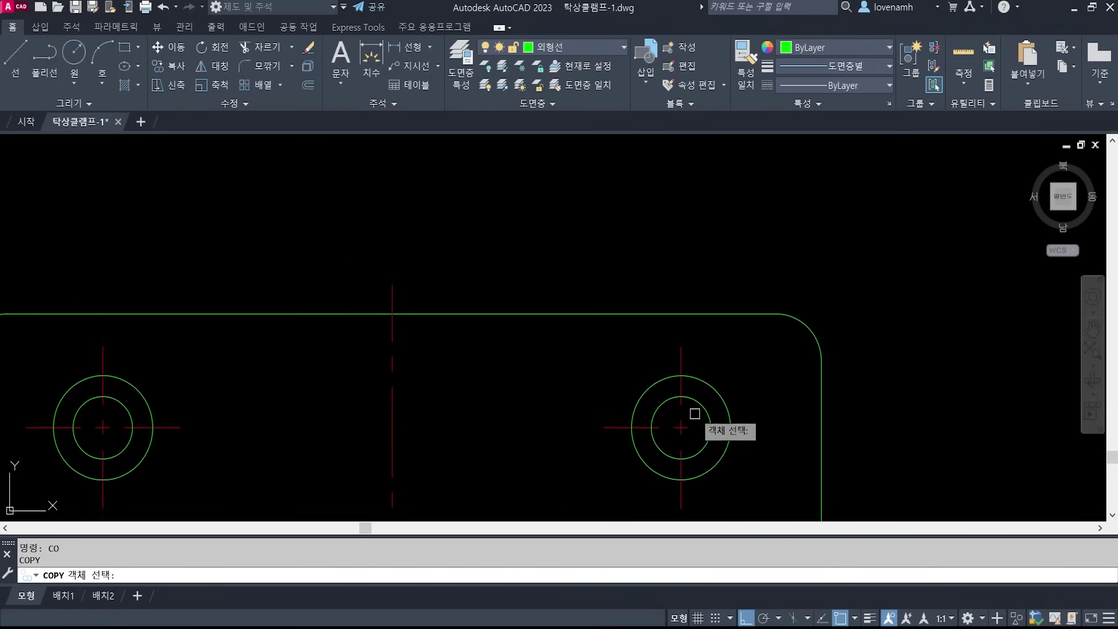
click(707, 441)
key(space)
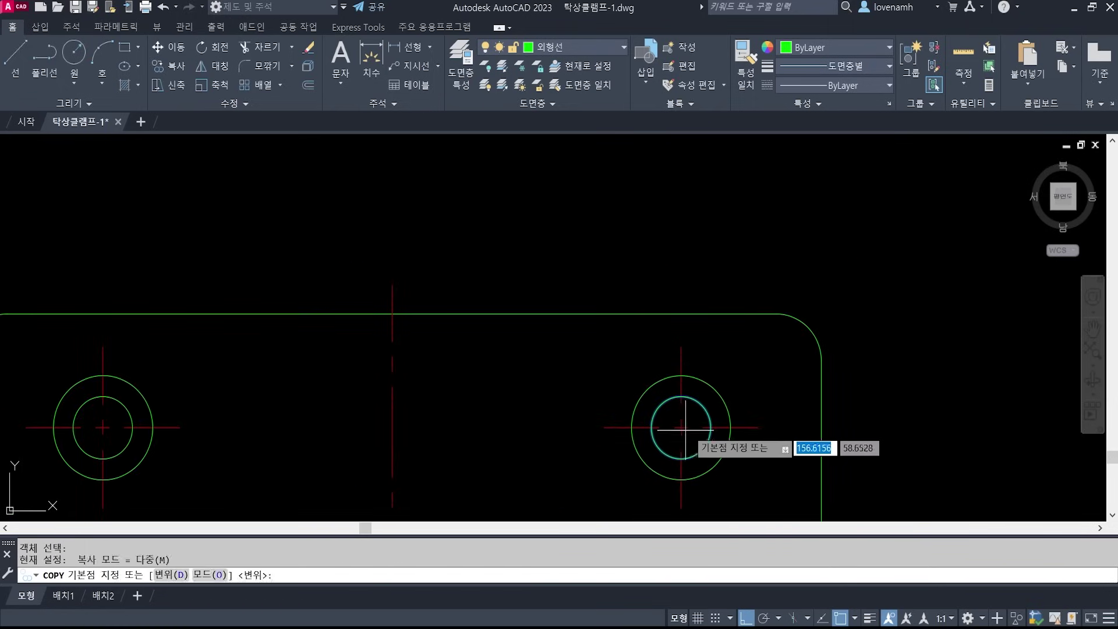
key(Escape)
- Offset the right-hand hole's middle line in the plan view 3.3 to both sides
scroll(681, 428, down, 3)
middle_drag(682, 311, 706, 518)
scroll(705, 500, up, 5)
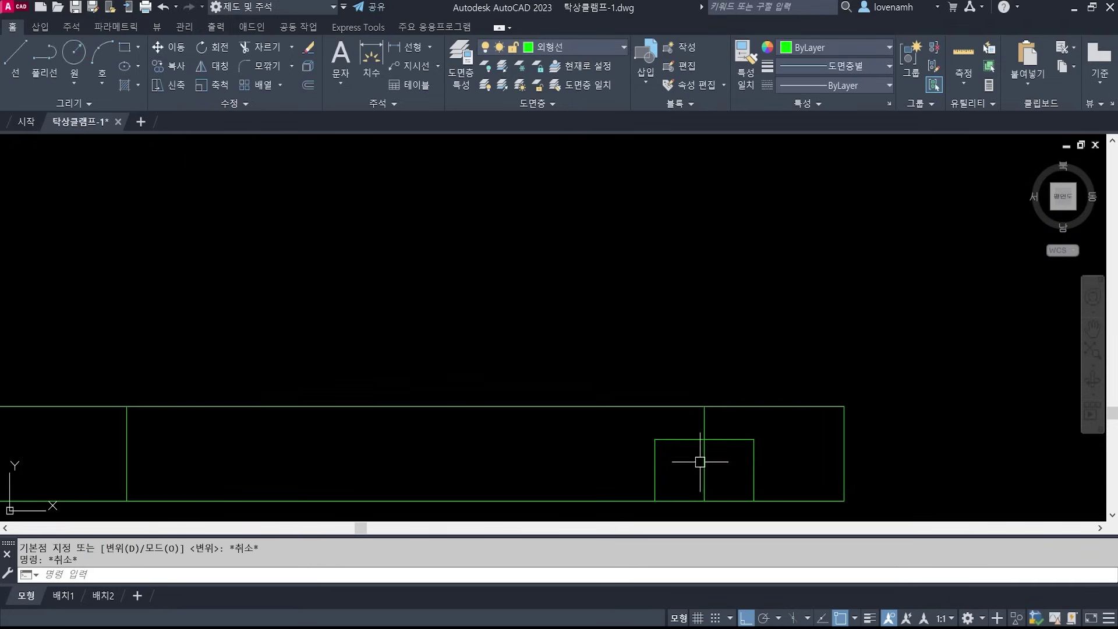
middle_drag(707, 459, 672, 349)
text(o)
key(space)
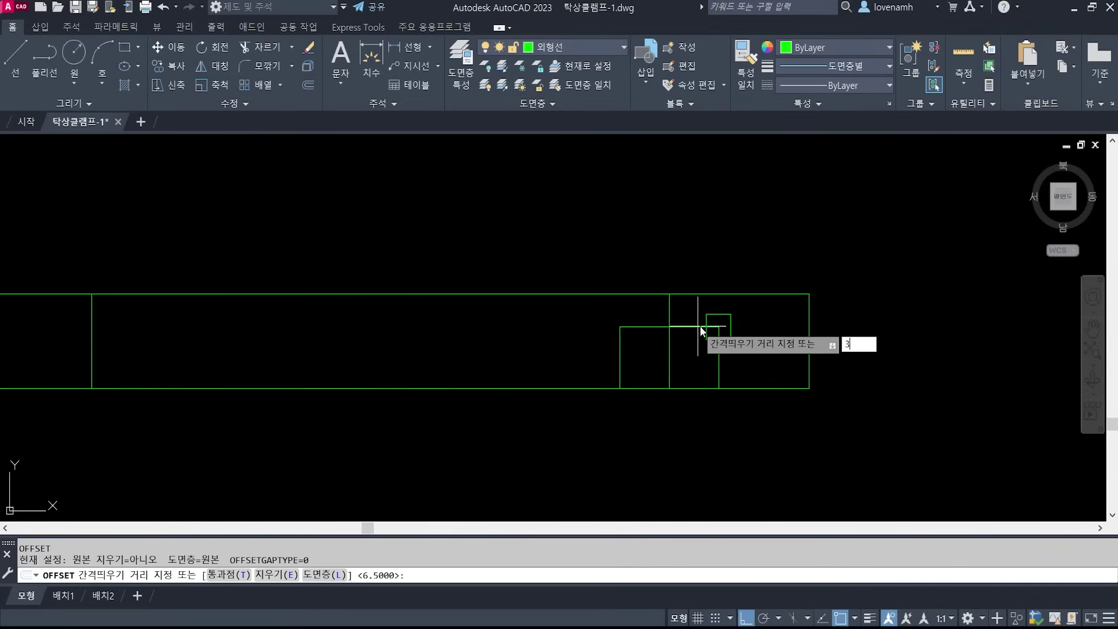
key(space)
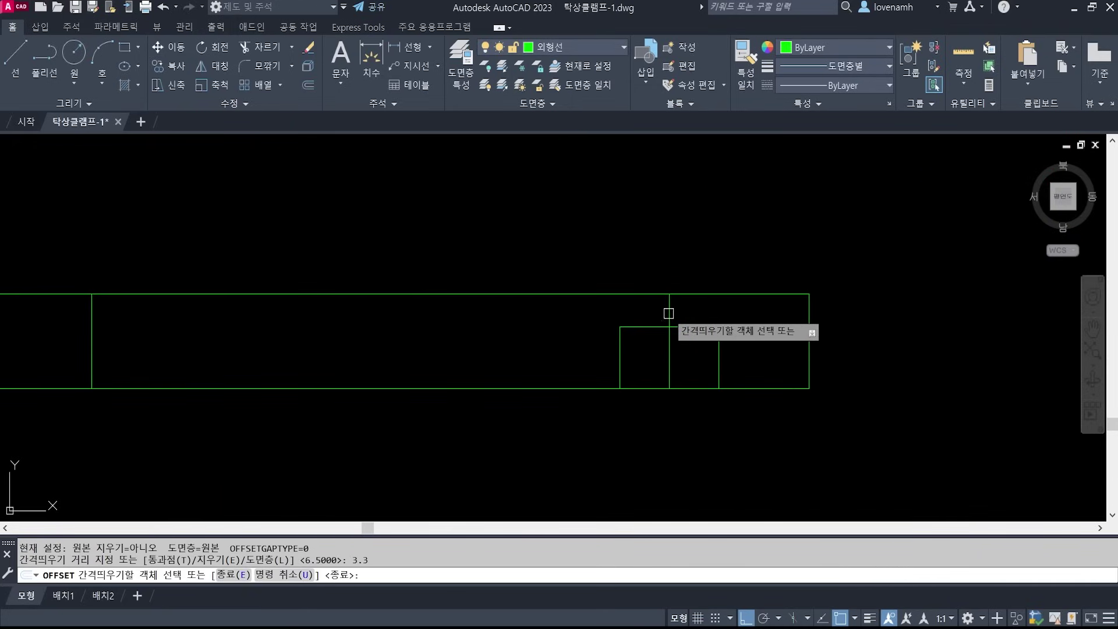
click(669, 311)
click(684, 262)
click(670, 309)
click(637, 210)
key(space)
- Trim the two bolt hole side lines below the top of the counterbore, keeping the middle line whole
scroll(681, 350, up, 3)
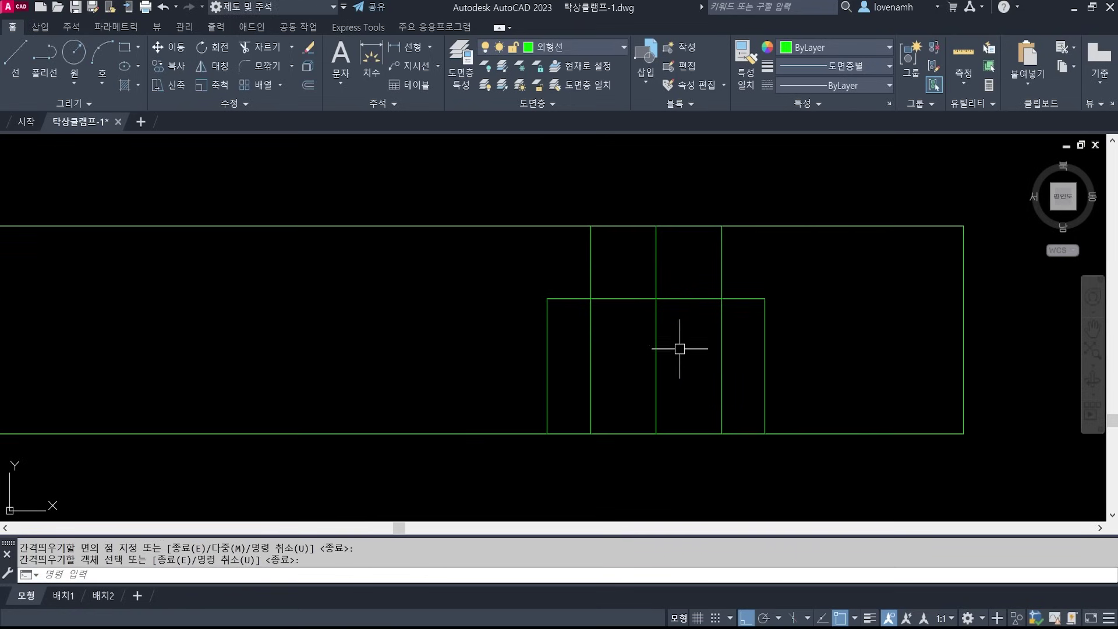
text(tr)
key(space)
click(704, 319)
click(694, 279)
key(space)
click(735, 319)
click(688, 340)
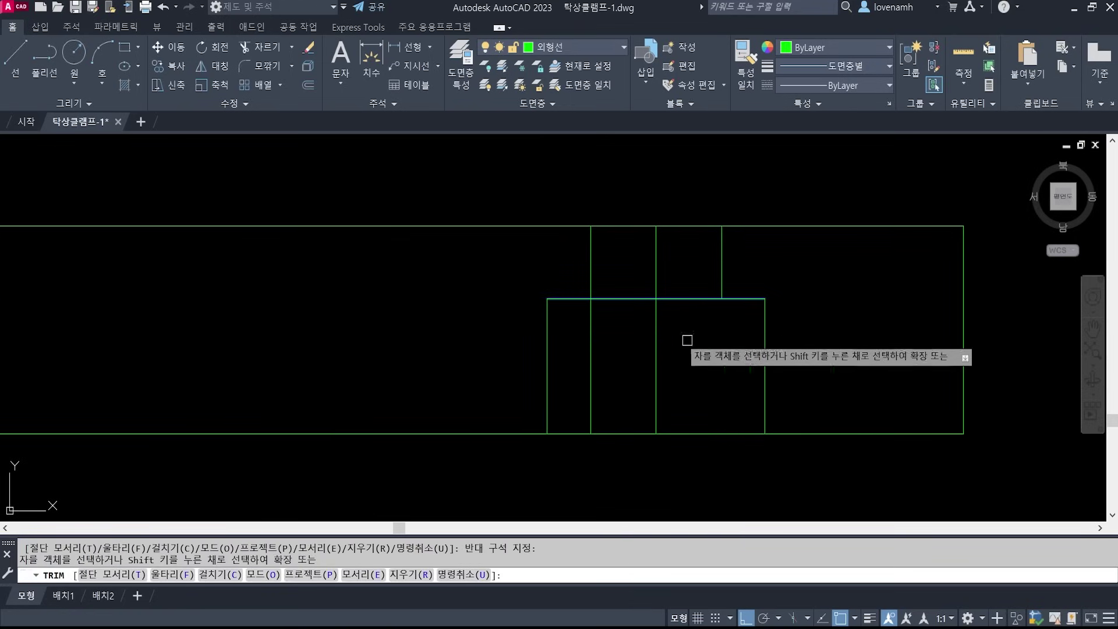
click(610, 337)
key(space)
key(space)
- On the 가는실선 layer, draw a wavy spline break line from the plan view's top edge to its bottom edge, left of the counterbore
scroll(657, 354, down, 1)
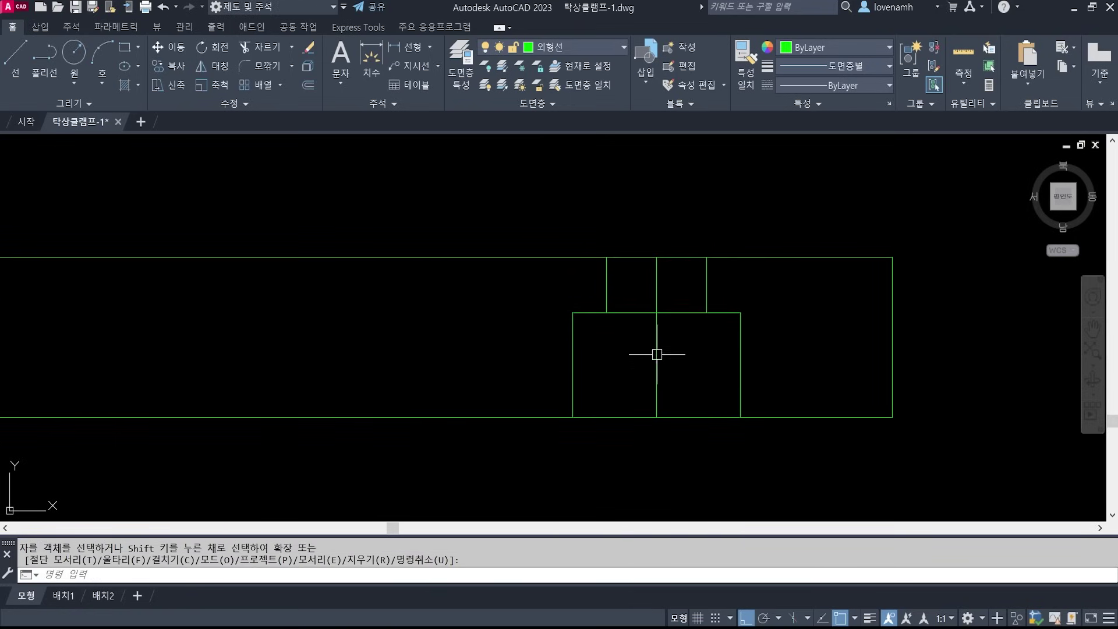
click(571, 42)
click(568, 102)
text(spl)
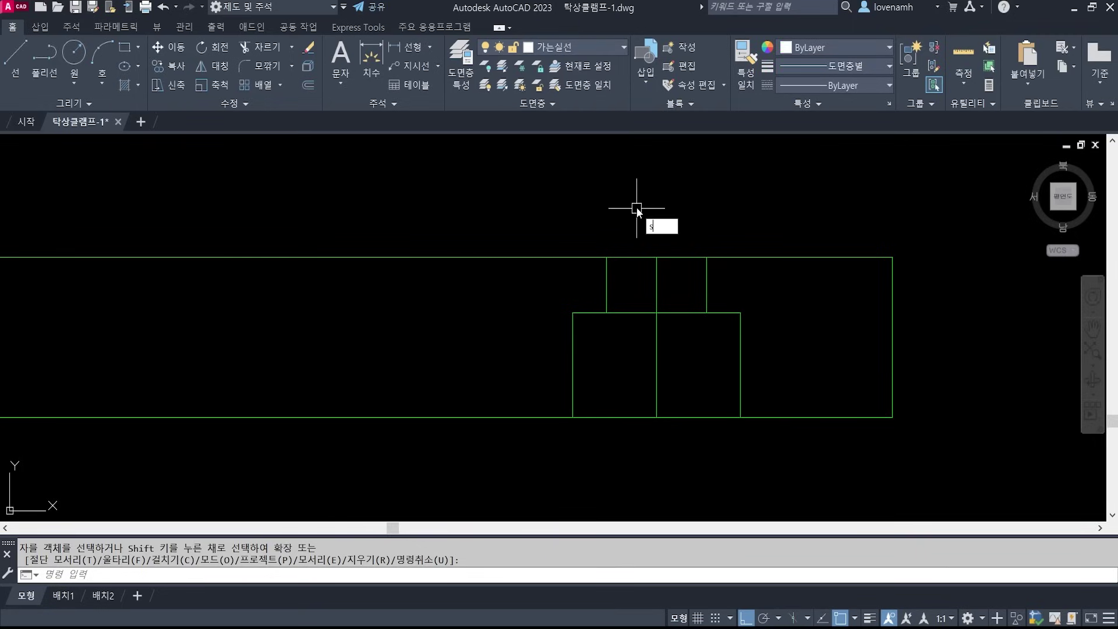
key(Return)
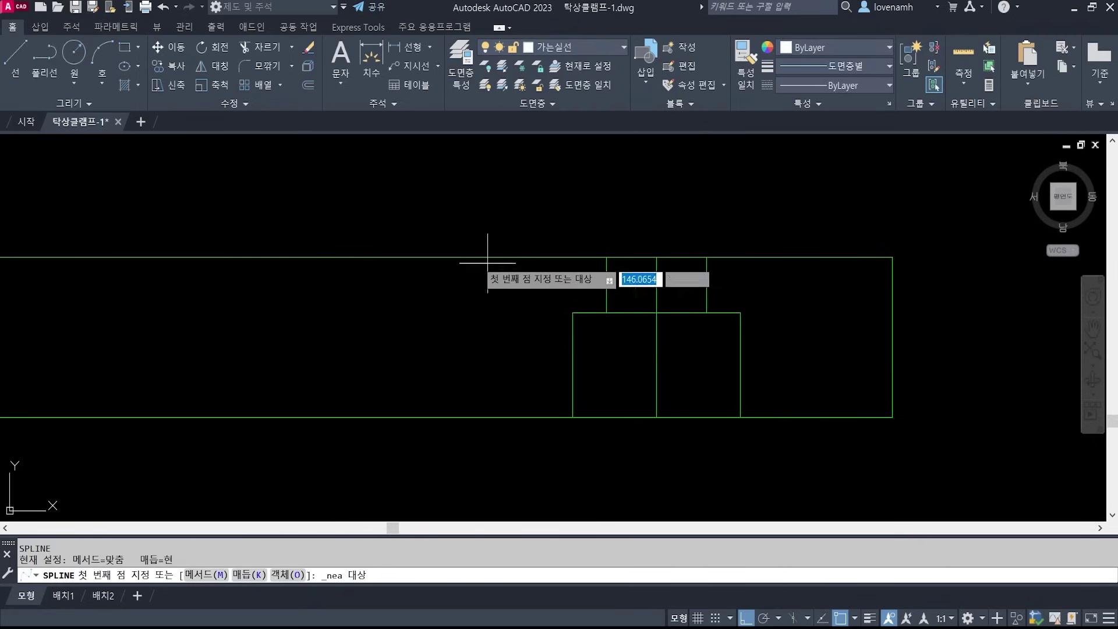
click(456, 257)
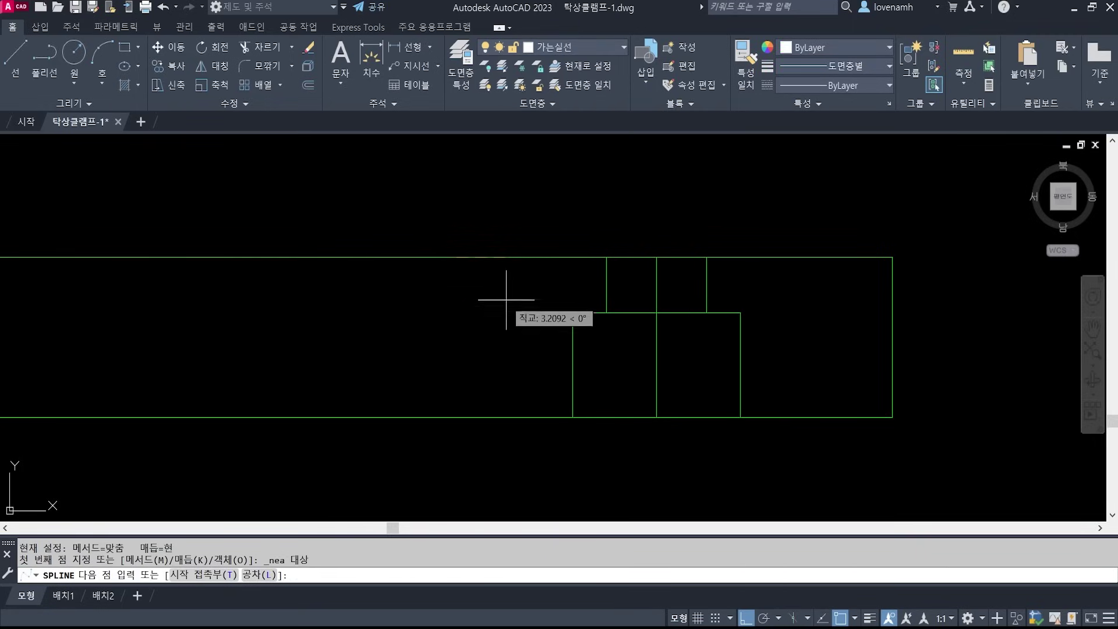
click(746, 619)
click(472, 295)
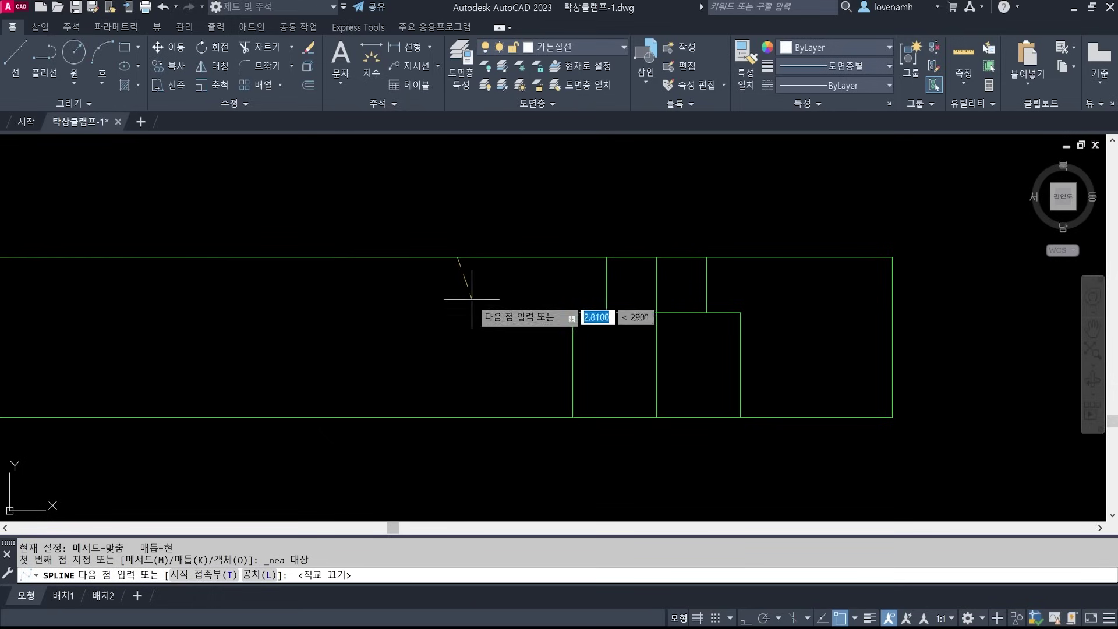
click(450, 357)
shift+right_click(457, 378)
click(483, 361)
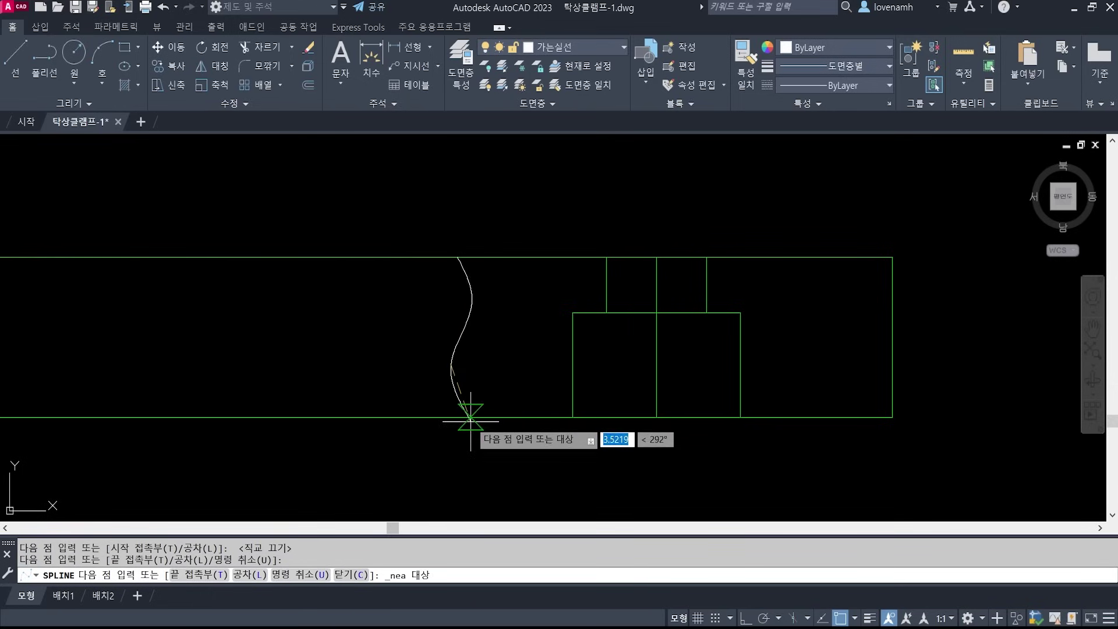
click(469, 417)
key(Return)
- Hatch the sectioned areas on both sides of the counterbored hole in the plan view with the ANSI31 pattern
scroll(754, 302, down, 3)
mouse_move(757, 306)
middle_down()
mouse_move(767, 317)
mouse_move(747, 272)
middle_up()
text(h)
key(Return)
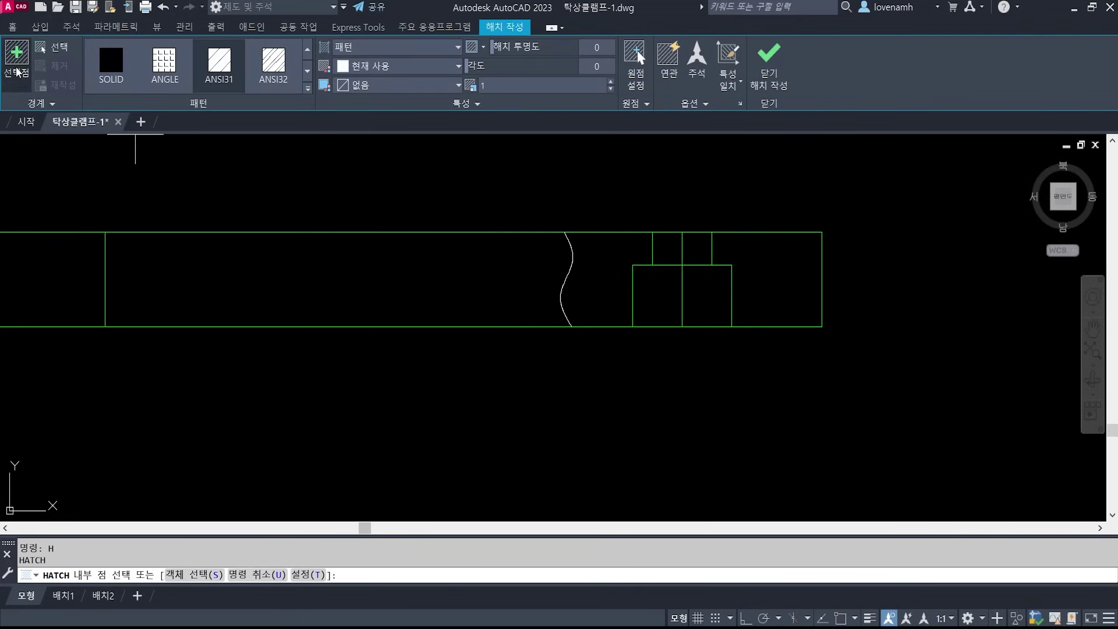
click(605, 285)
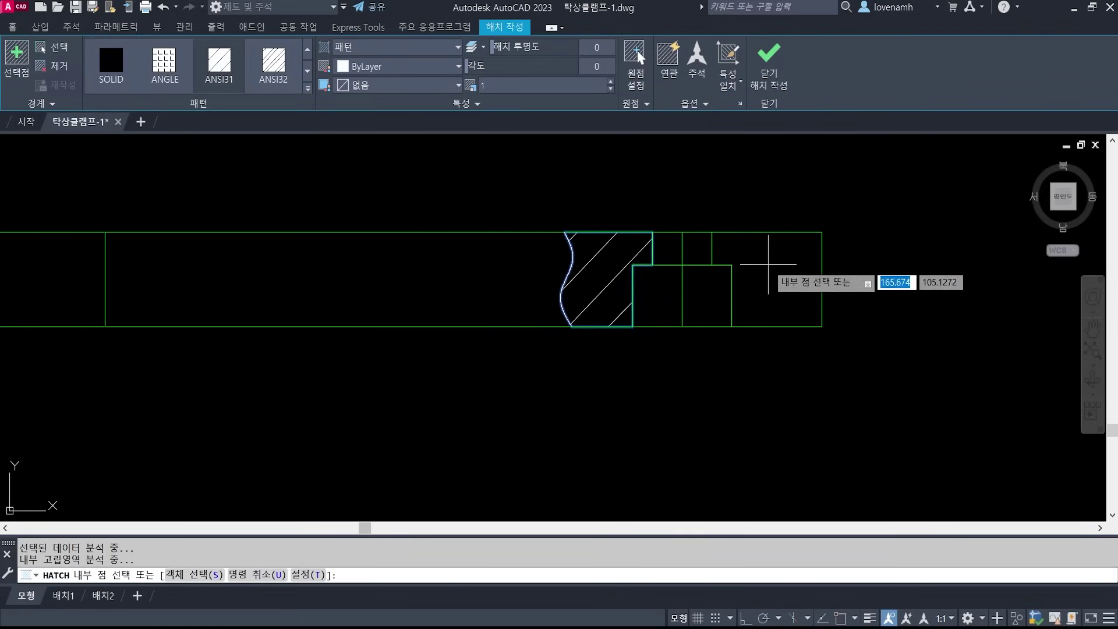
click(768, 264)
key(Return)
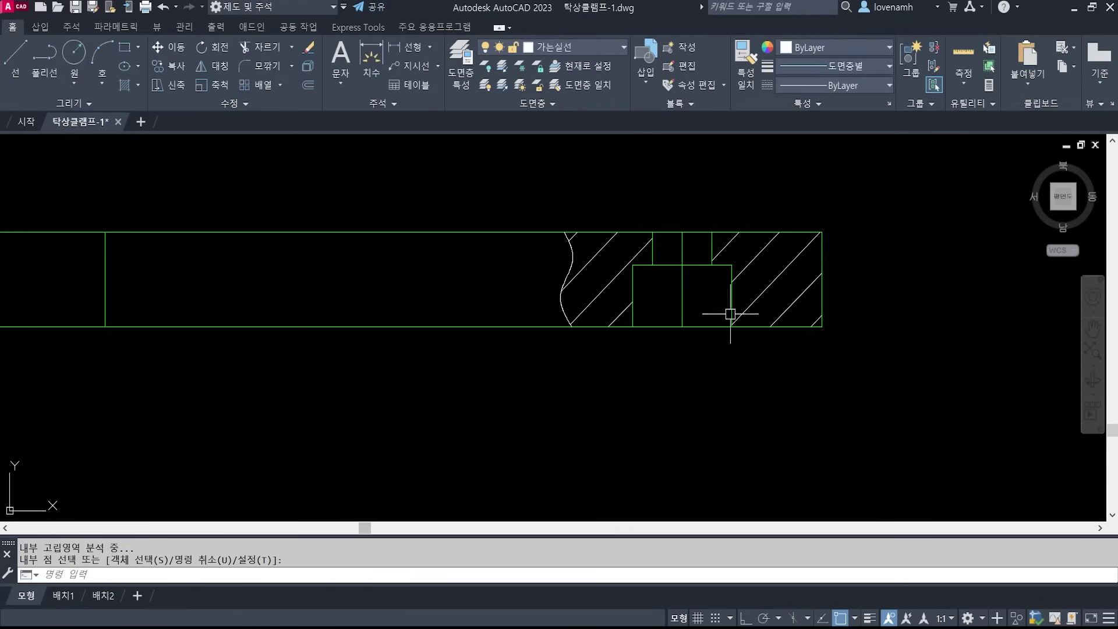
- Lengthen the middle line of the sectioned hole in the plan view by 3 at both ends
text(len)
key(Return)
text(de)
key(Return)
text(3)
key(Return)
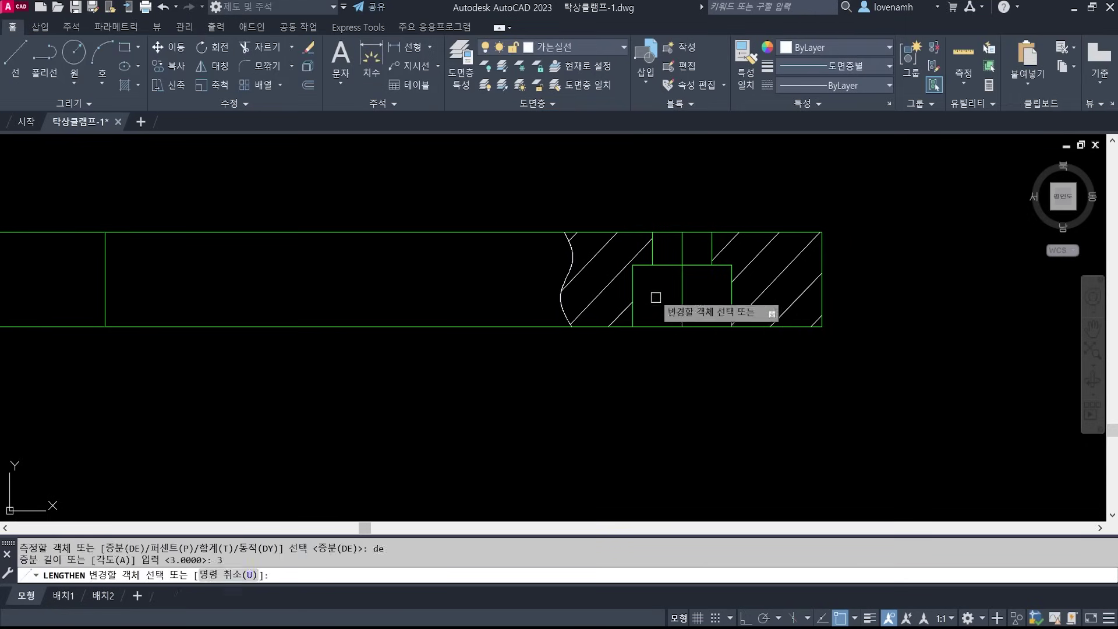
click(681, 253)
click(681, 314)
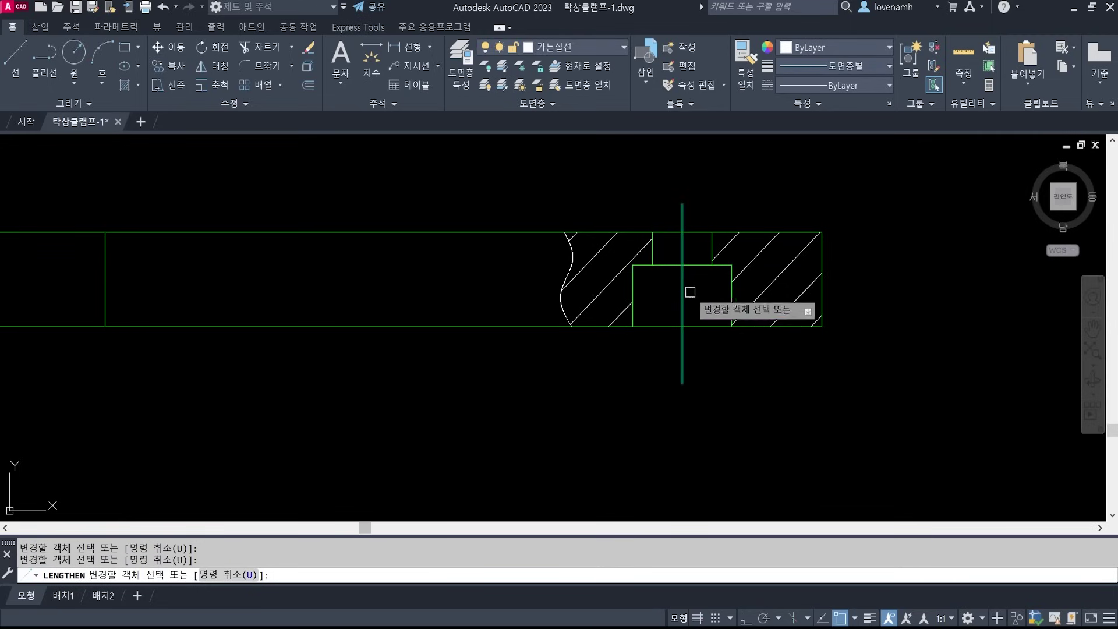
key(Return)
- Match the sectioned hole's middle line in the plan view to the properties of the front view's red centre line
text(ma)
key(Return)
scroll(771, 318, down, 1)
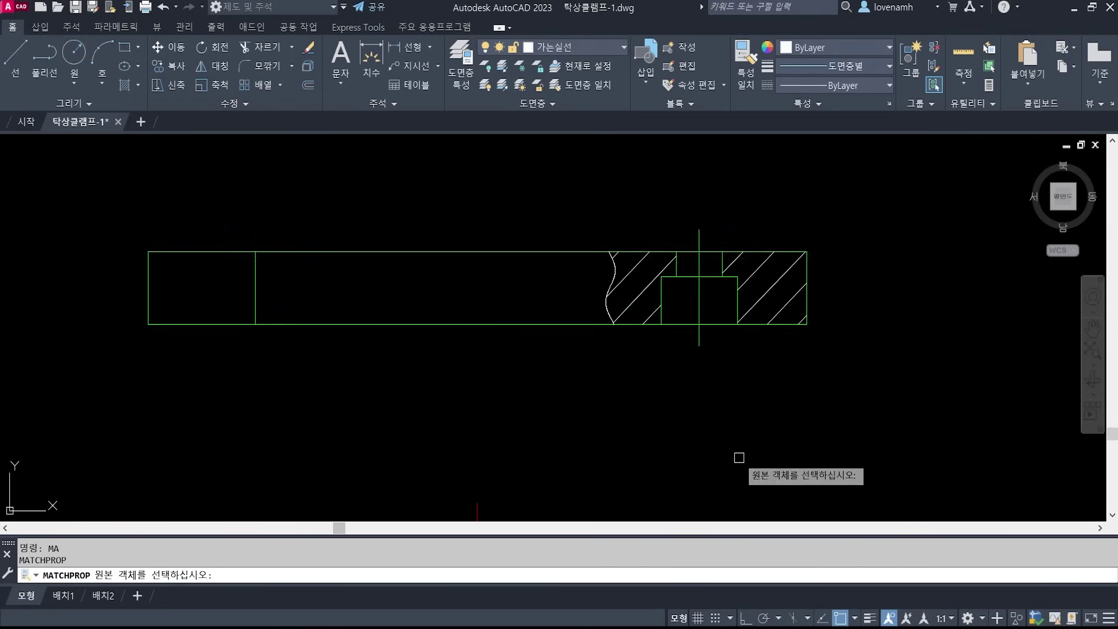
mouse_move(739, 457)
middle_down()
mouse_move(735, 202)
mouse_move(750, 444)
middle_up()
click(698, 303)
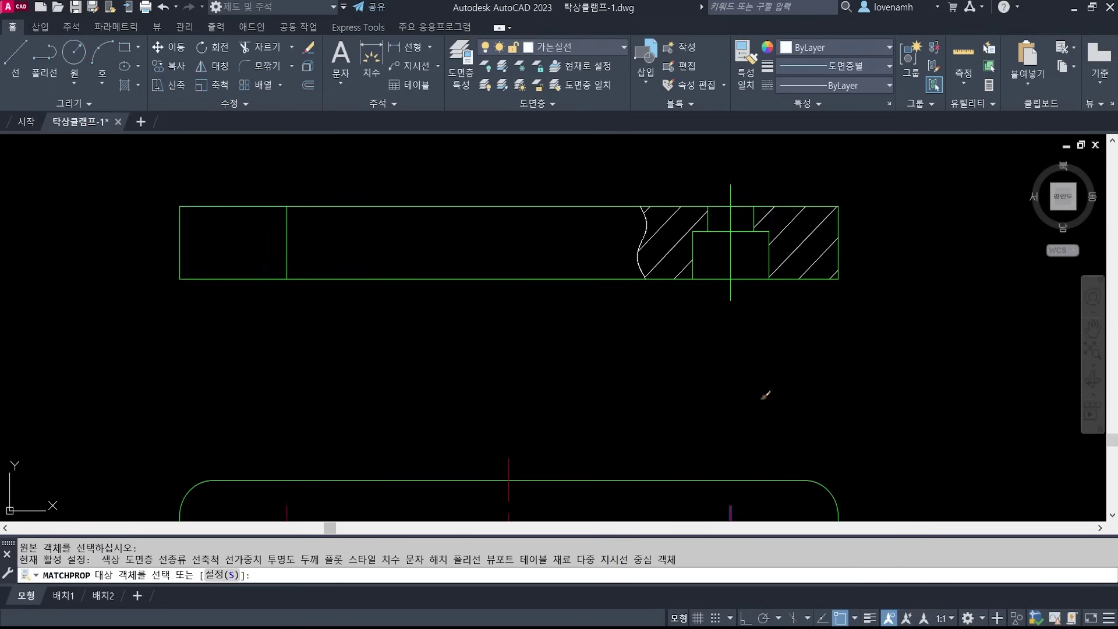
click(731, 298)
key(Return)
- Erase the green vertical line at the left-hand hole position in the plan view
middle_drag(540, 360, 631, 355)
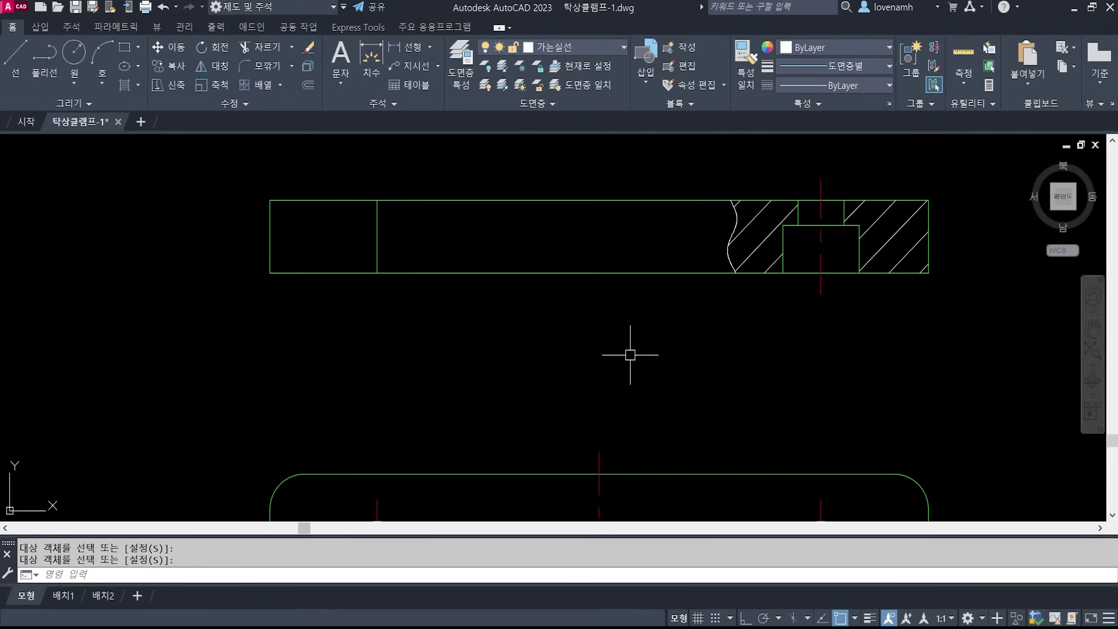
text(e)
key(Return)
click(399, 237)
click(361, 214)
key(Return)
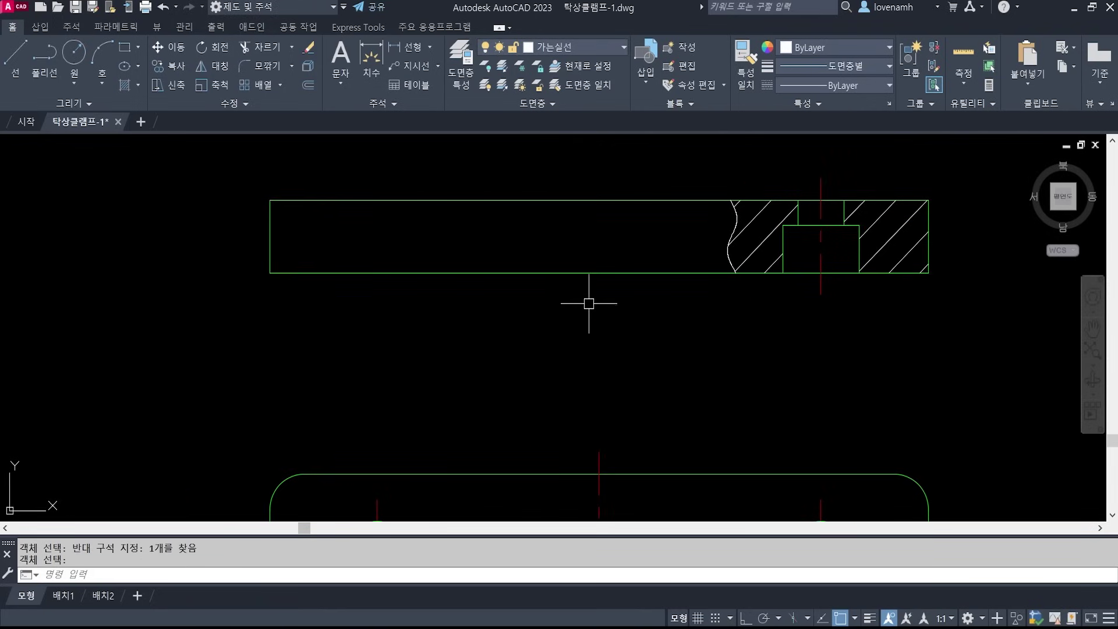
- Mirror the right-hand hole's centre line about the plan view's vertical mid-axis to the left-hand hole, keeping the original
text(mi)
key(Return)
click(822, 250)
key(Return)
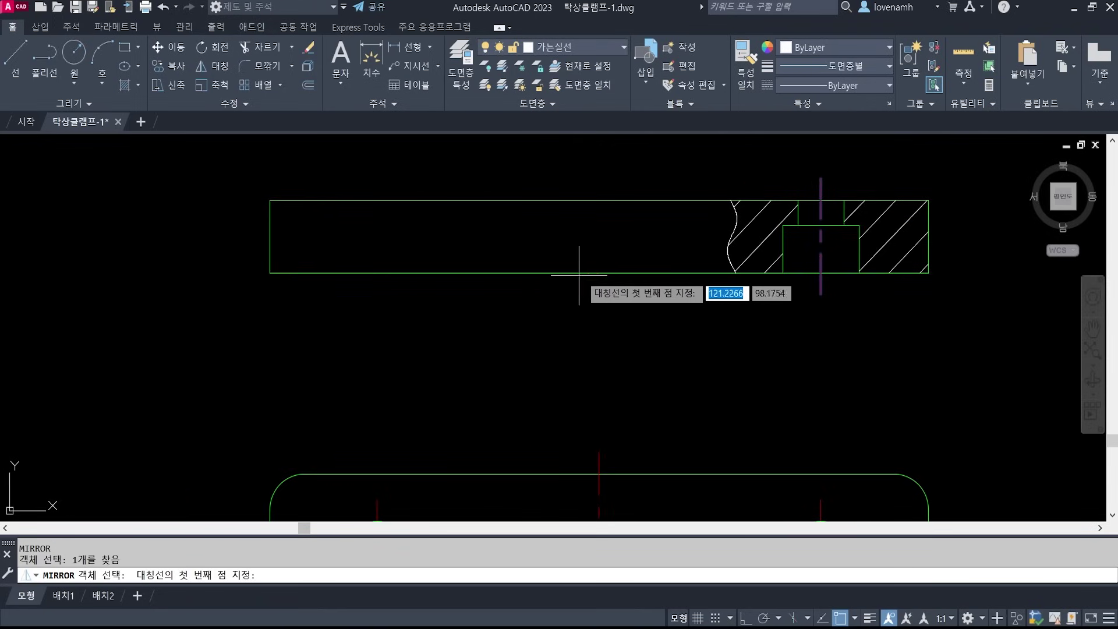
click(599, 273)
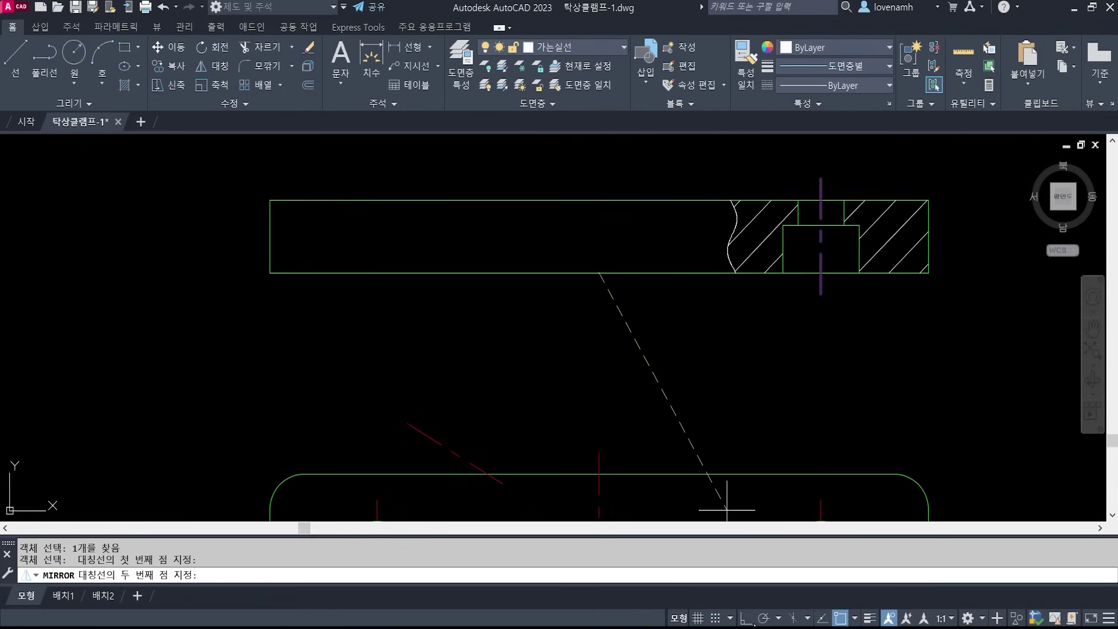
click(586, 363)
key(Return)
scroll(536, 256, down, 4)
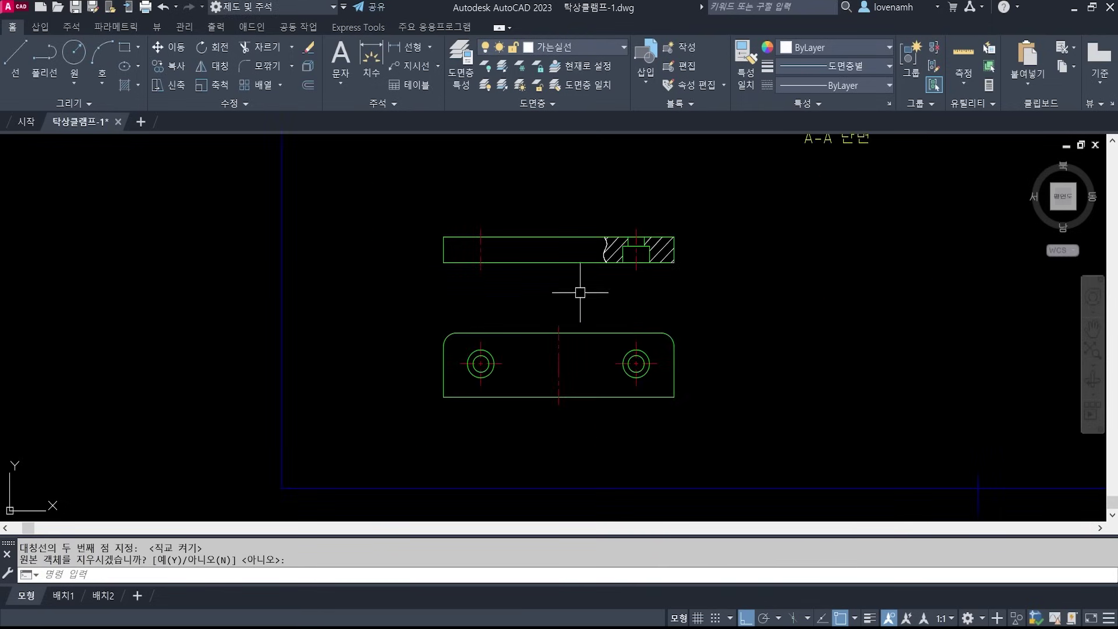
middle_drag(574, 304, 535, 281)
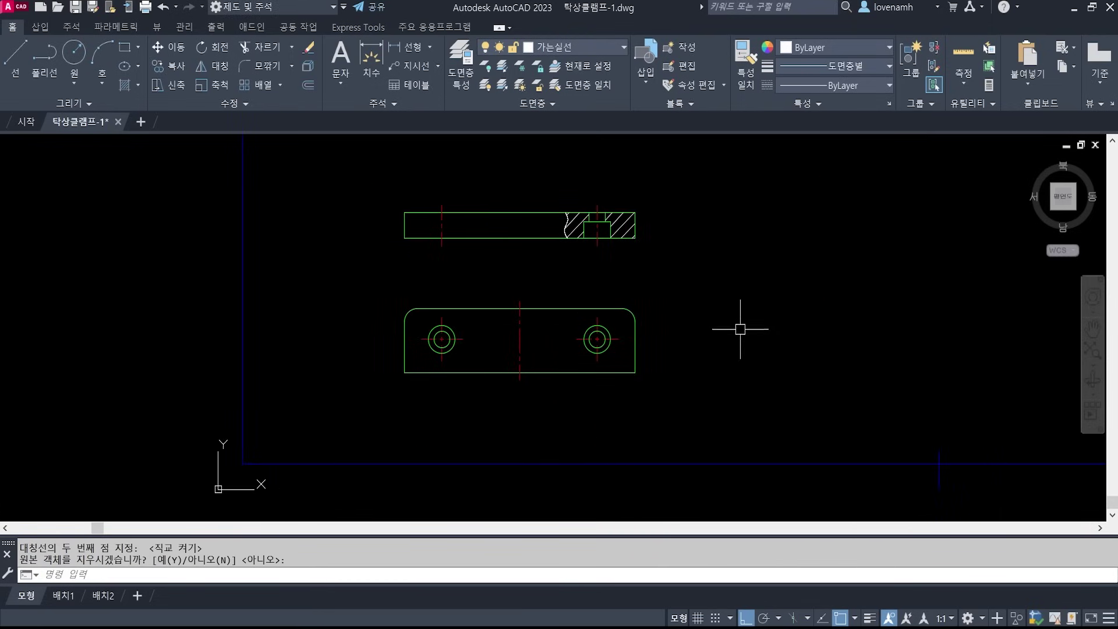
scroll(740, 329, up, 2)
key(Return)
key(Escape)
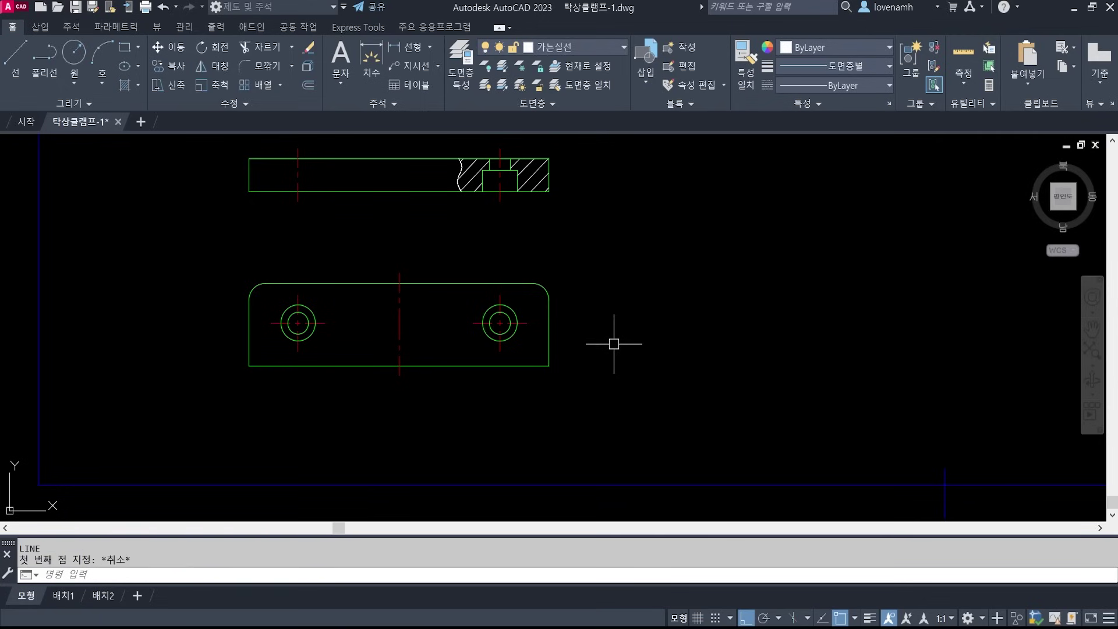
key(Return)
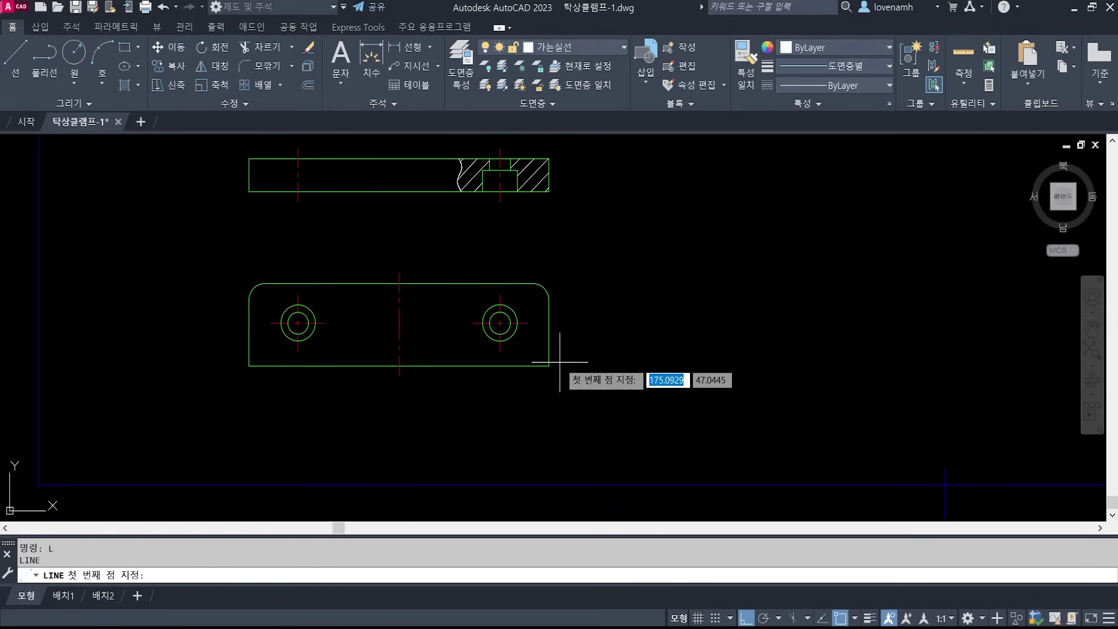
key(Escape)
key(Escape)
- On the 외형선 layer, project lines rightward from the front view's bottom-right corner and top edge, with a vertical line crossing the upper one
click(586, 46)
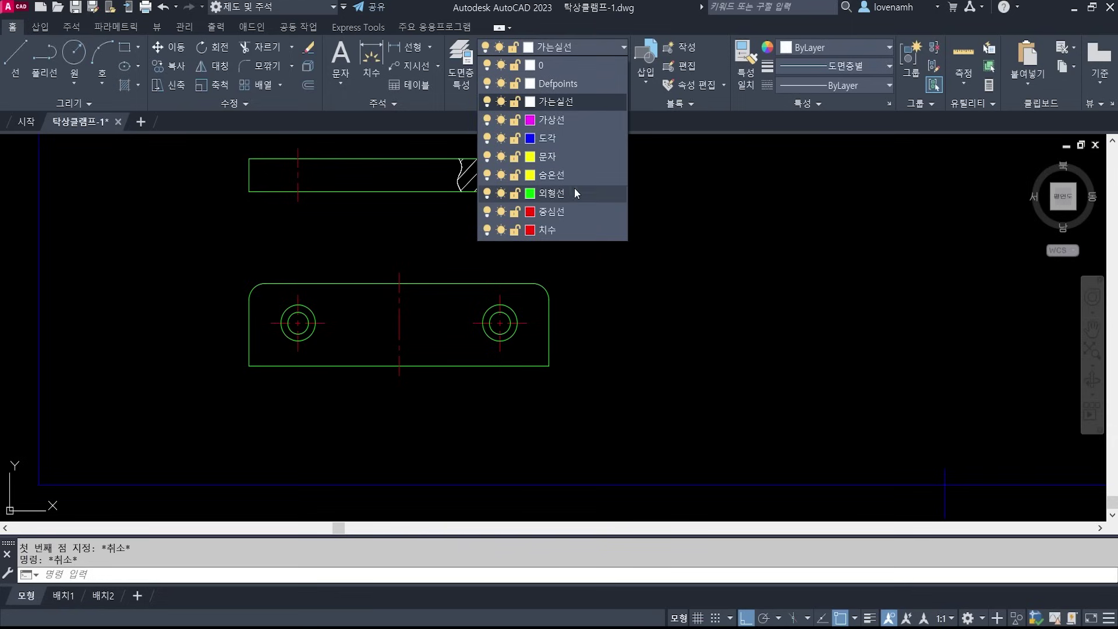
click(574, 188)
text(l)
key(Return)
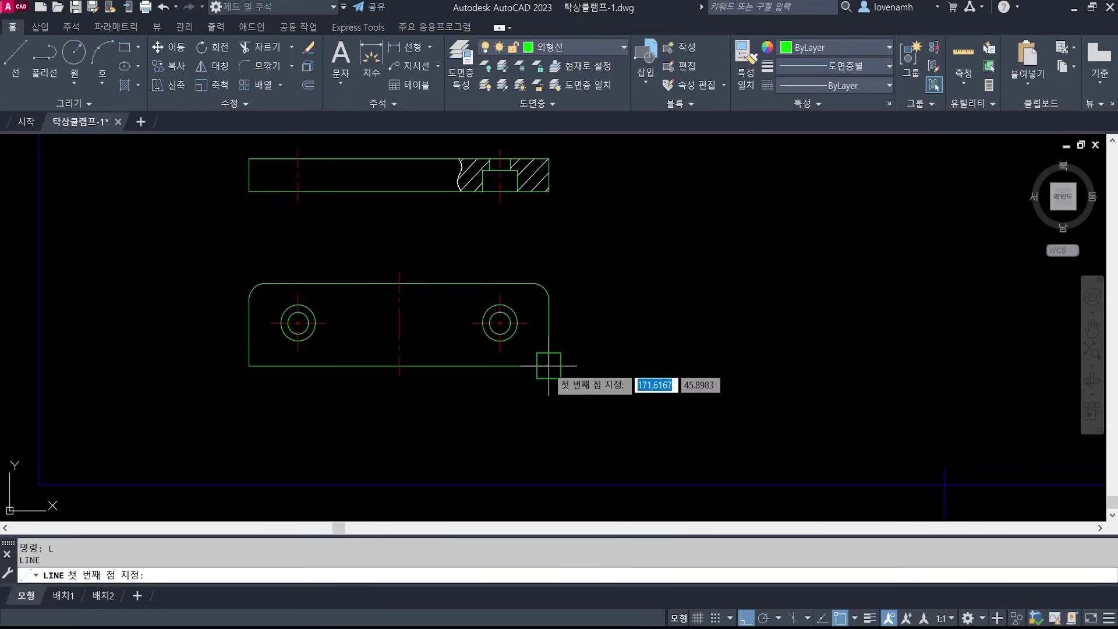
click(548, 366)
click(751, 216)
key(Return)
key(Return)
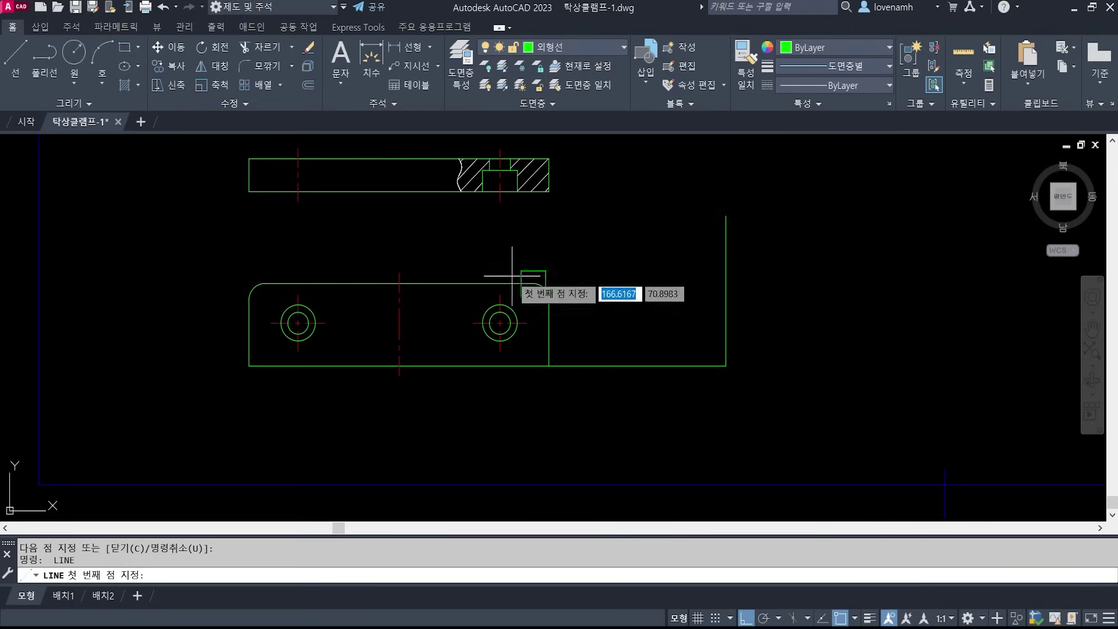
click(533, 284)
click(857, 284)
key(Return)
- Trim the projected top line and the vertical line beyond their intersection, right of the front view
text(tr)
key(Return)
click(785, 332)
click(668, 233)
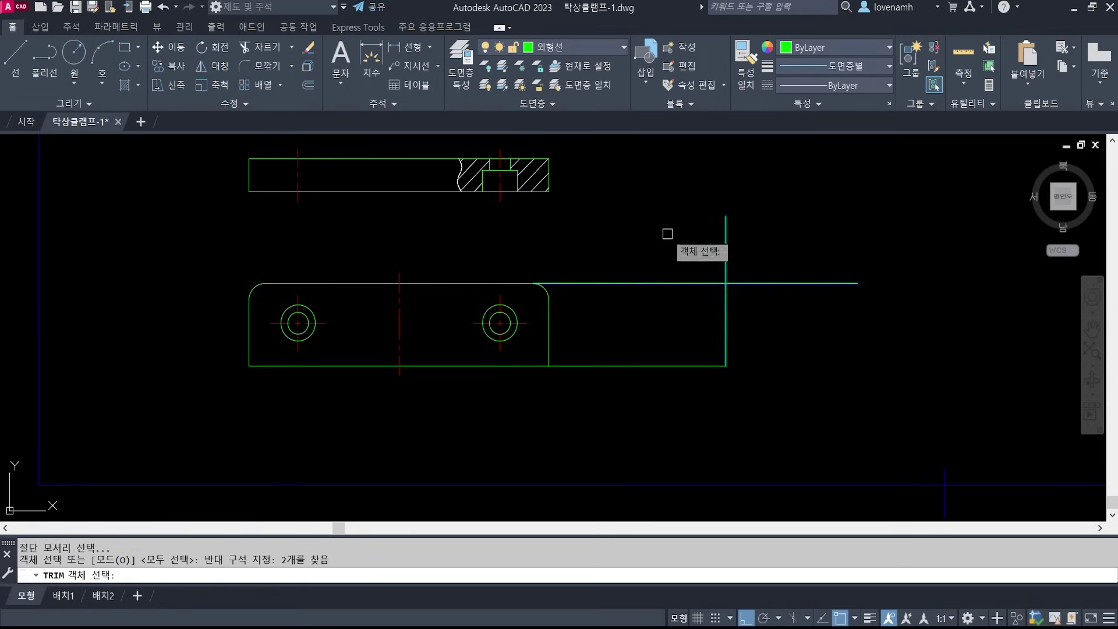
key(Return)
click(791, 312)
click(675, 211)
key(Return)
- Erase the two horizontal projection lines between the front view and the side view's vertical line
text(e)
key(Return)
click(676, 243)
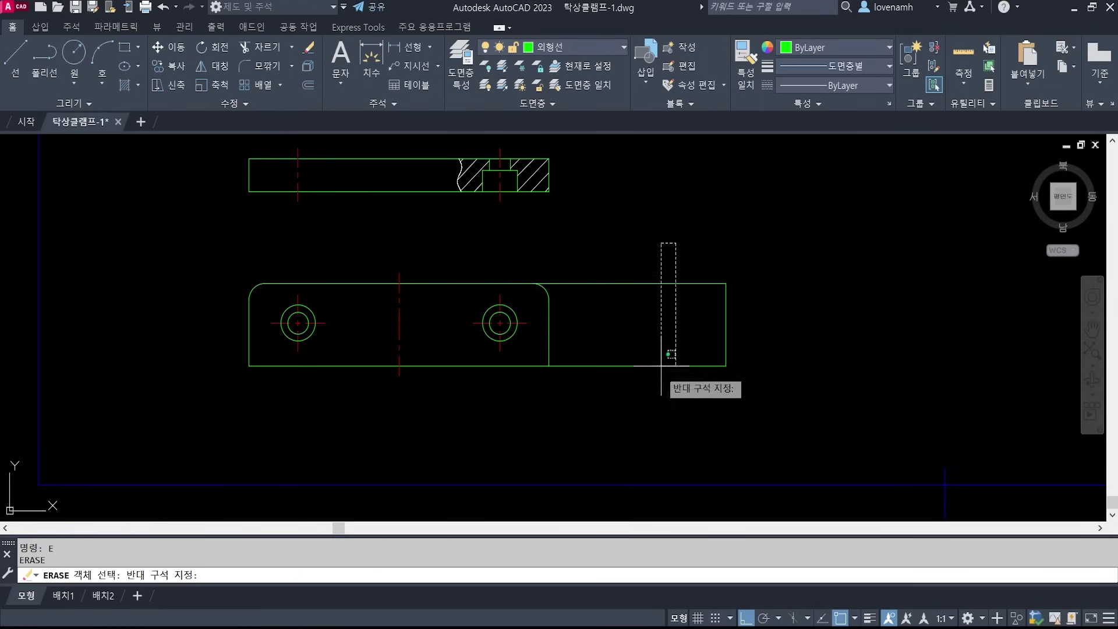
click(657, 417)
key(Return)
- Offset the side view's vertical line 10 to the right
text(o)
key(Return)
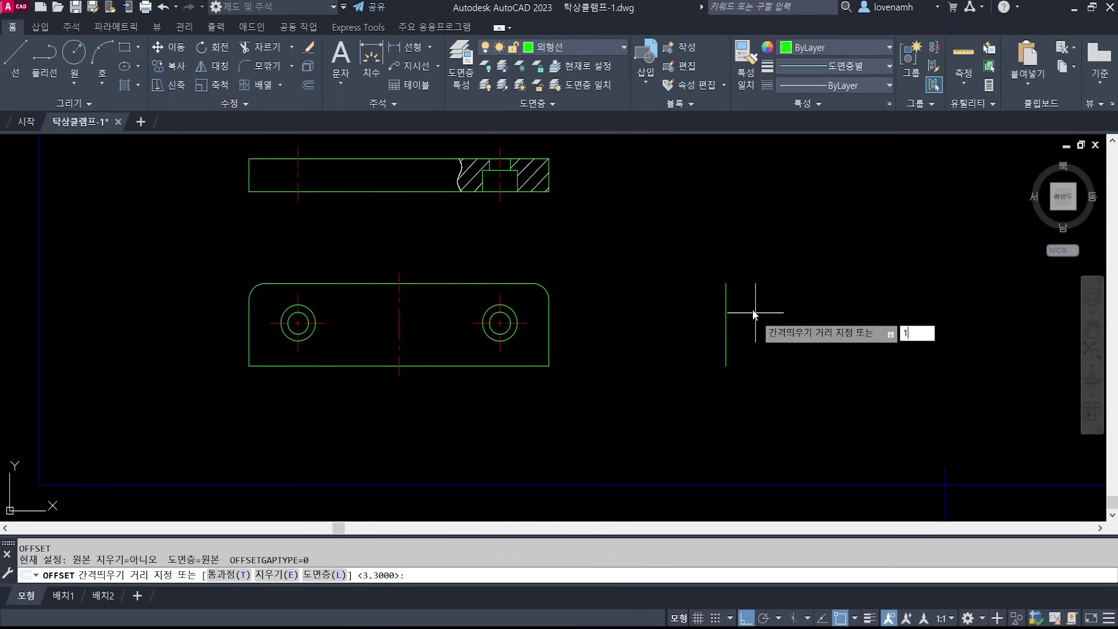
text(10)
key(Return)
click(726, 320)
click(793, 318)
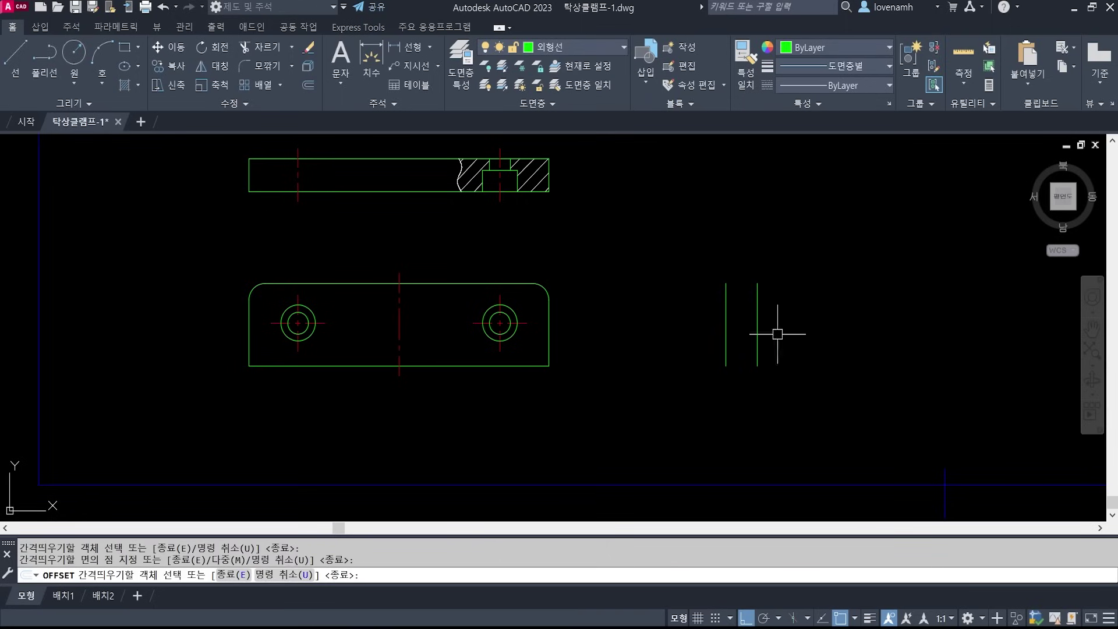
key(Return)
- Check the jaw plate in the reference image 탁상클램프_1.jpg and draw the side view's top edge between the two vertical lines
scroll(757, 321, up, 3)
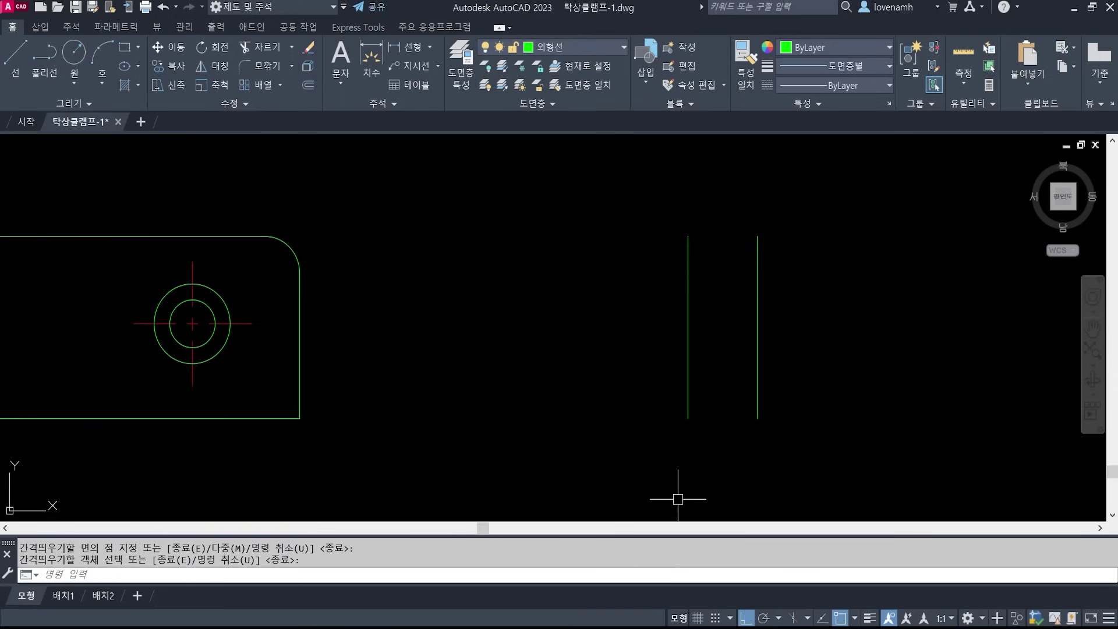
key(alt+Tab)
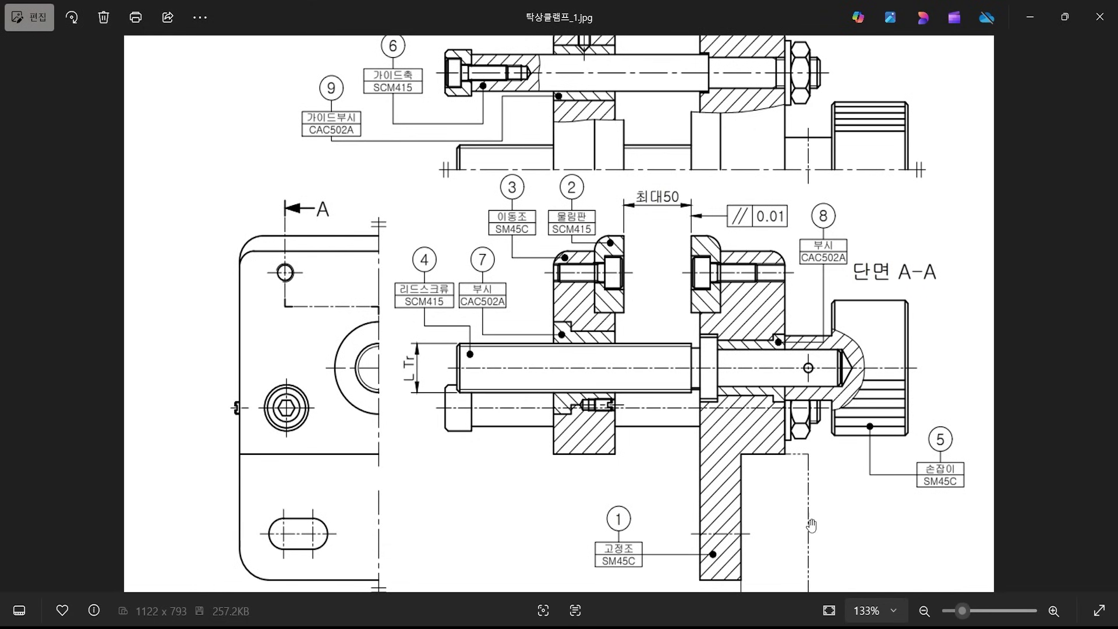
key(alt+Tab)
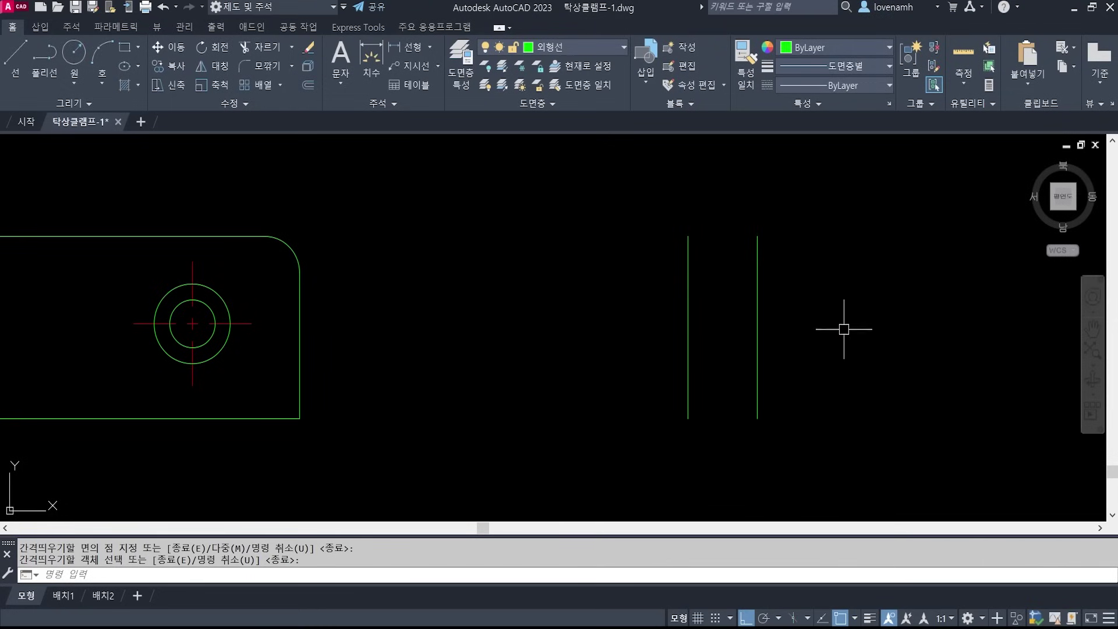
text(l)
key(Return)
click(687, 236)
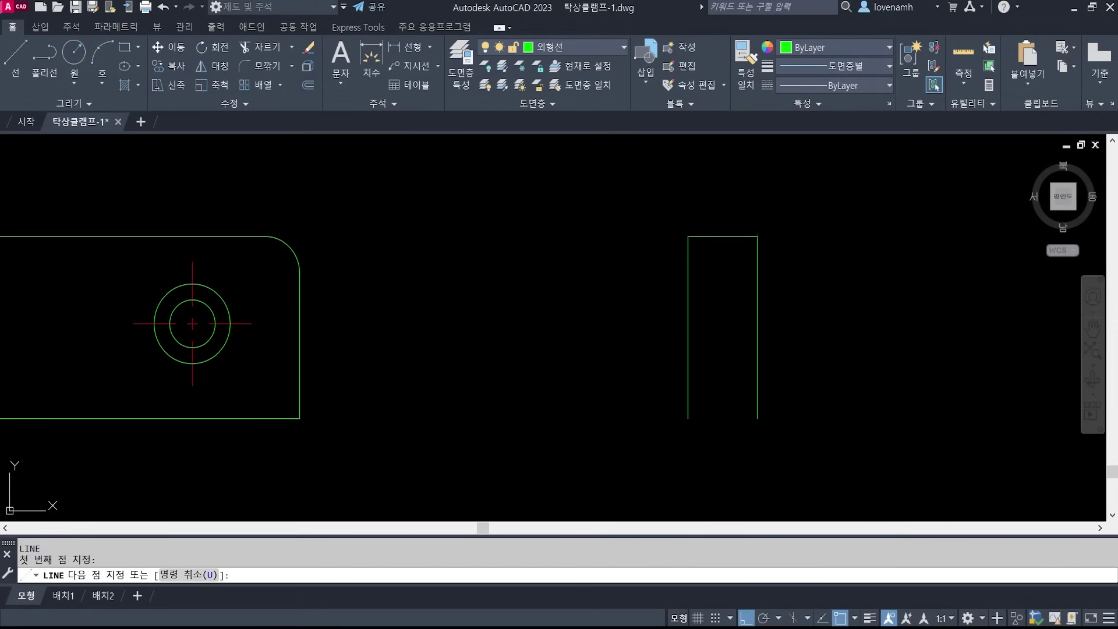
click(757, 236)
key(space)
- Draw the side view's bottom edge between the lower endpoints of its two vertical lines
click(695, 419)
key(Escape)
key(Escape)
key(space)
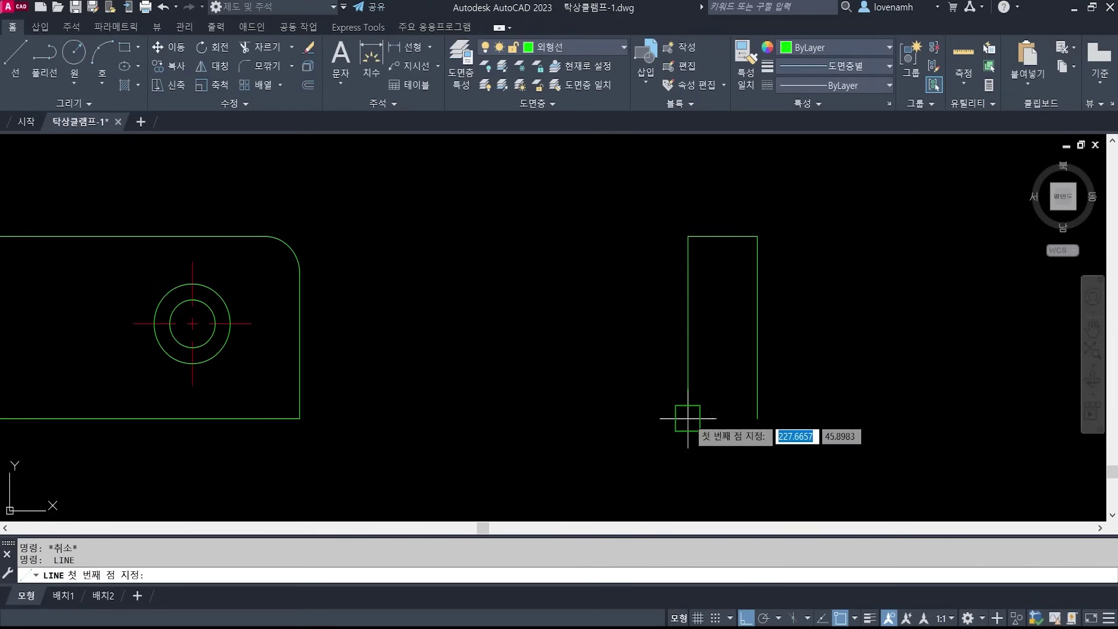
click(688, 418)
click(757, 418)
key(space)
- Fillet the side view's upper right corner with a radius of 5
scroll(723, 389, down, 1)
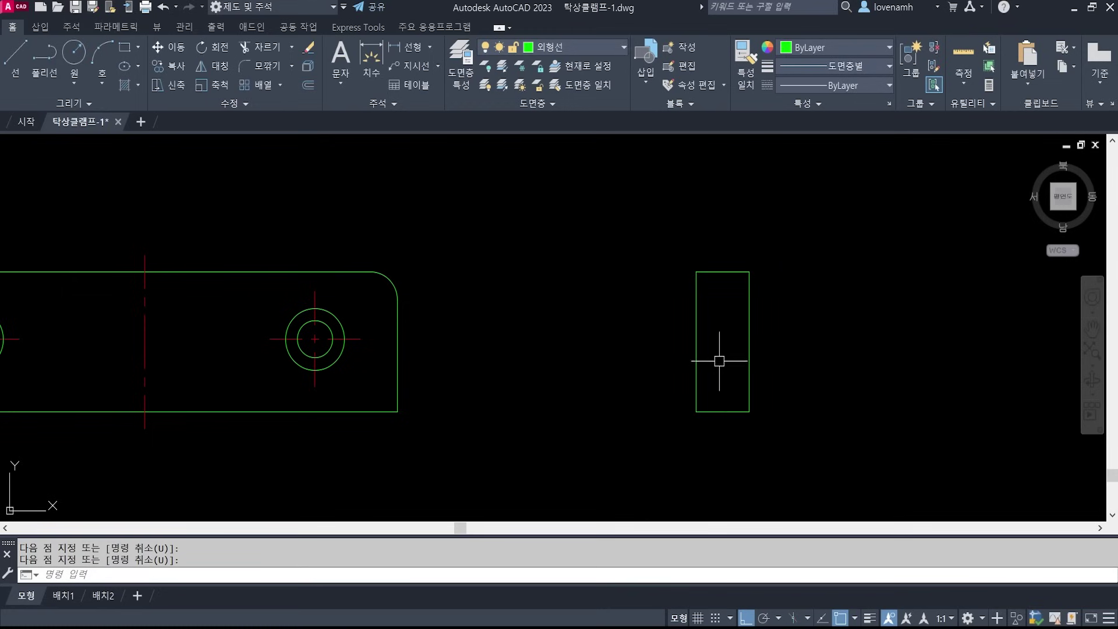
text(f)
key(space)
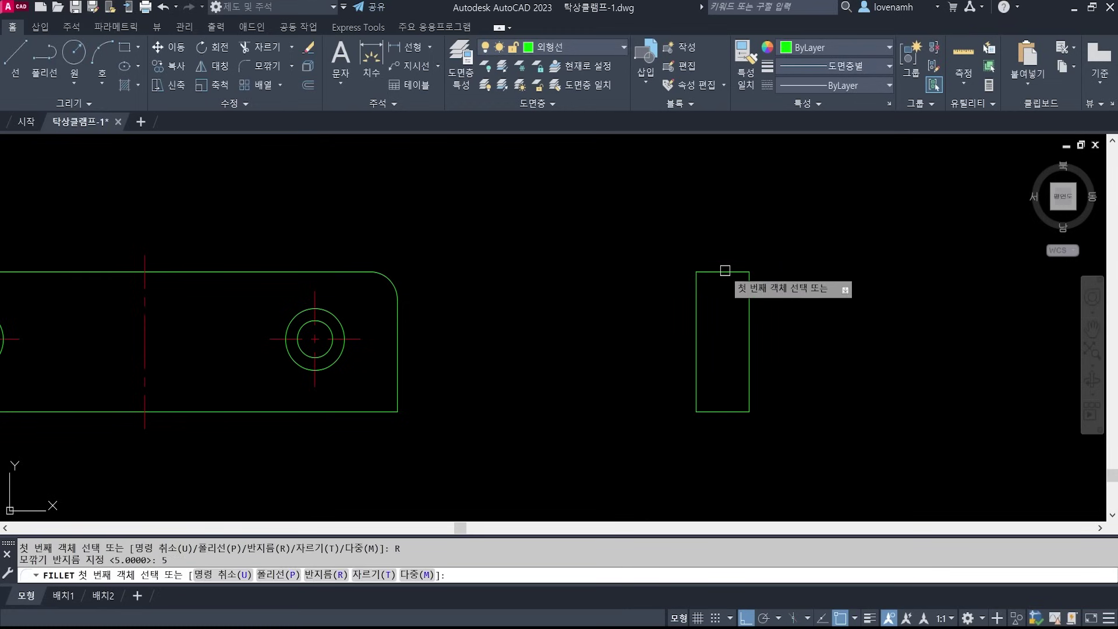
click(722, 271)
click(749, 318)
scroll(749, 317, down, 3)
scroll(722, 376, up, 3)
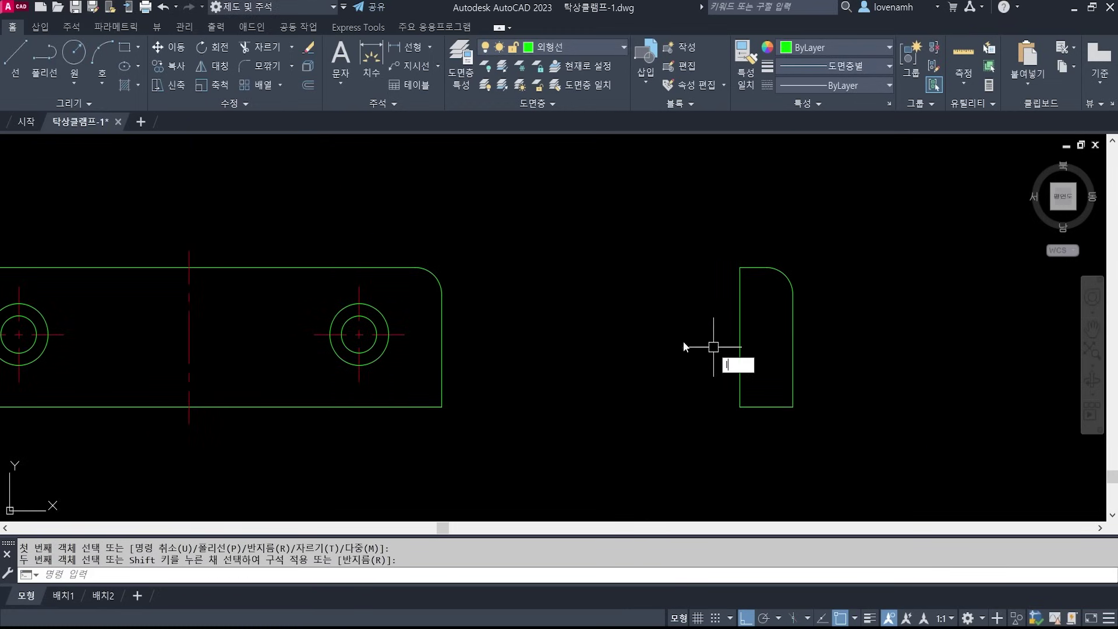
- Draw a horizontal line from the outer end of the right hole's centreline to just past the side view
text(l)
key(space)
click(404, 335)
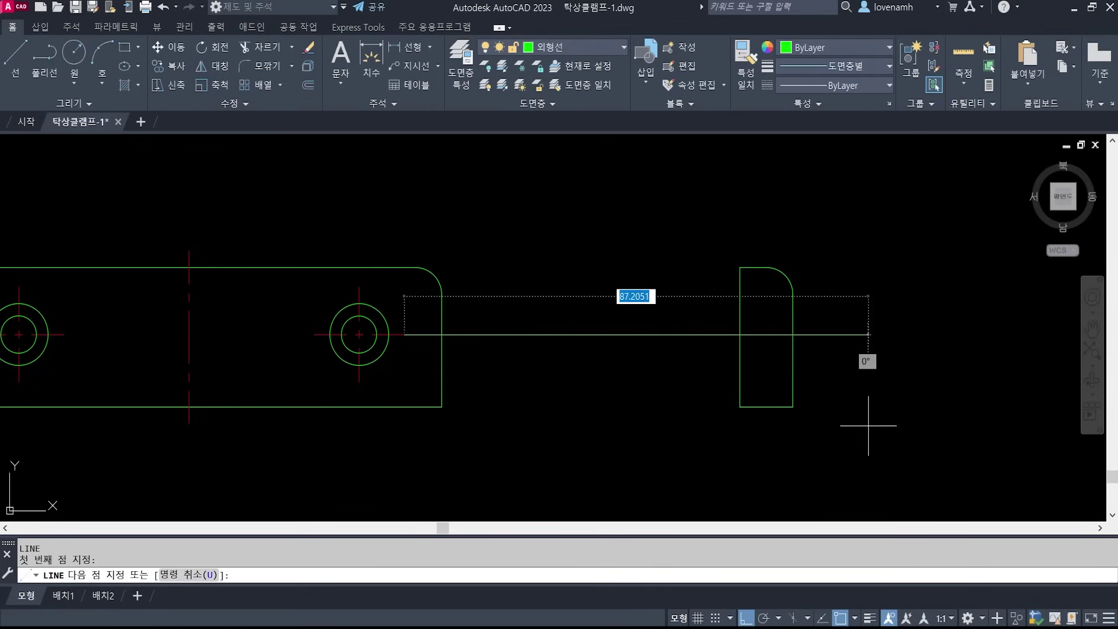
scroll(869, 425, down, 2)
scroll(926, 387, up, 2)
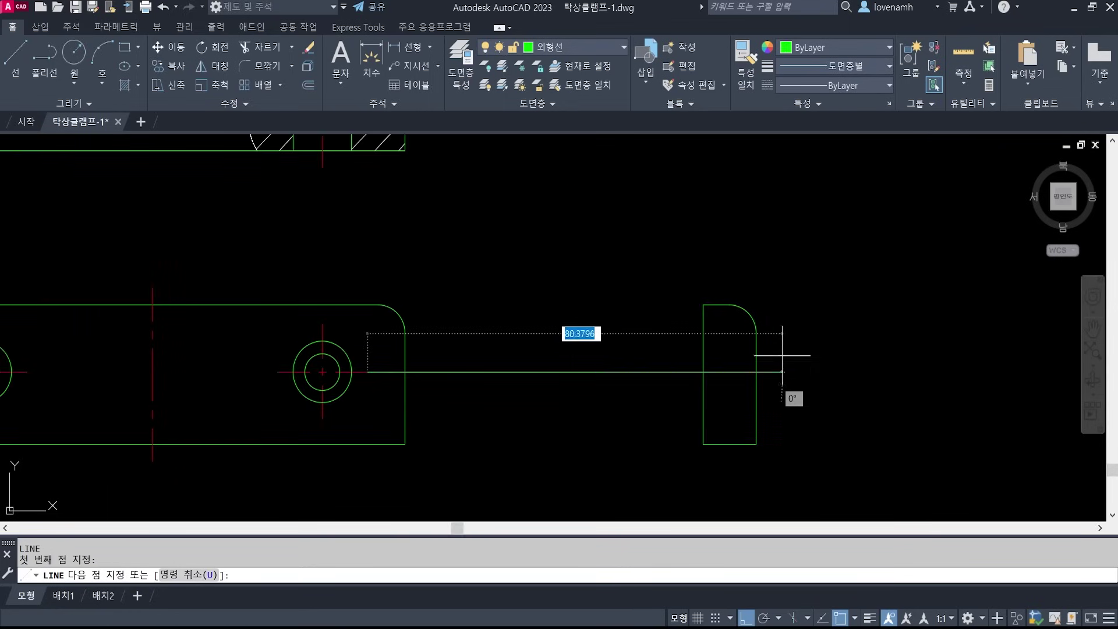
click(838, 361)
key(space)
- Trim the horizontal line on both sides of the side view so only the part between its vertical edges remains
text(tr)
key(space)
click(814, 392)
click(632, 409)
key(space)
click(659, 409)
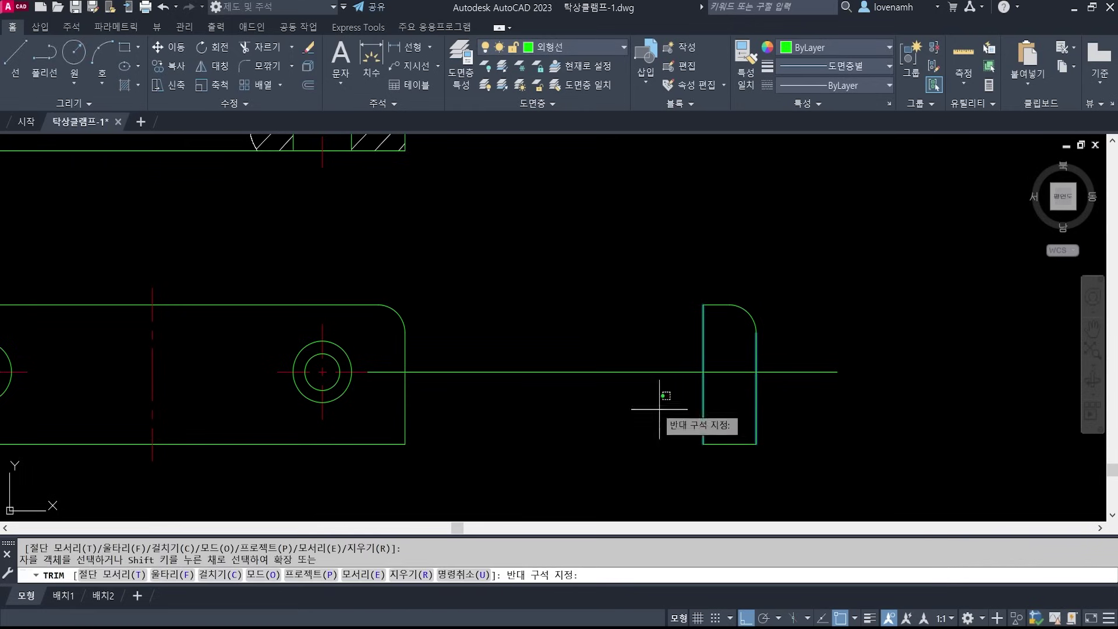
click(610, 291)
click(885, 393)
click(778, 295)
key(space)
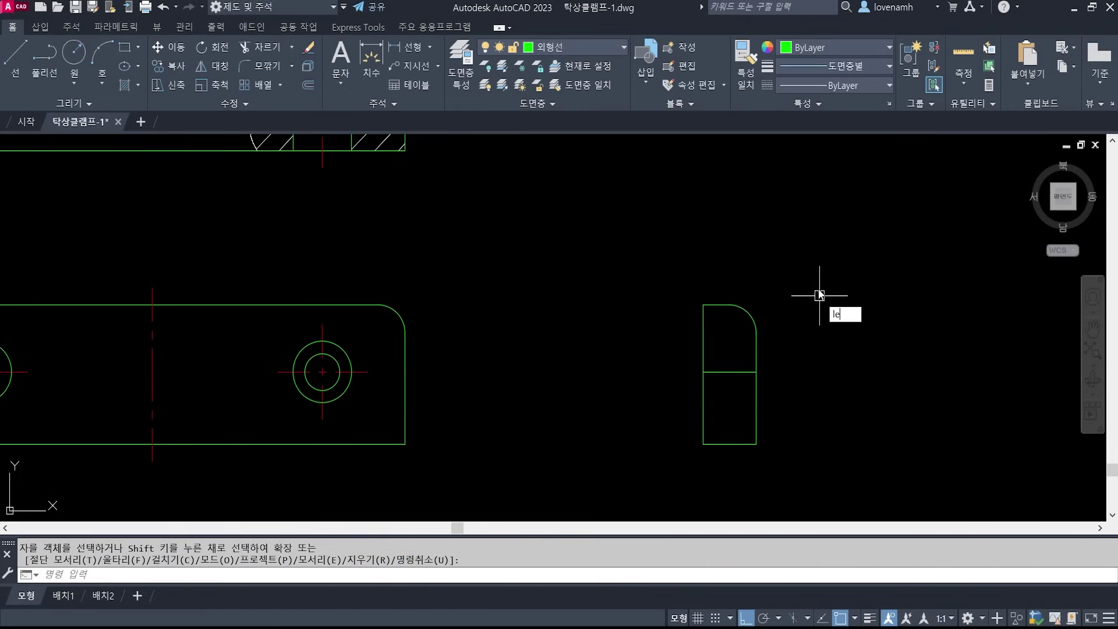
- Lengthen the side view's inner horizontal line by 3 at each end
text(len)
key(space)
text(de)
key(space)
text(3)
key(space)
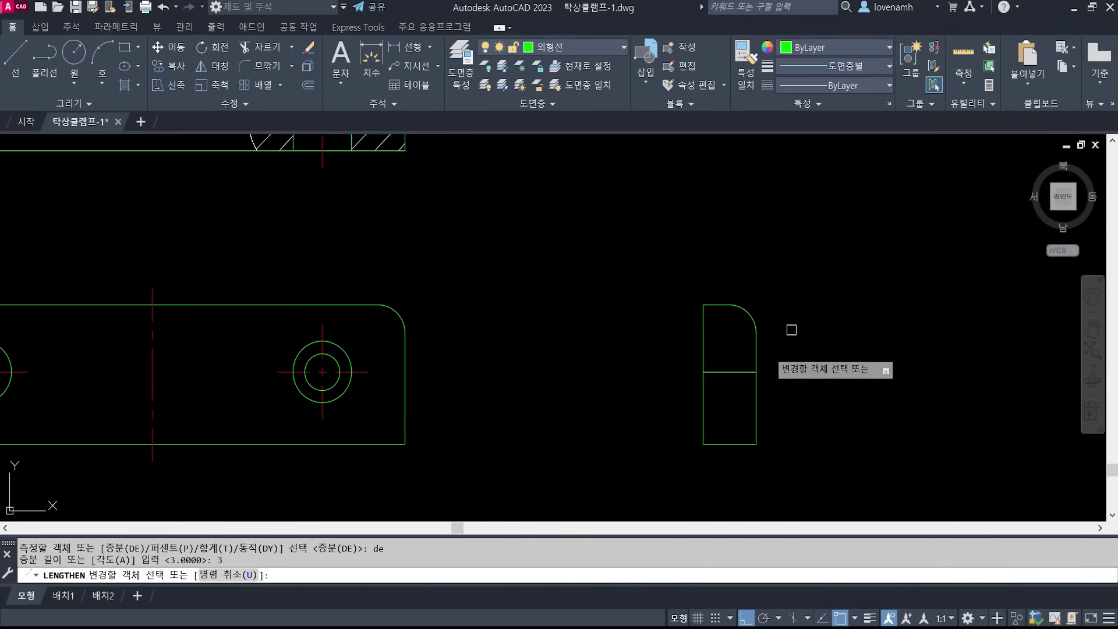
click(747, 371)
click(720, 377)
key(space)
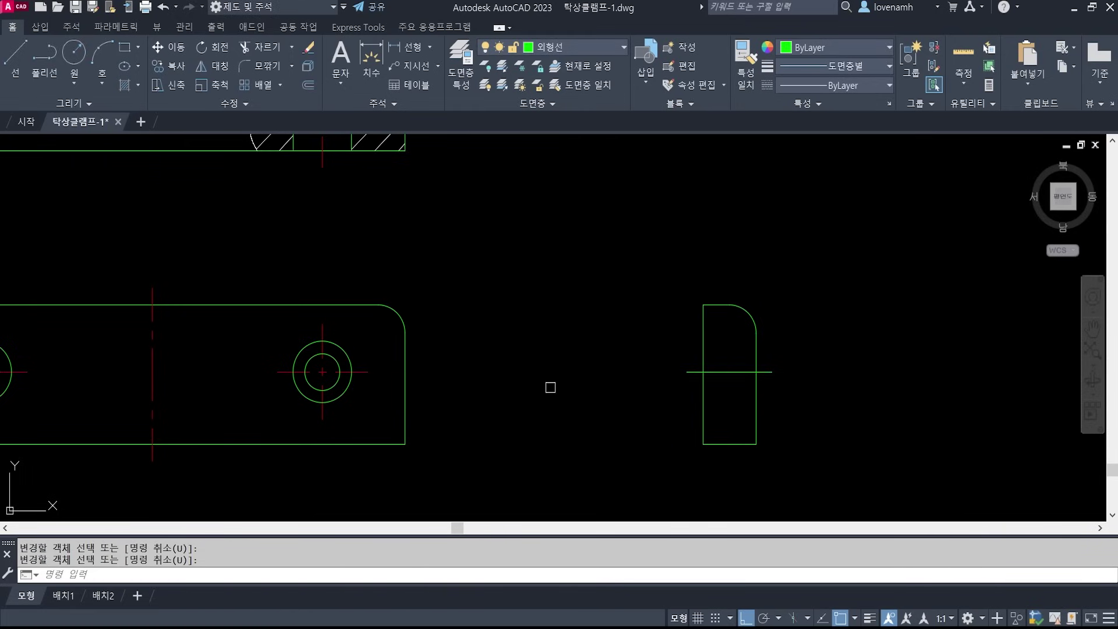
- Match the side view's lengthened horizontal line to the properties of the right hole's centreline
text(ma)
key(space)
click(365, 372)
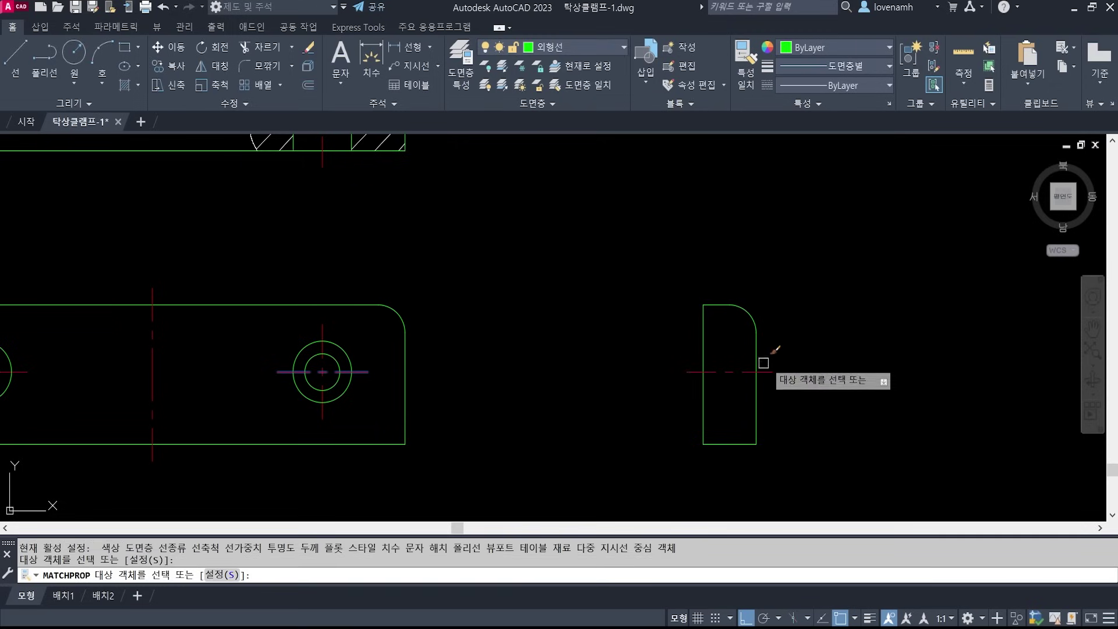
key(space)
- Move the whole side view about 10 to the left, towards the front view
scroll(838, 371, down, 2)
middle_drag(520, 374, 642, 352)
text(m)
key(space)
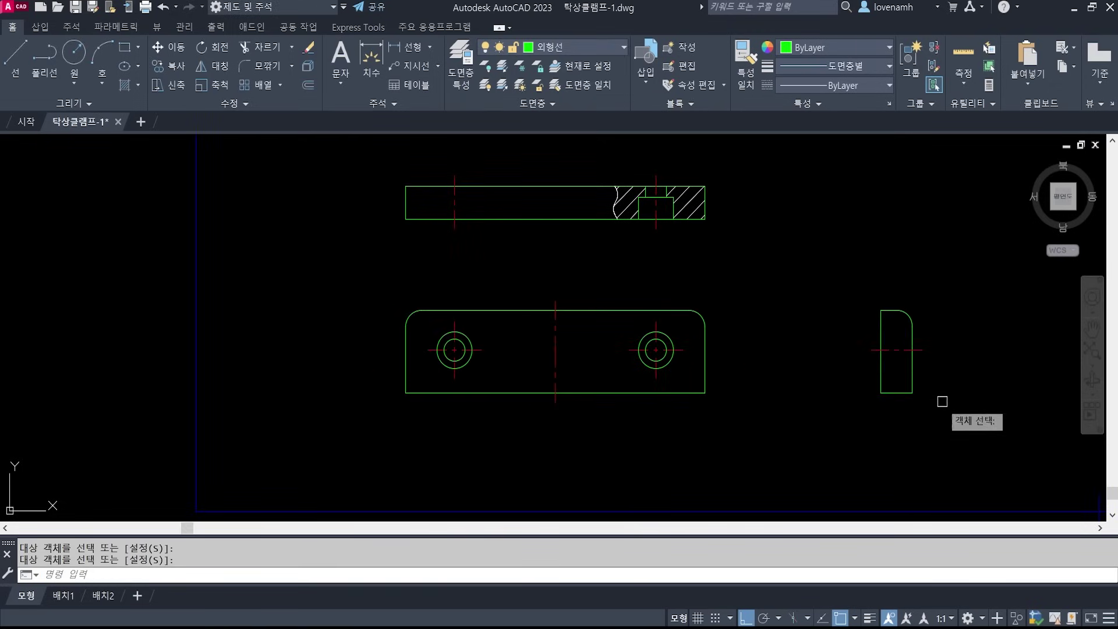
click(939, 417)
click(834, 249)
key(space)
click(890, 229)
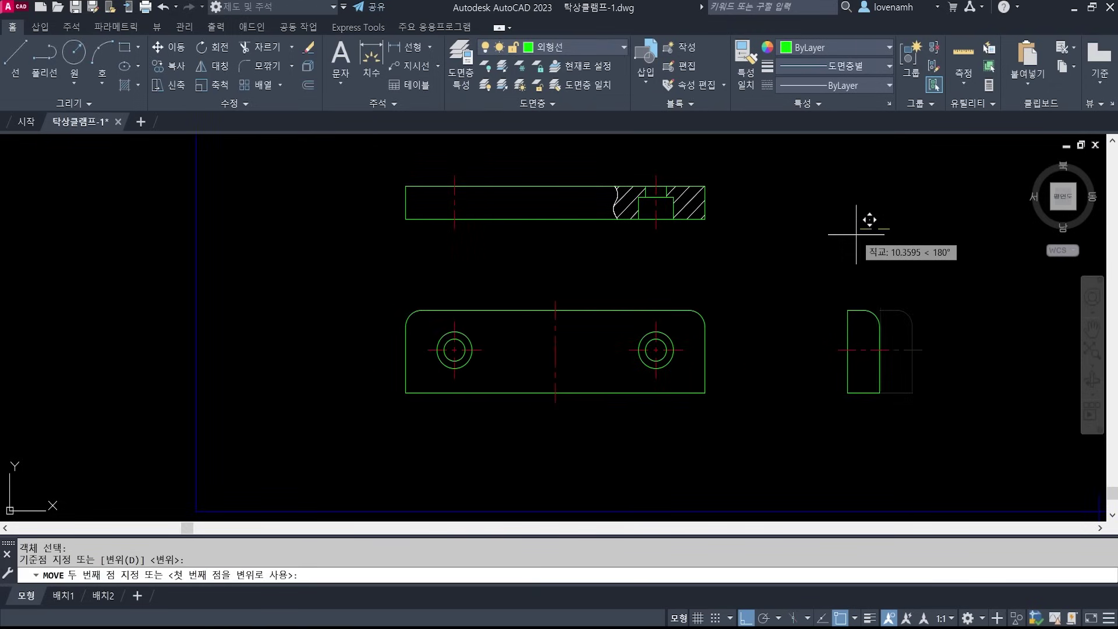
click(856, 237)
key(Escape)
key(Escape)
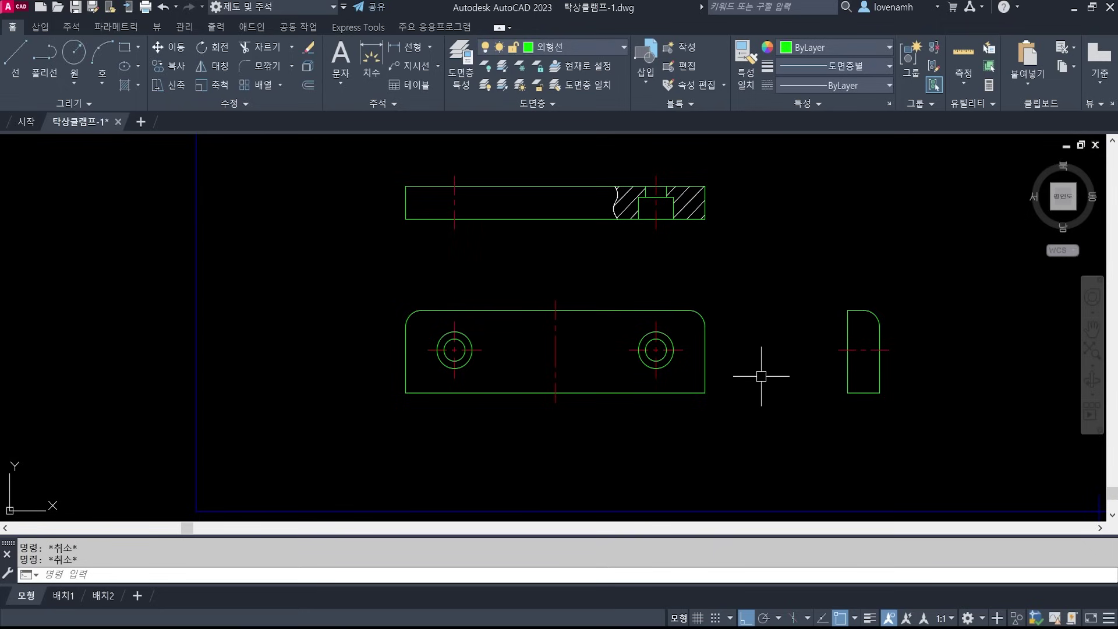
- Move the partially sectioned plan view slightly straight up, away from the front view
middle_drag(707, 335, 714, 412)
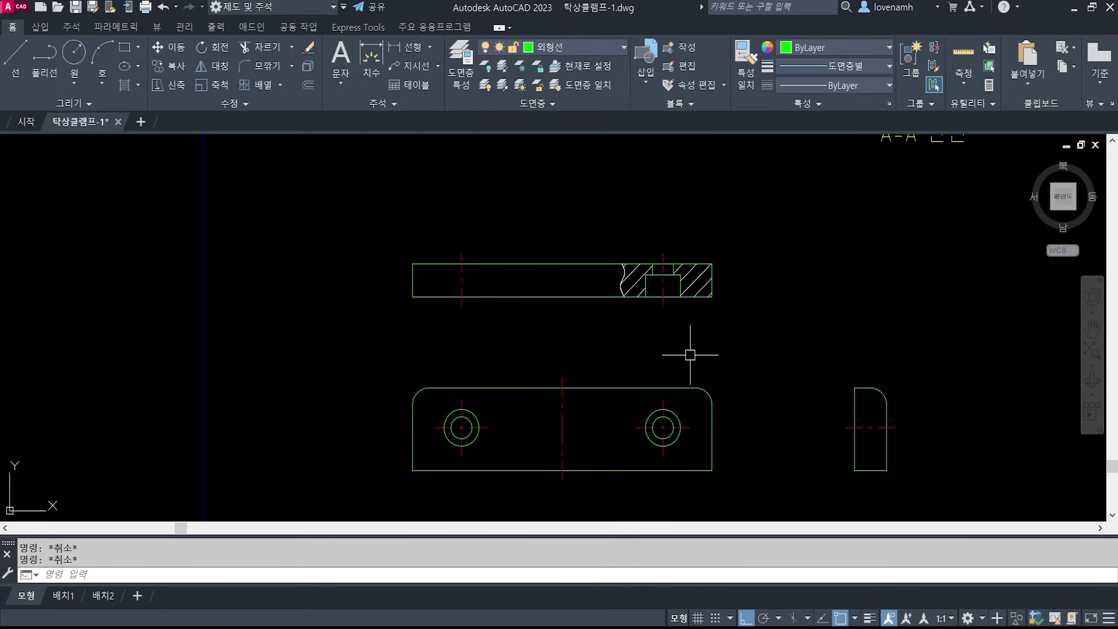
text(m)
key(space)
click(312, 208)
click(825, 328)
key(space)
click(774, 287)
click(775, 268)
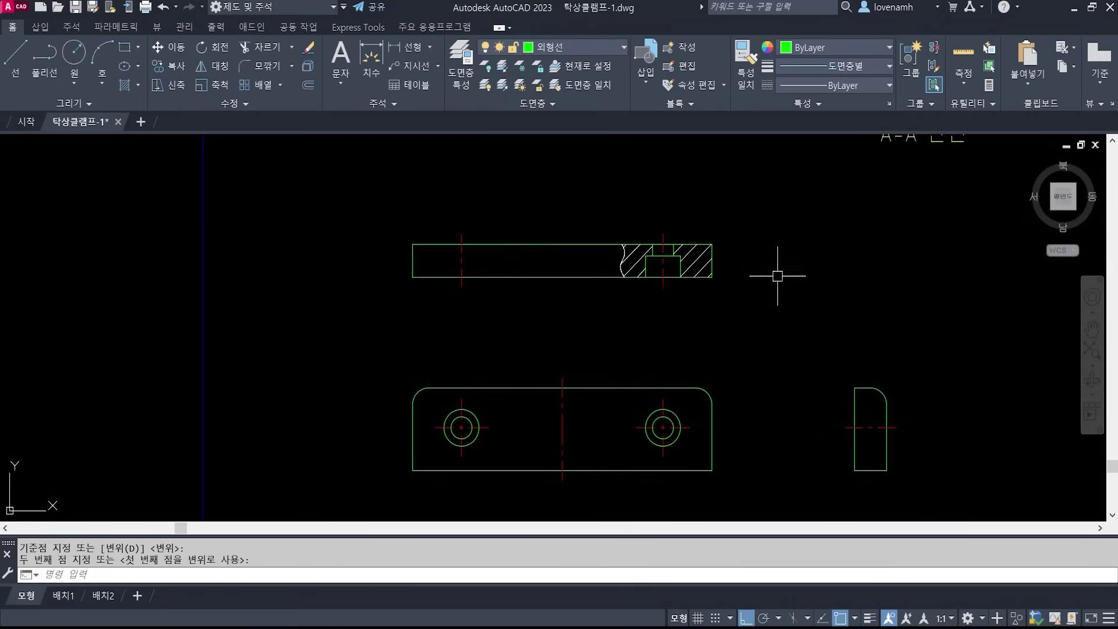
key(Escape)
key(Escape)
- Make 치수 the current layer and add a linear dimension between the two hole centres below the front view
middle_drag(654, 365, 653, 276)
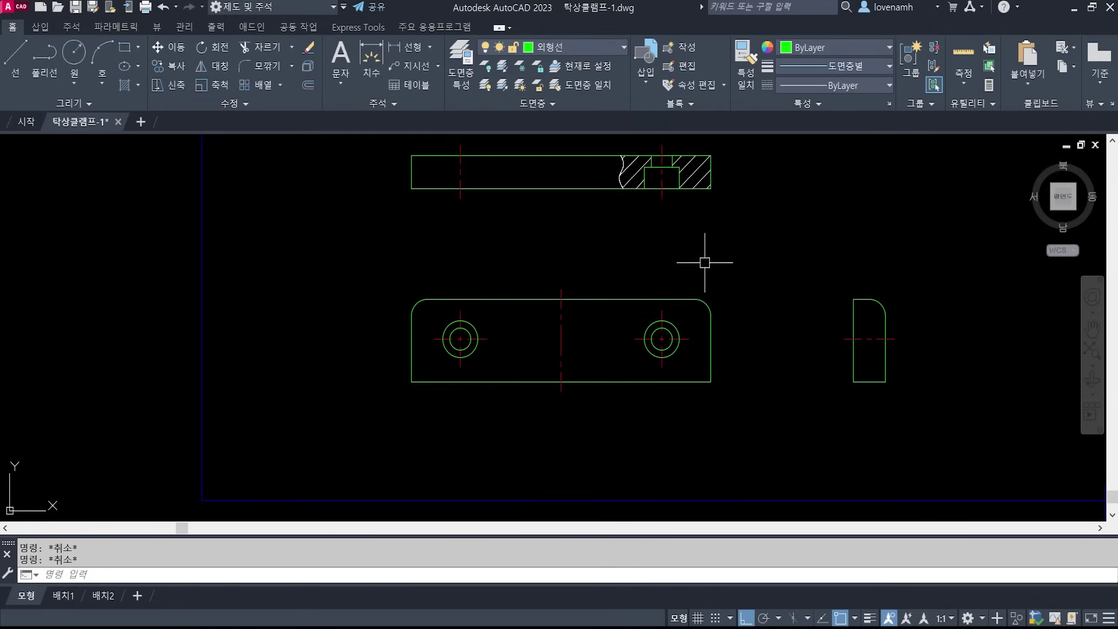
click(604, 52)
click(571, 224)
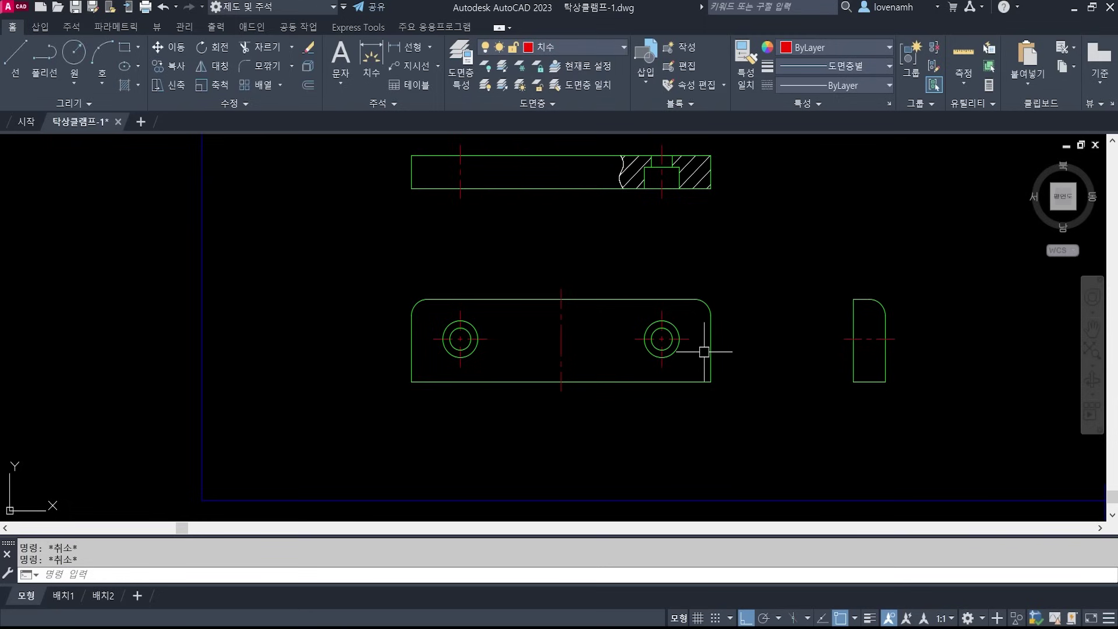
middle_drag(706, 352, 732, 355)
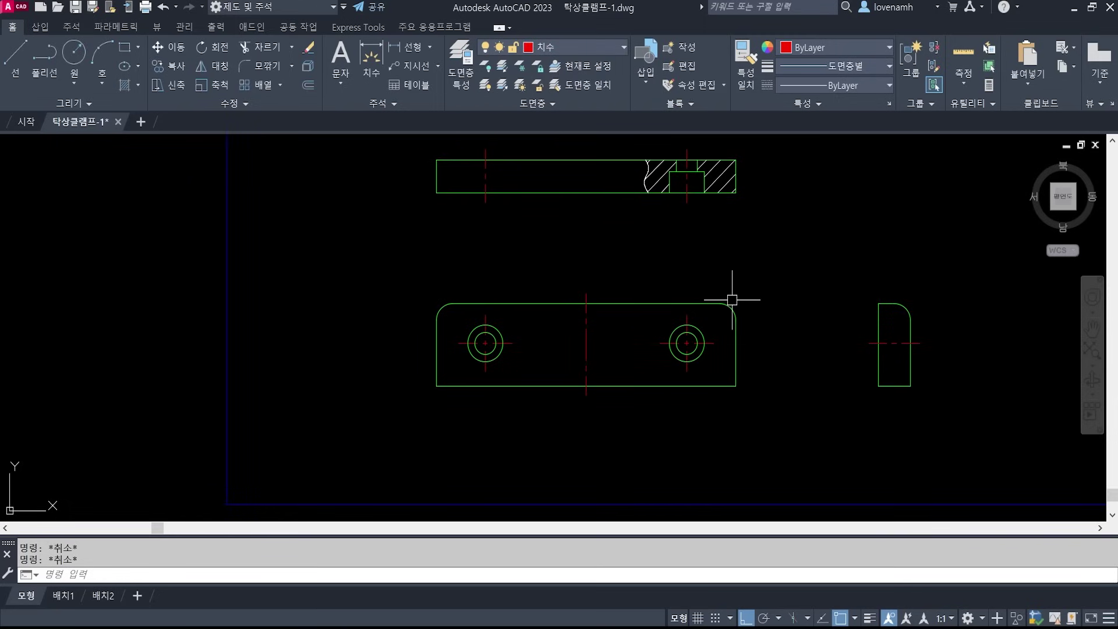
text(dli)
key(space)
scroll(548, 429, up, 1)
click(486, 343)
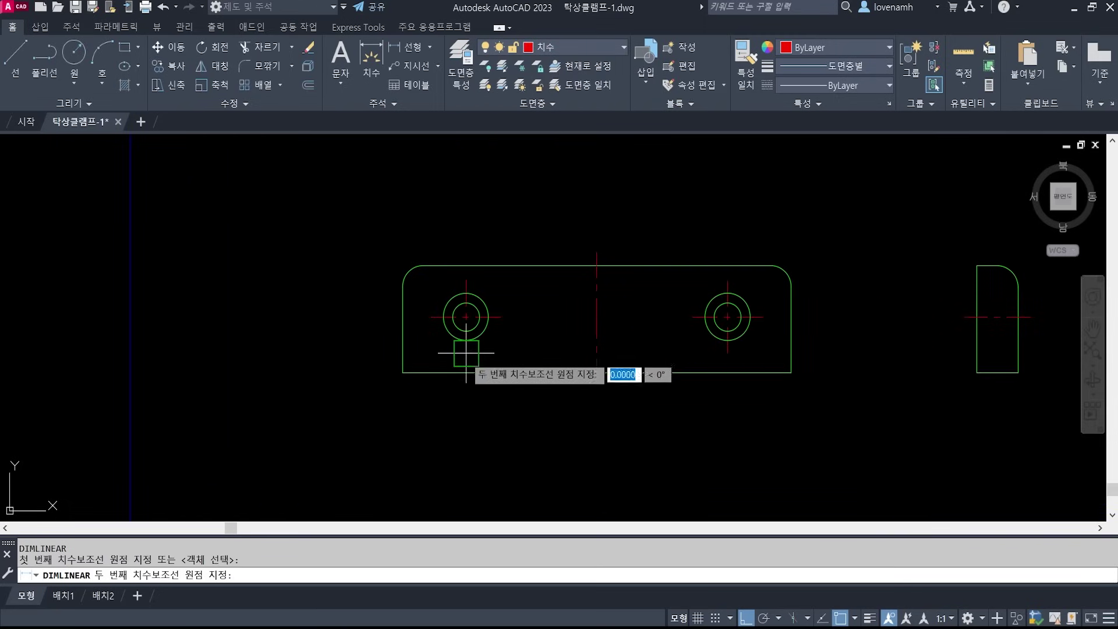
click(730, 357)
click(696, 410)
middle_drag(694, 417, 614, 291)
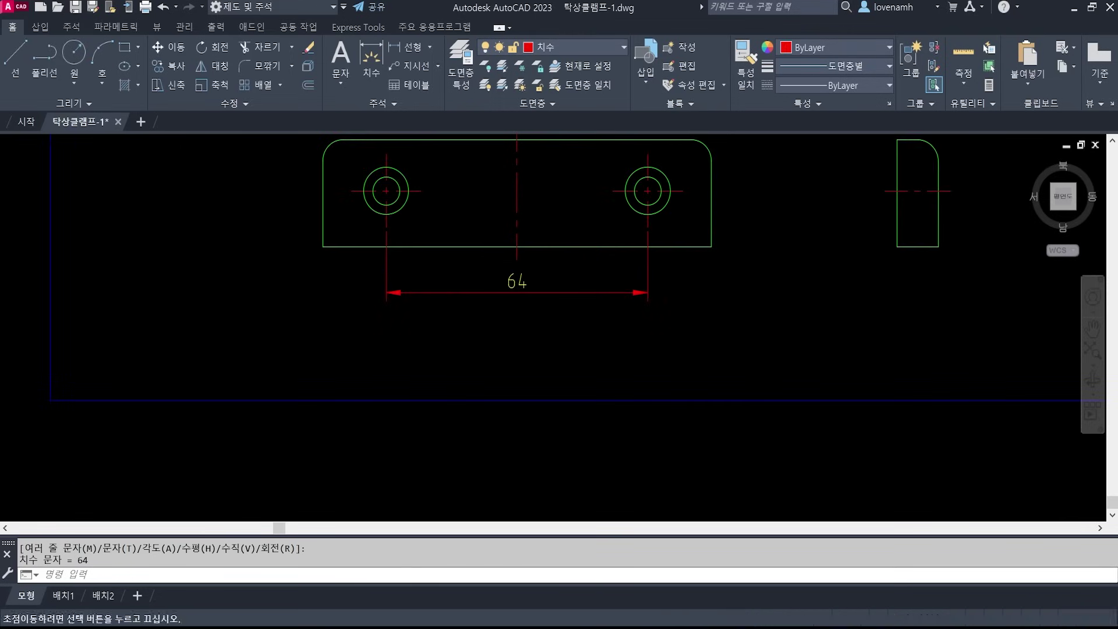
- Dimension the front view's overall width below the hole spacing dimension
key(space)
click(323, 246)
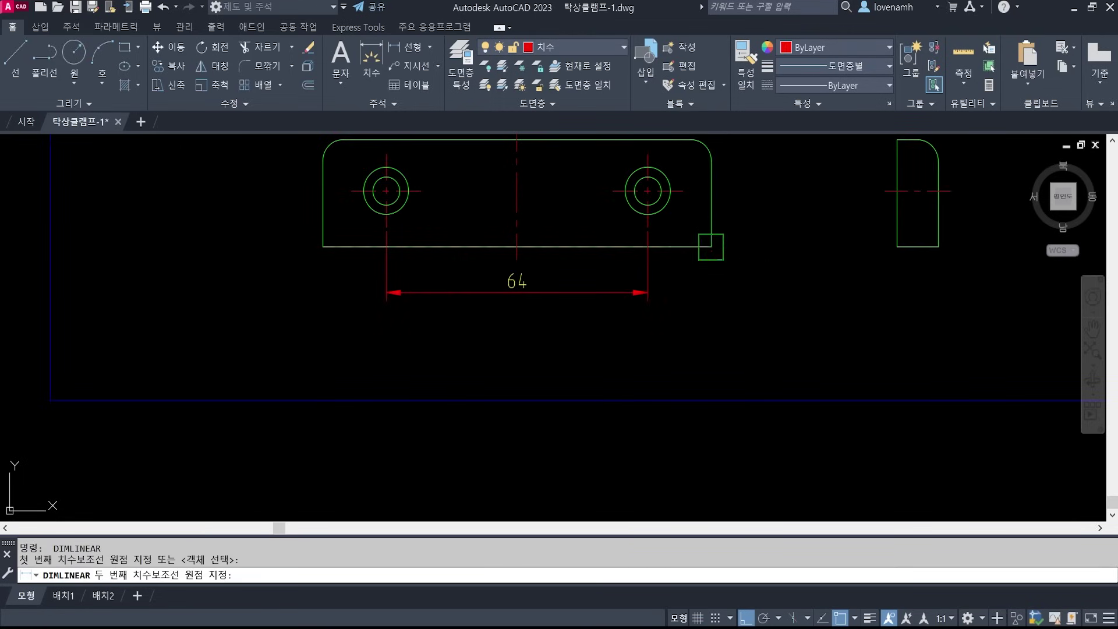
click(711, 247)
click(679, 327)
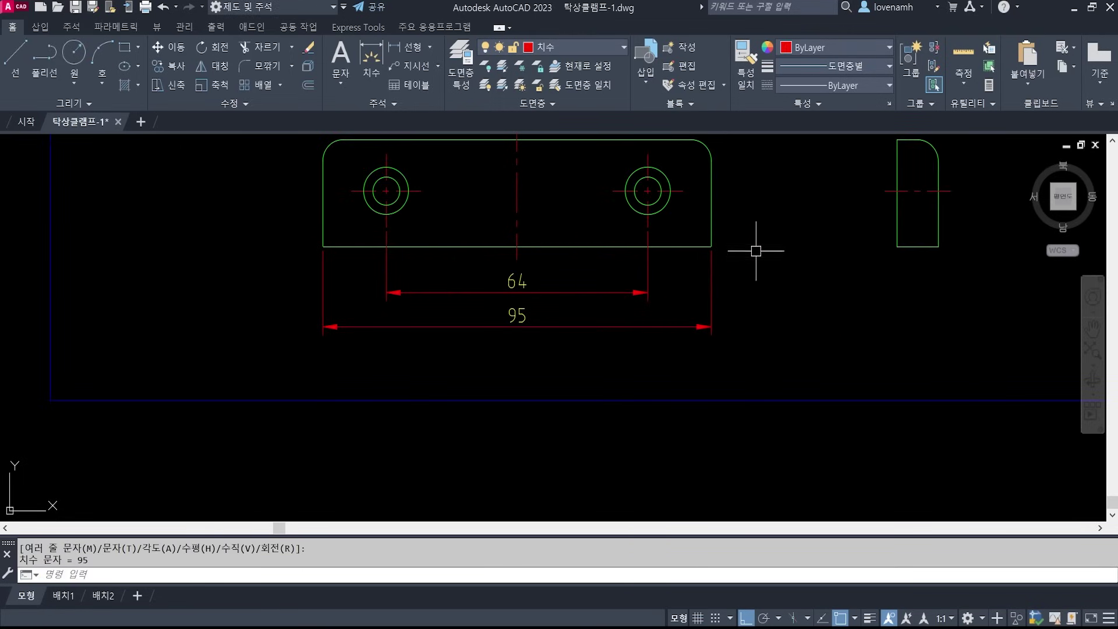
- Dimension the height from the front view's bottom edge to the hole centreline, beside its right edge
middle_drag(756, 251, 702, 340)
key(space)
click(657, 334)
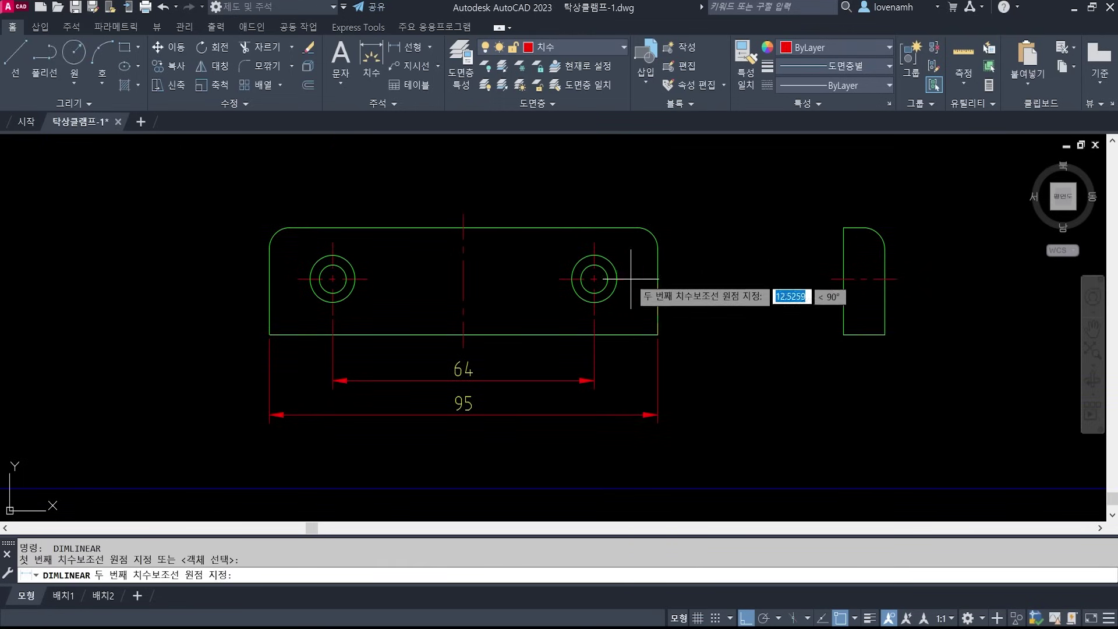
click(658, 279)
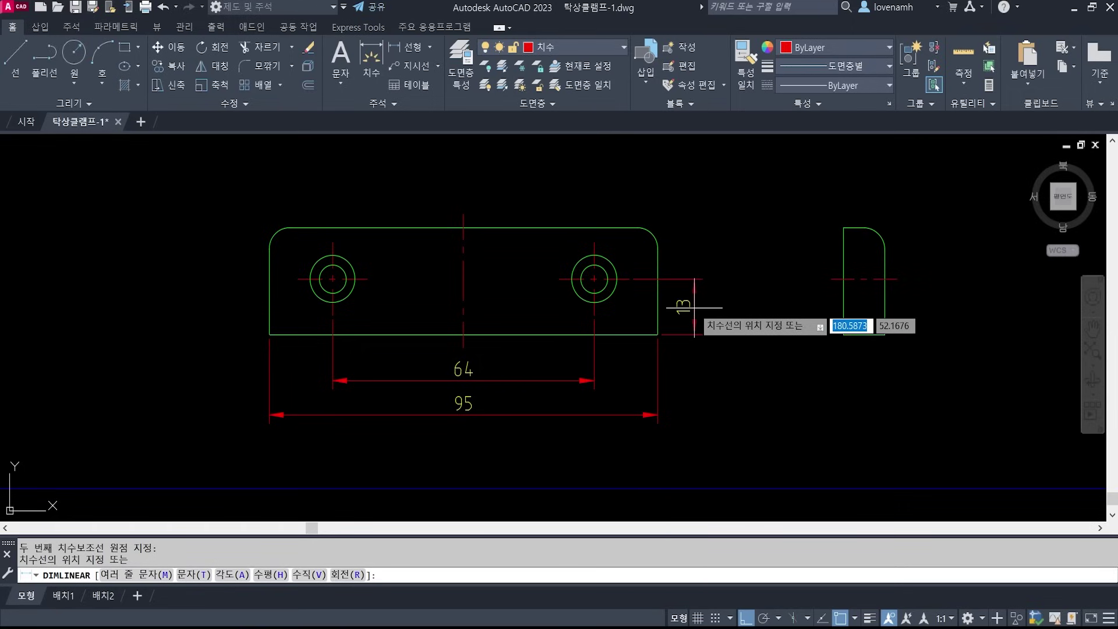
click(696, 310)
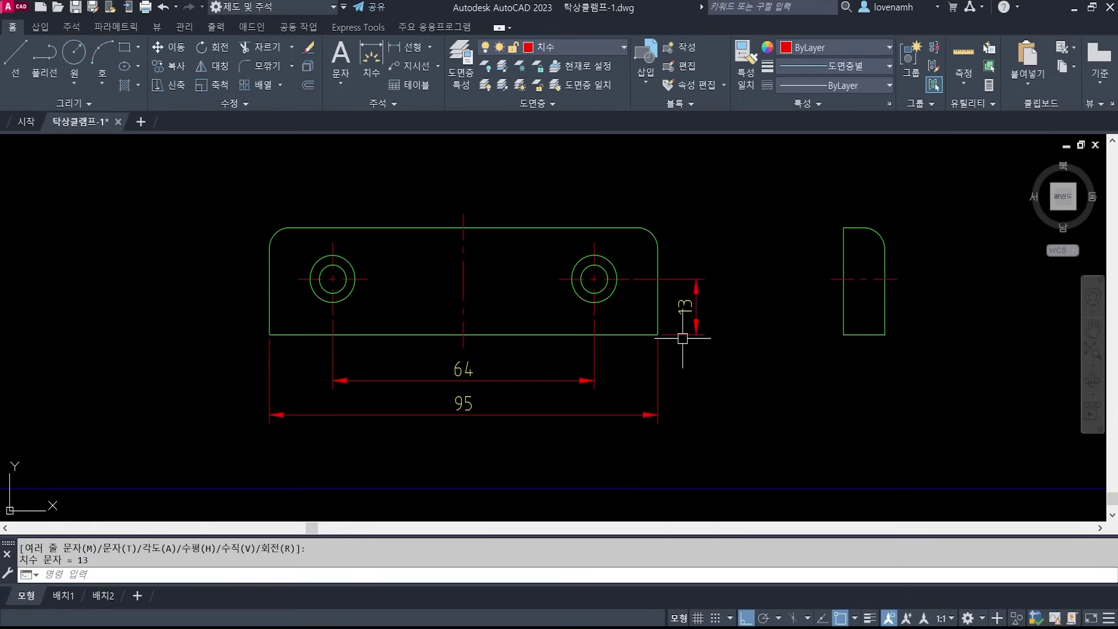
- Dimension the front view's overall height, outside the hole height dimension
key(space)
click(657, 334)
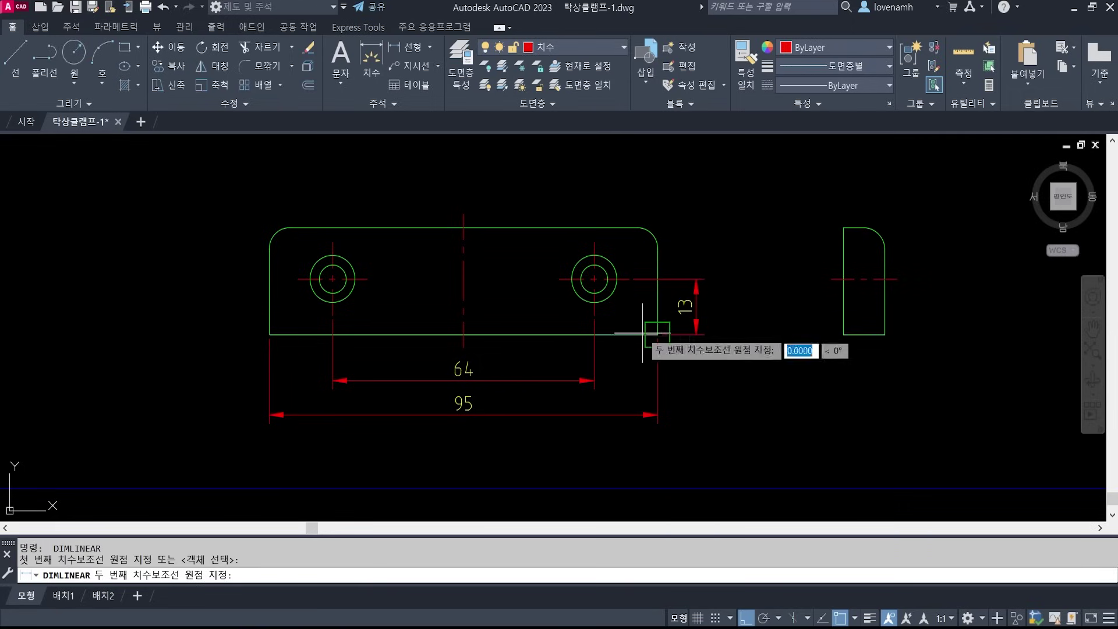
click(637, 228)
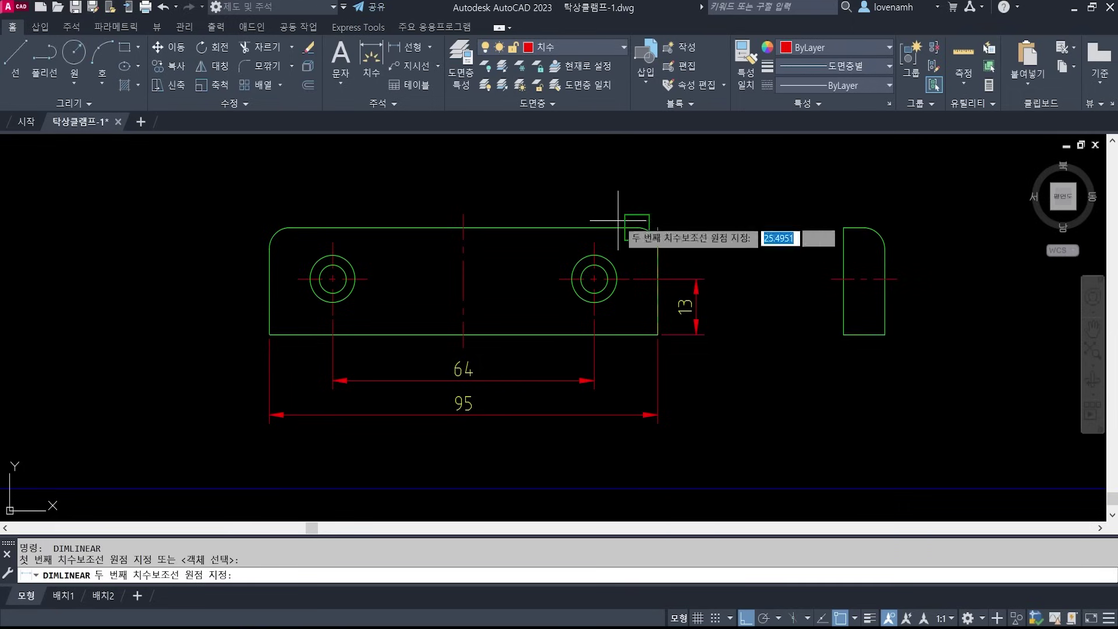
click(735, 257)
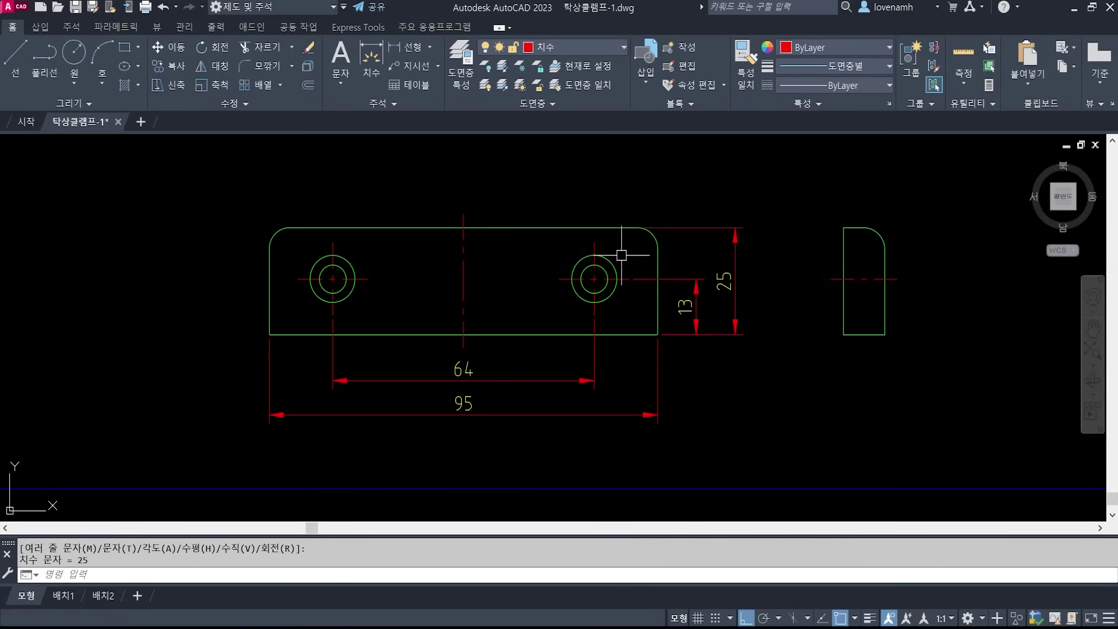
- Add a radius dimension to the front view's upper left rounded corner, placed outside the outline
middle_drag(621, 255, 677, 318)
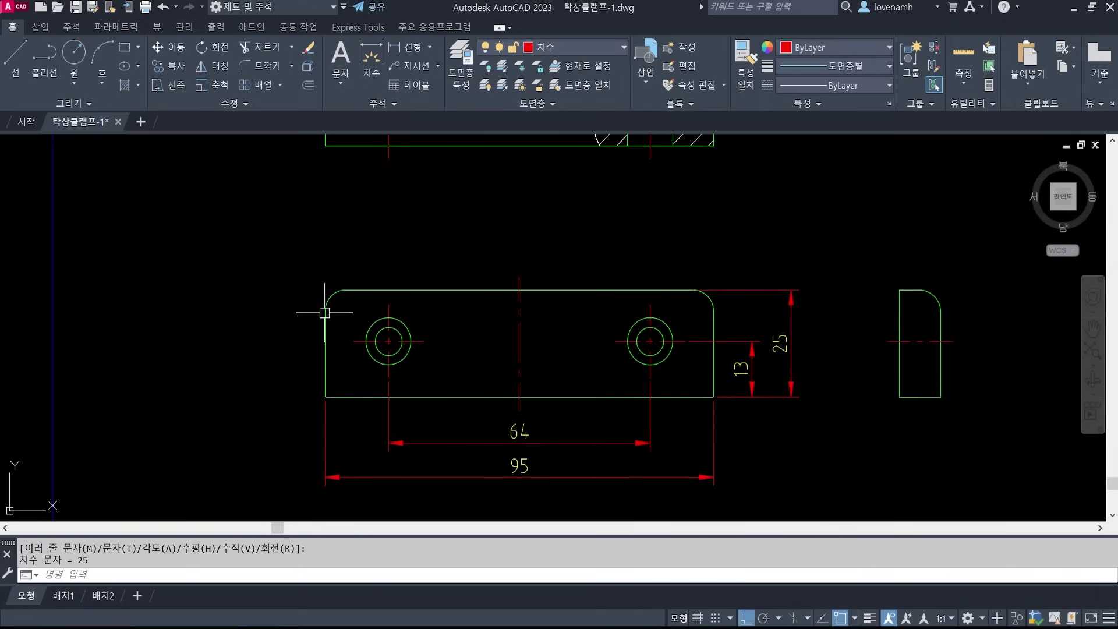
click(432, 53)
click(423, 198)
click(336, 298)
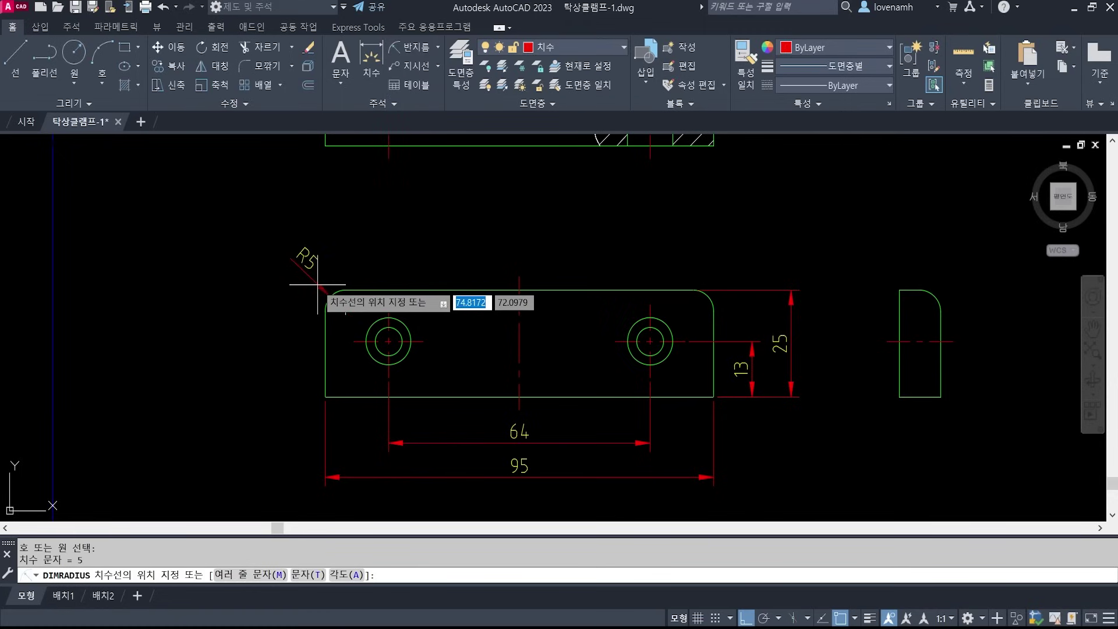
click(323, 287)
- Edit the corner radius dimension's text to read 2-R5
text(ed)
key(Return)
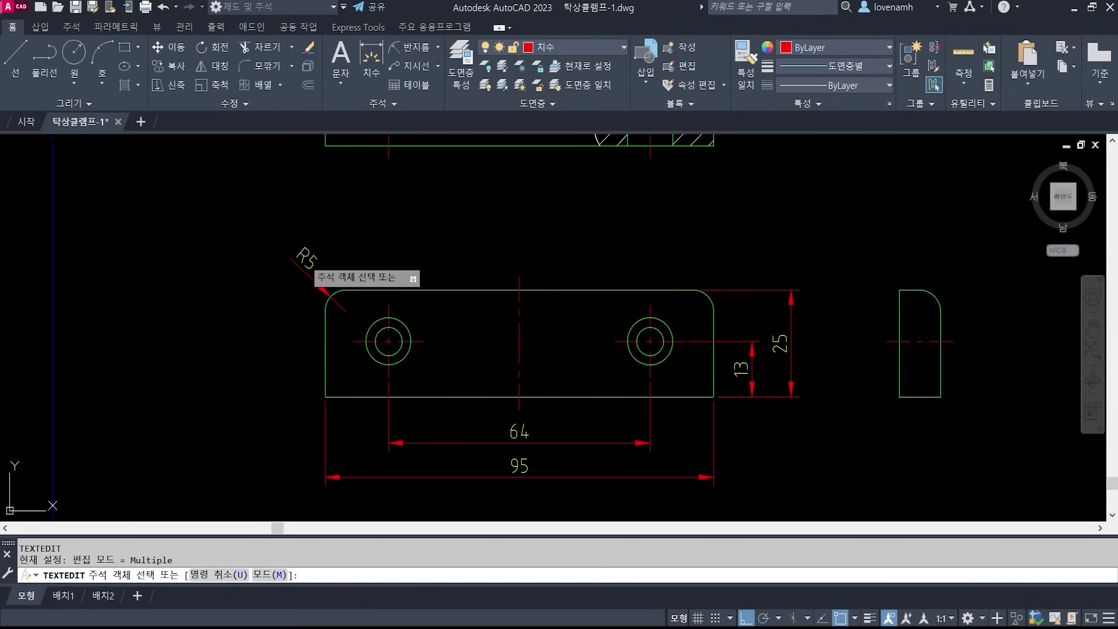
click(306, 258)
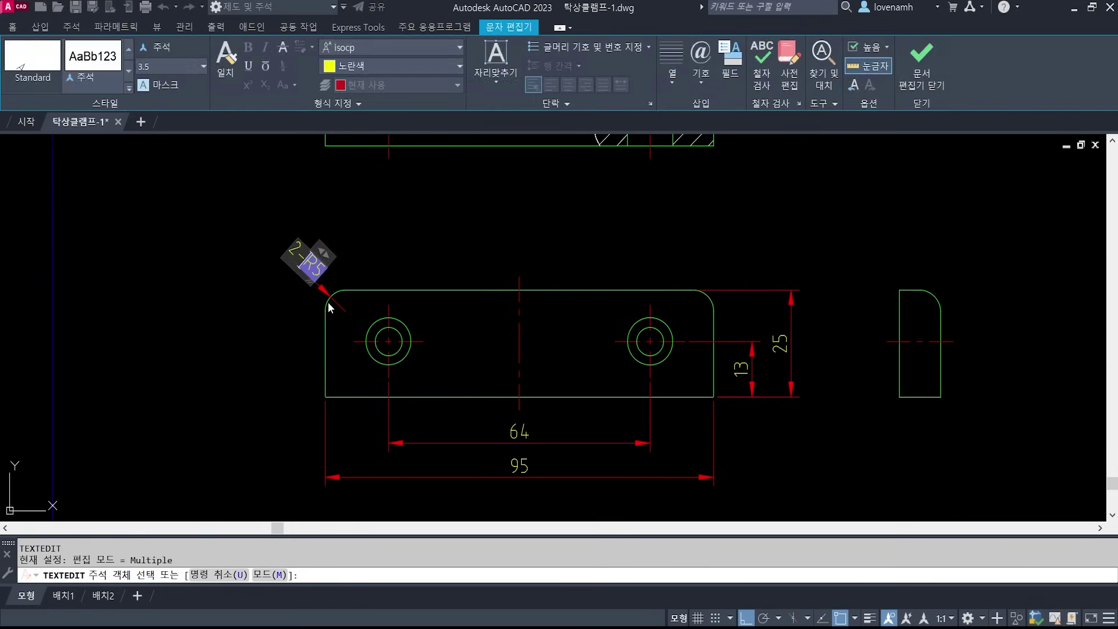
key(Escape)
click(574, 323)
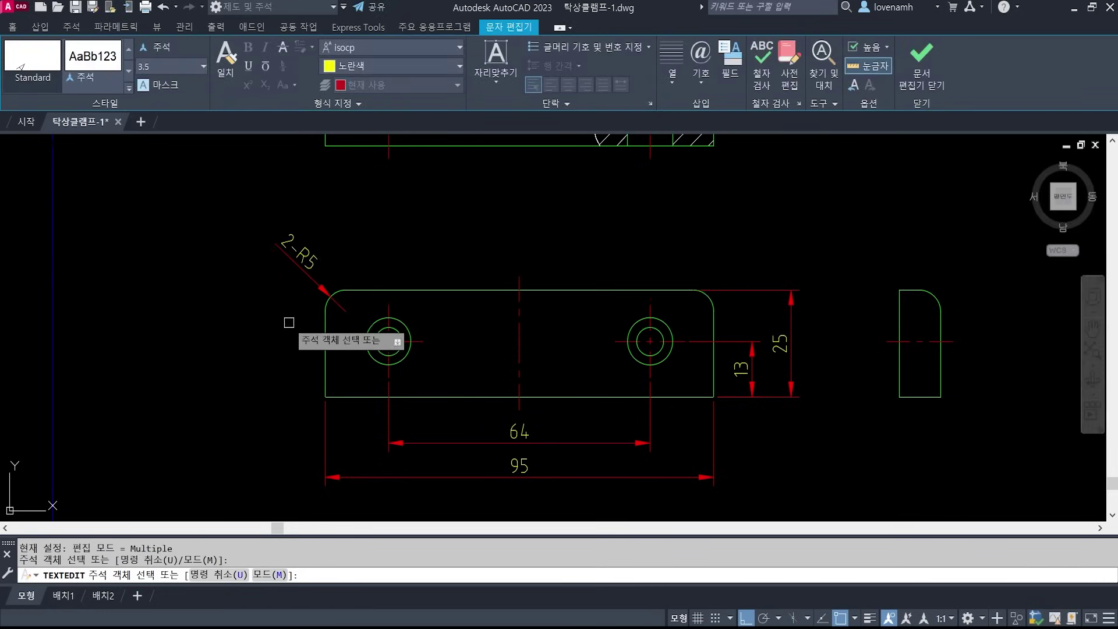
key(Escape)
- Turn off the forced dimension line on the 2-R5 radius dimension at the front view's corner
click(317, 282)
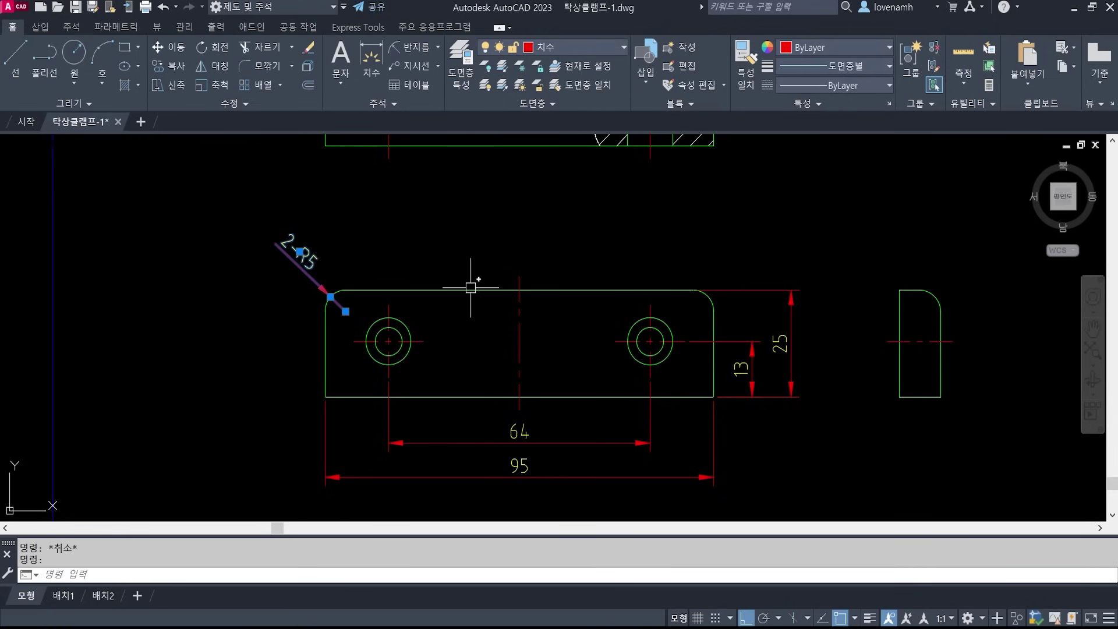
key(ctrl+1)
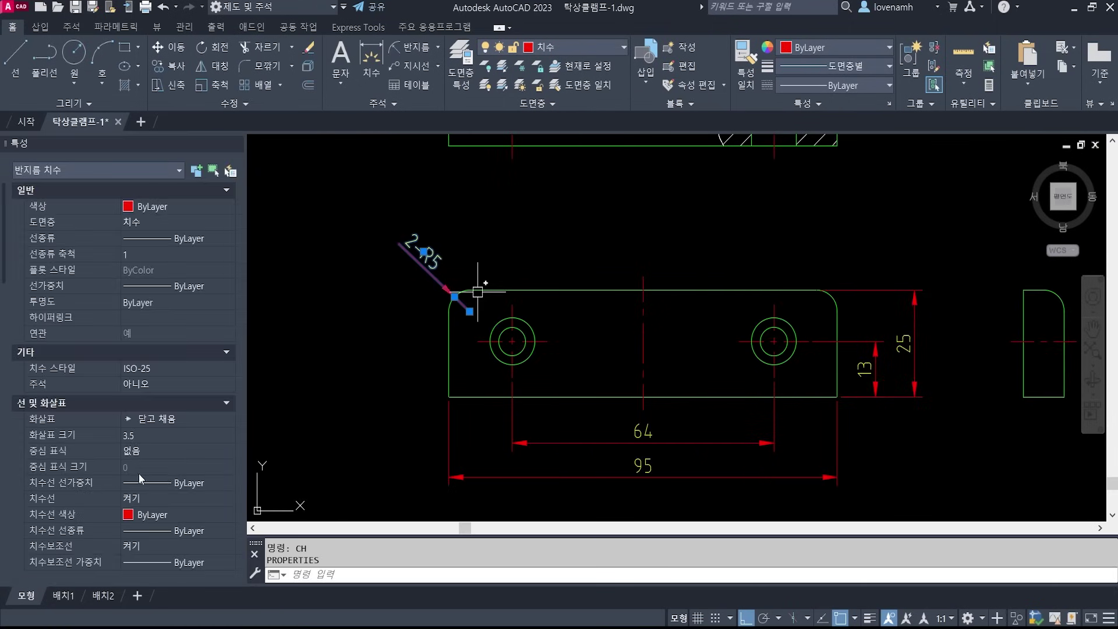
scroll(115, 483, down, 10)
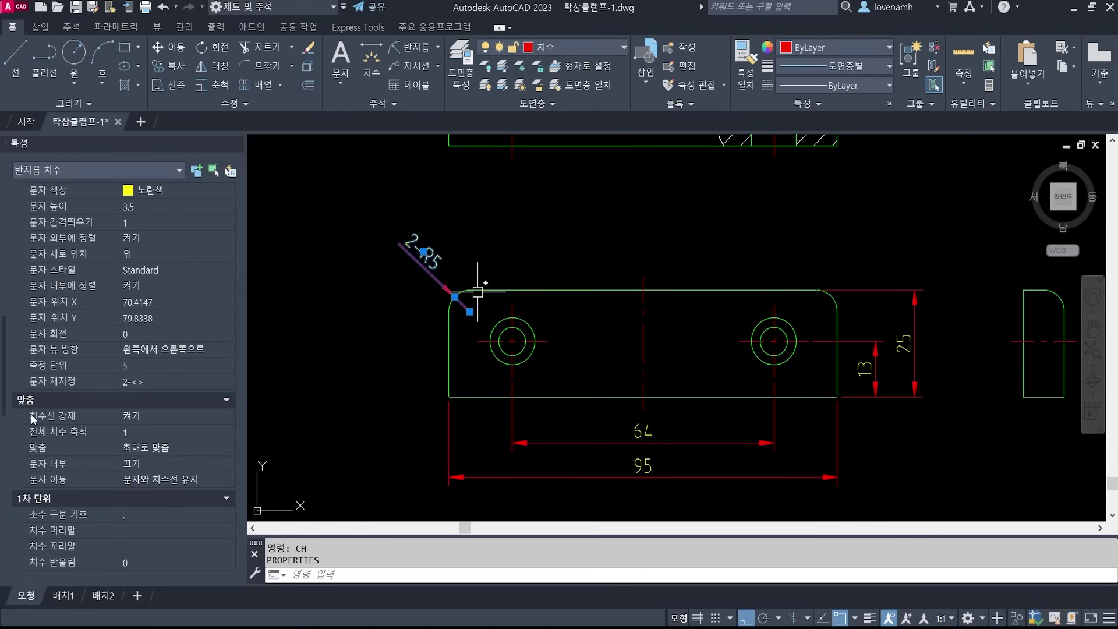
click(163, 415)
click(155, 440)
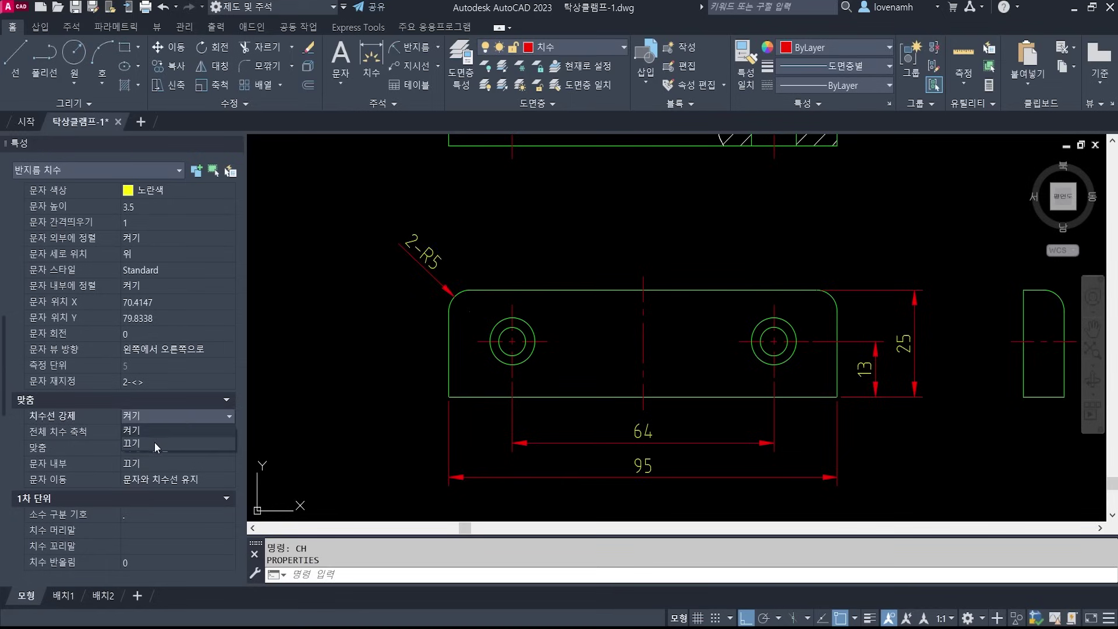
click(236, 143)
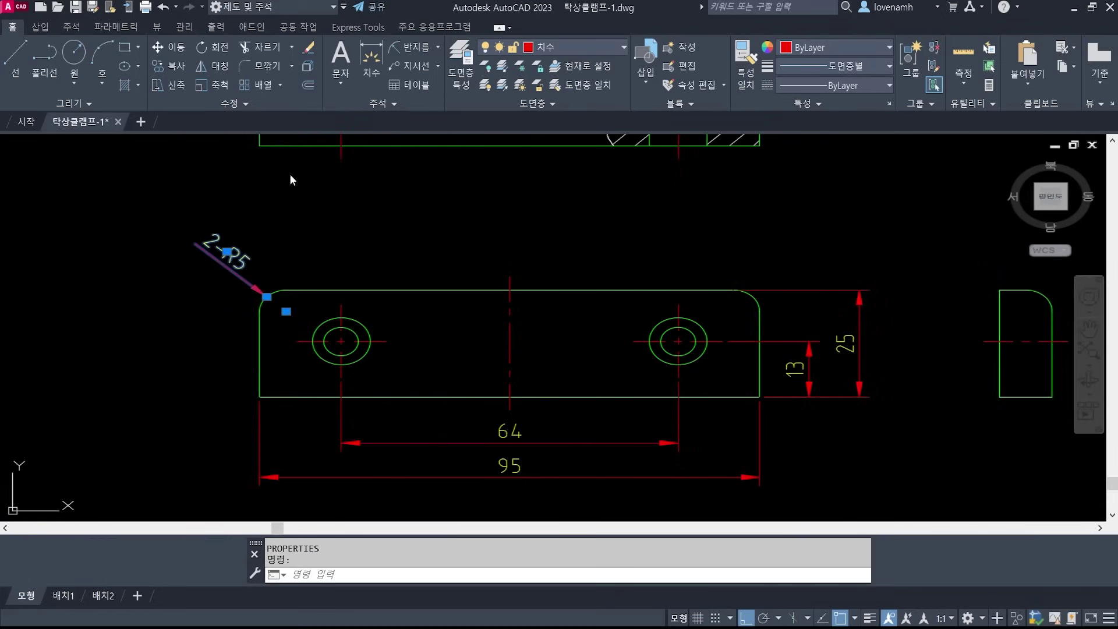
key(Escape)
key(Escape)
scroll(386, 373, down, 2)
scroll(262, 337, up, 4)
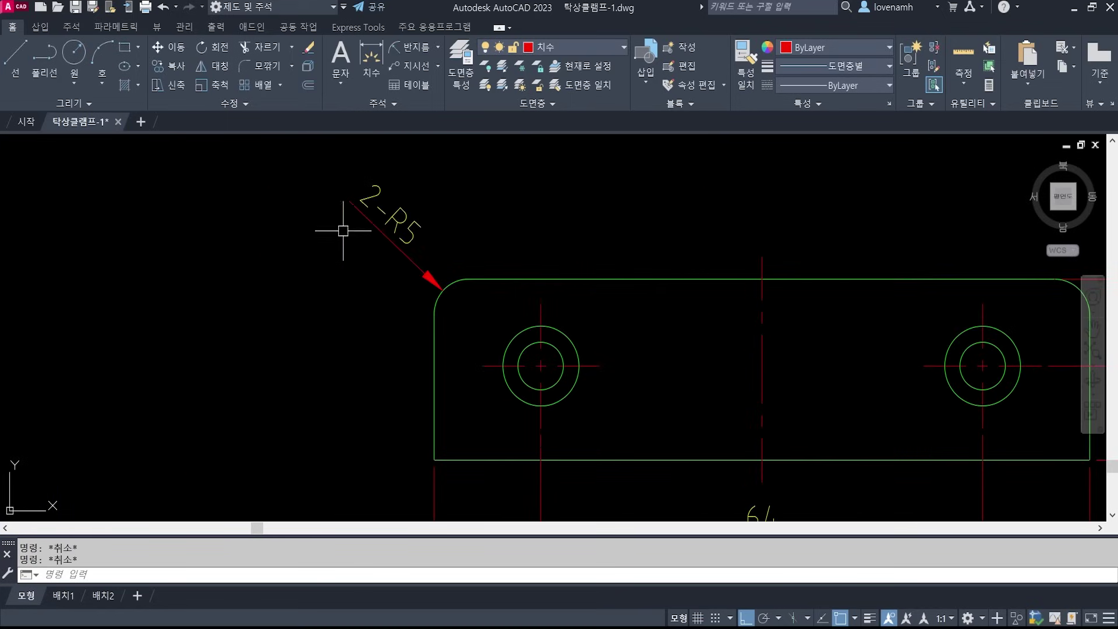
- Configure the quick leader for multiline text annotation with the bottom text row underlined
scroll(362, 355, down, 3)
middle_drag(619, 307, 583, 356)
scroll(625, 262, up, 2)
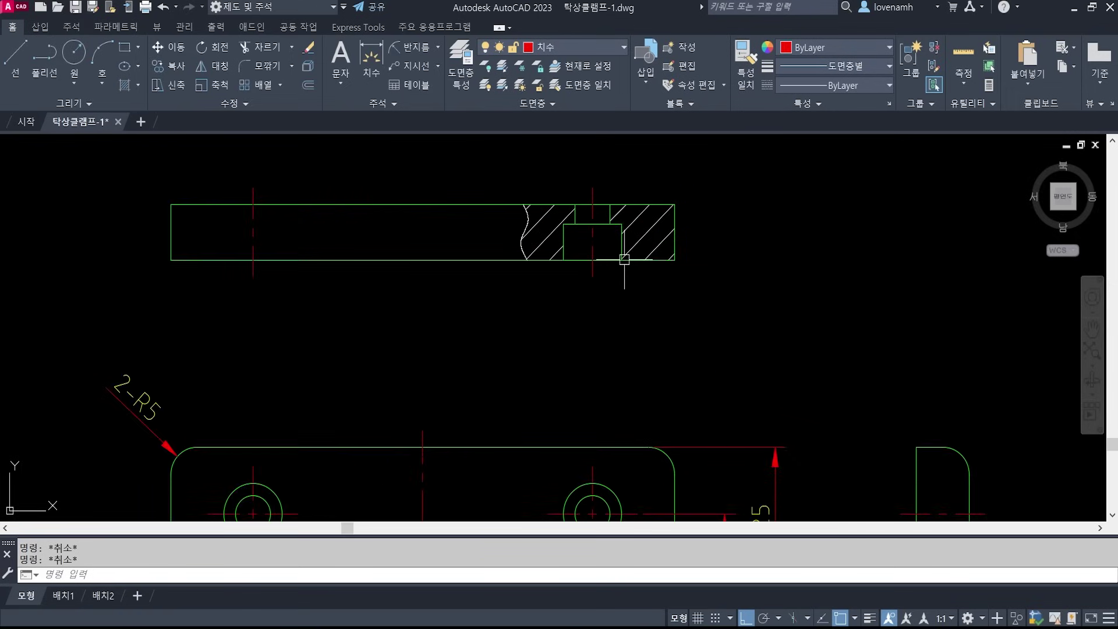
mouse_move(712, 283)
middle_down()
mouse_move(638, 262)
mouse_move(661, 318)
middle_up()
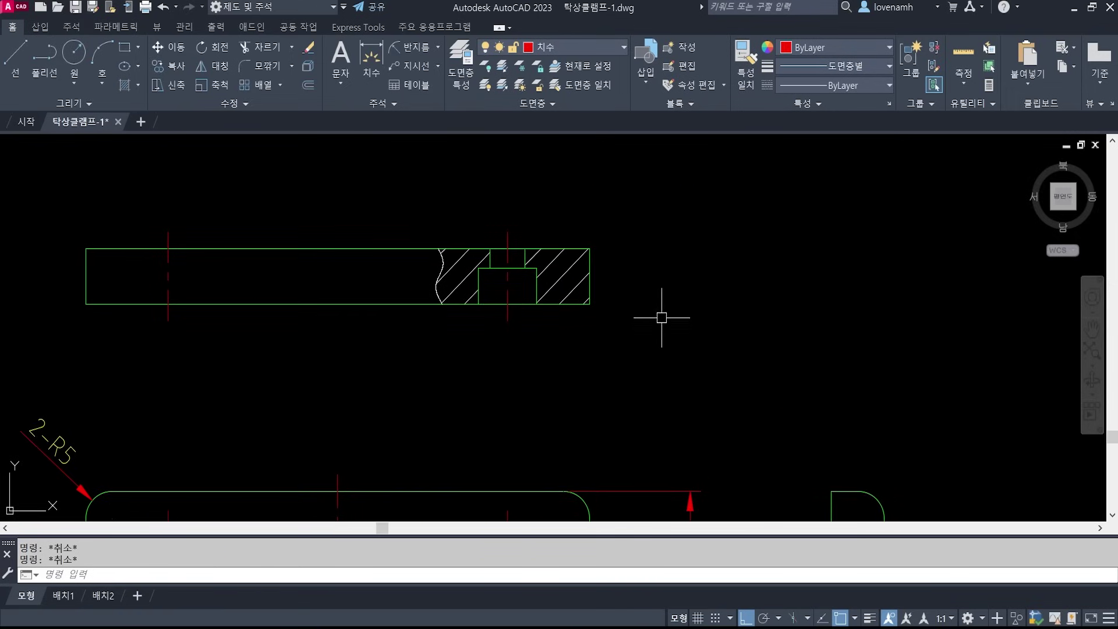
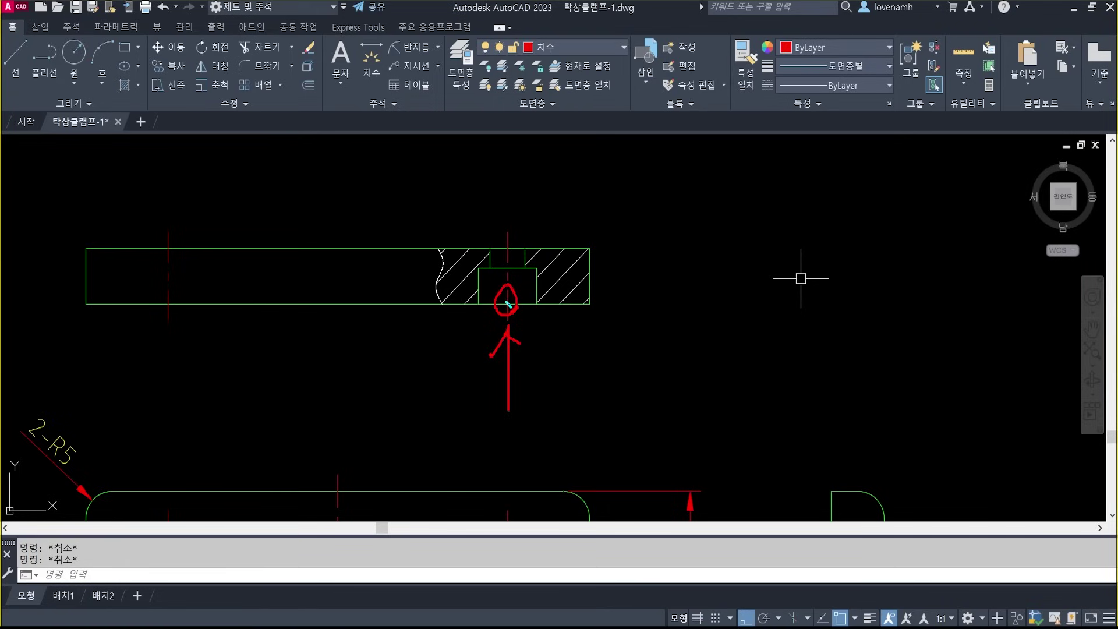
key(Escape)
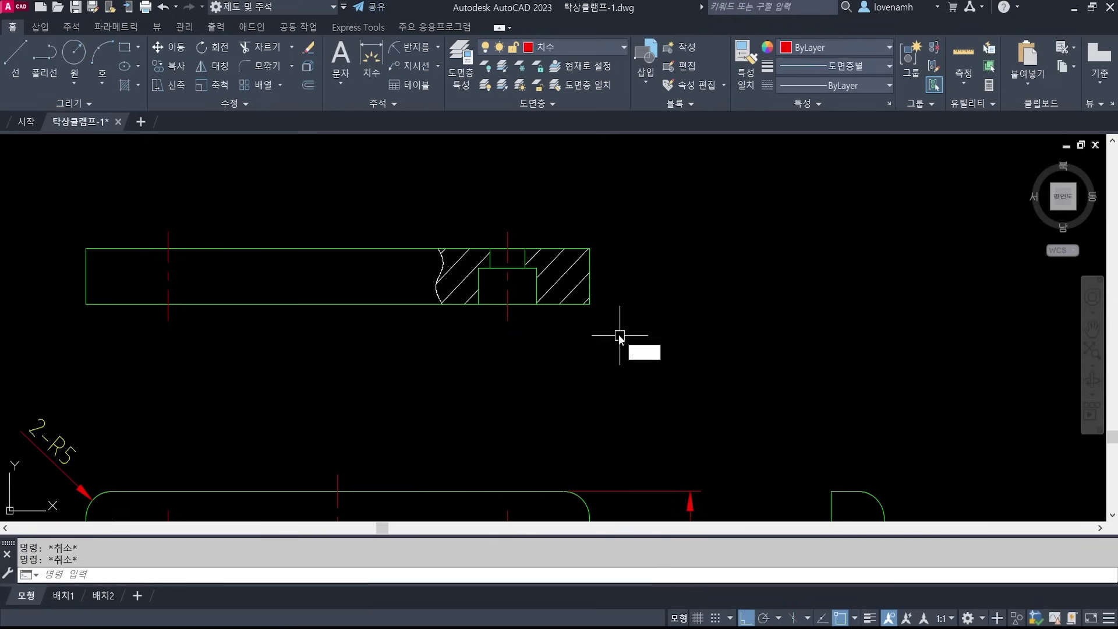
text(le)
key(Return)
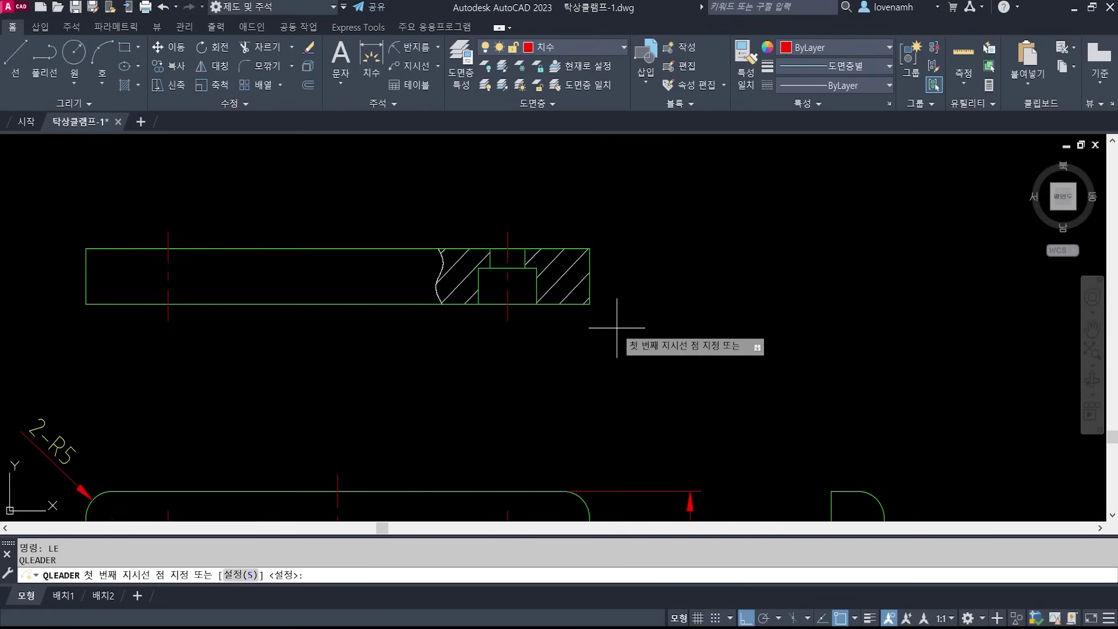
text(s)
key(Return)
click(441, 201)
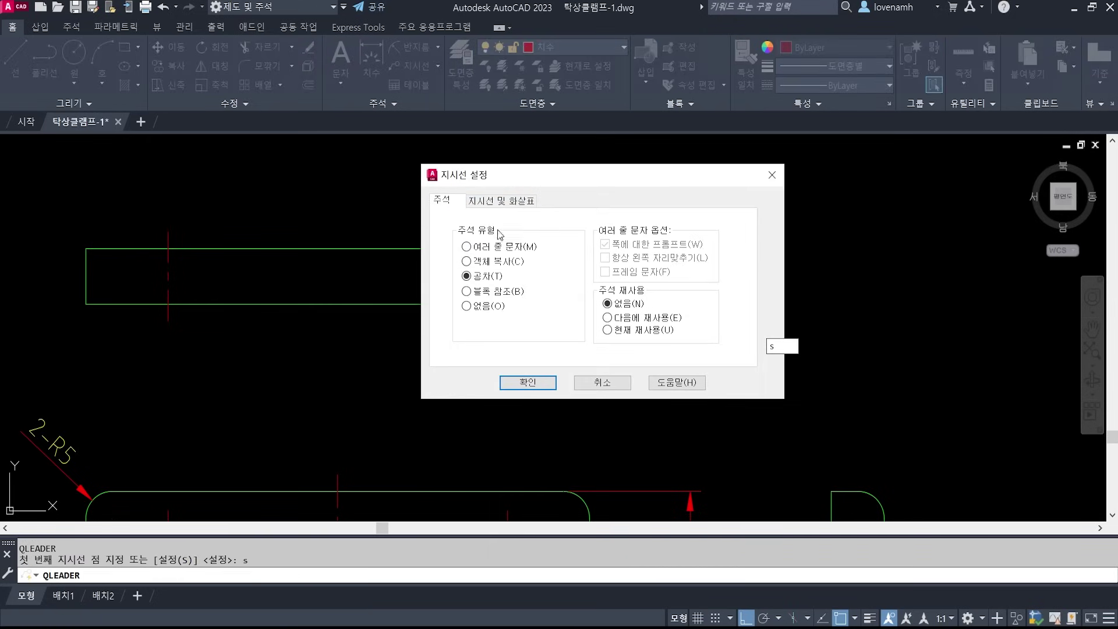
click(549, 202)
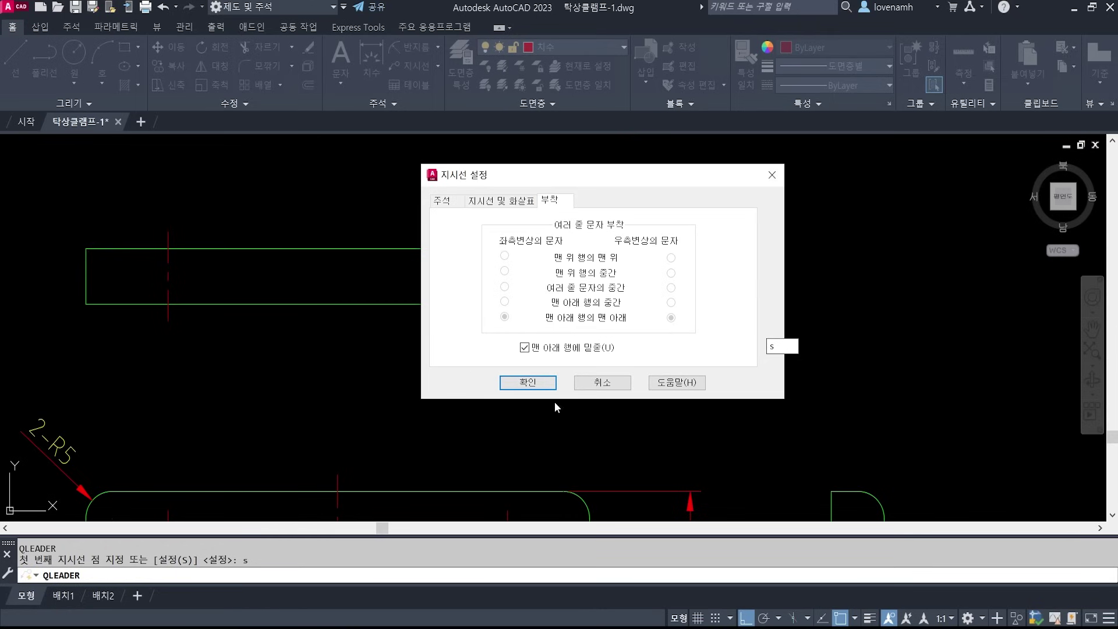
click(528, 383)
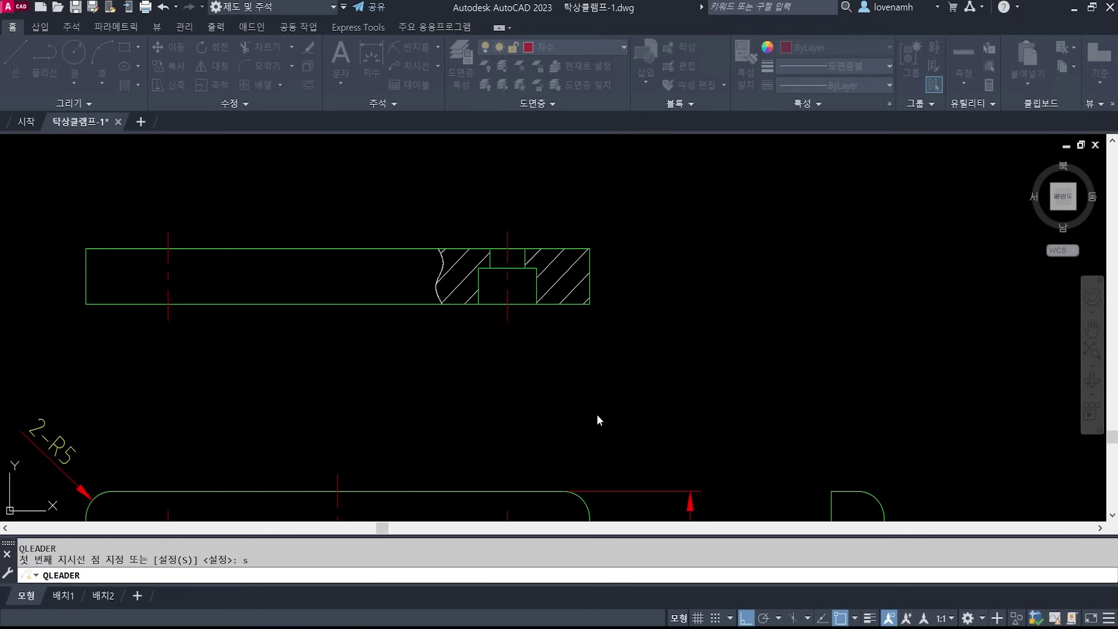
- Place a leader from the intersection of the counterbore centreline and the sectioned view's bottom edge, sloping down to the right with a short horizontal landing
shift+right_click(513, 301)
click(551, 400)
click(515, 305)
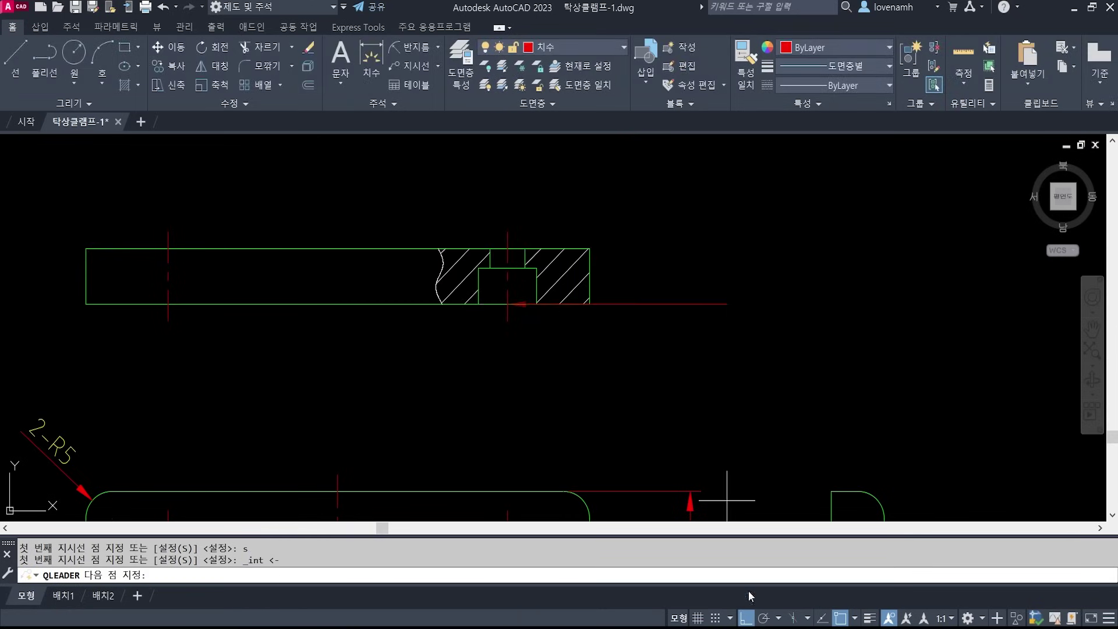
key(F8)
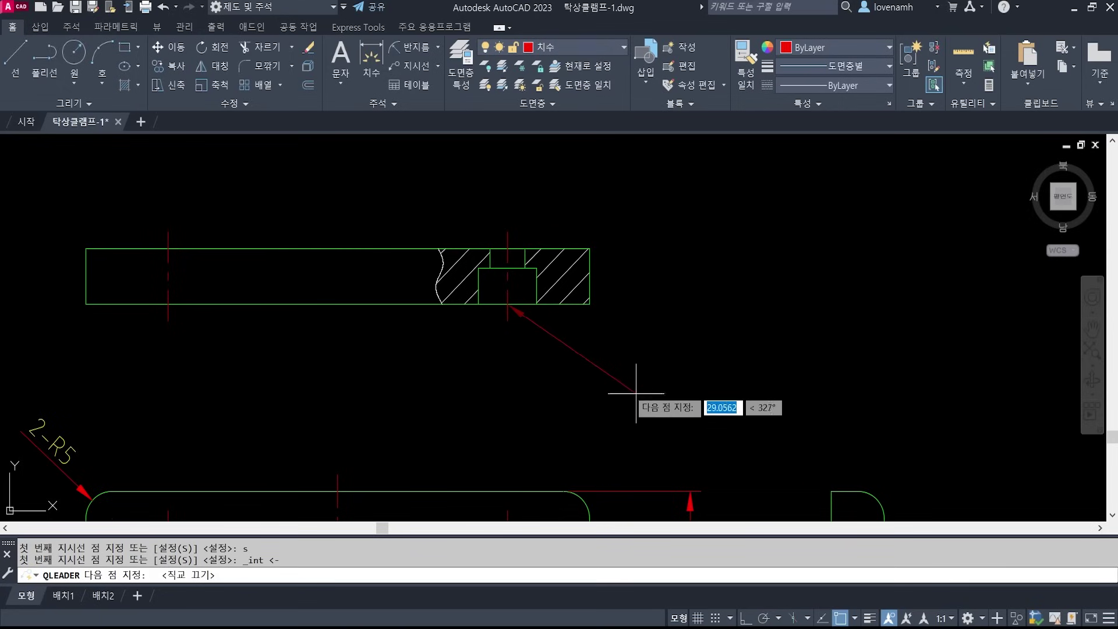
click(607, 381)
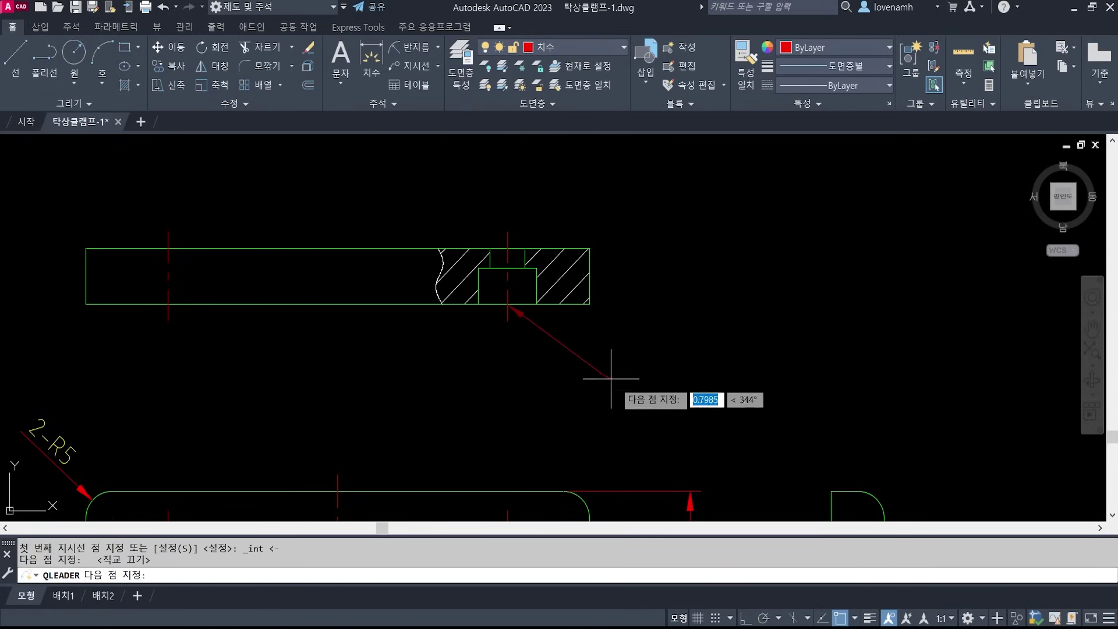
click(746, 618)
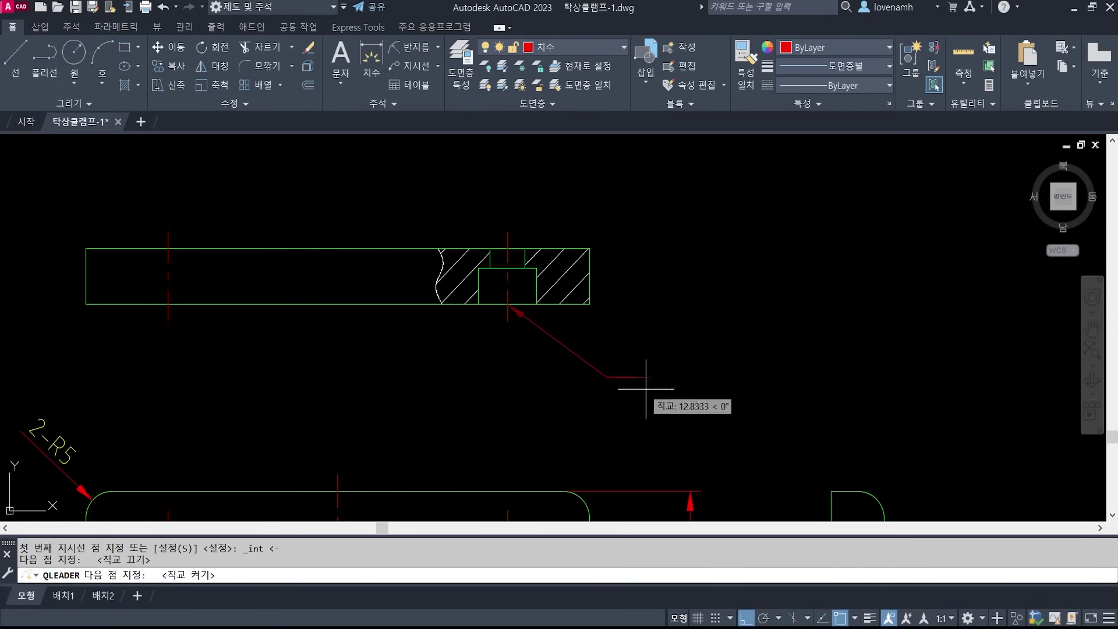
click(618, 380)
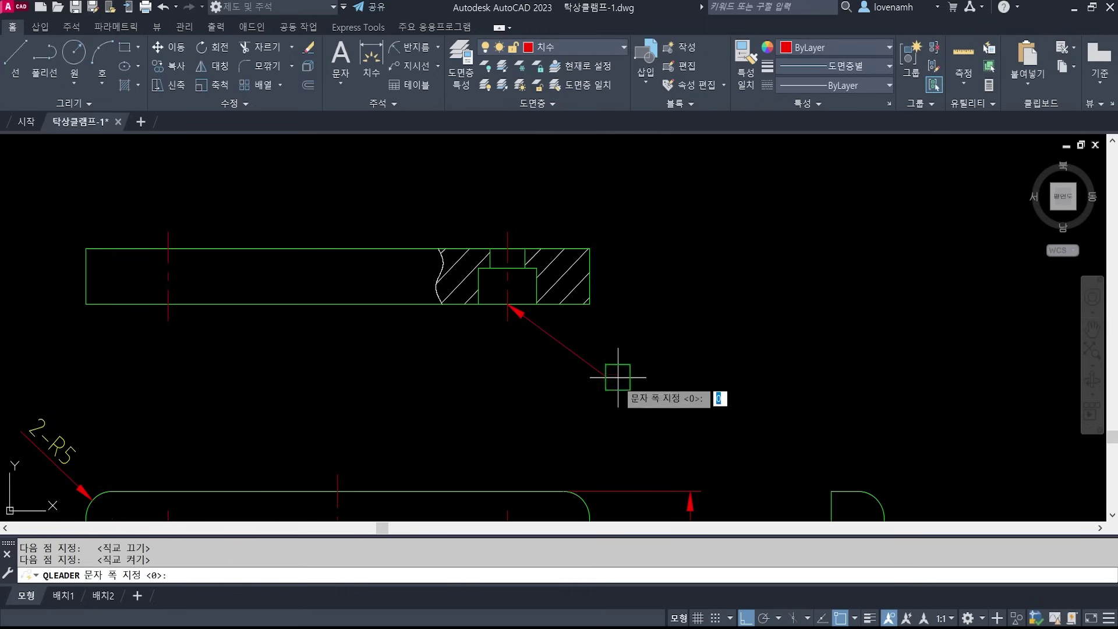
- Enter the leader's two-line hole note at text width 0: "2-Ø6.6 drill" above "C.BØ11 Dp6.5"
key(Return)
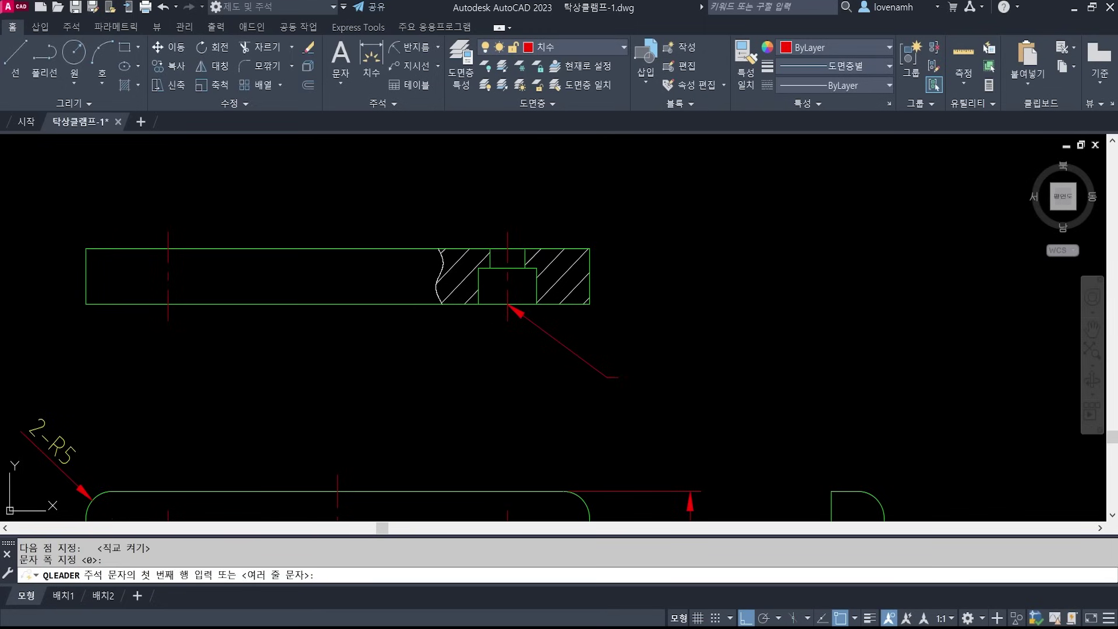
key(Return)
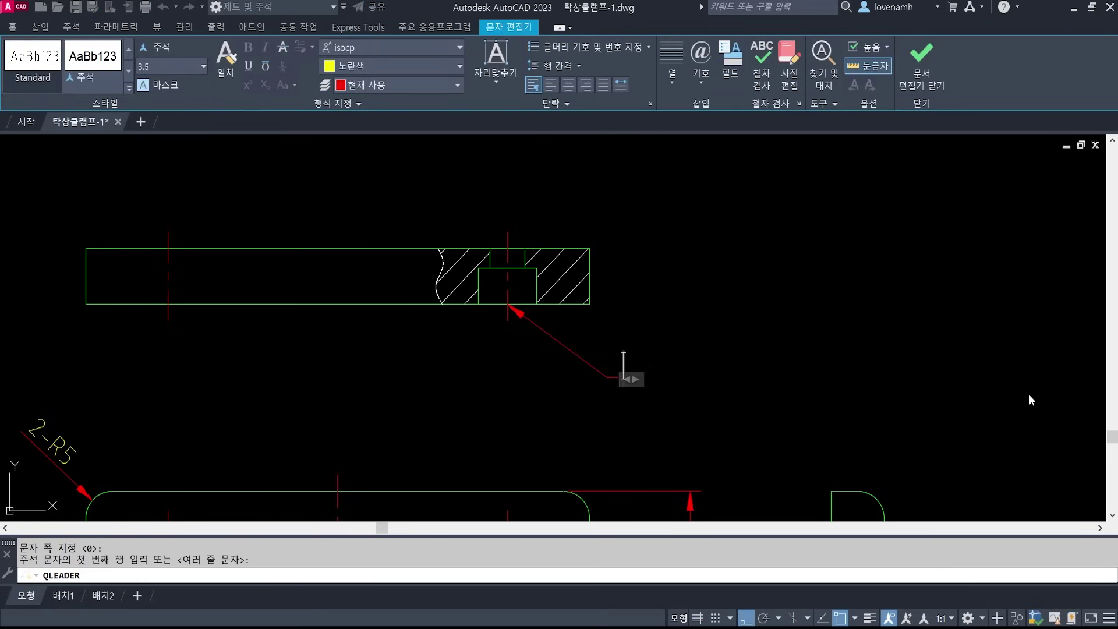
text(2-)
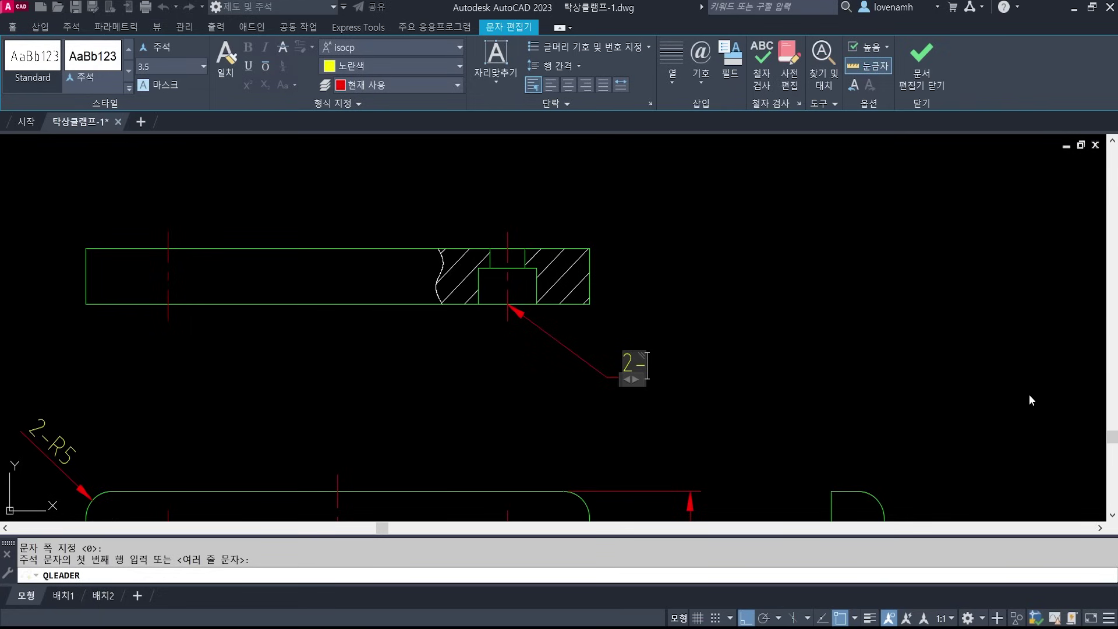
text(%%c)
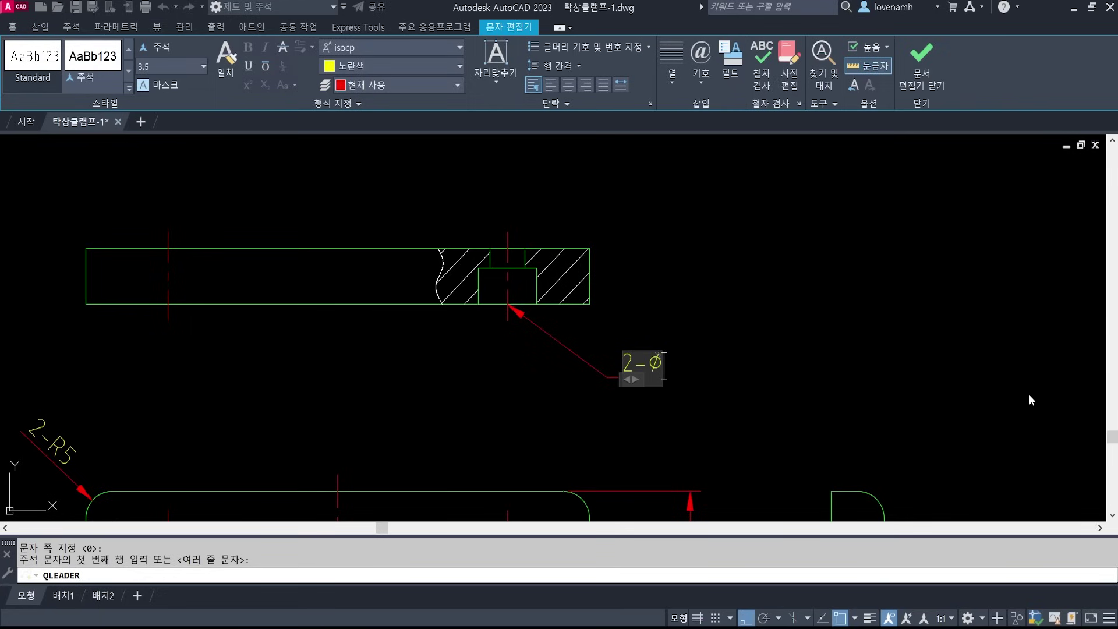
text(6.6)
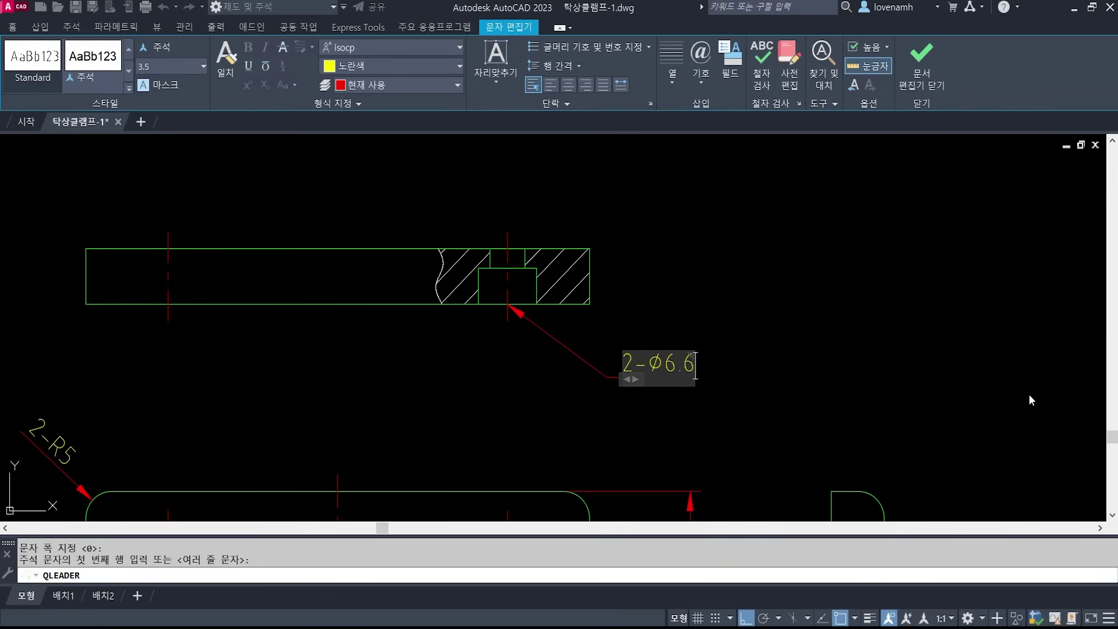
text( drill)
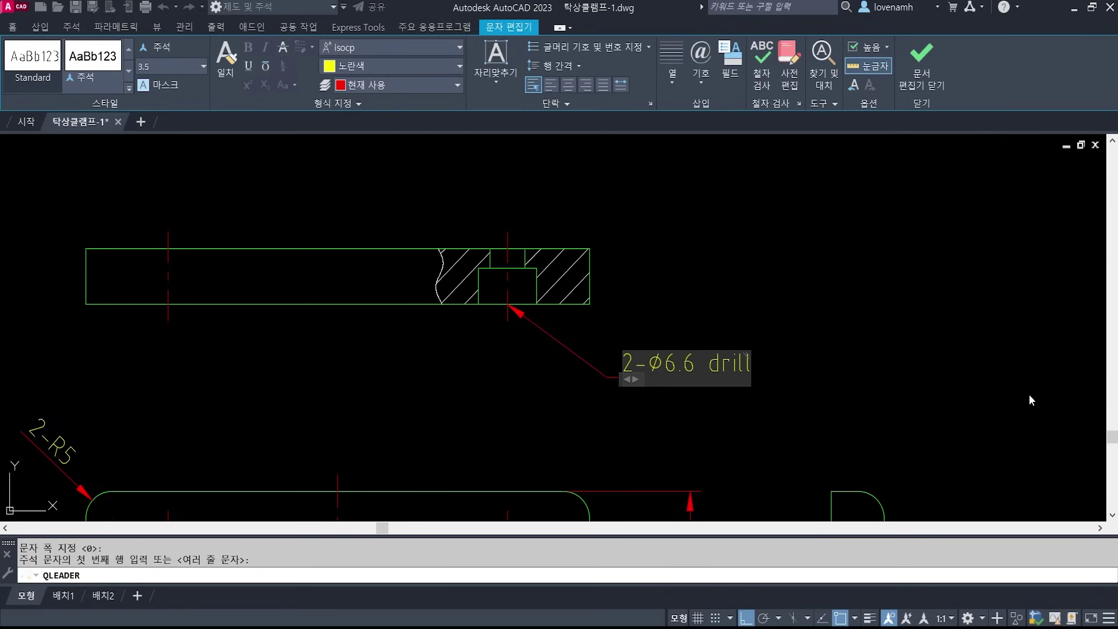
key(Return)
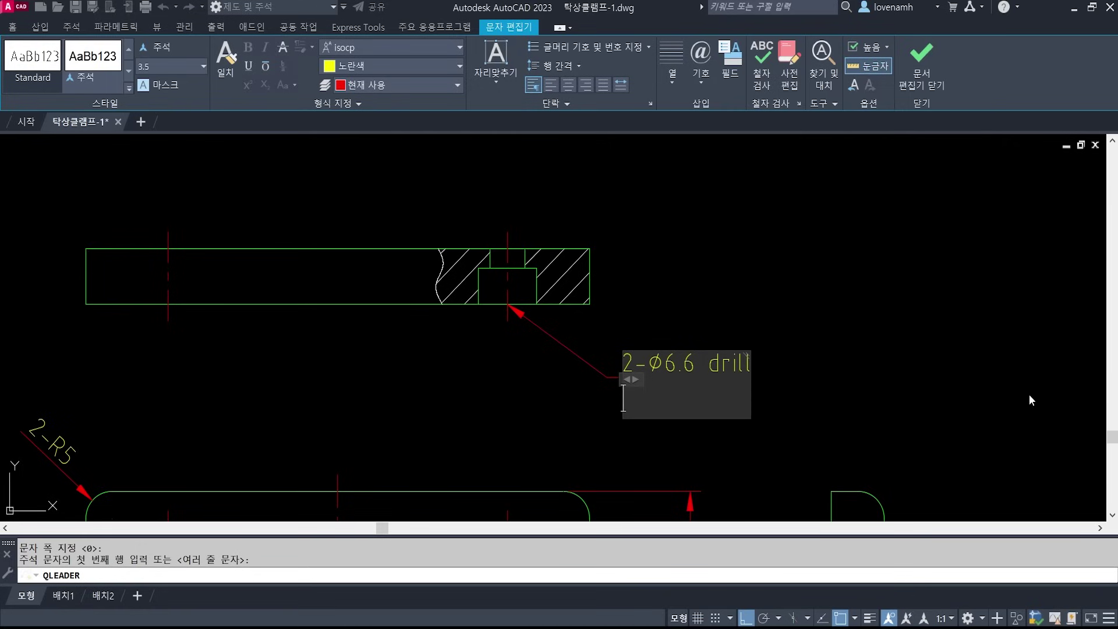
text(()
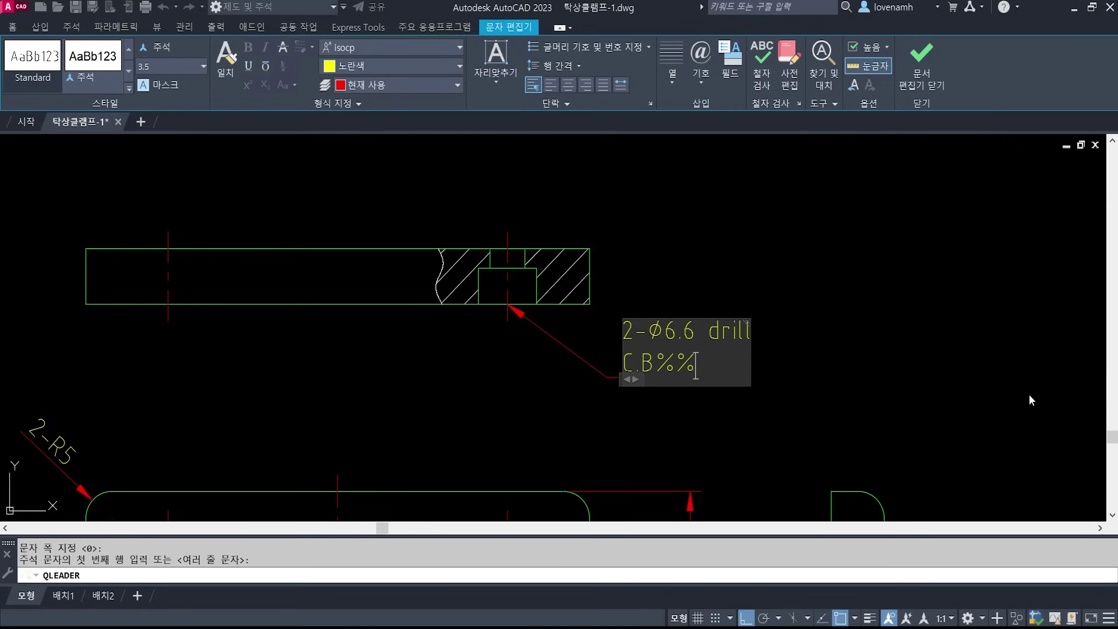
text(.B%%c)
text(11 Dp)
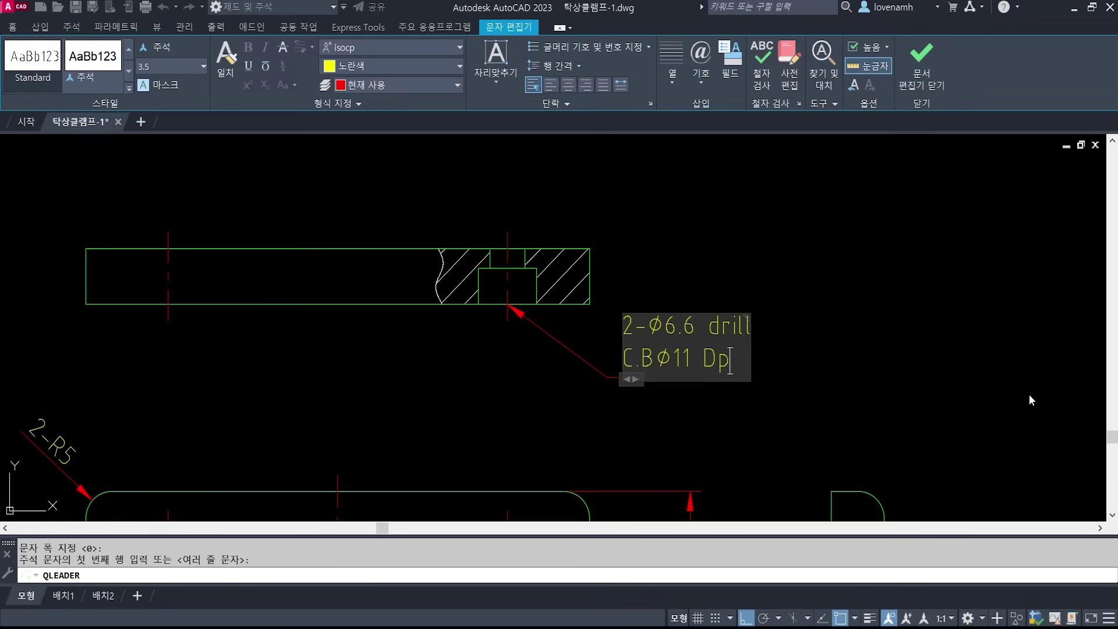
text(6.5)
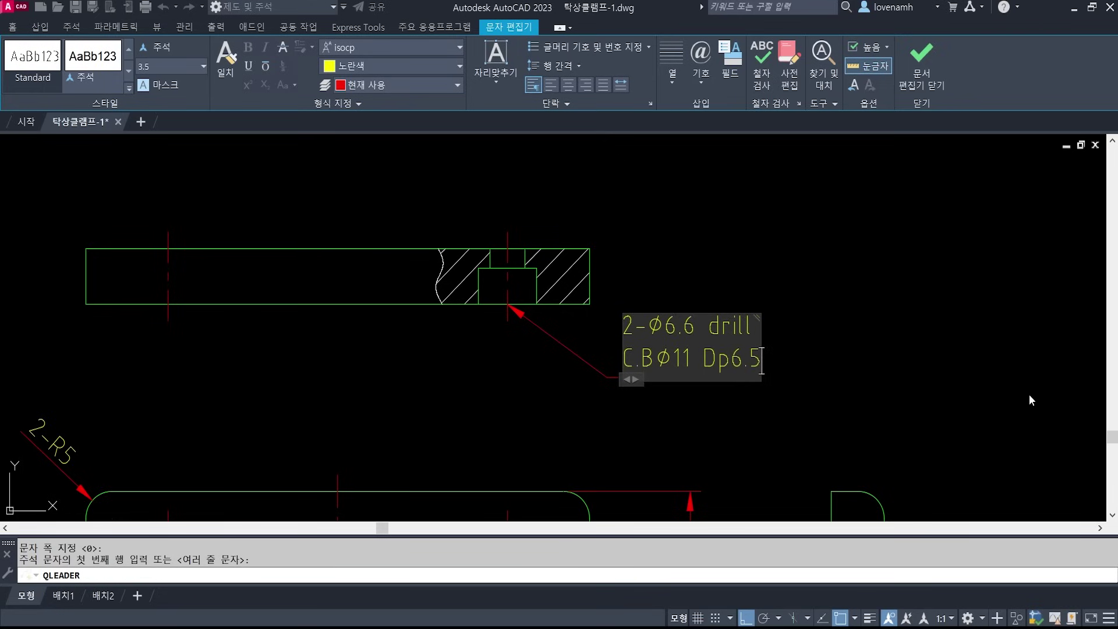
key(Escape)
key(Escape)
- Draw a vertical line up from the leader's bend and a horizontal line between the note's two text rows, ending level with the underline's end
scroll(631, 368, up, 3)
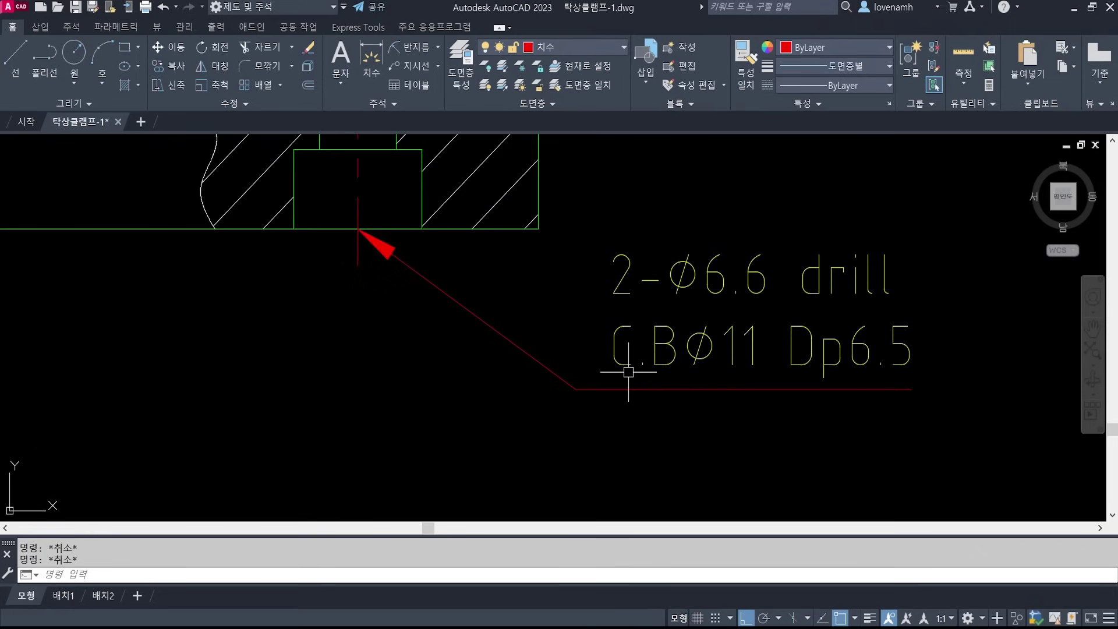
text(l)
key(Return)
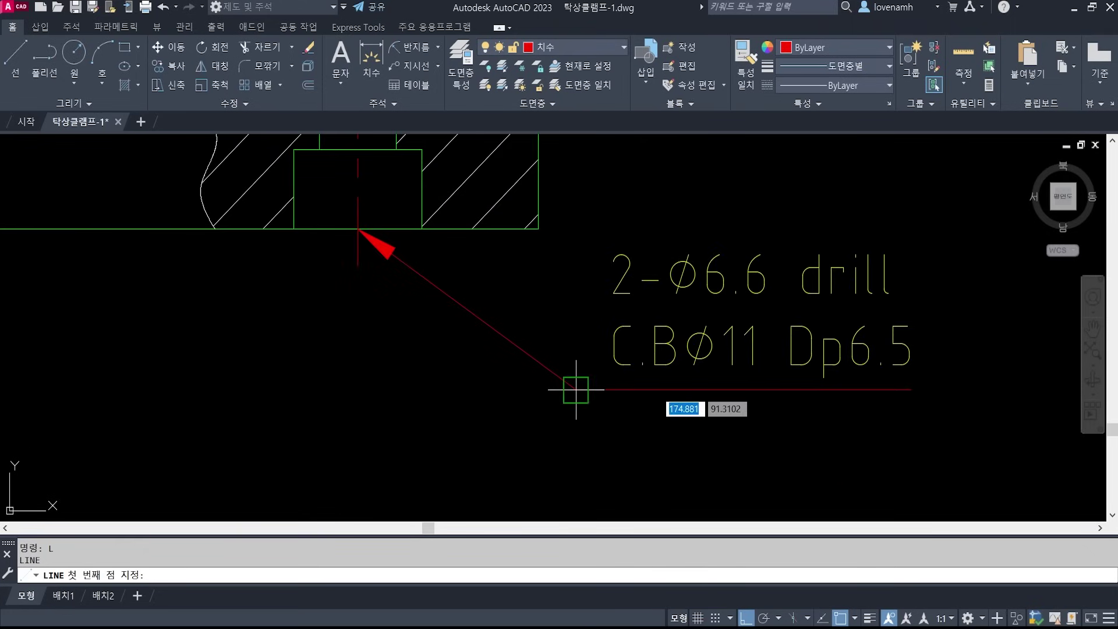
click(575, 390)
click(576, 309)
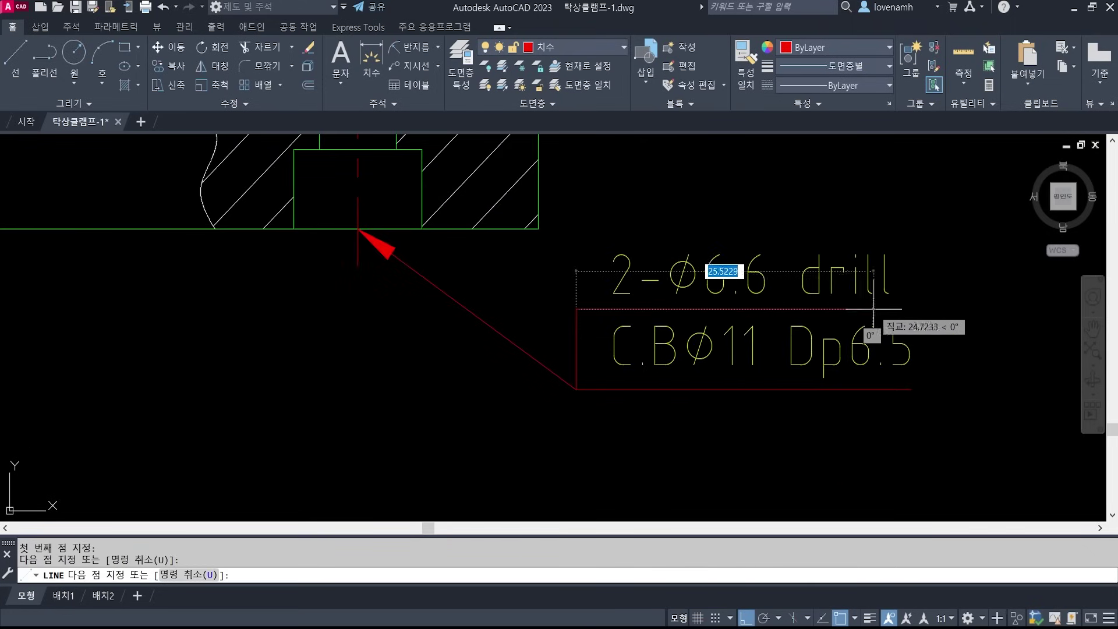
click(910, 309)
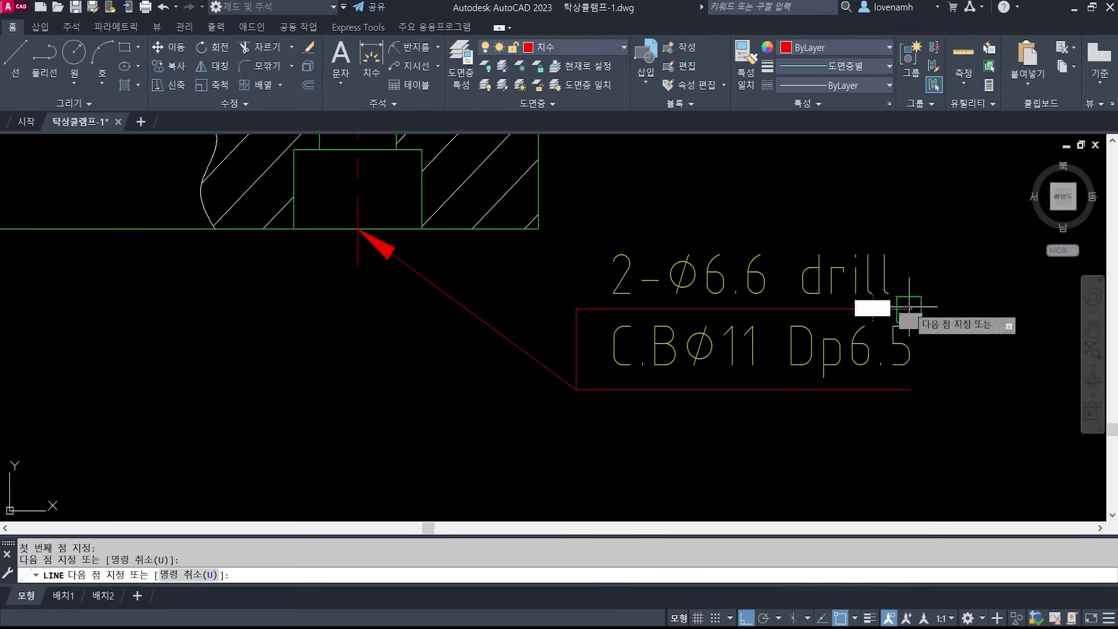
key(Return)
scroll(751, 390, down, 2)
scroll(643, 367, down, 2)
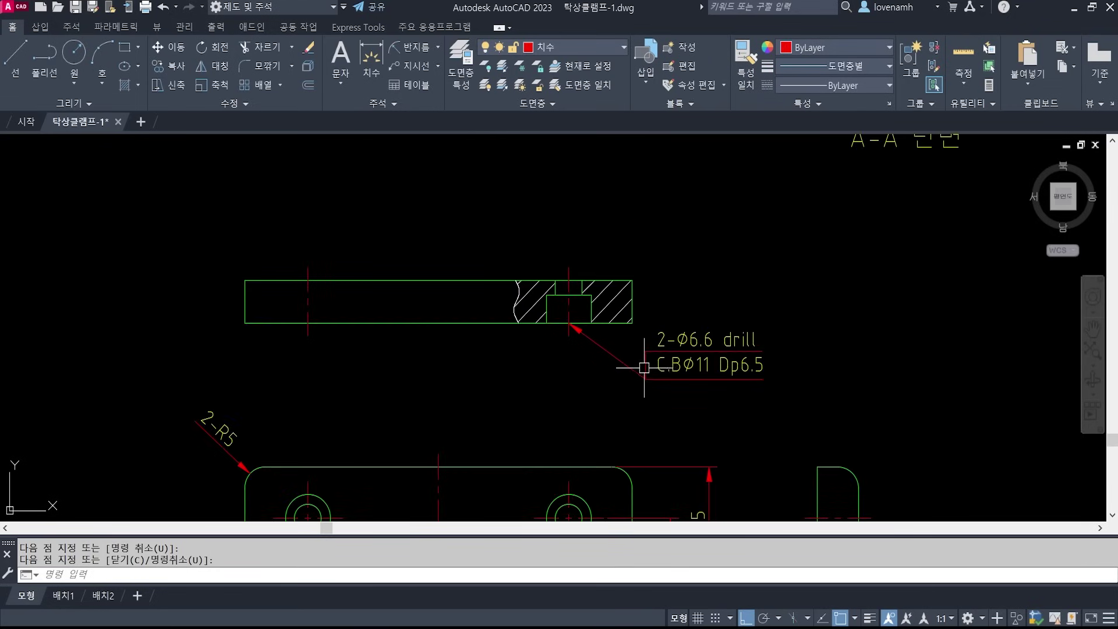
middle_drag(600, 400, 682, 295)
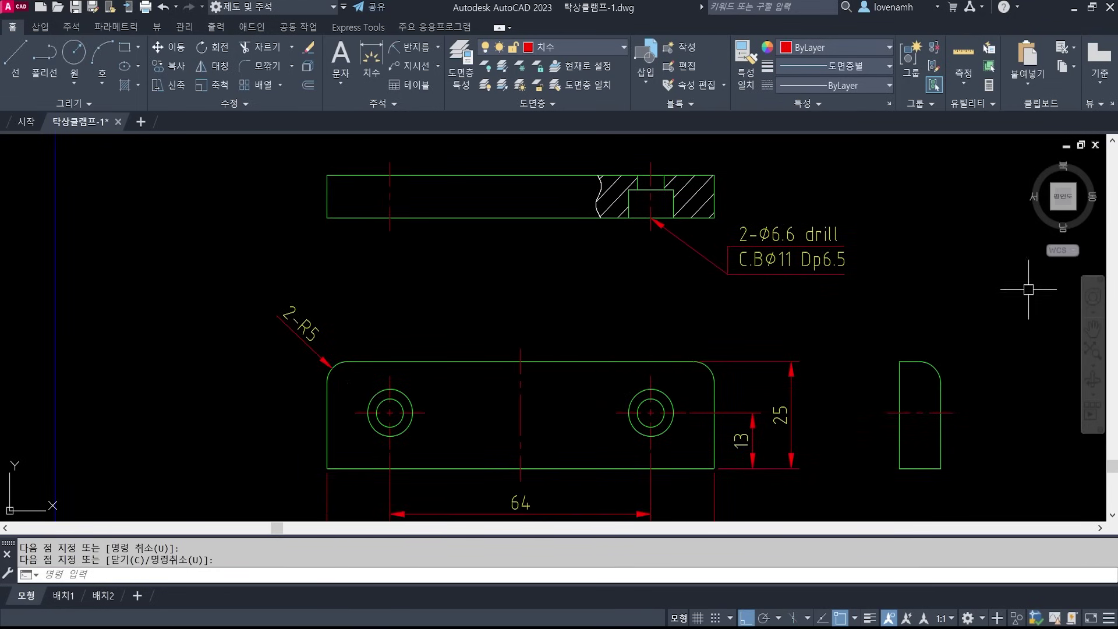
- Add a horizontal linear dimension for the side view's width below its bottom edge, level with the front view's 64 mm dimension line
mouse_move(728, 359)
middle_down()
mouse_move(716, 328)
mouse_move(675, 332)
middle_up()
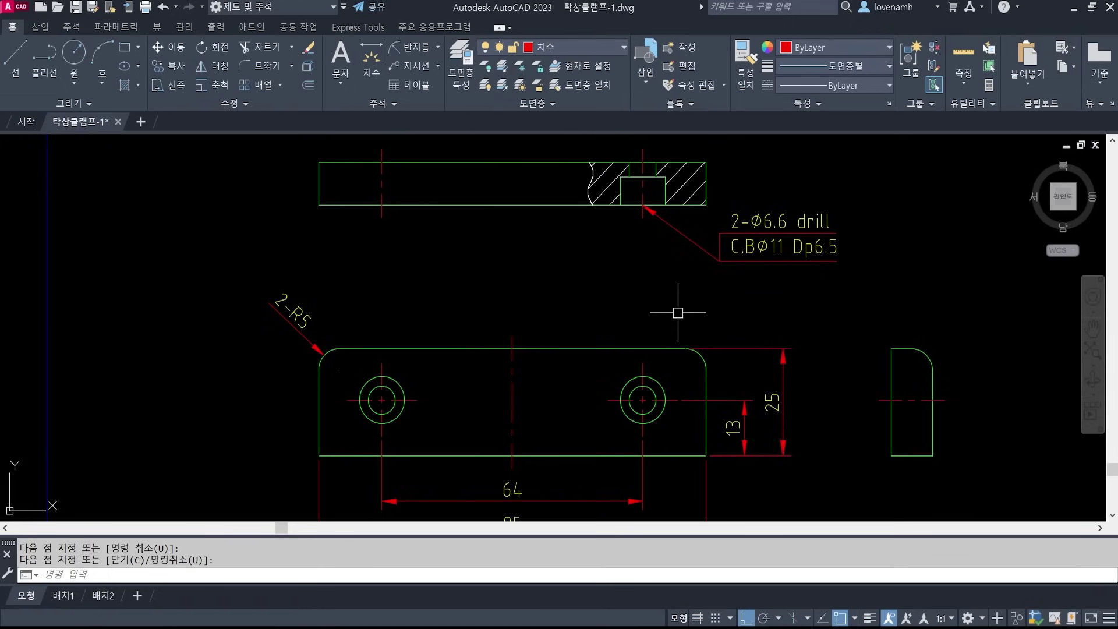
mouse_move(896, 404)
middle_down()
mouse_move(799, 402)
mouse_move(835, 387)
middle_up()
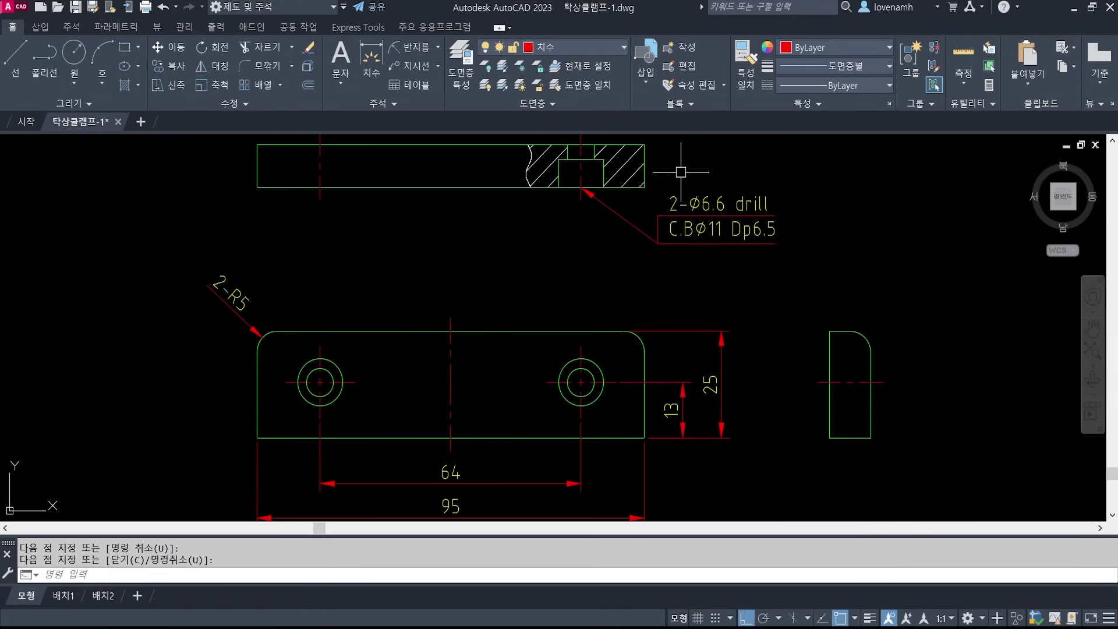
middle_drag(873, 428, 846, 338)
text(d)
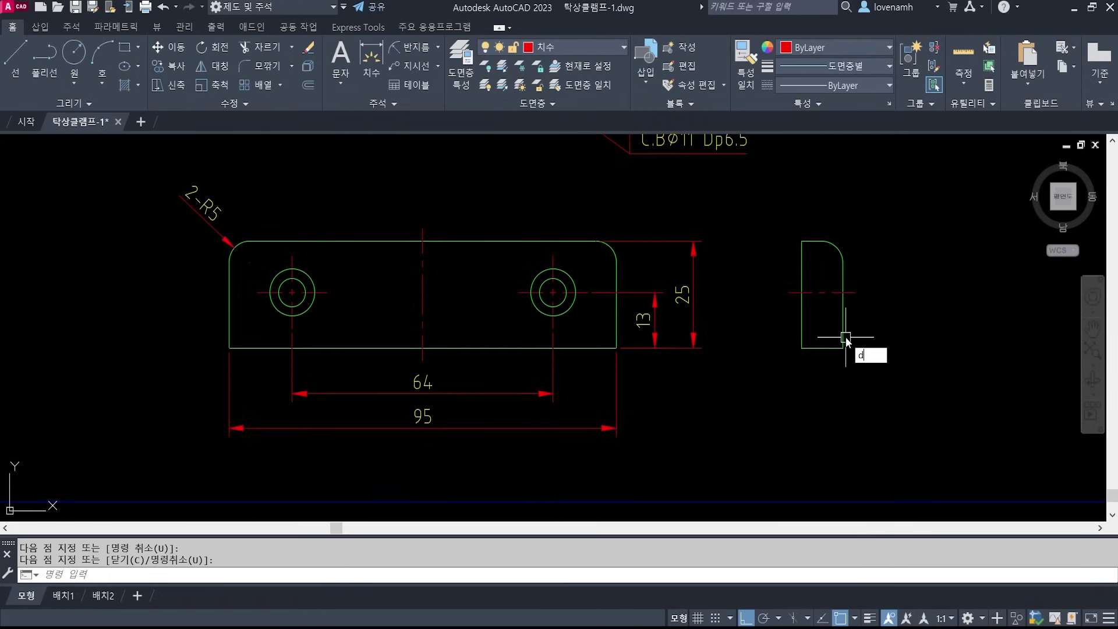
text(li)
key(Return)
click(802, 348)
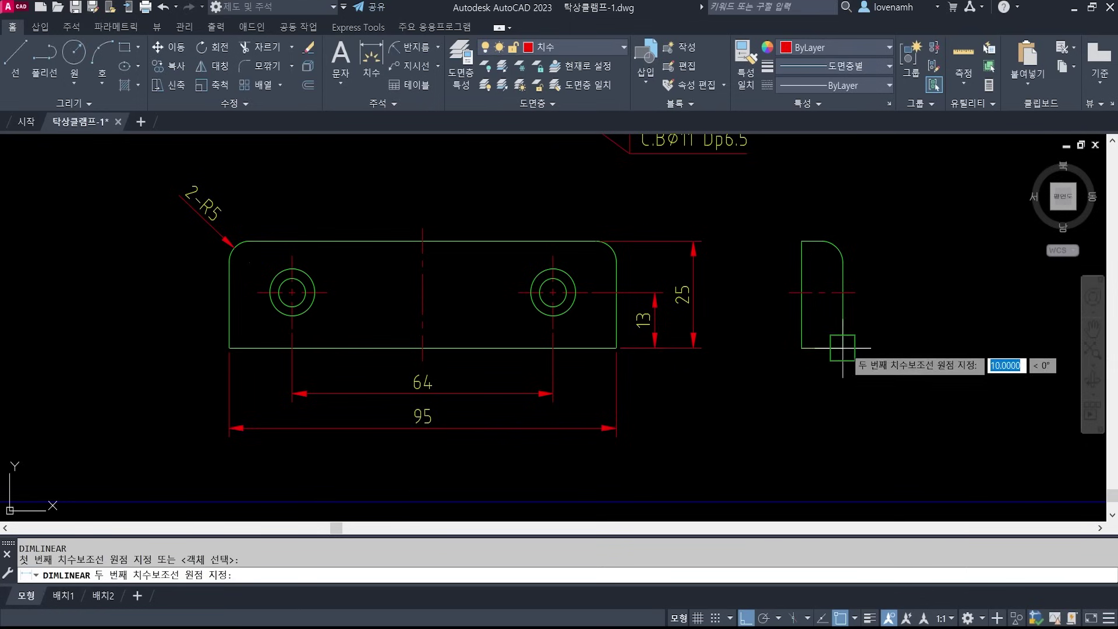
click(842, 348)
click(506, 393)
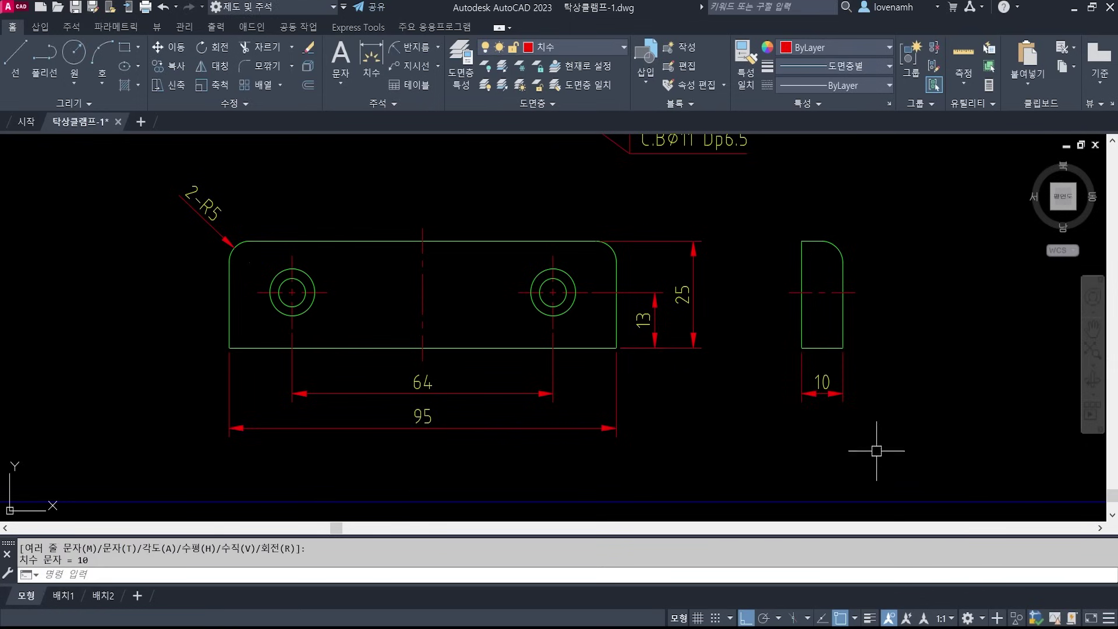
- Add a radius dimension to the side view's rounded upper corner, placed outside the profile up and to the right
scroll(833, 446, down, 2)
scroll(908, 367, up, 2)
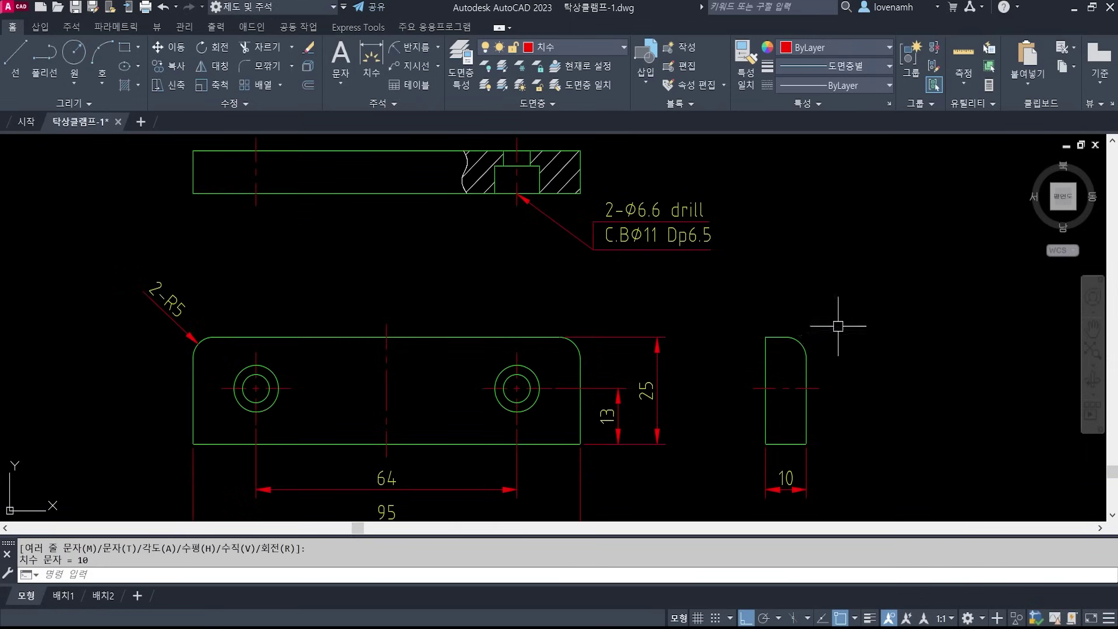
text(dra)
key(Return)
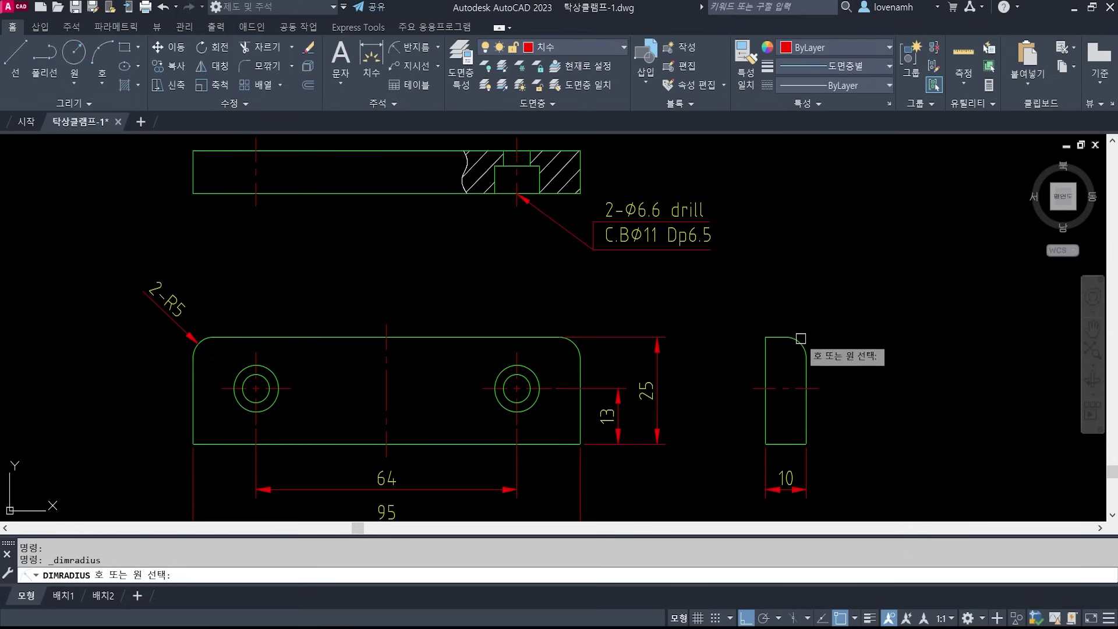
click(802, 344)
click(815, 320)
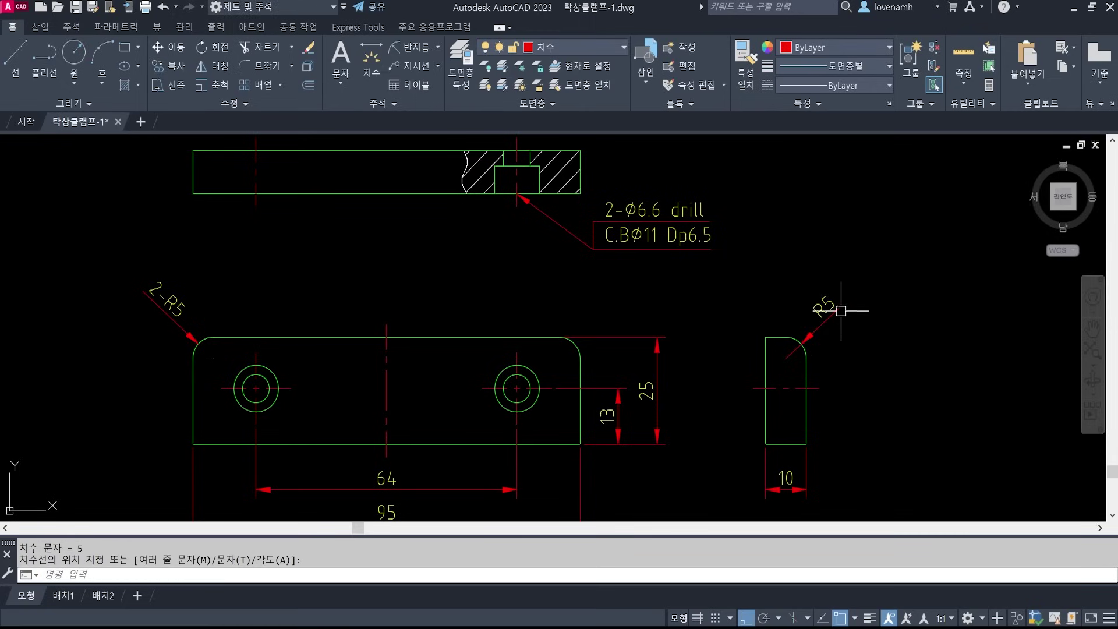
- Match the properties of the side view's radius dimension to the front view's 2-R5 dimension
text(ma)
key(Return)
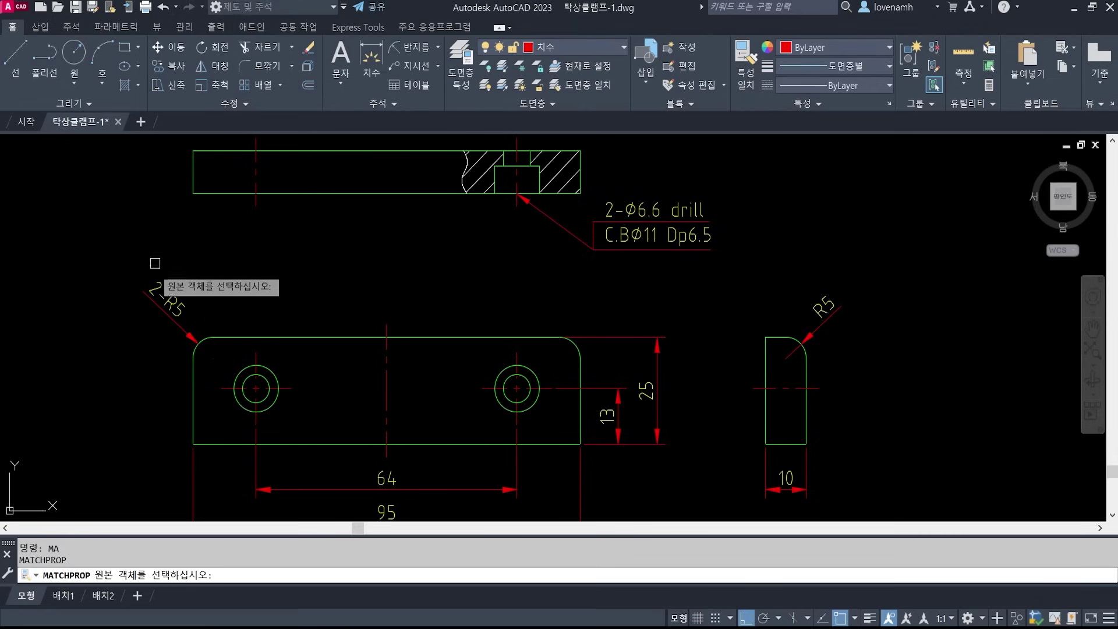
click(156, 301)
click(827, 316)
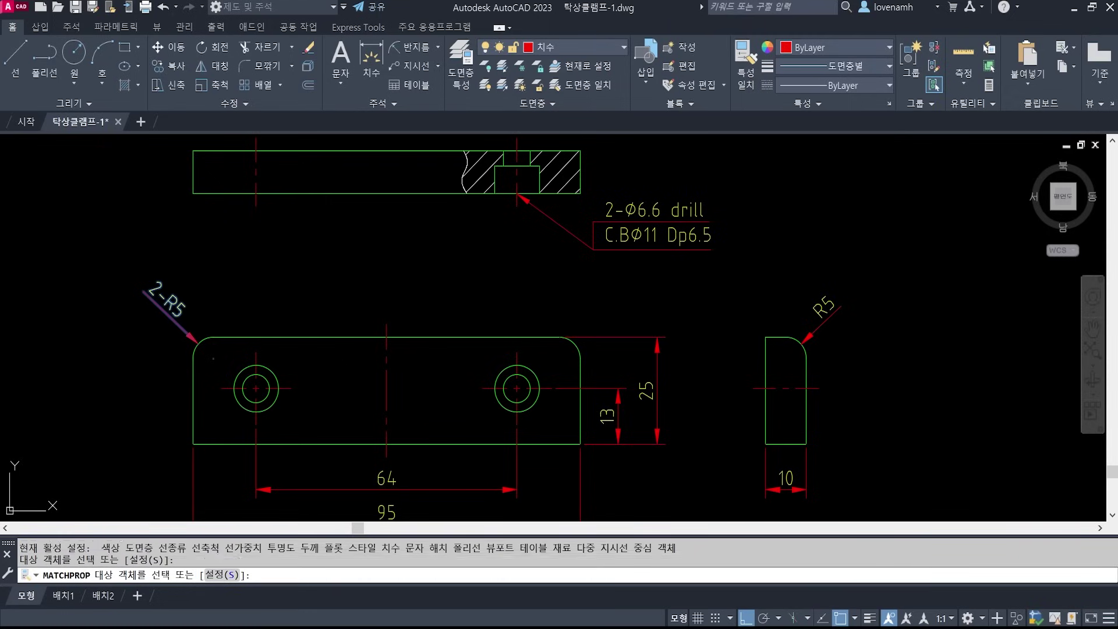
key(Return)
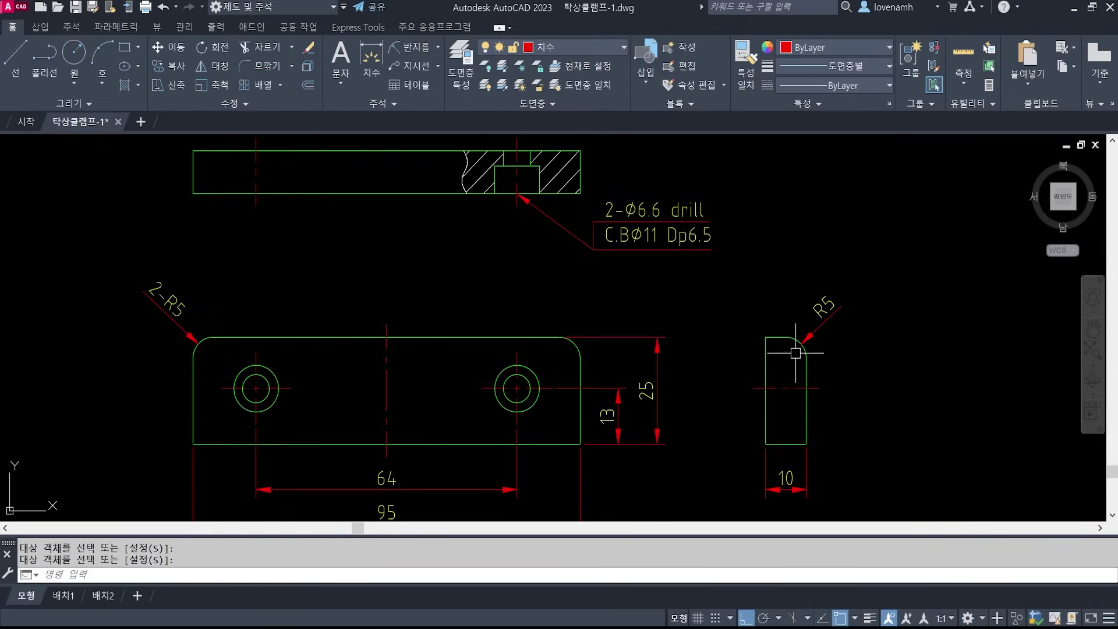
- Examine part 2 (물림판) in the assembly image 탁상클램프_1.jpg, comparing its face against part 3 with its opposite clamping face, and return to AutoCAD
scroll(676, 369, down, 2)
middle_drag(633, 378, 701, 377)
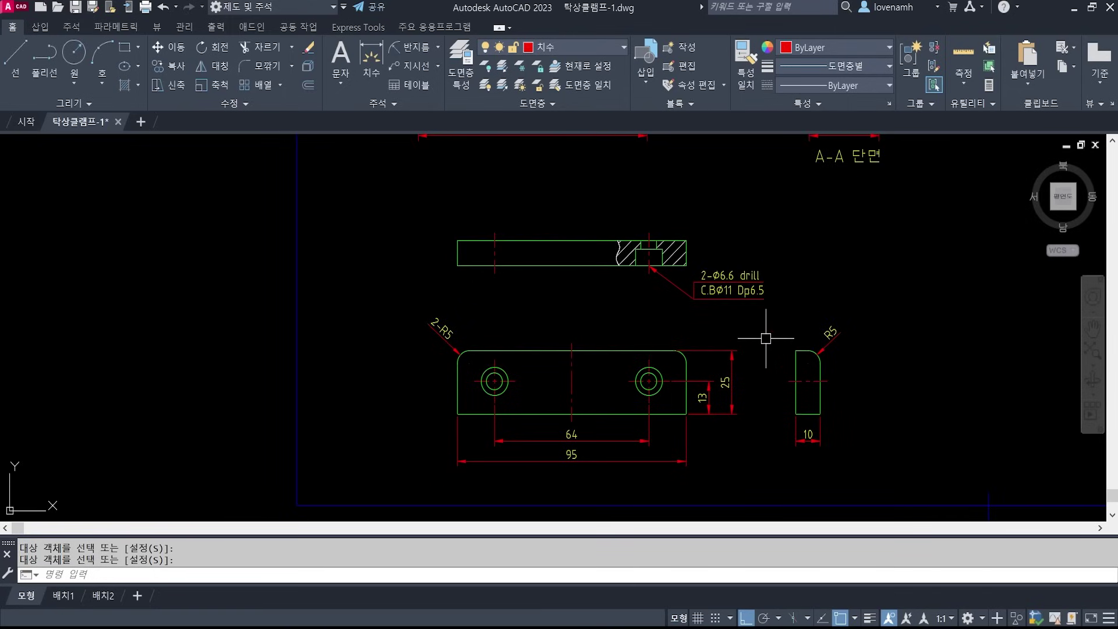
middle_drag(767, 332, 757, 312)
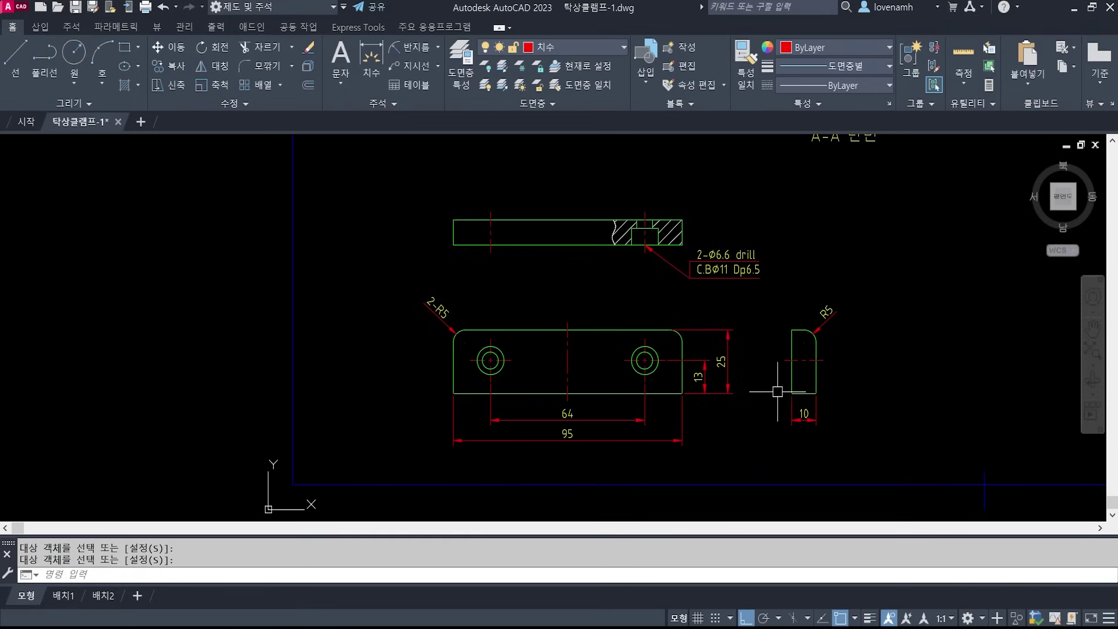
scroll(657, 400, up, 4)
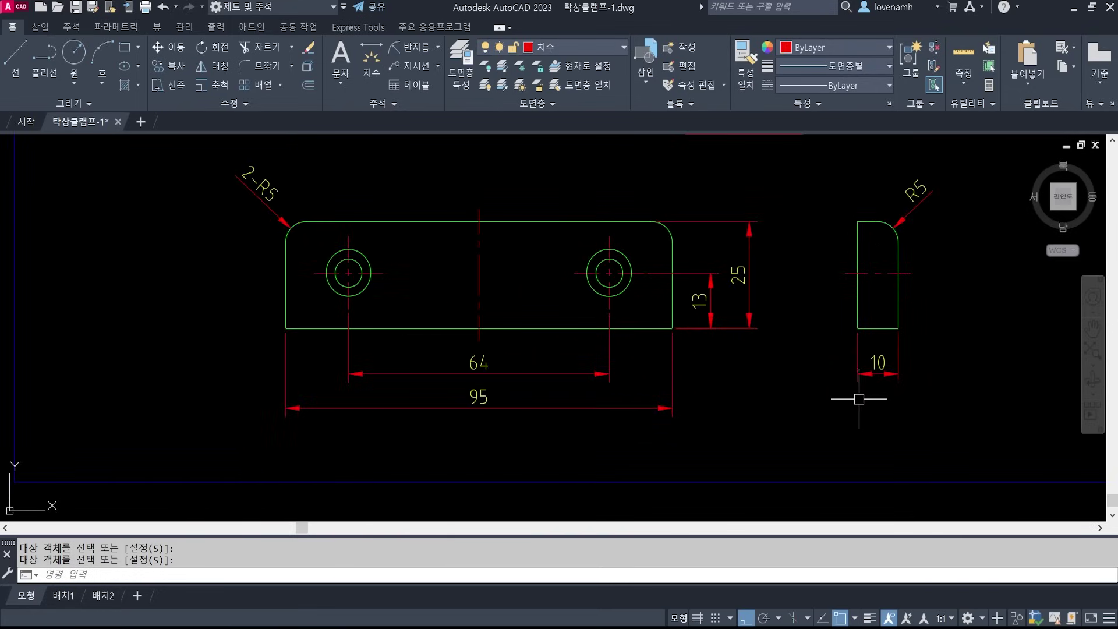
middle_drag(861, 400, 801, 395)
key(alt+Tab)
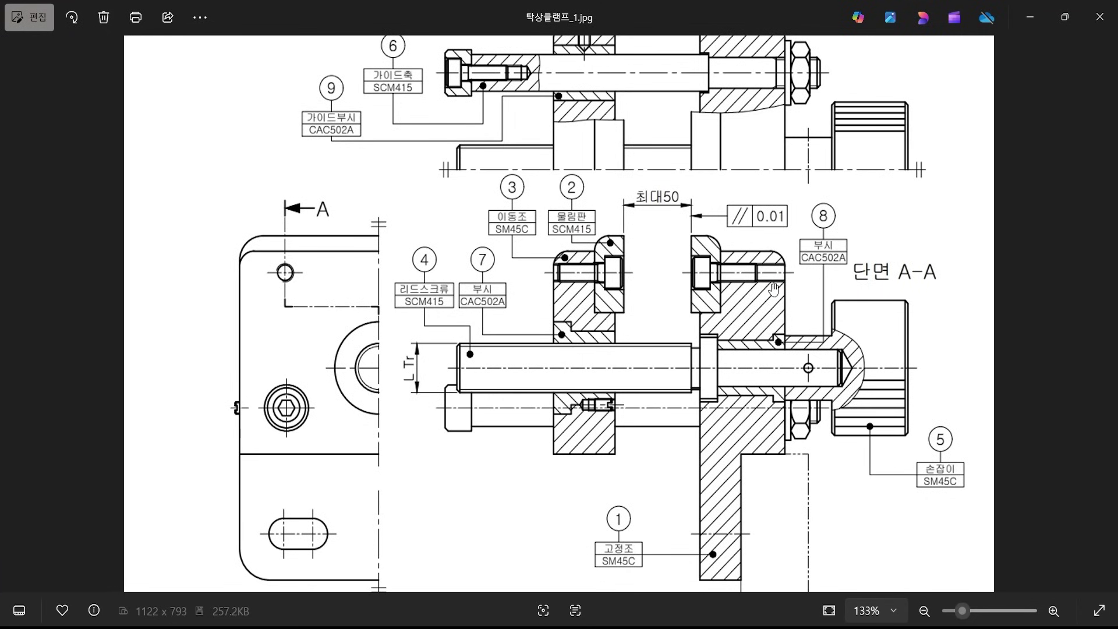
scroll(622, 323, up, 1)
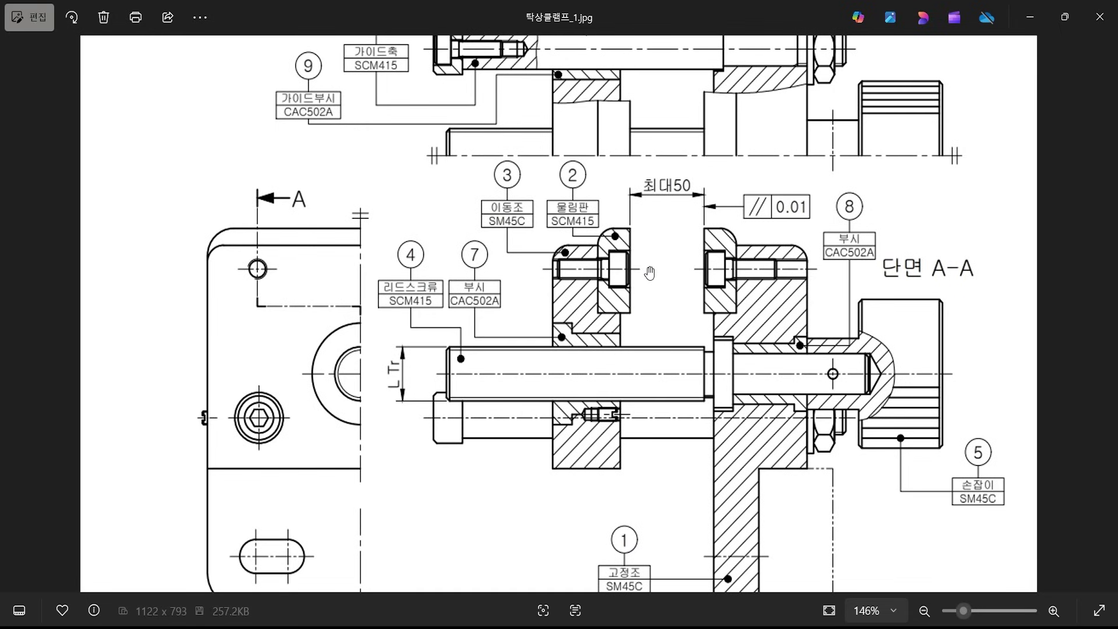
key(ctrl+2)
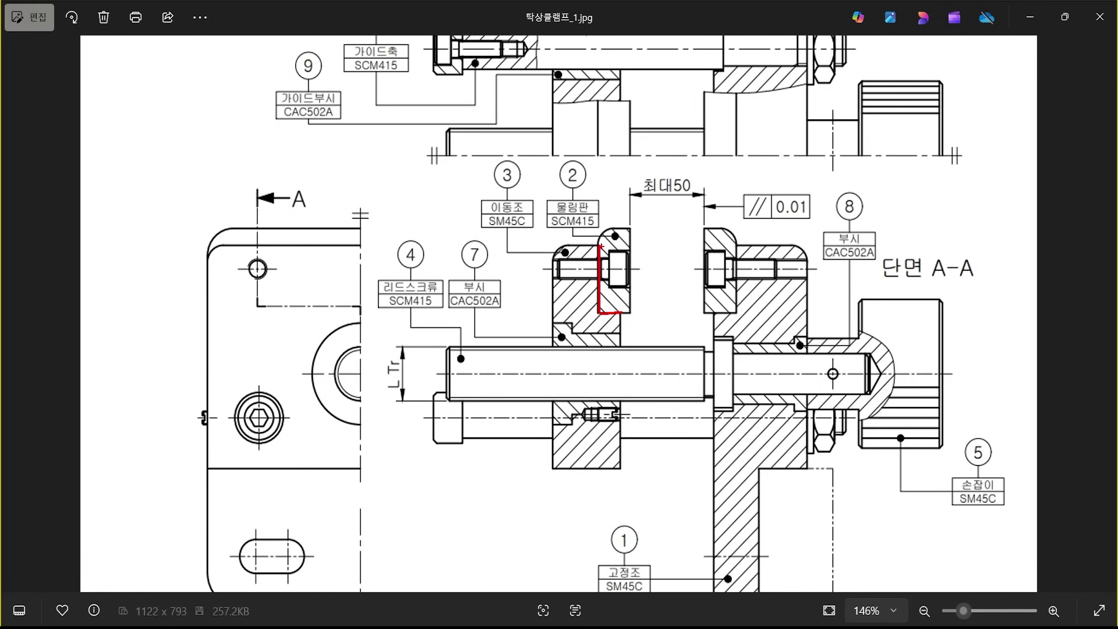
drag(604, 354, 601, 406)
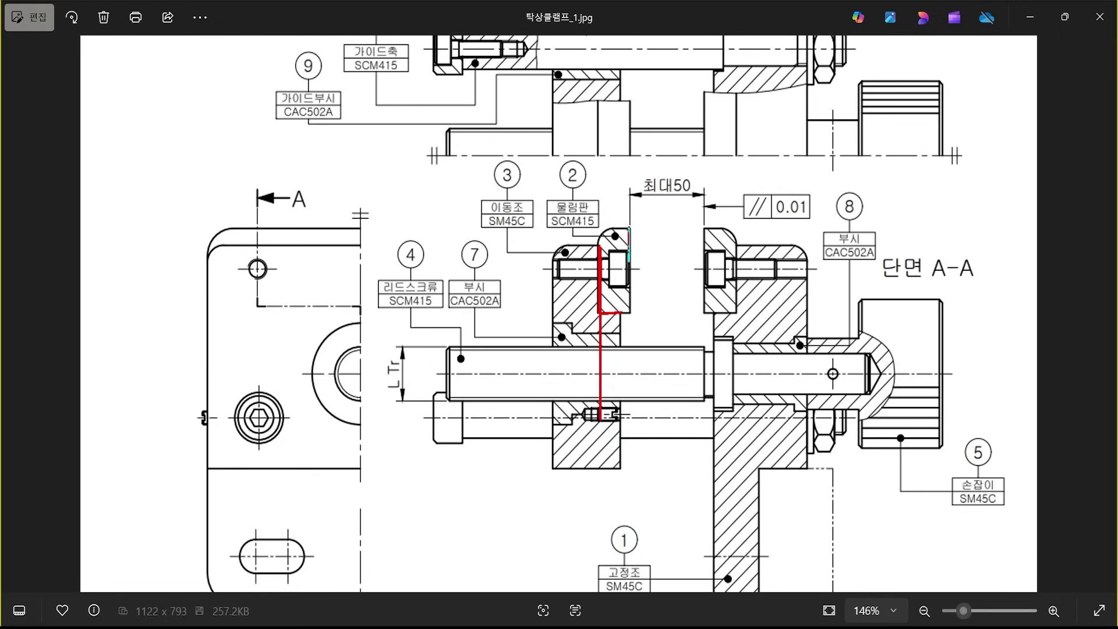
drag(630, 249, 629, 385)
key(Escape)
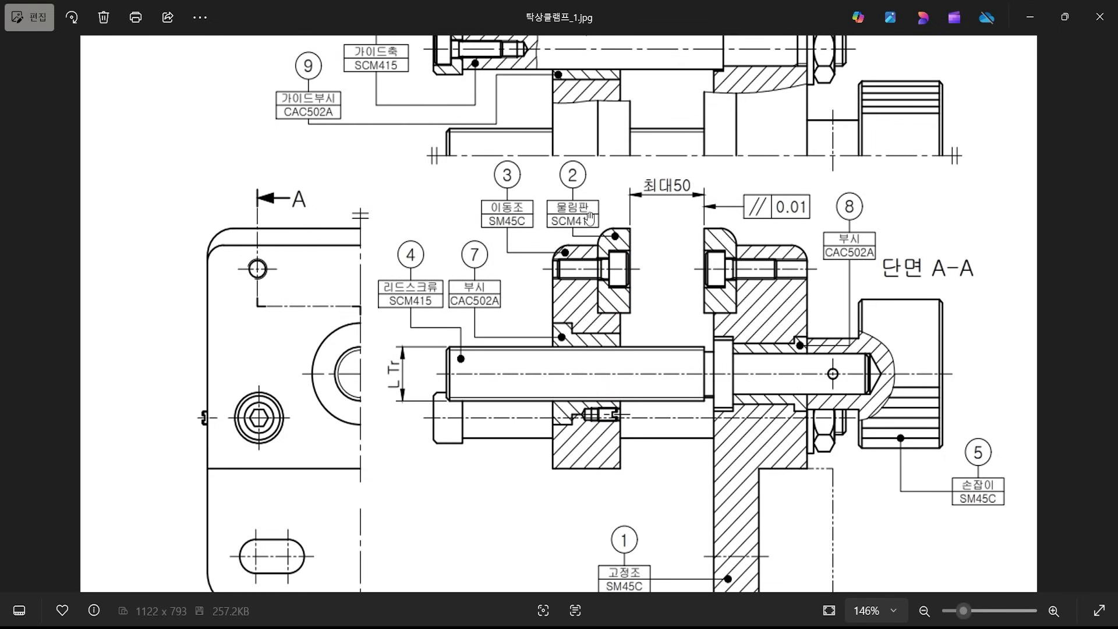
key(ctrl+2)
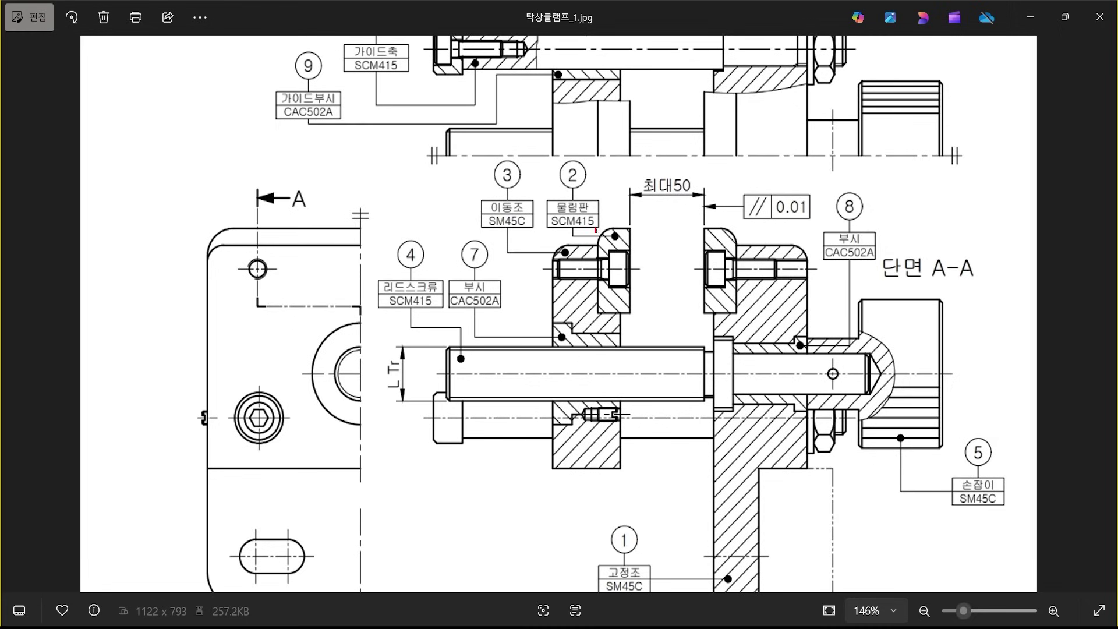
drag(595, 230, 595, 376)
drag(629, 216, 629, 353)
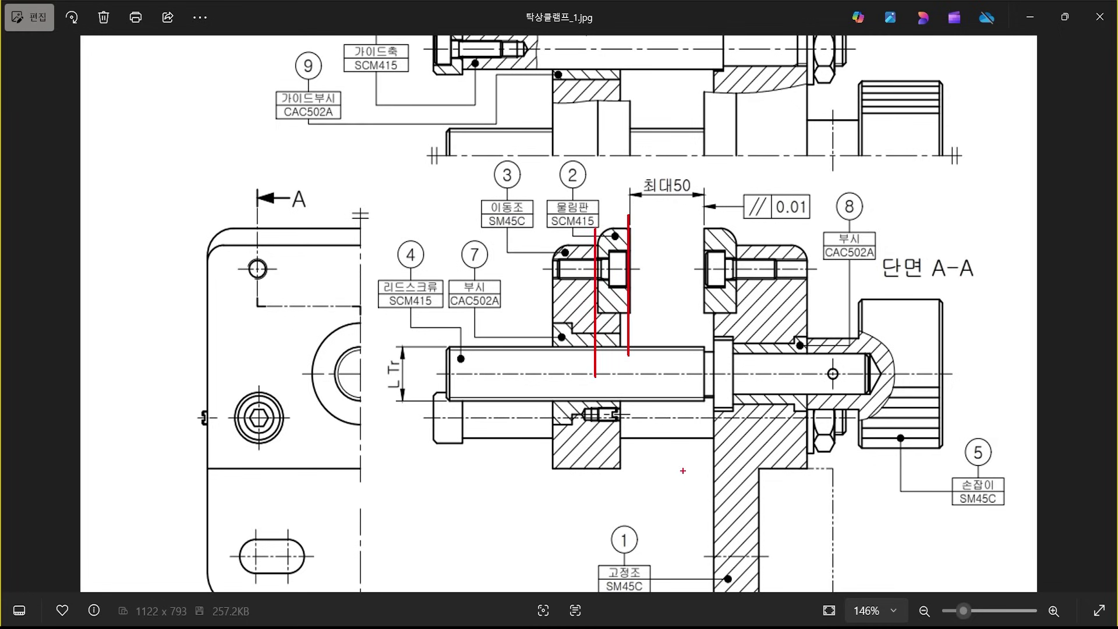
key(Escape)
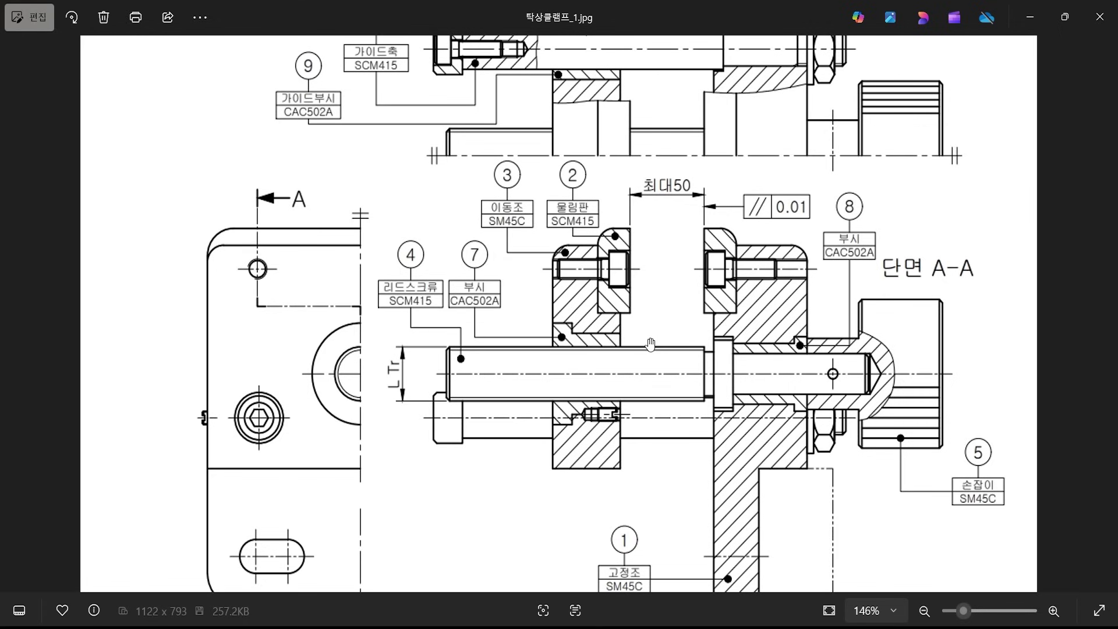
key(ctrl+2)
drag(593, 230, 594, 356)
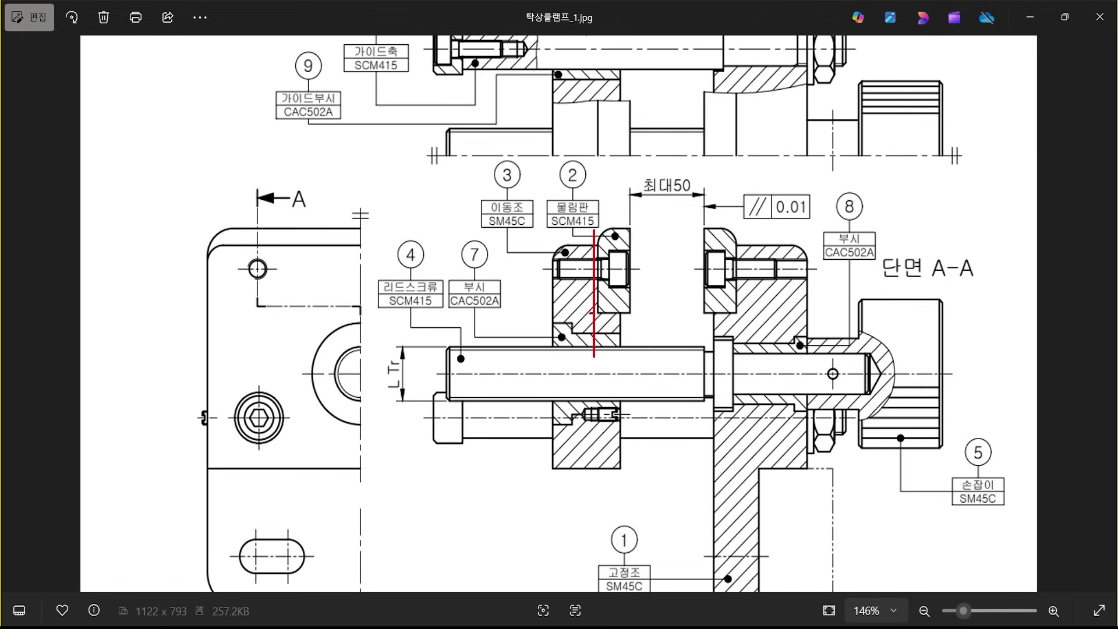
shift+drag(656, 309, 662, 312)
key(Escape)
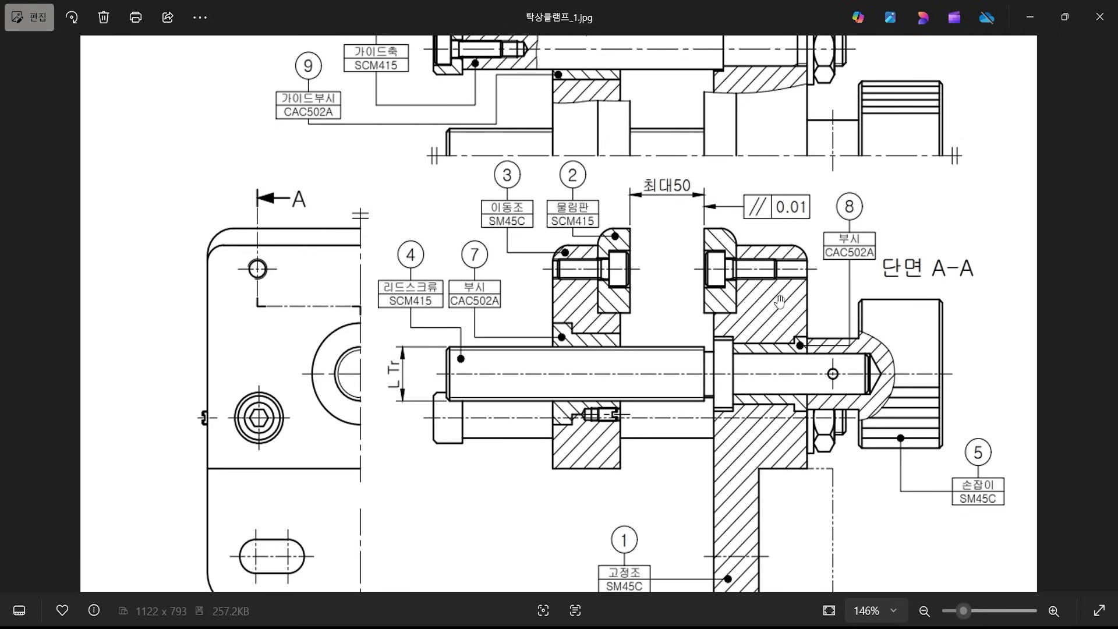
click(791, 610)
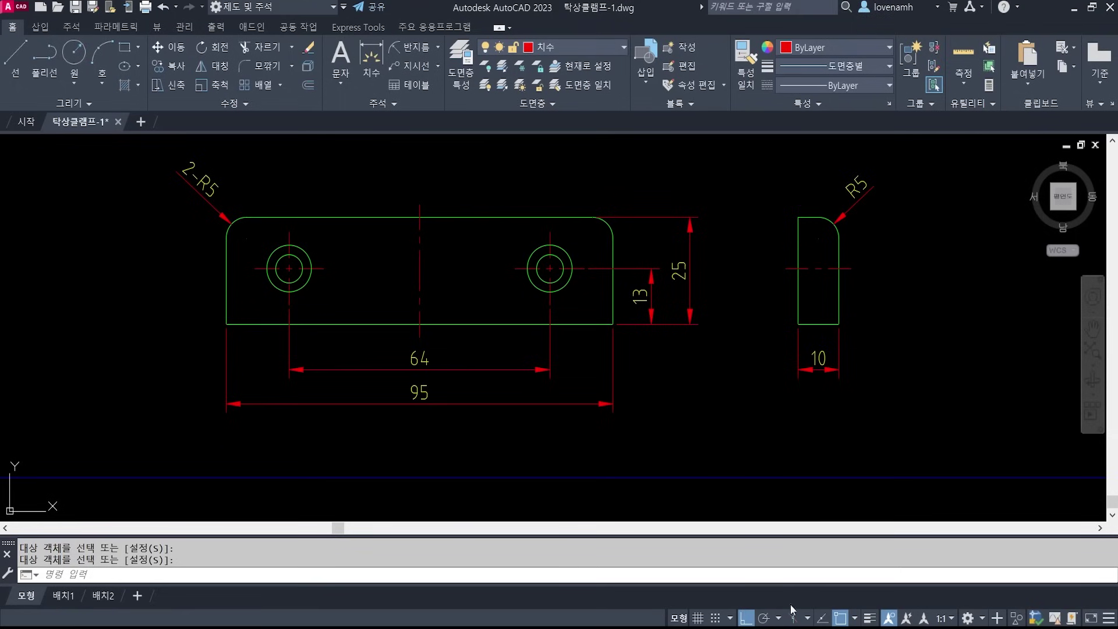
- Configure the quick leader for tolerance annotation with the filled datum triangle (데이텀 삼각형 채우기) as its arrowhead
middle_drag(849, 359, 748, 357)
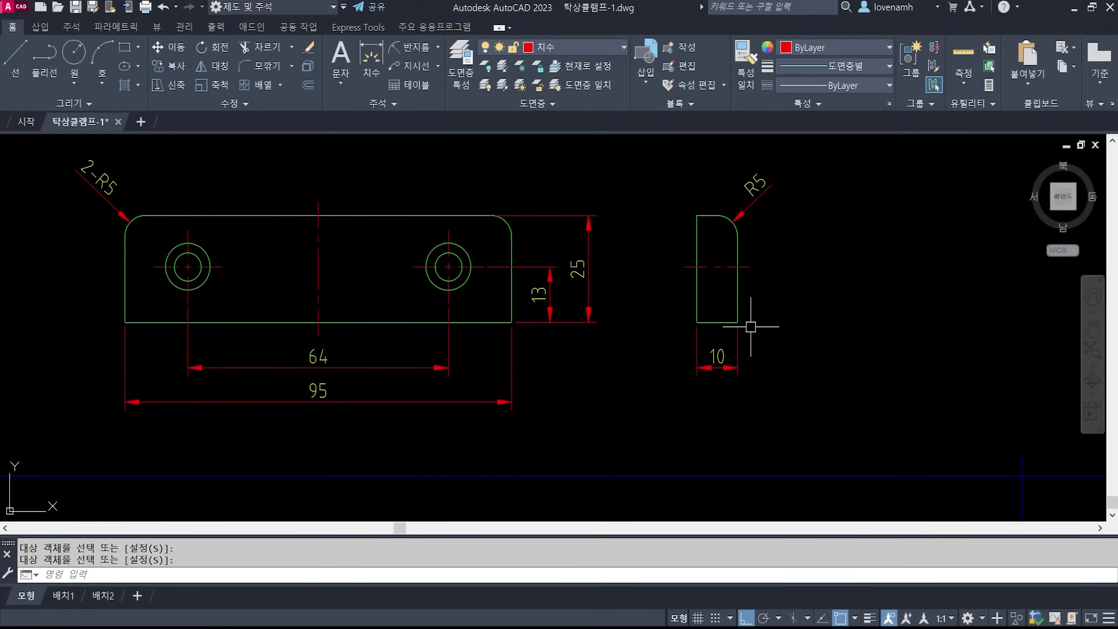
text(L)
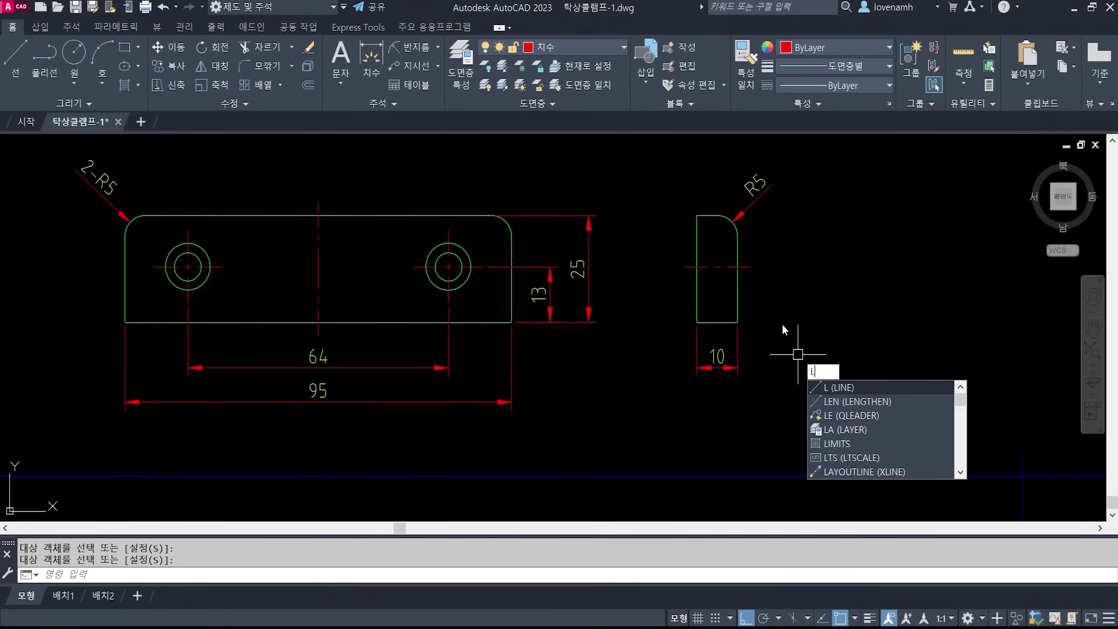
text(E)
key(Return)
text(s)
key(Return)
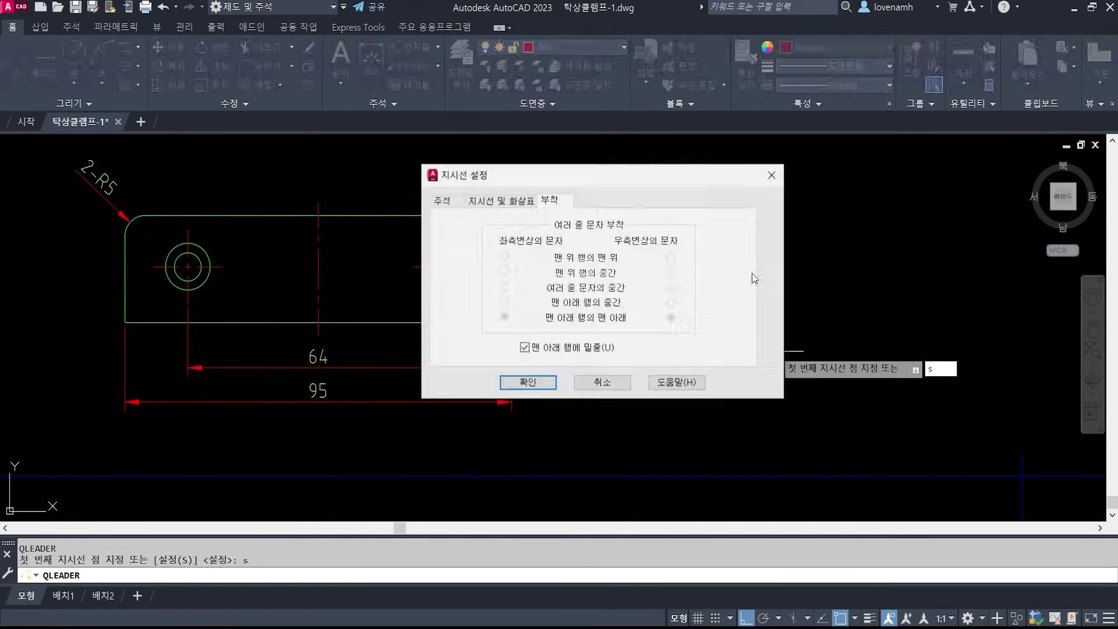
click(443, 201)
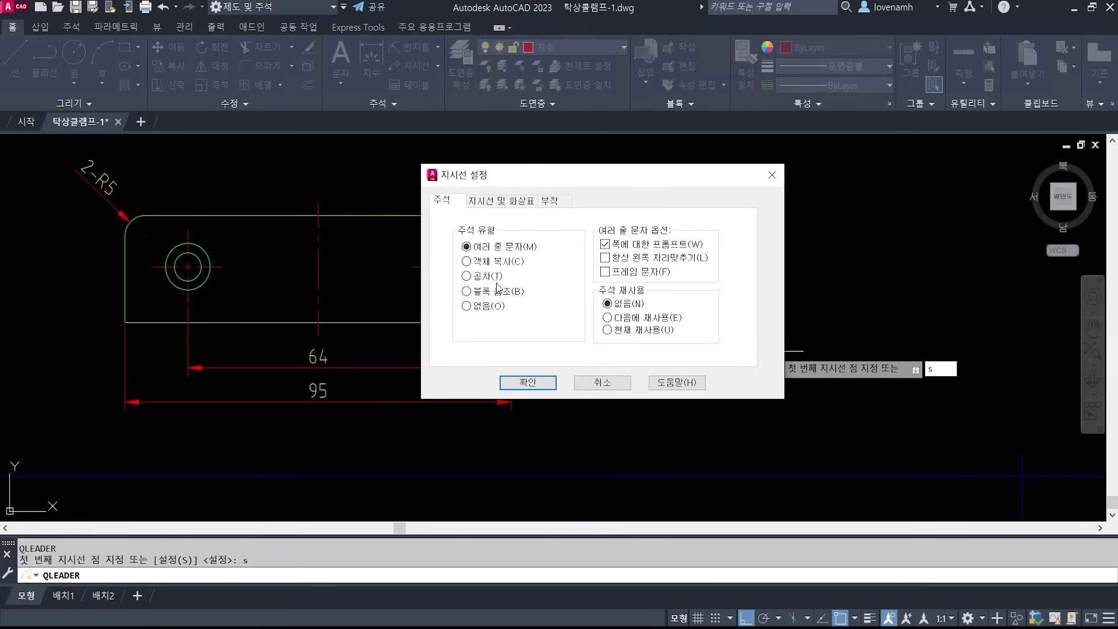
click(467, 276)
click(508, 201)
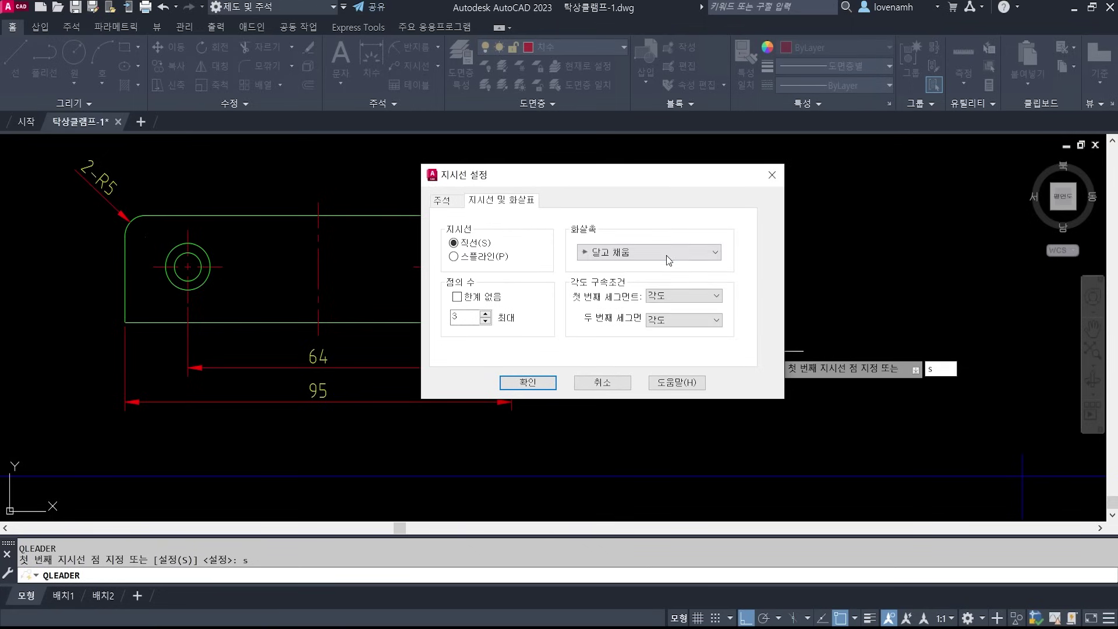
click(663, 254)
click(615, 498)
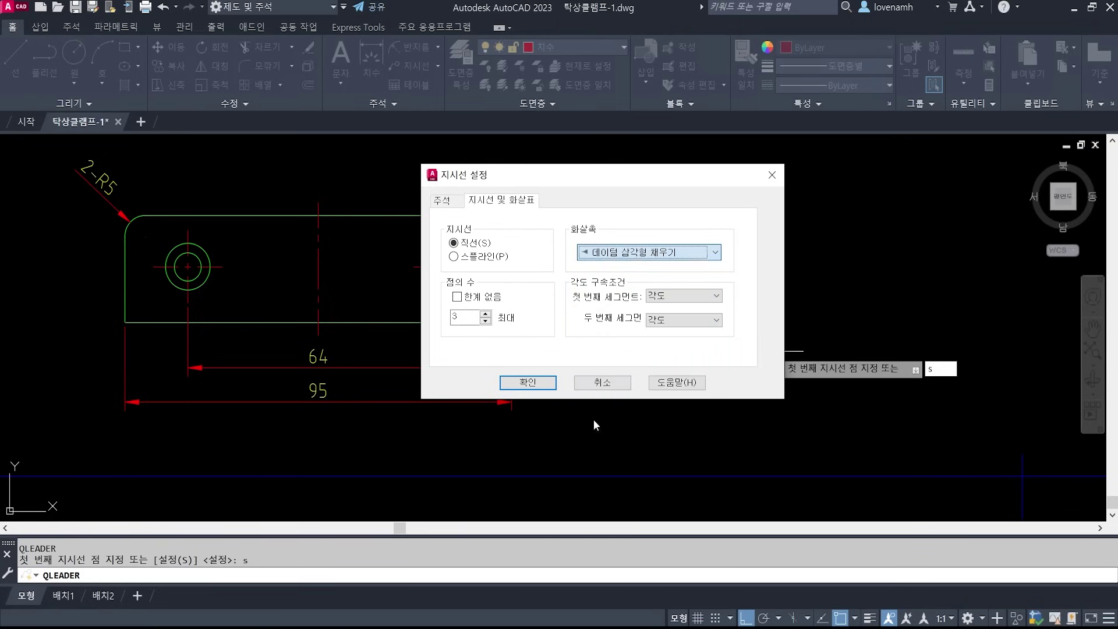
click(527, 382)
- Attach datum symbol B with a horizontal leader to the right extension line of the side view's 10 dimension
scroll(801, 419, down, 1)
scroll(745, 378, down, 3)
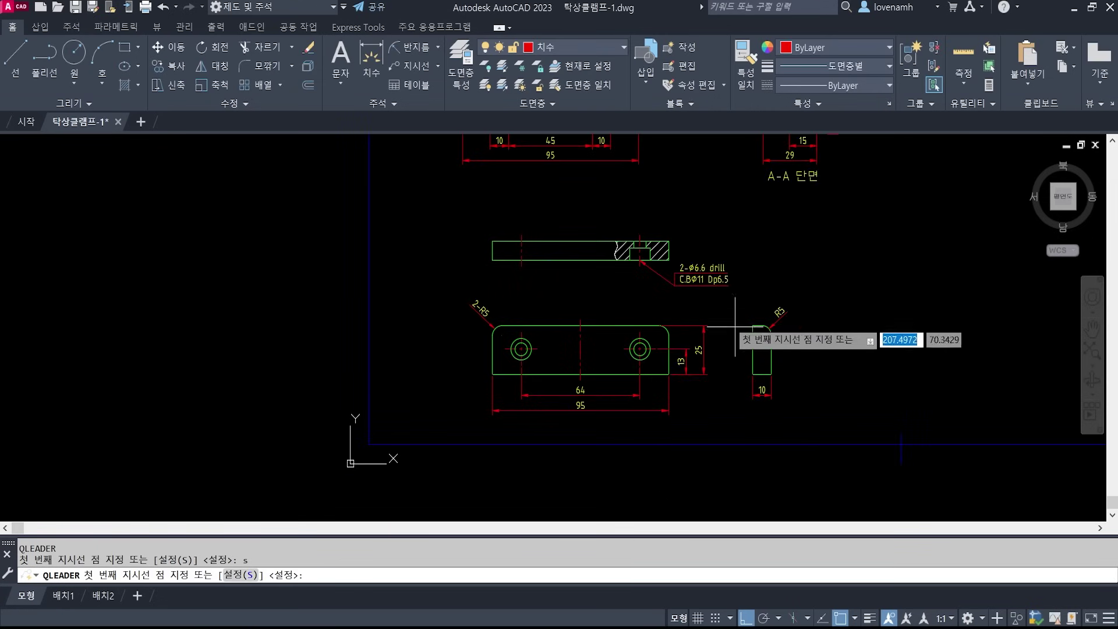
mouse_move(760, 259)
middle_down()
mouse_move(827, 487)
mouse_move(525, 505)
mouse_move(528, 545)
mouse_move(530, 508)
mouse_move(558, 544)
mouse_move(544, 287)
middle_up()
middle_drag(564, 410, 609, 310)
scroll(610, 313, up, 8)
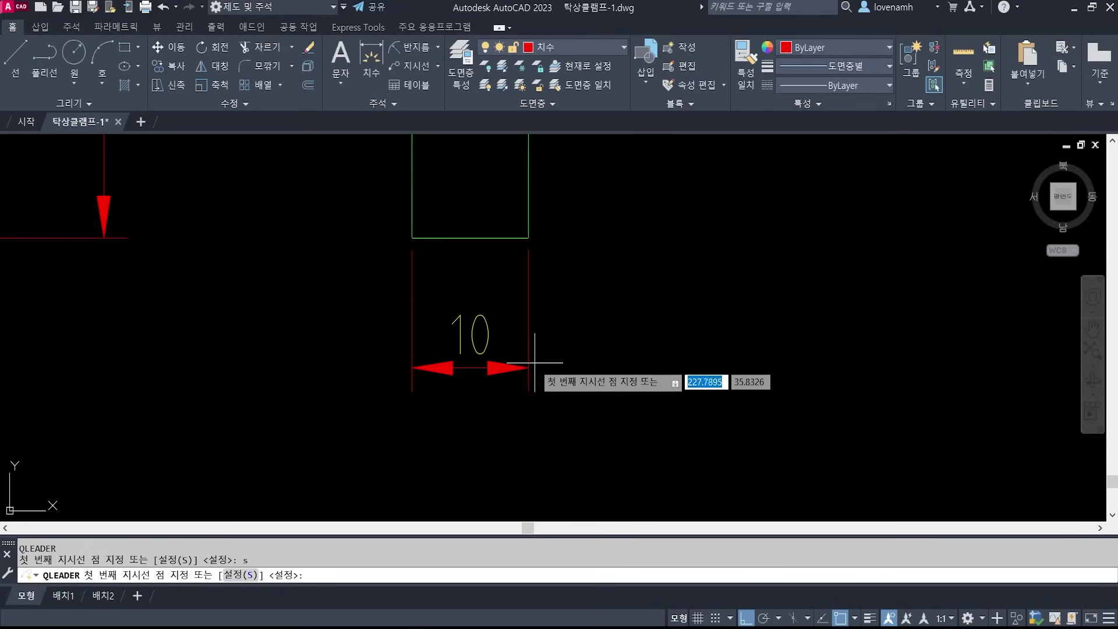
middle_drag(554, 345, 588, 366)
shift+right_click(569, 354)
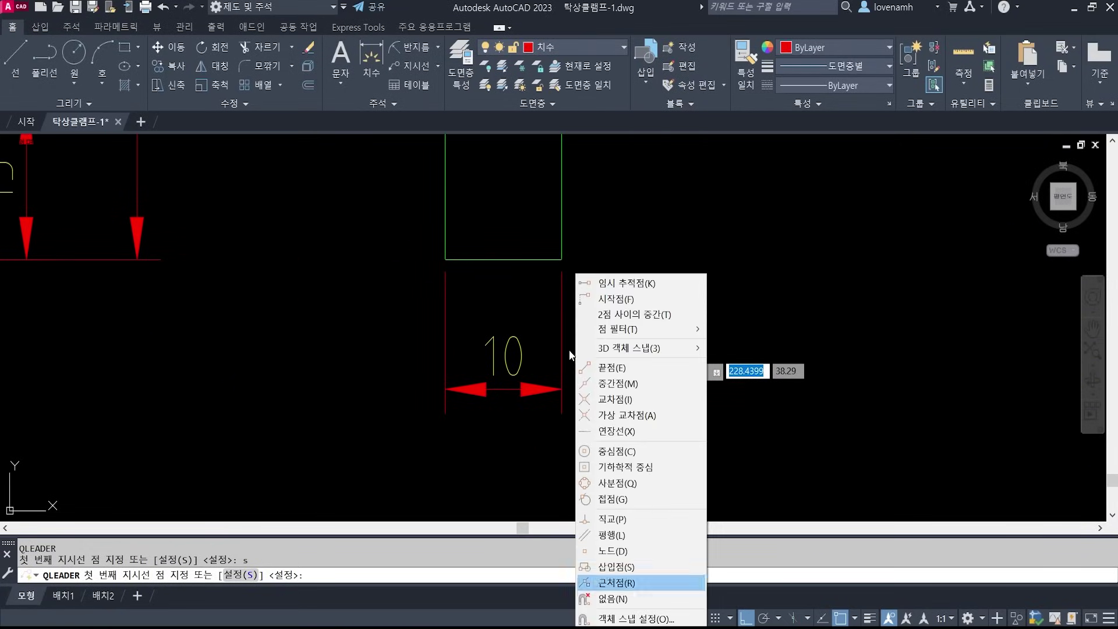
key(r)
click(562, 349)
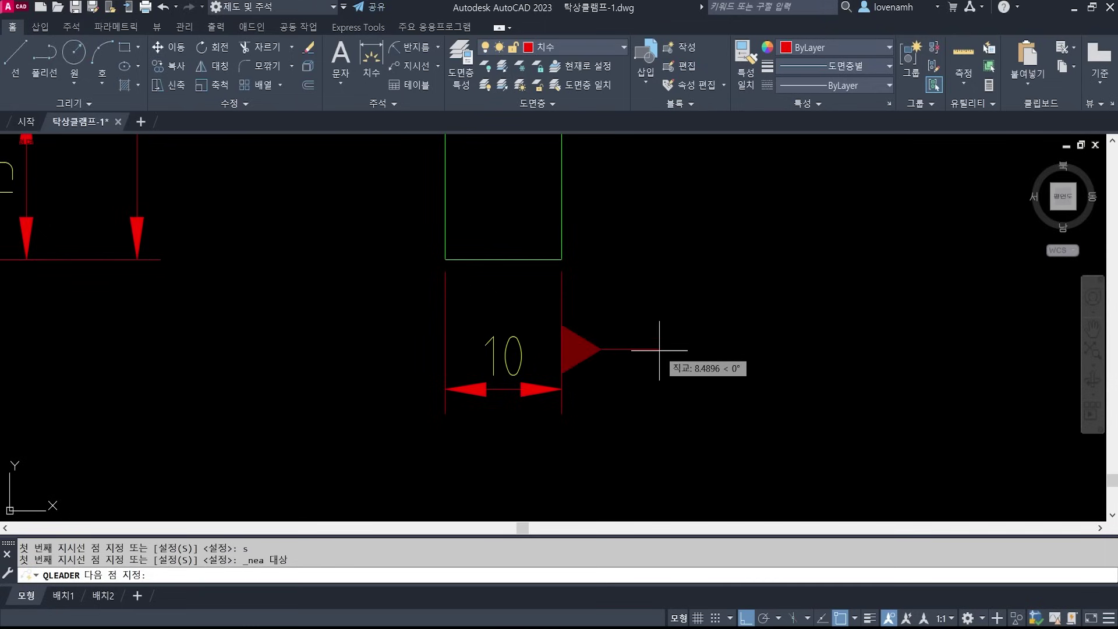
click(658, 350)
key(Return)
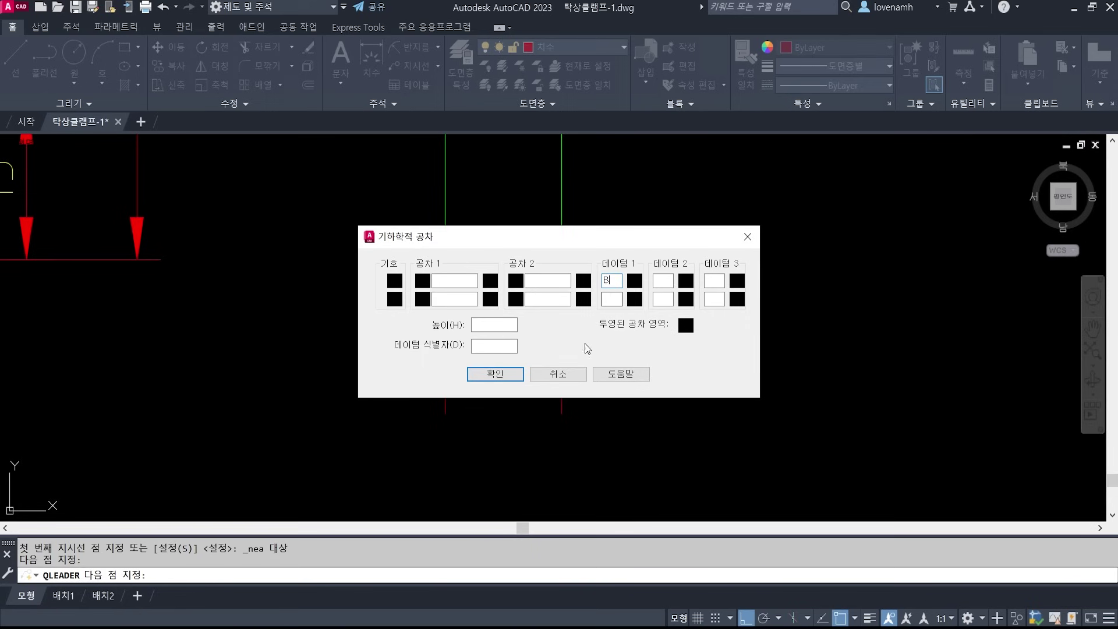
click(495, 374)
scroll(809, 366, down, 5)
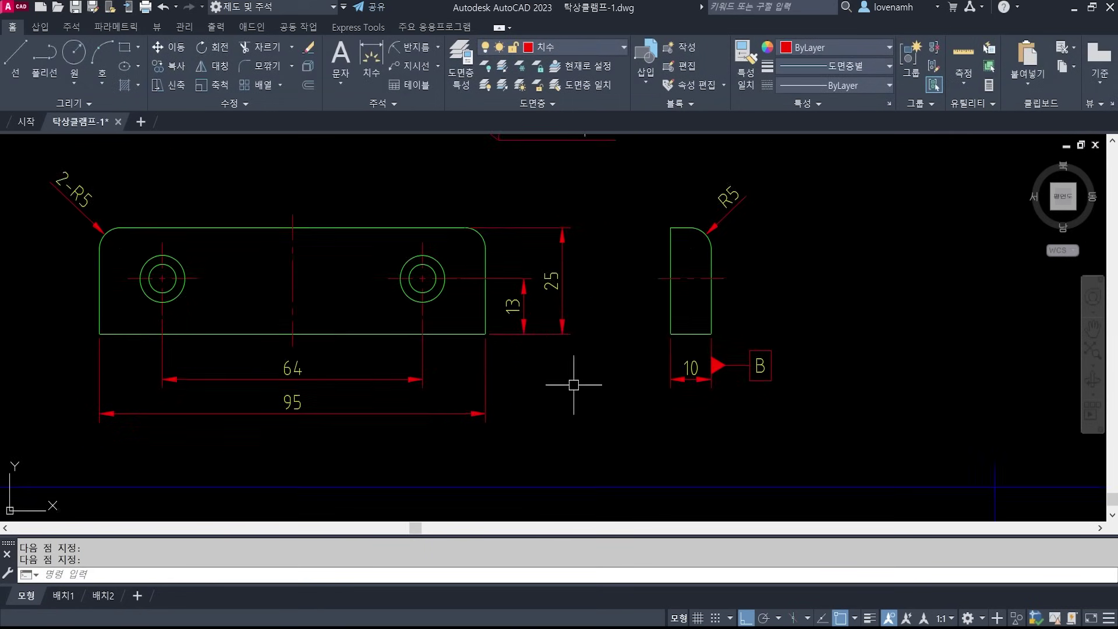
middle_drag(574, 385, 625, 391)
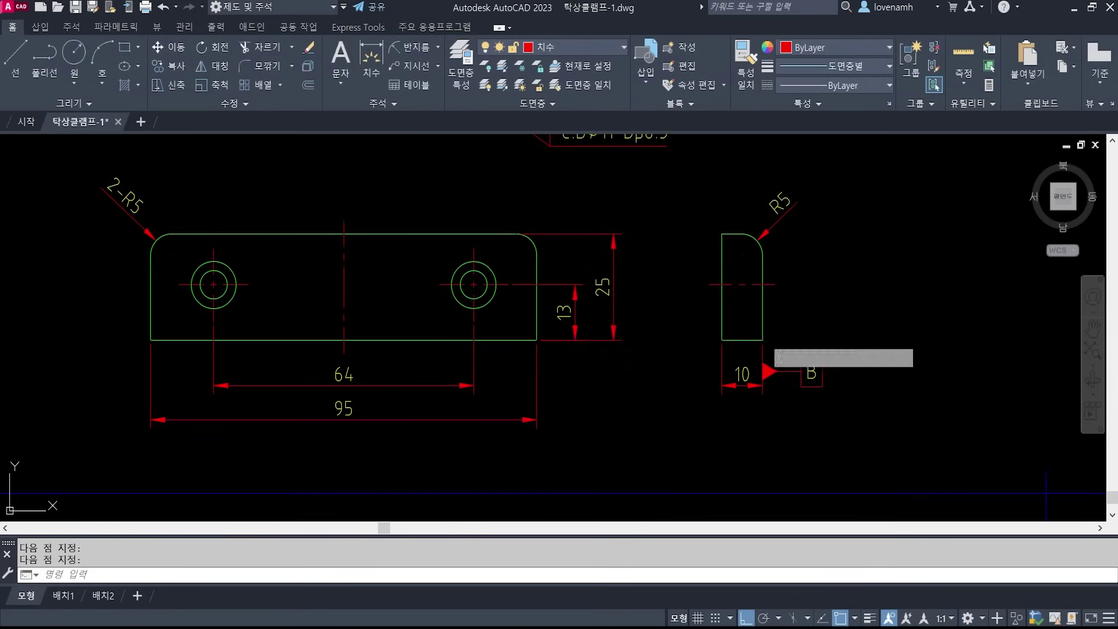
- Change the quick leader's arrowhead to closed filled (닫고 채움)
text(le)
key(Return)
text(s)
key(Return)
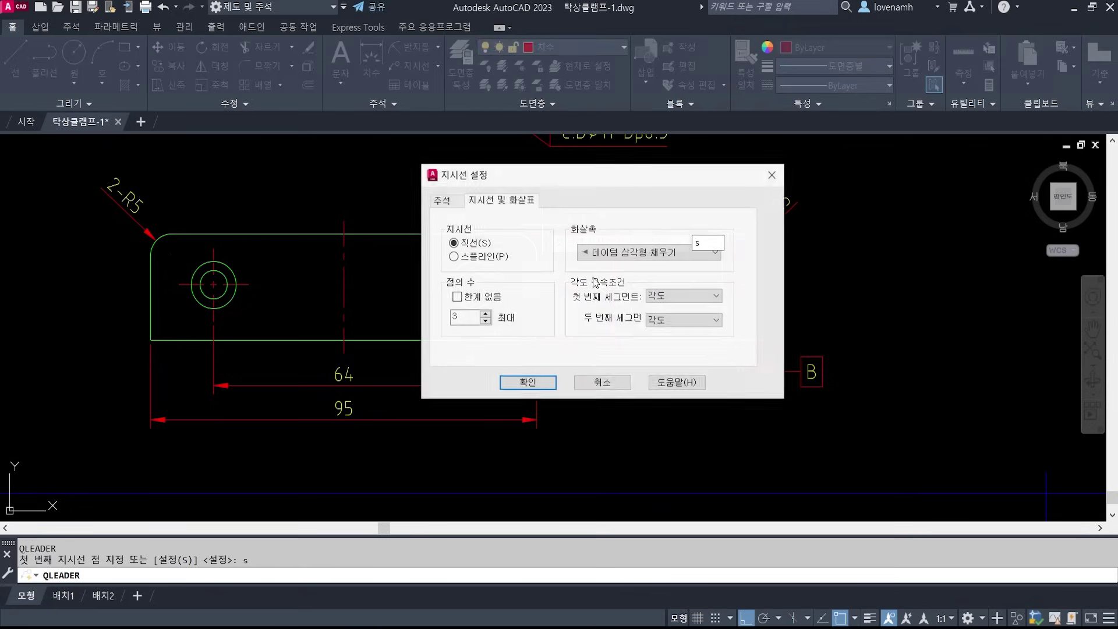
click(644, 252)
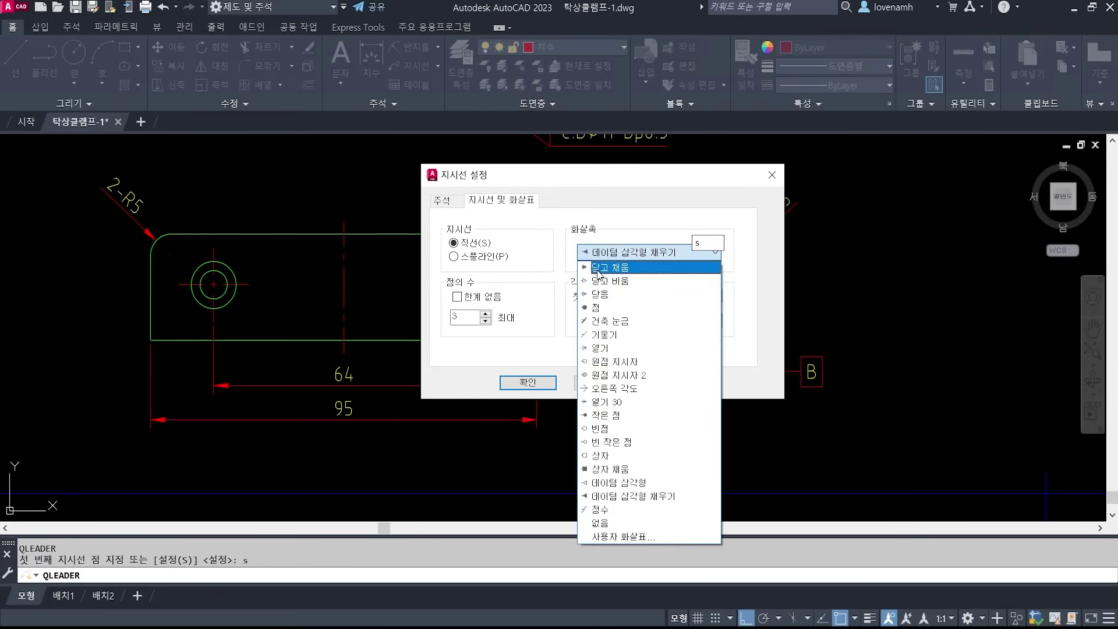
click(598, 268)
click(527, 382)
scroll(679, 393, up, 1)
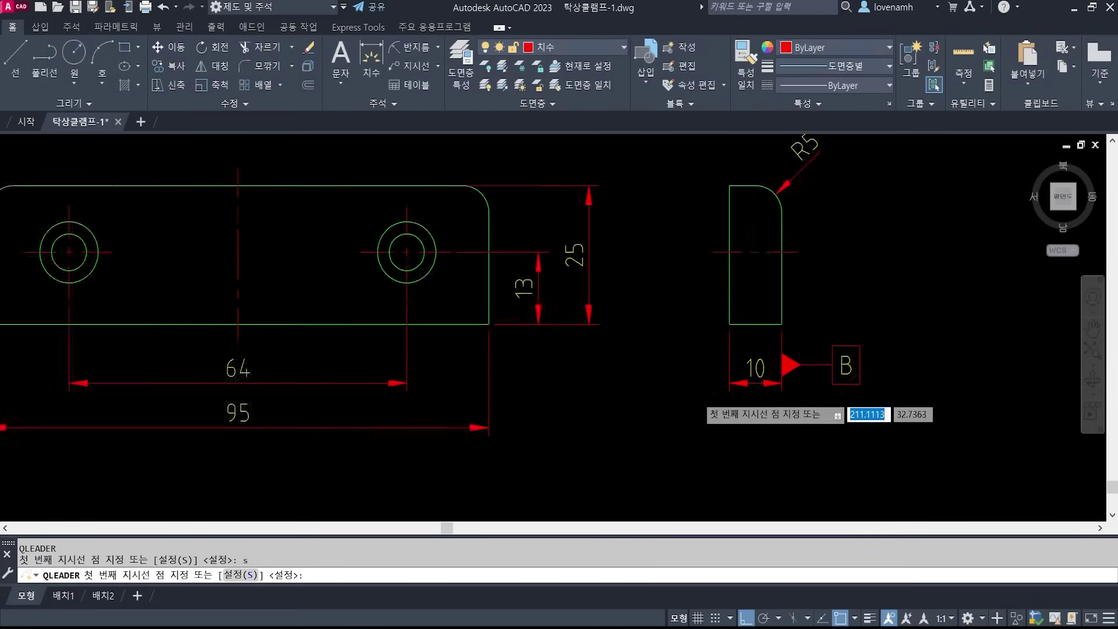
scroll(699, 399, up, 3)
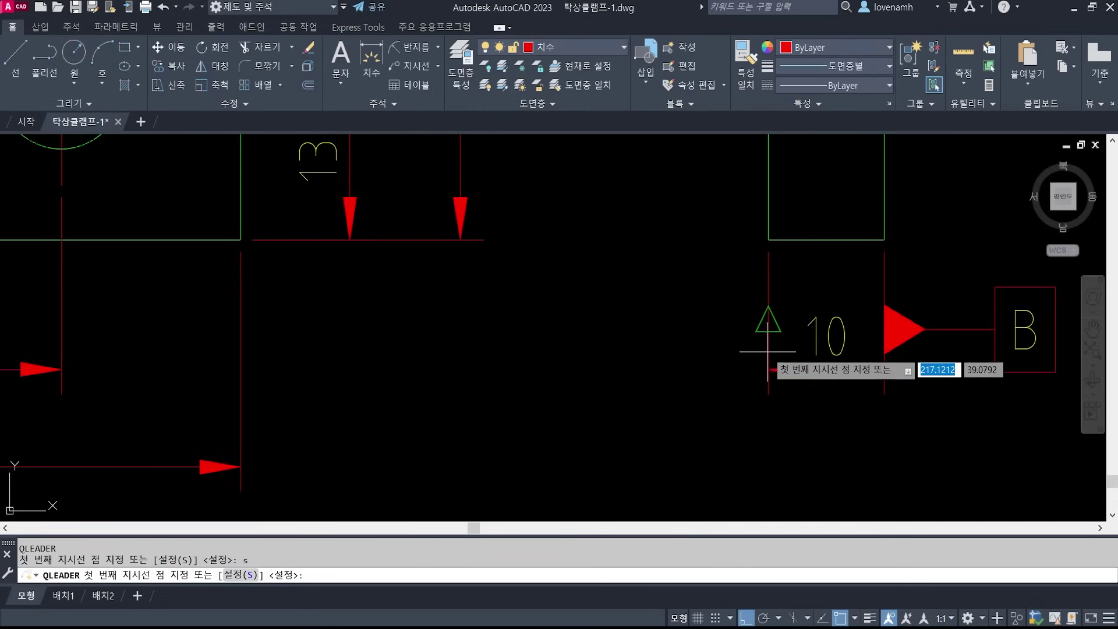
click(754, 369)
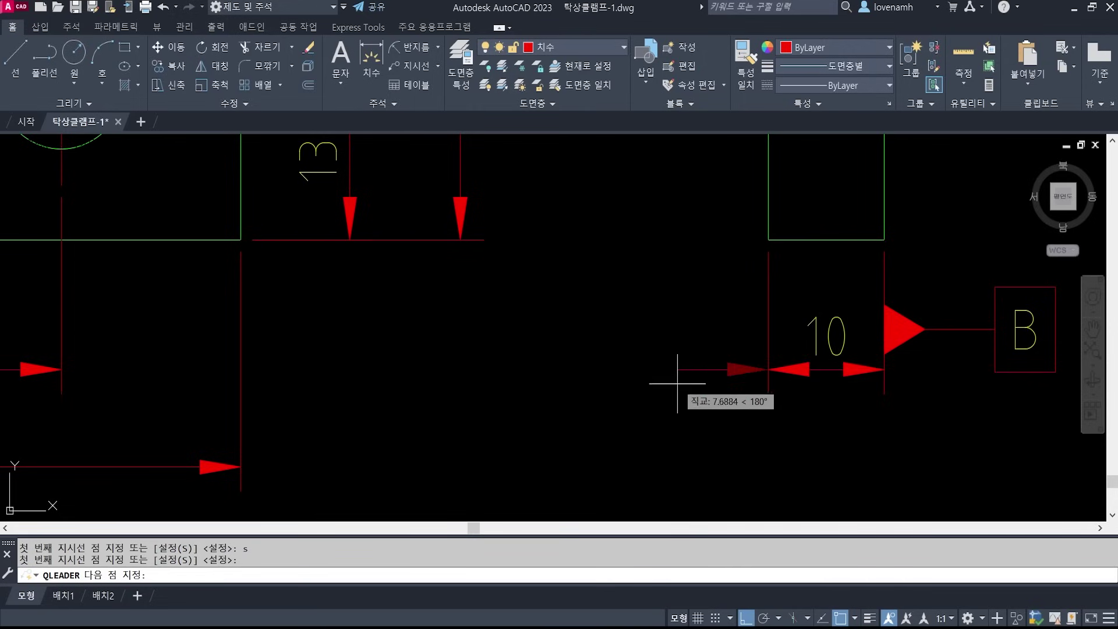
click(634, 383)
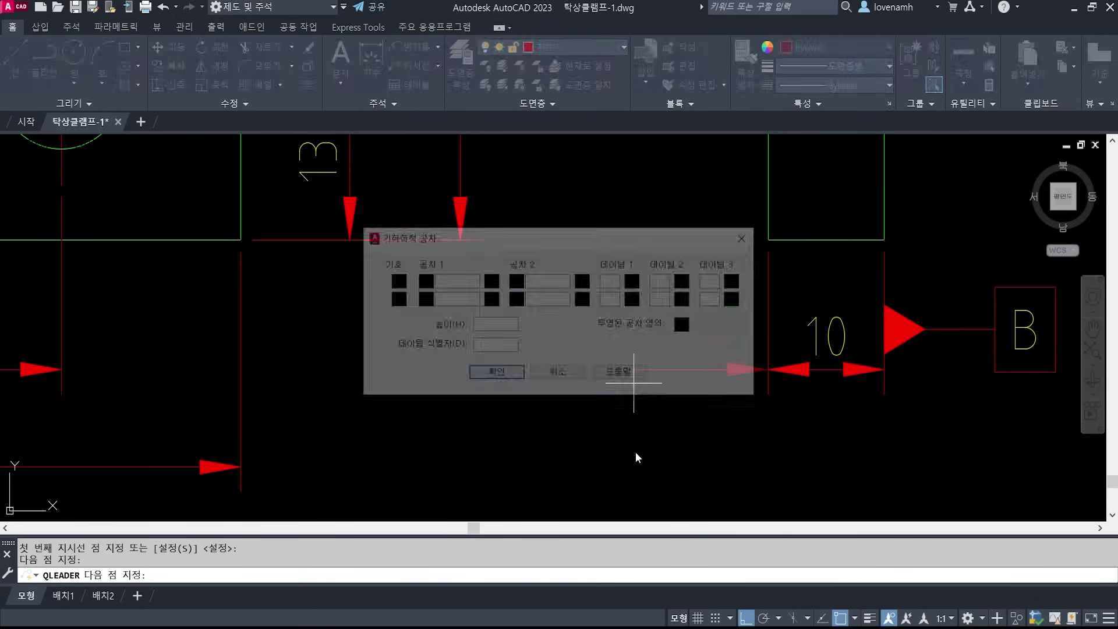
click(394, 281)
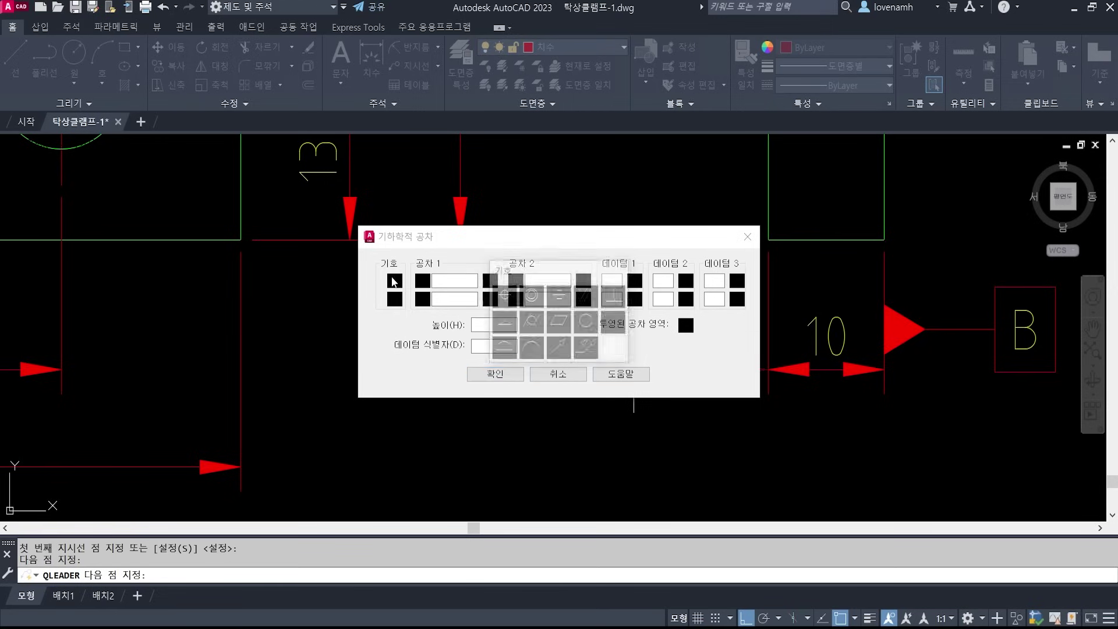
click(586, 297)
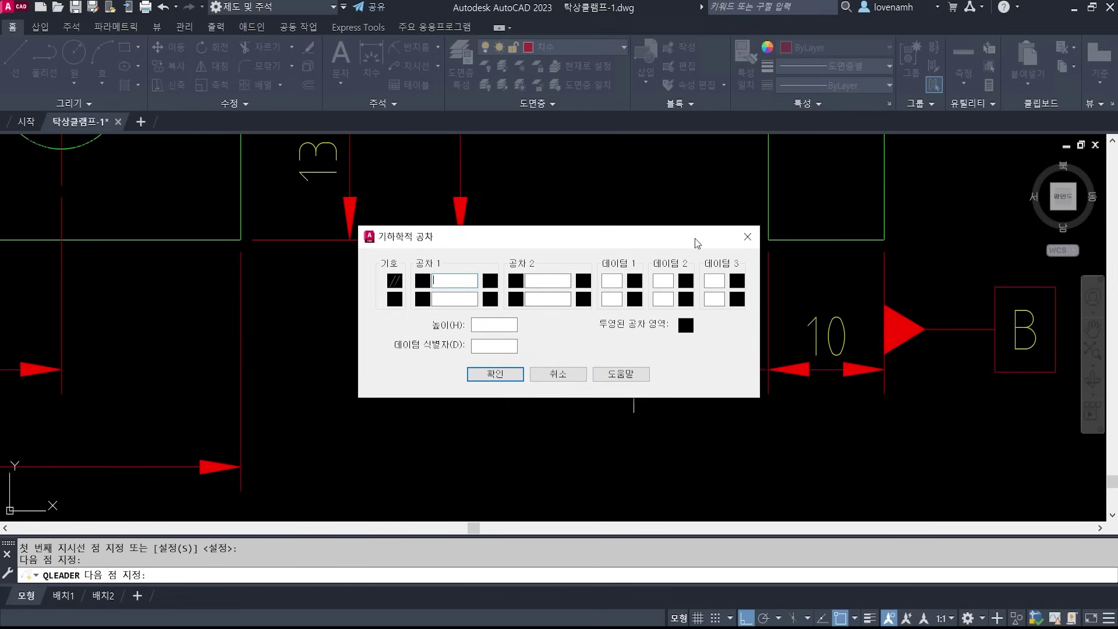
drag(694, 239, 518, 234)
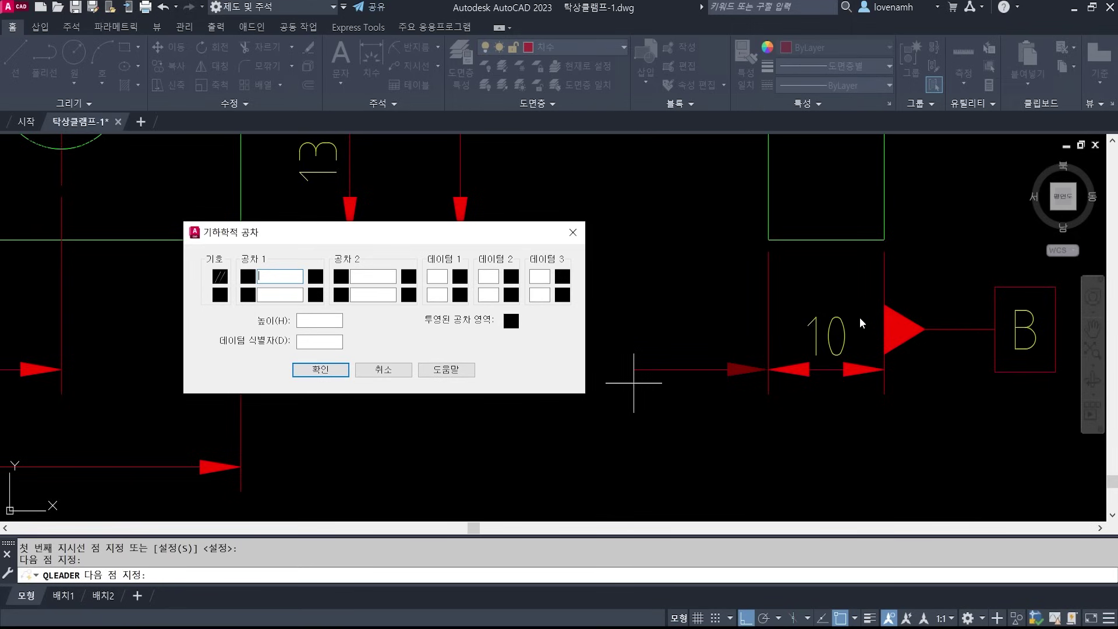
click(573, 233)
key(Return)
click(736, 348)
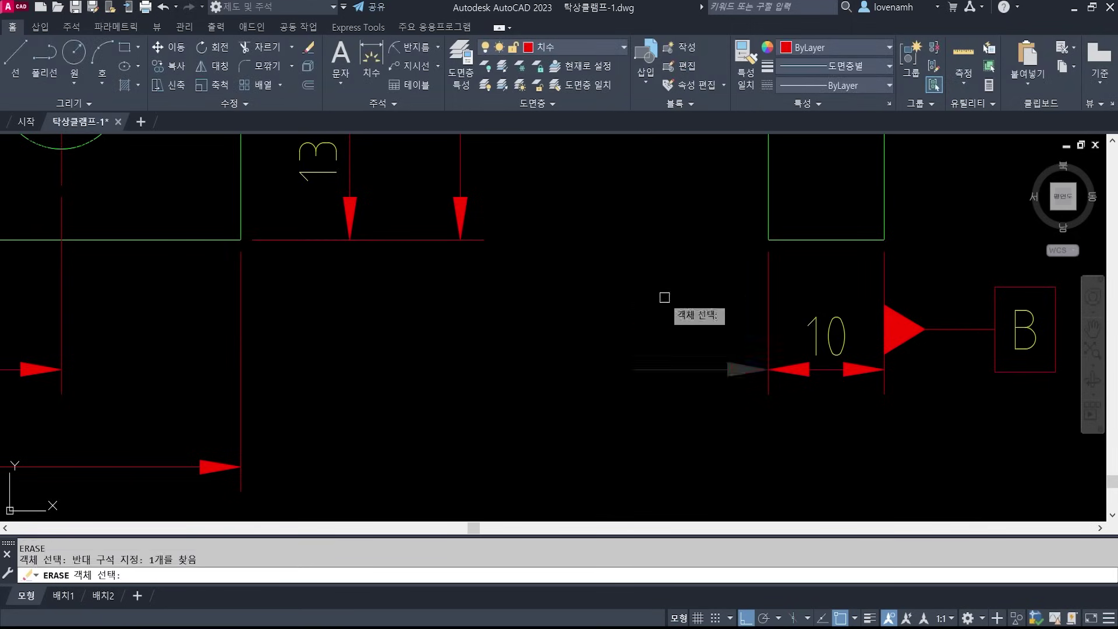
click(670, 291)
scroll(743, 358, down, 5)
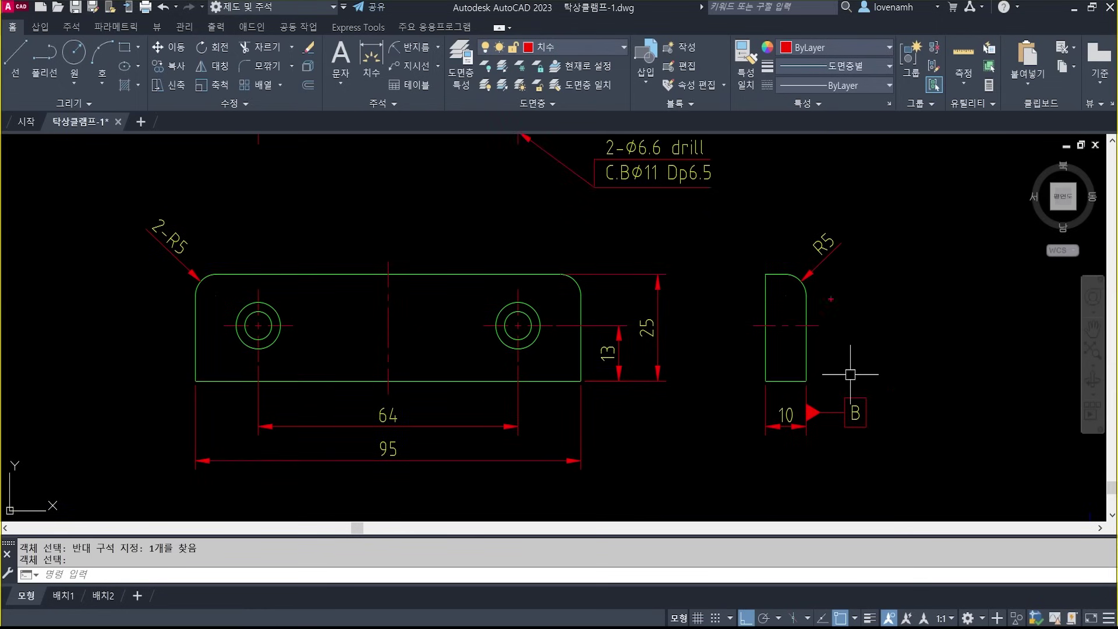
key(Return)
mouse_move(238, 275)
mouse_down()
mouse_move(466, 256)
mouse_move(495, 338)
mouse_move(595, 368)
mouse_up()
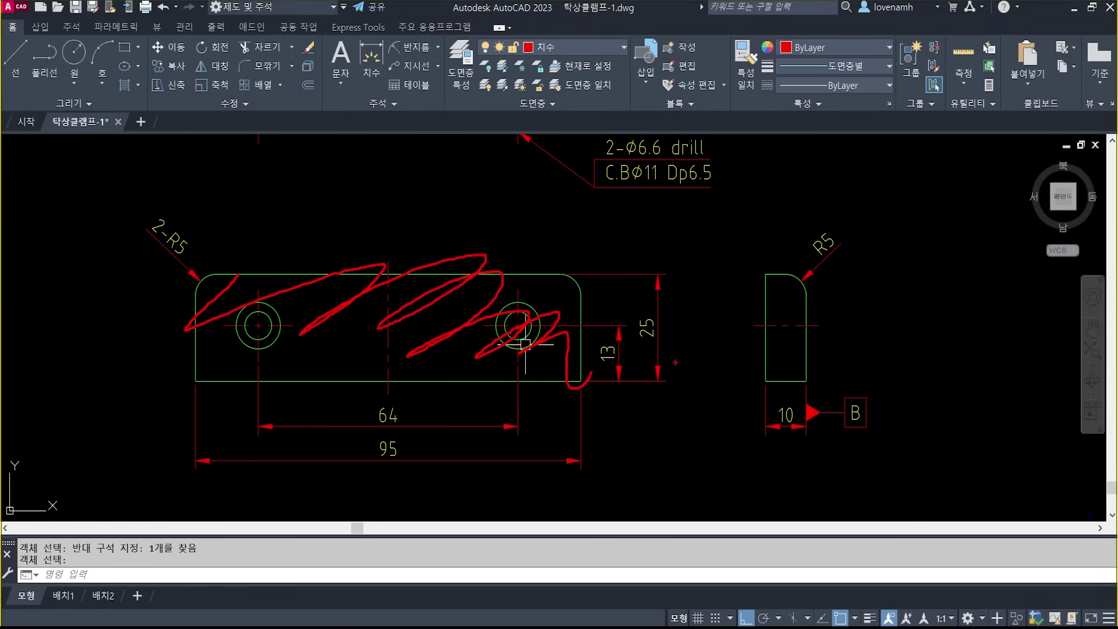
key(Escape)
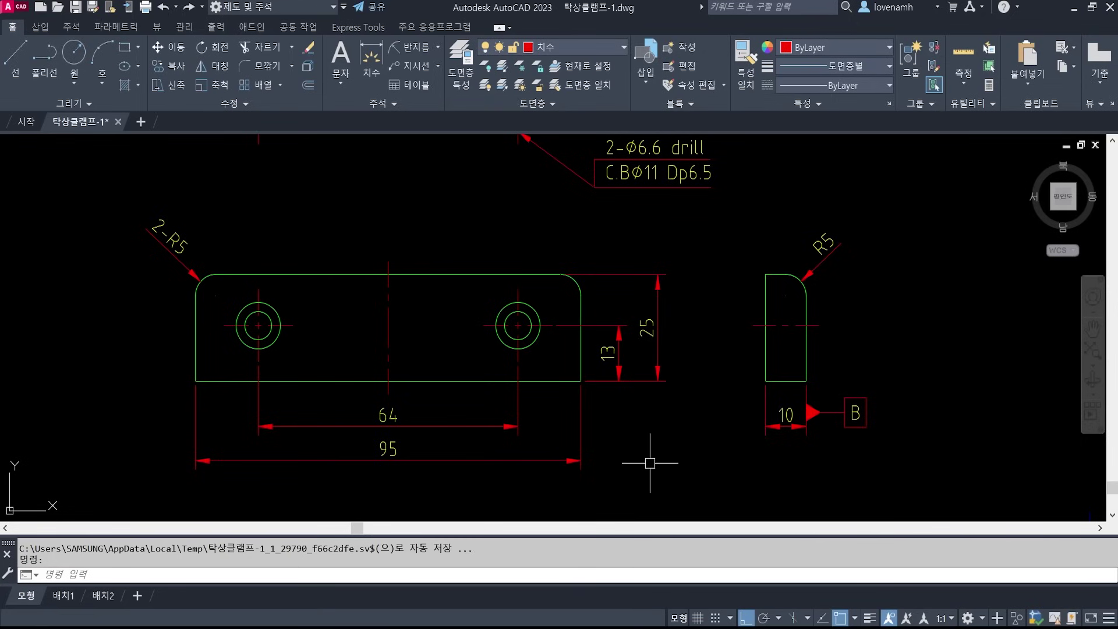
- Look up the IT5 value for the 80–120 size range in the KS standards PDF's IT 공차 table, and return to AutoCAD
click(498, 625)
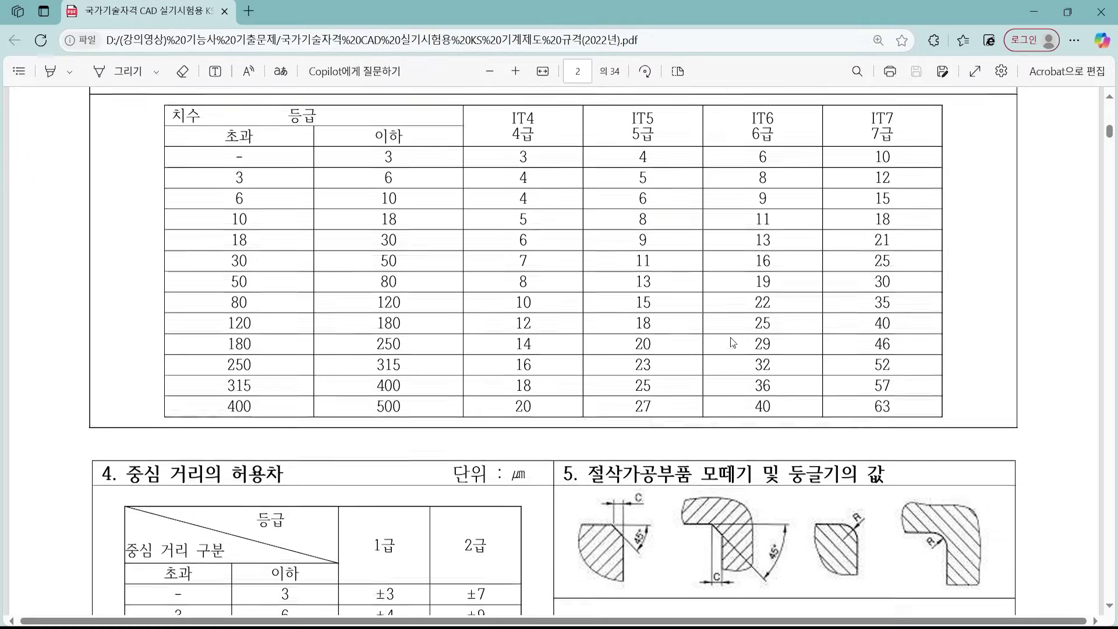
scroll(730, 337, up, 3)
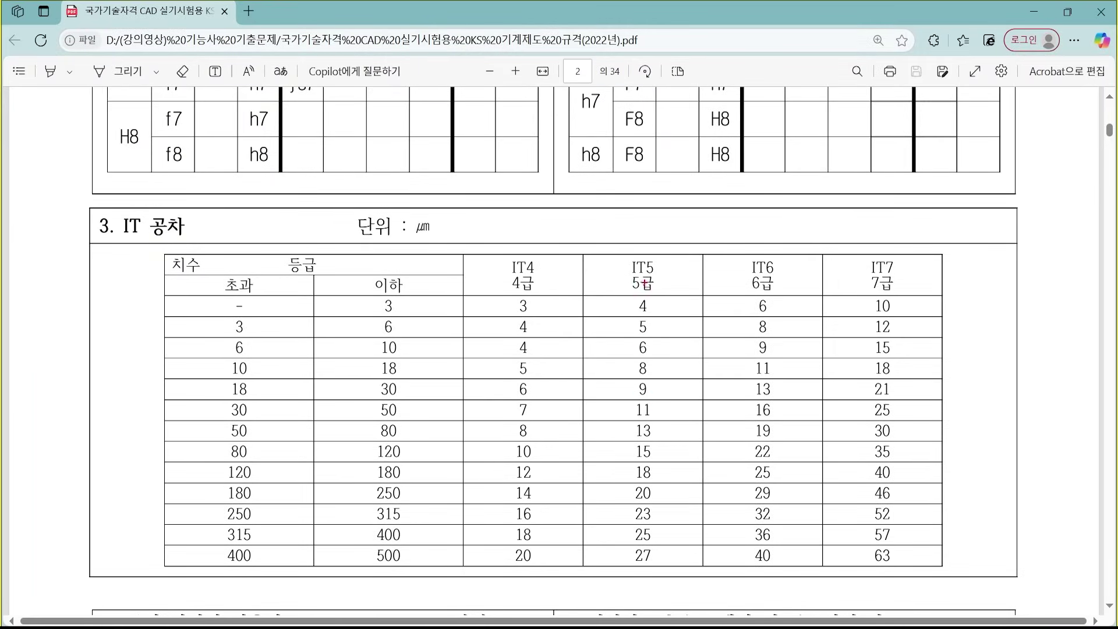
drag(602, 246, 676, 296)
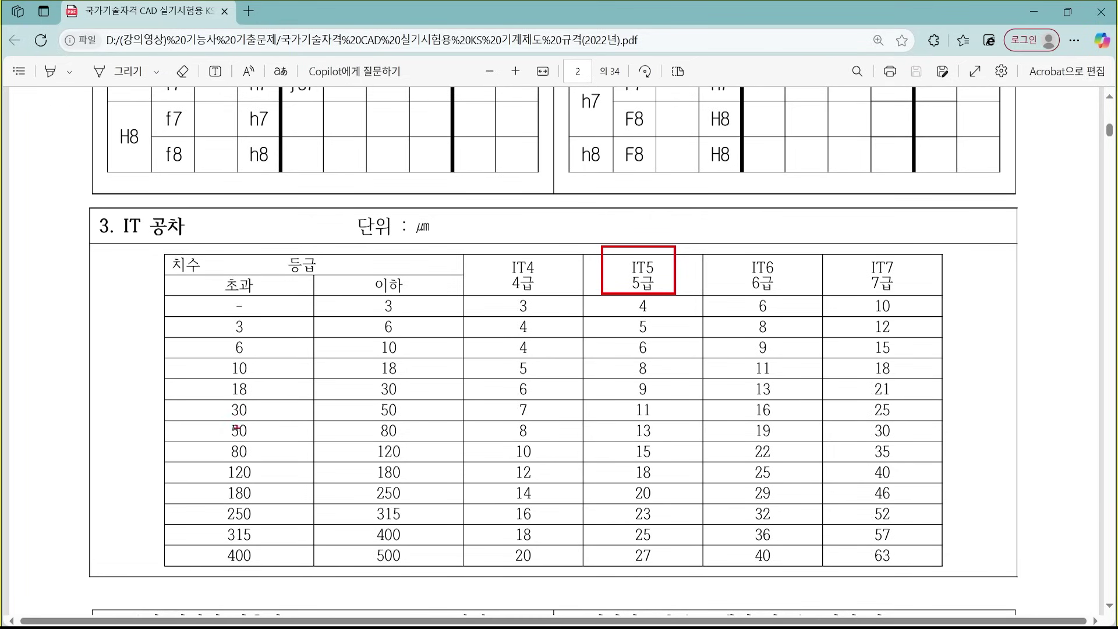
drag(163, 443, 463, 464)
drag(568, 449, 609, 449)
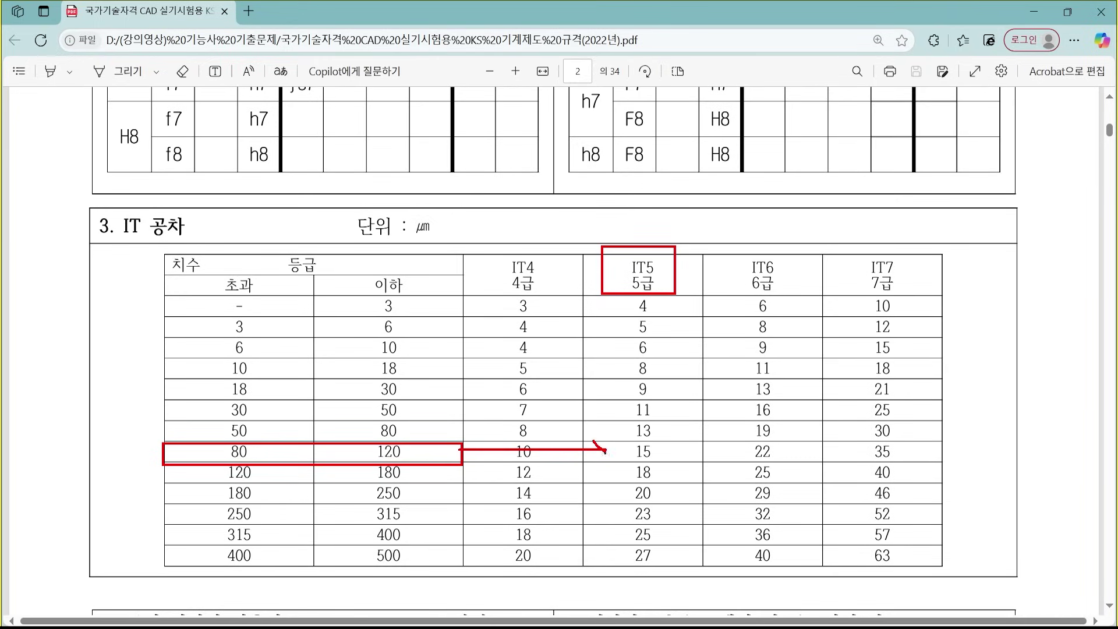
drag(652, 406, 651, 425)
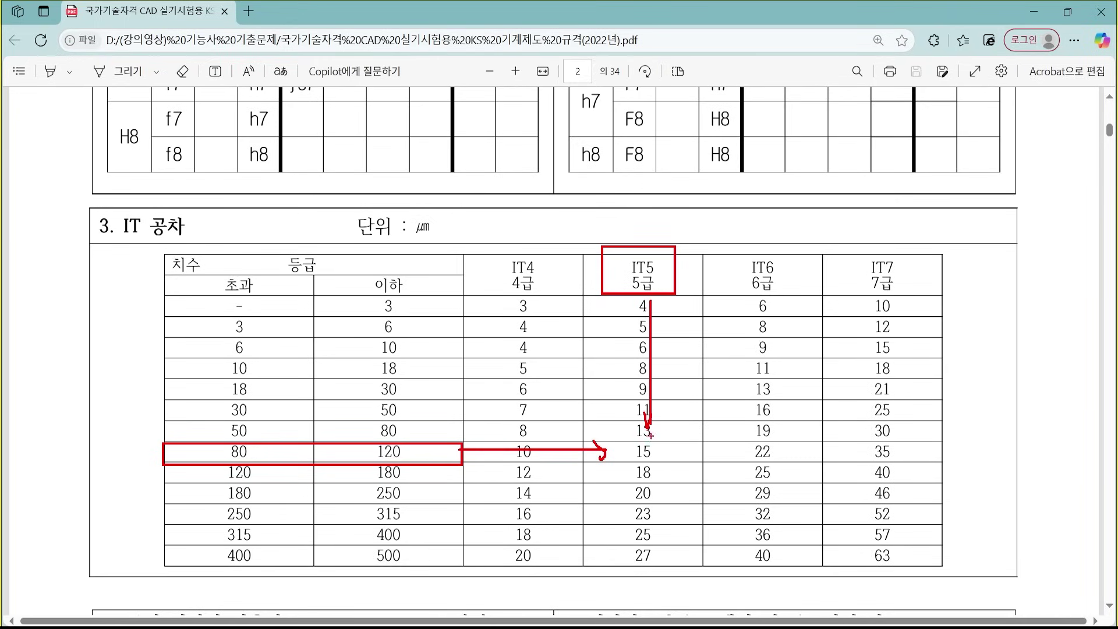
key(Escape)
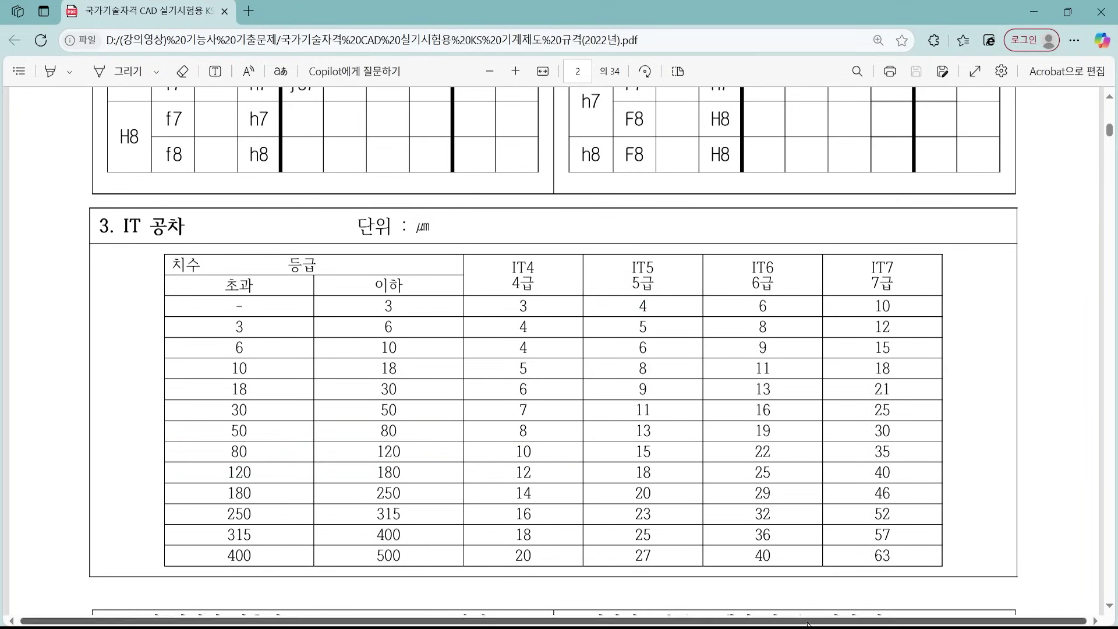
key(alt+Tab)
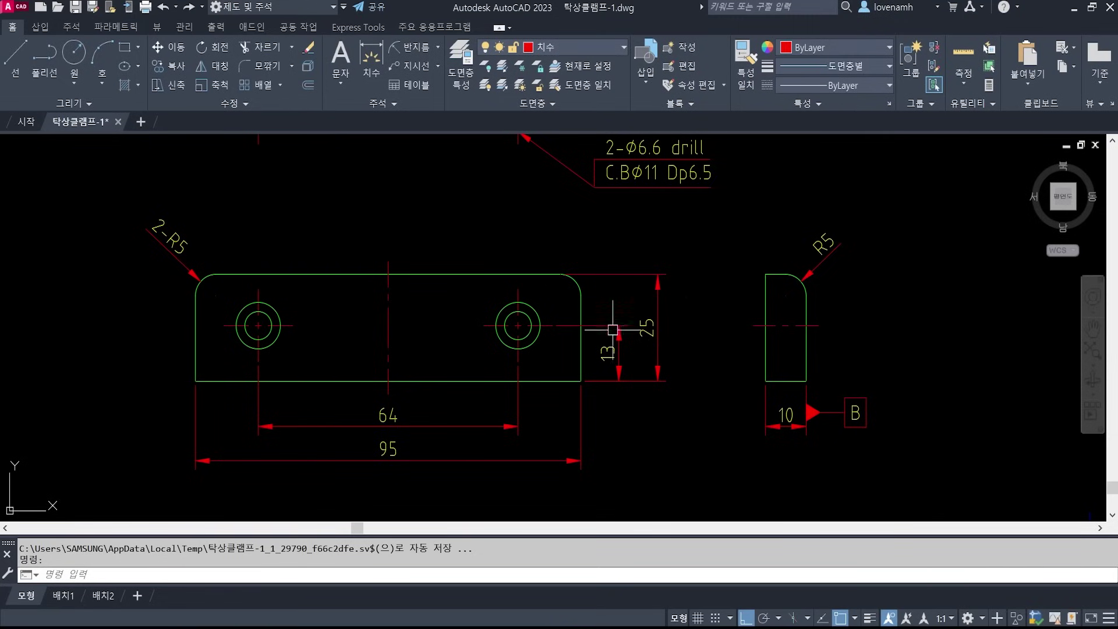
- Add a leader with a parallelism tolerance of 0.015 to datum B at the left end of the side view's 10 dimension
scroll(693, 437, up, 1)
text(le)
key(Return)
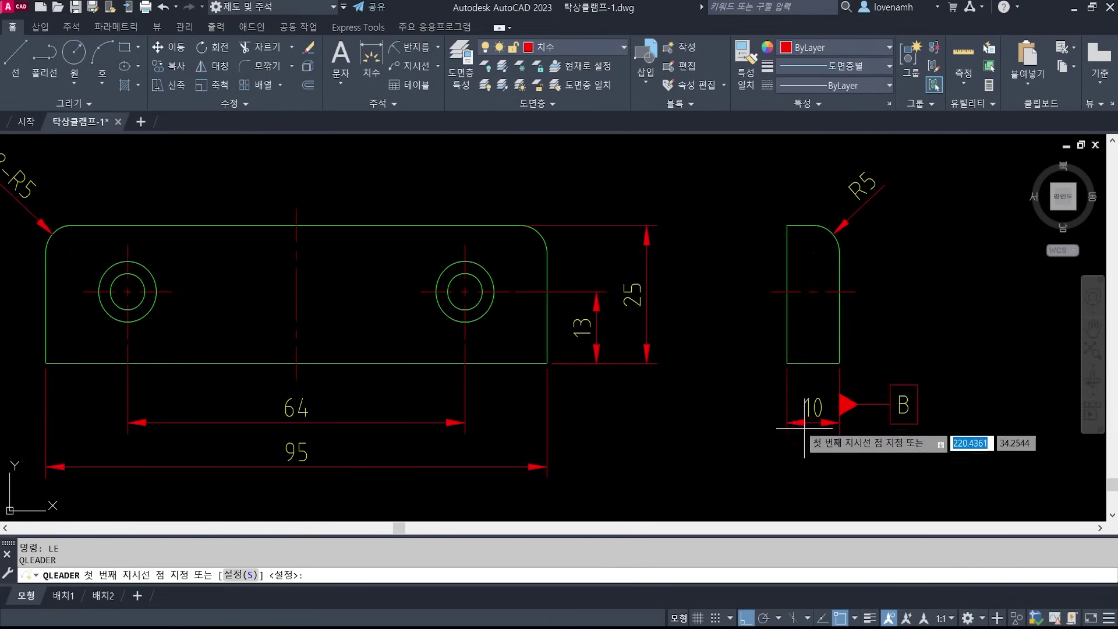
click(787, 422)
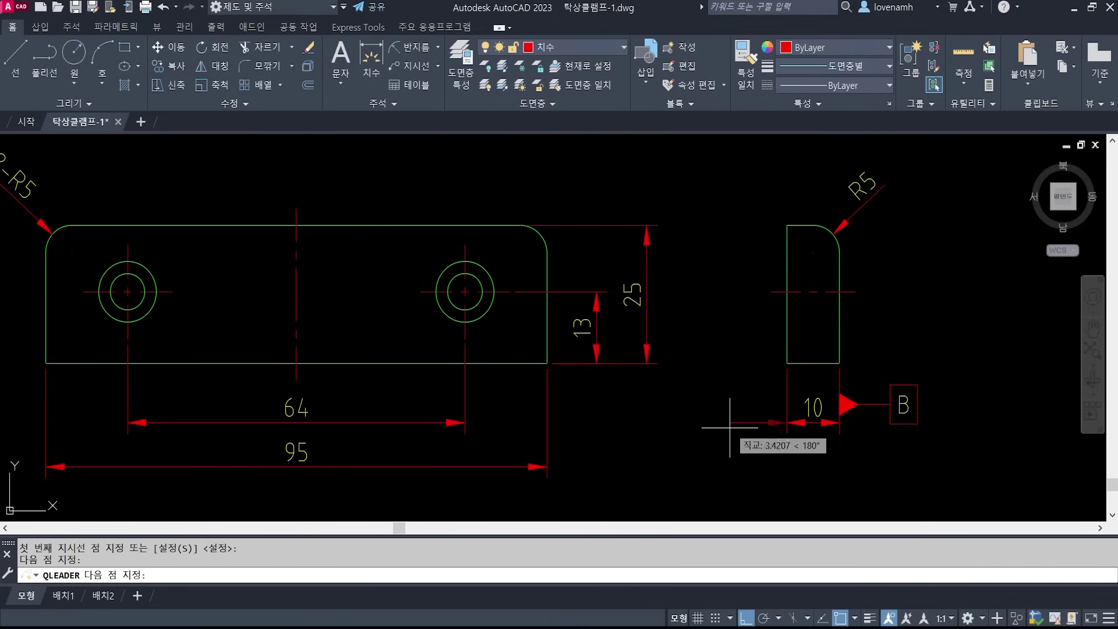
click(729, 426)
key(Return)
click(394, 283)
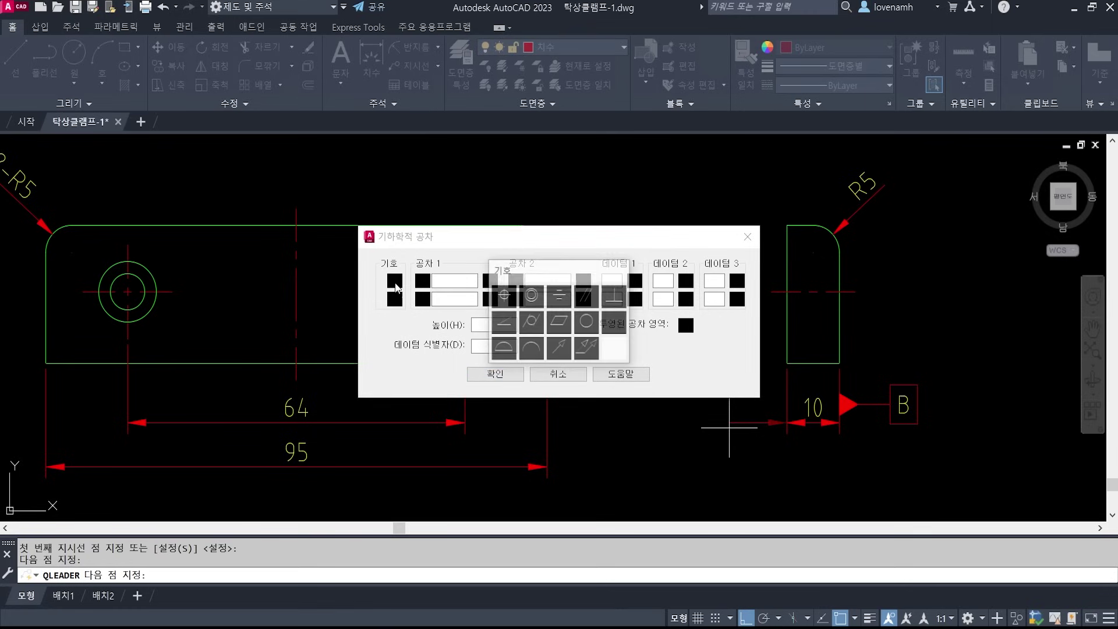
click(587, 296)
click(435, 284)
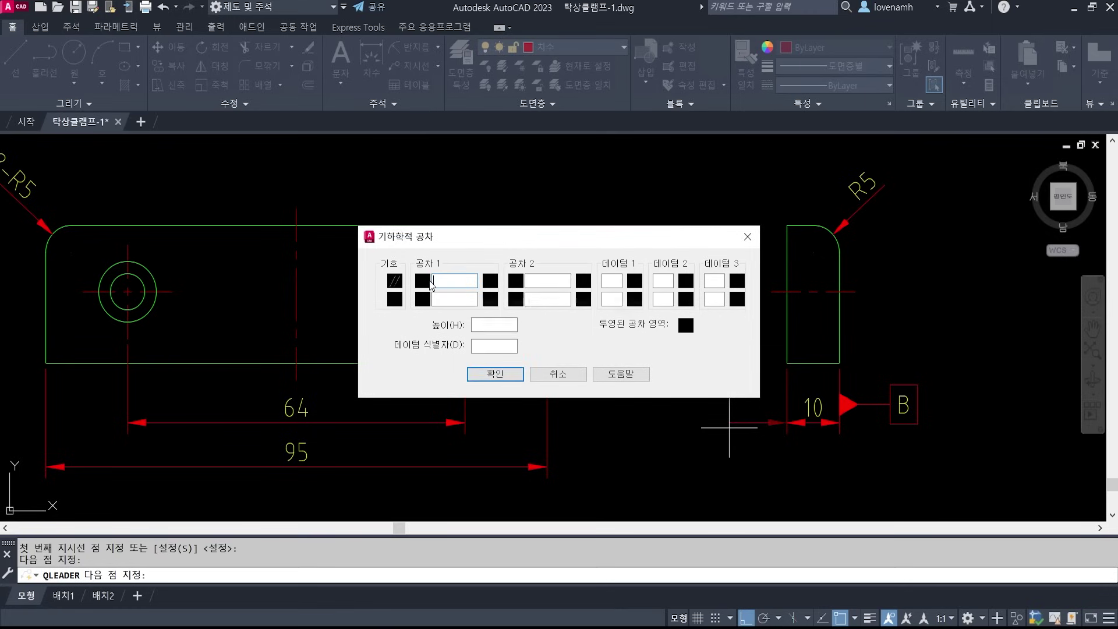
text(0.015)
click(495, 374)
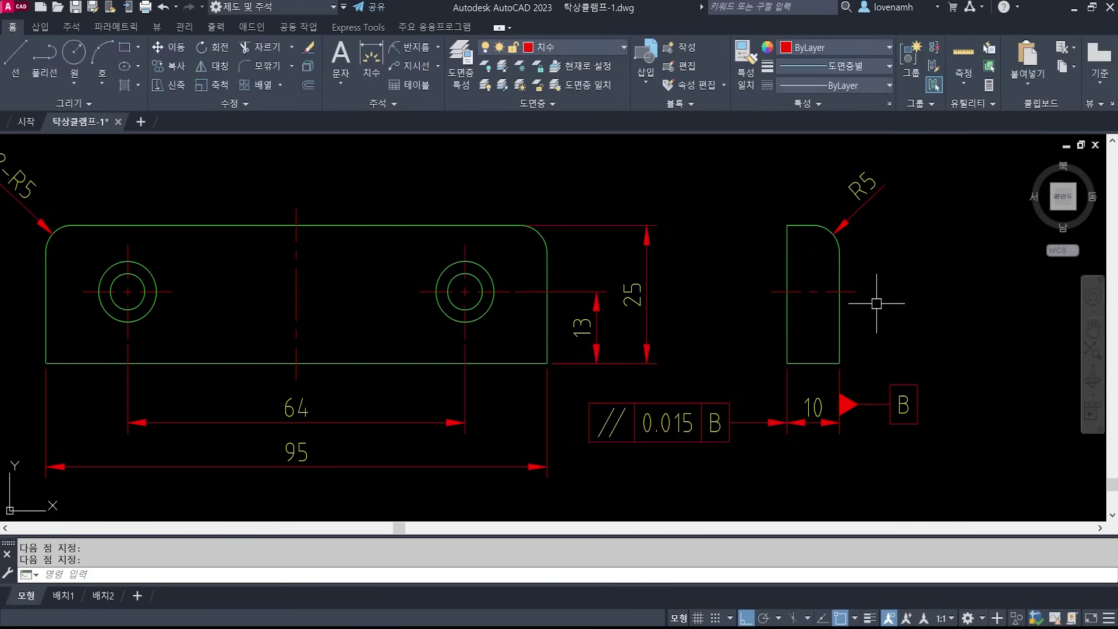
middle_drag(878, 299, 869, 331)
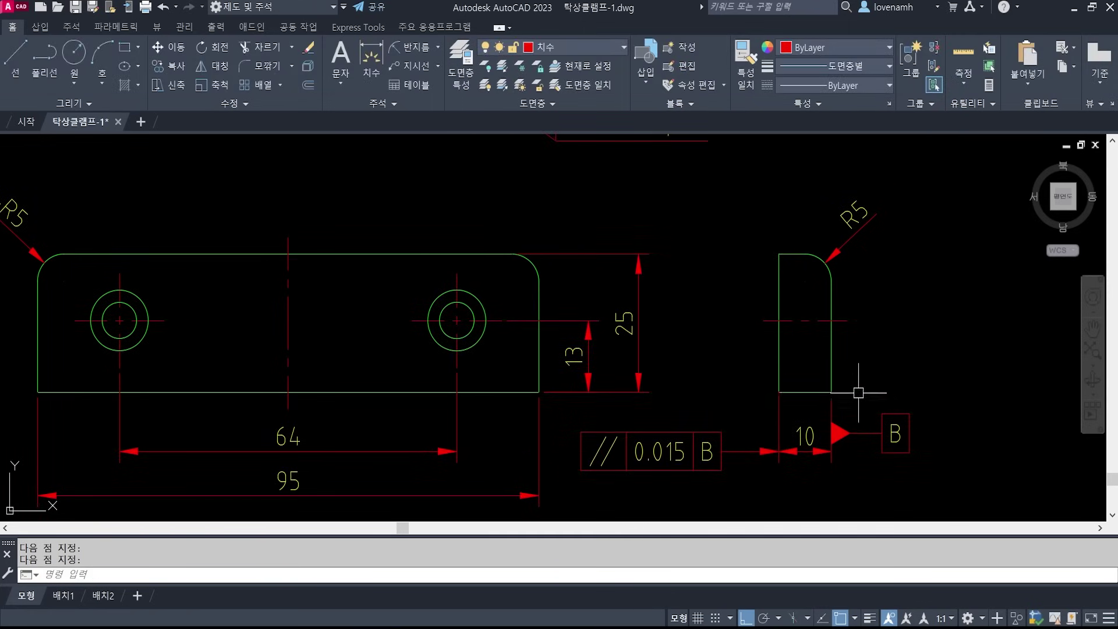
mouse_move(626, 412)
middle_down()
mouse_move(831, 377)
mouse_move(754, 354)
mouse_move(686, 357)
middle_up()
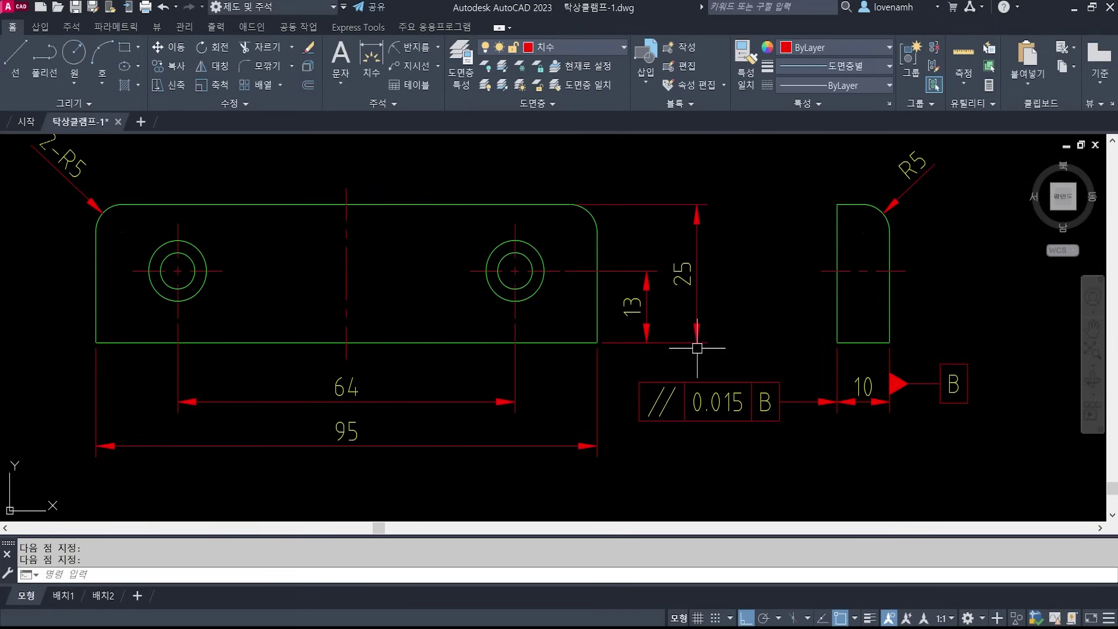
scroll(693, 338, down, 4)
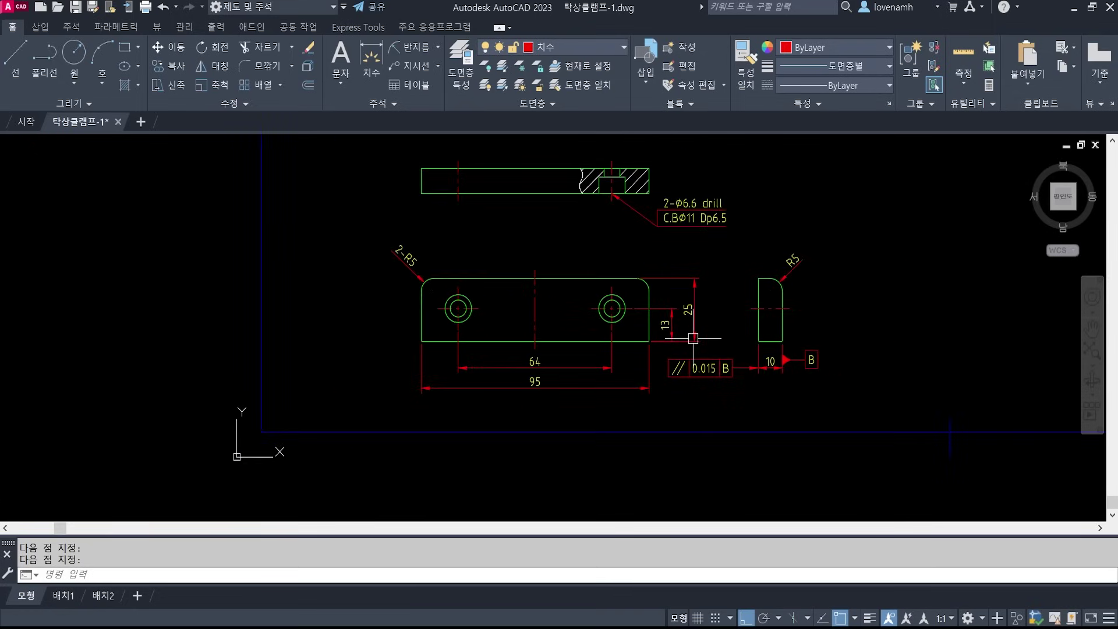
- Mirror the front view's 25 and 13 height dimensions to its left side about the vertical centerline, erasing the originals
scroll(693, 326, up, 3)
middle_drag(737, 387, 738, 386)
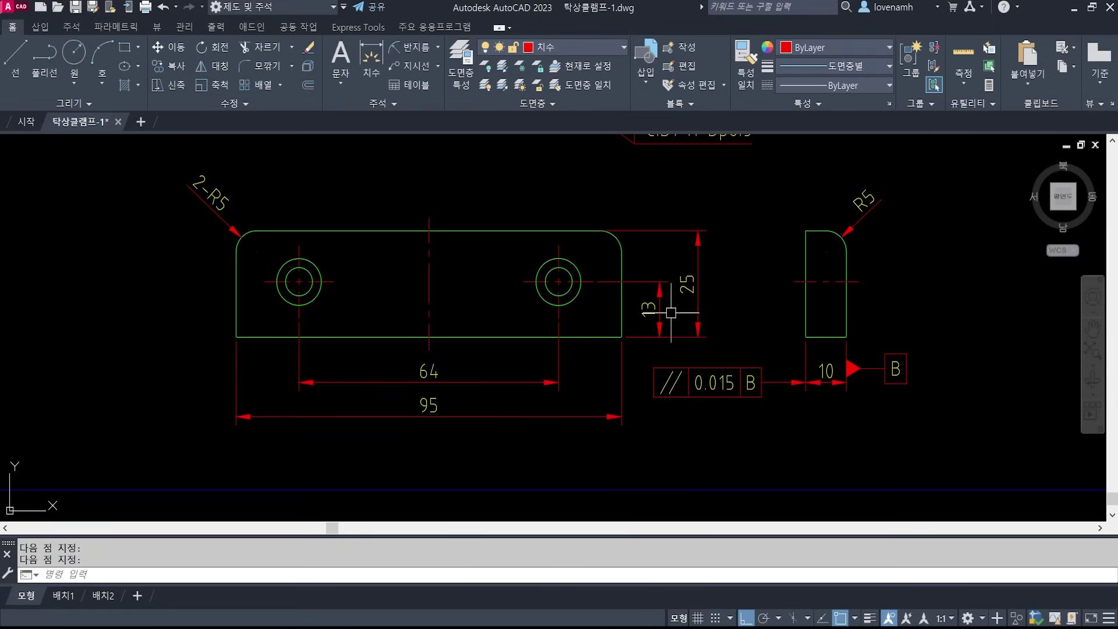
mouse_move(286, 335)
middle_down()
mouse_move(459, 346)
mouse_move(416, 351)
mouse_move(367, 512)
mouse_move(349, 399)
mouse_move(338, 464)
mouse_move(304, 386)
middle_up()
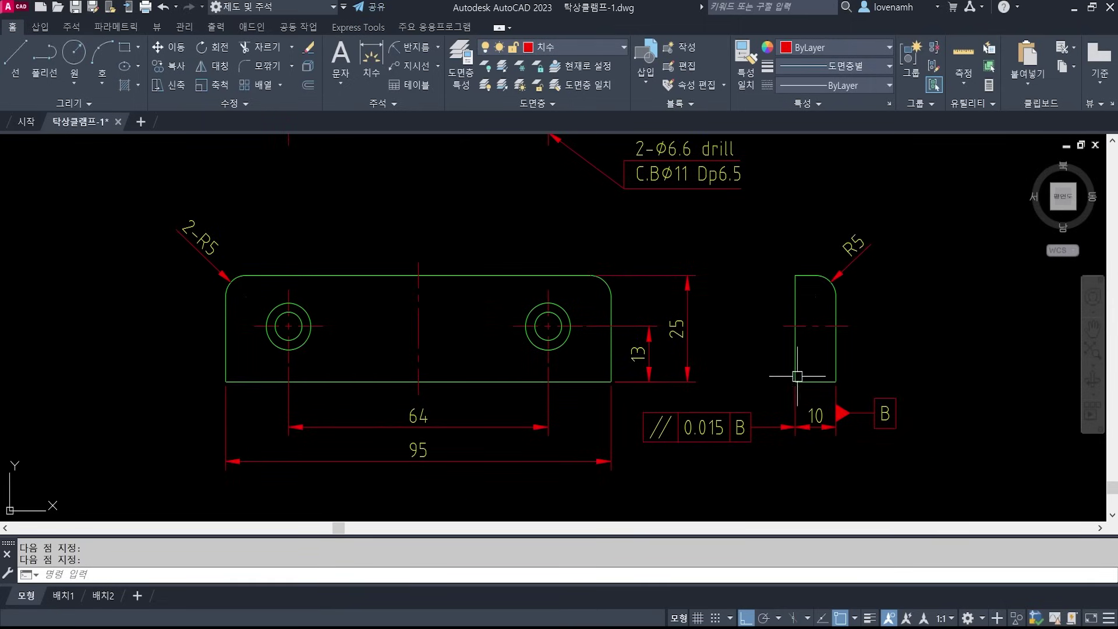
middle_drag(748, 424, 701, 348)
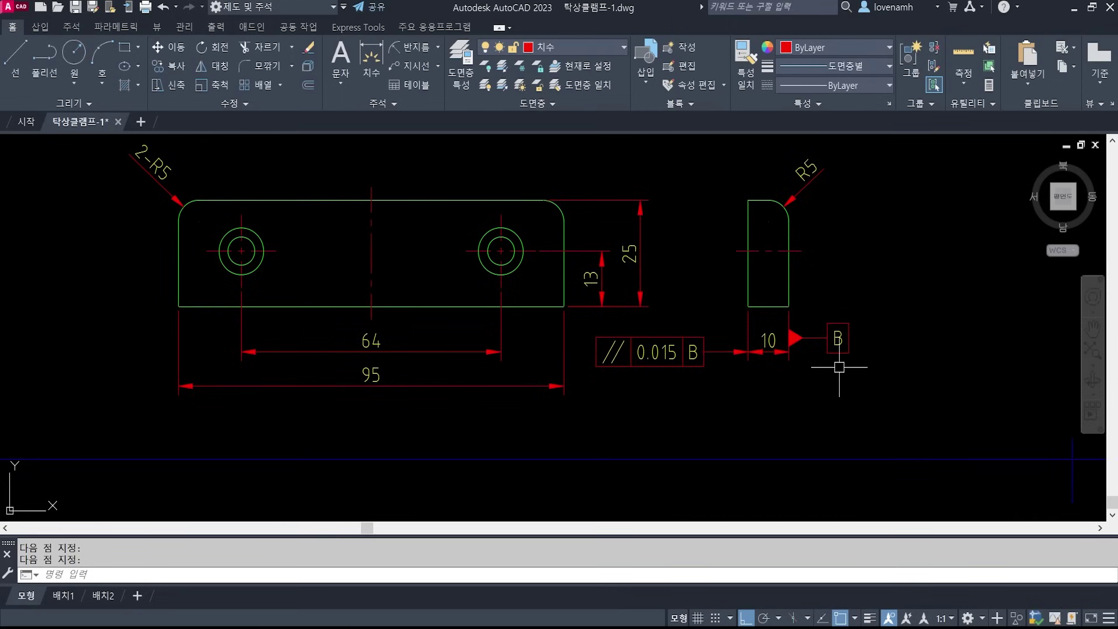
text(mi)
key(Return)
click(674, 308)
click(576, 198)
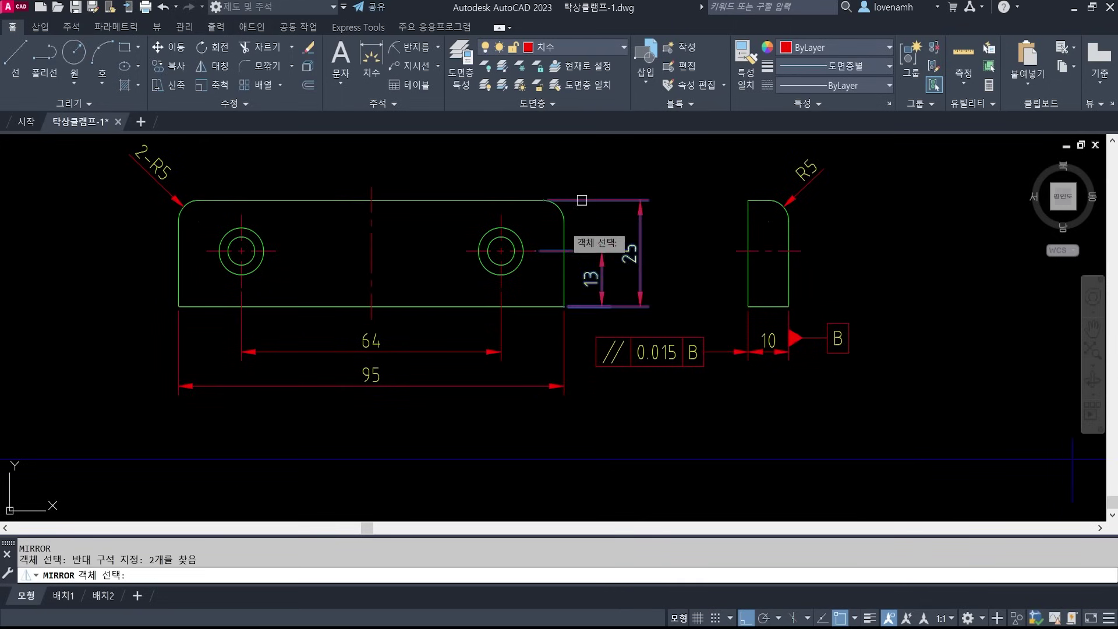
key(Return)
click(371, 319)
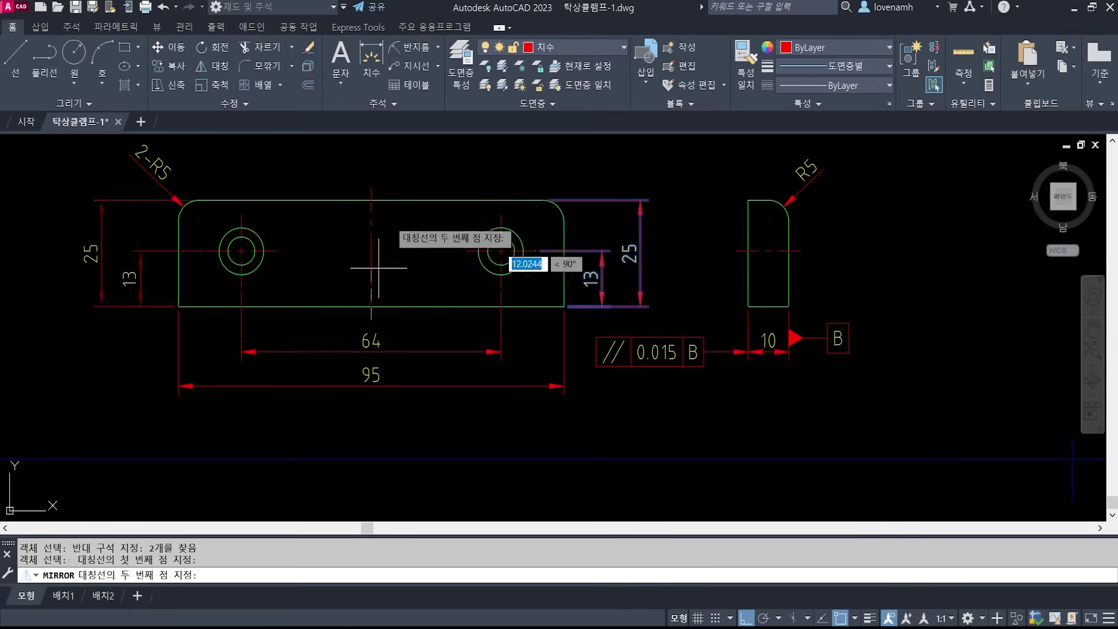
click(394, 156)
text(y)
key(Return)
middle_drag(218, 426, 466, 450)
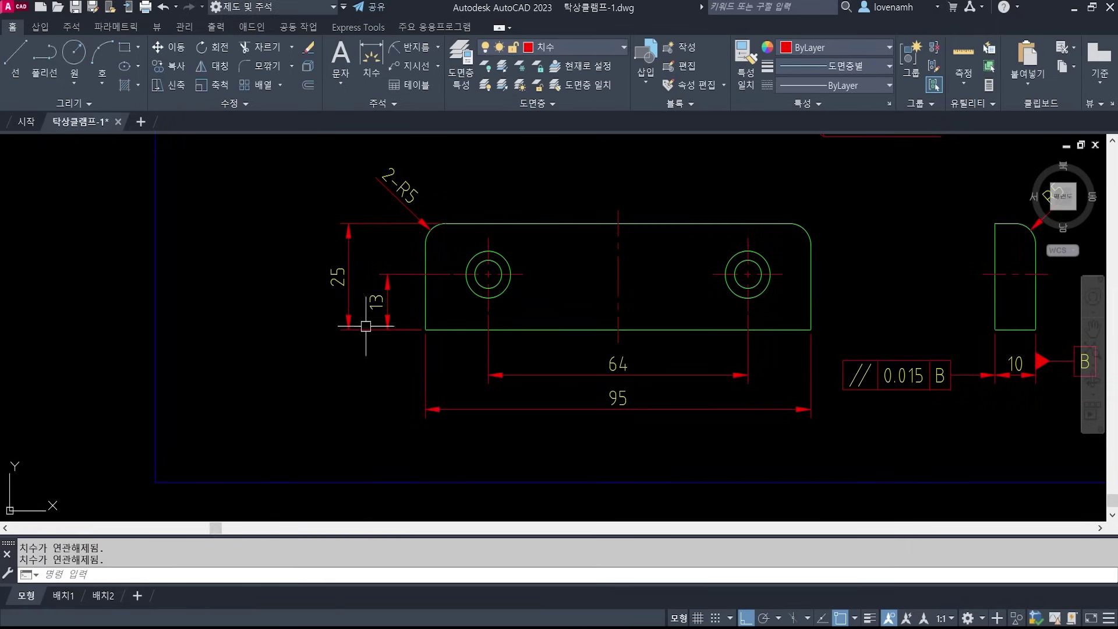
- Draw a quick leader from the lower extension line of the front view's 25 dimension, running down and then left
middle_drag(748, 275, 679, 281)
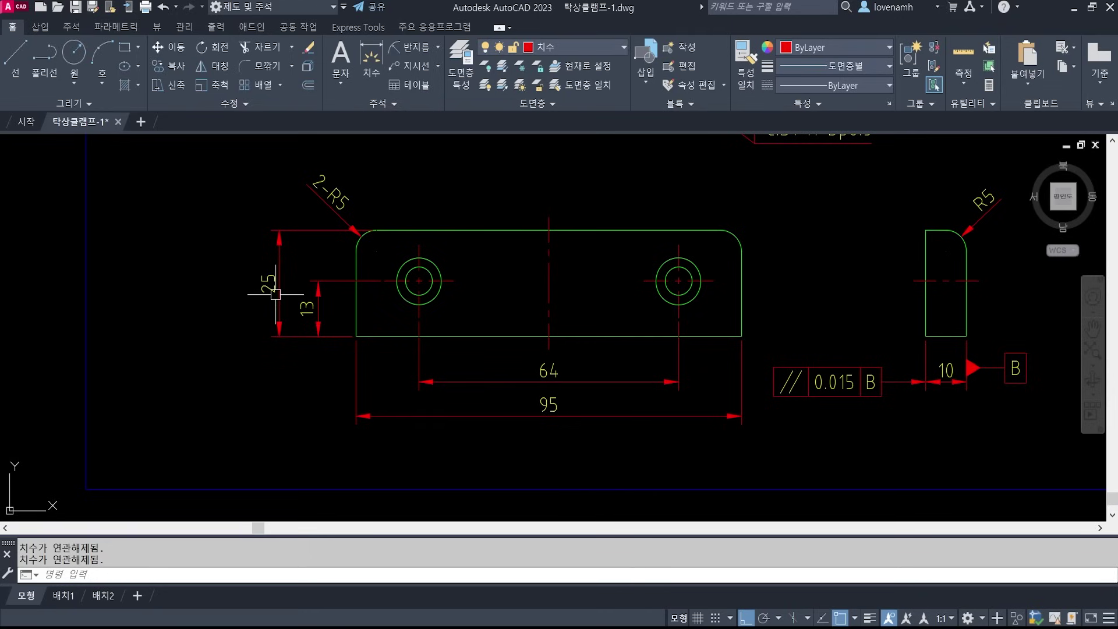
text(l)
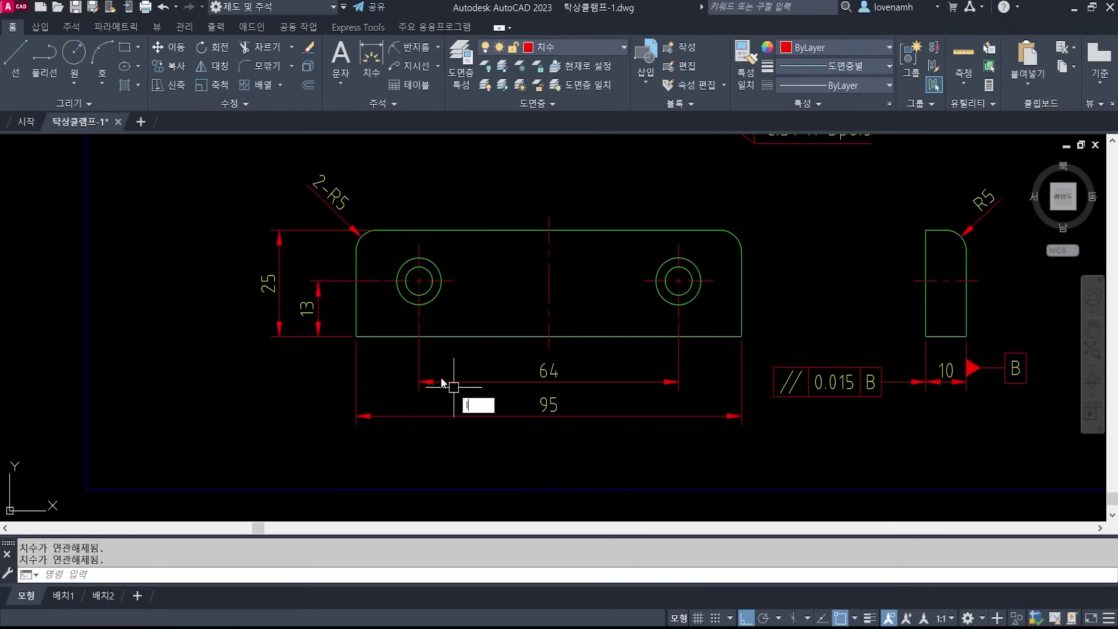
text(e)
key(Return)
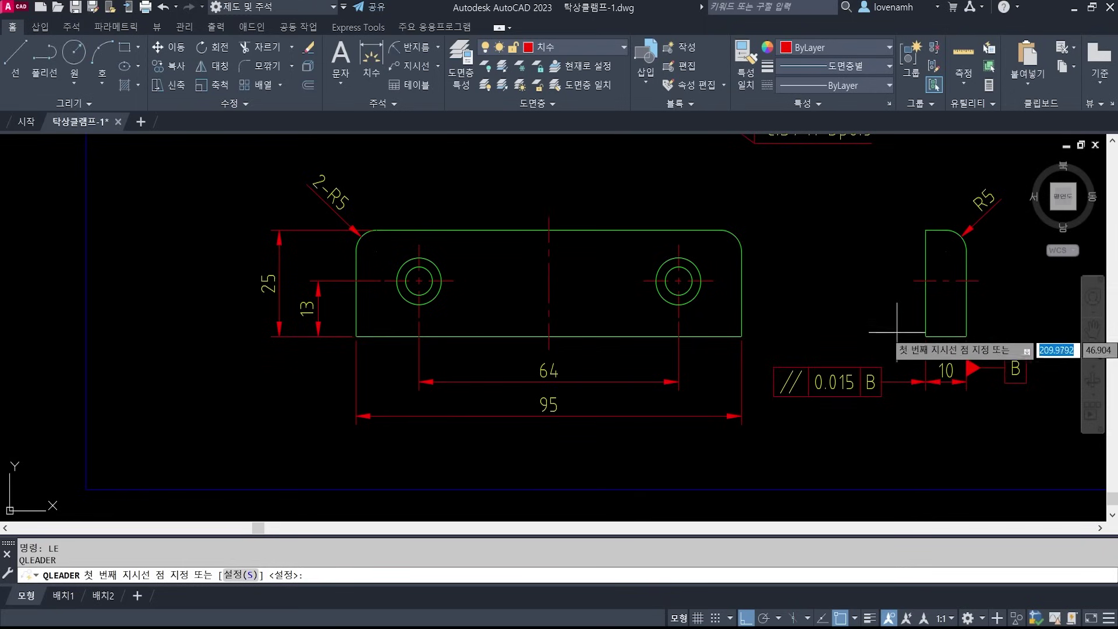
shift+right_click(295, 341)
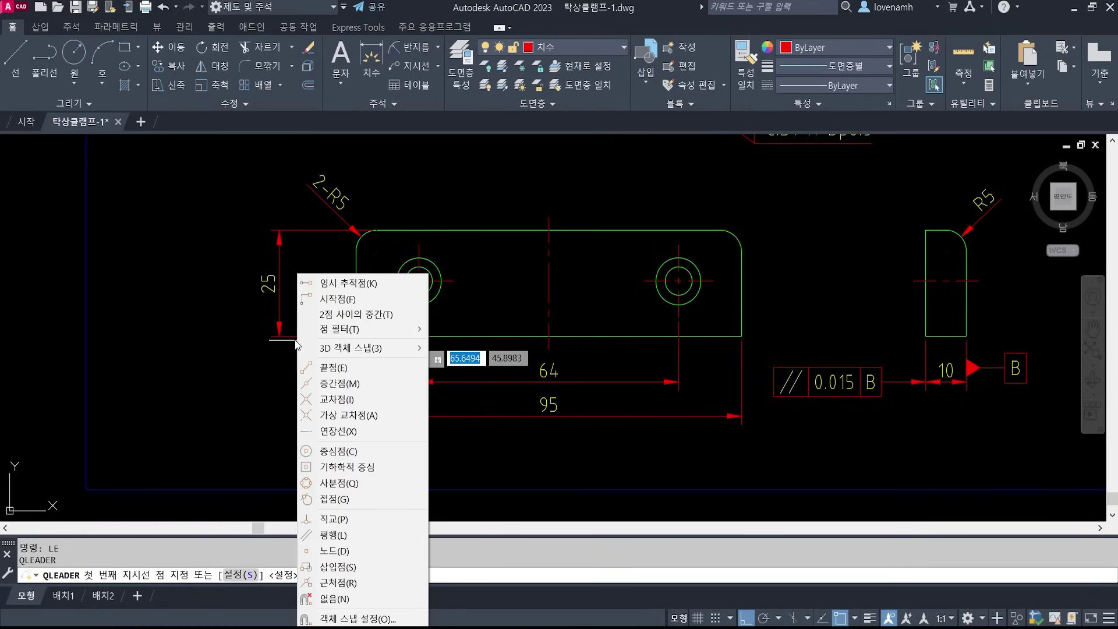
key(r)
click(296, 339)
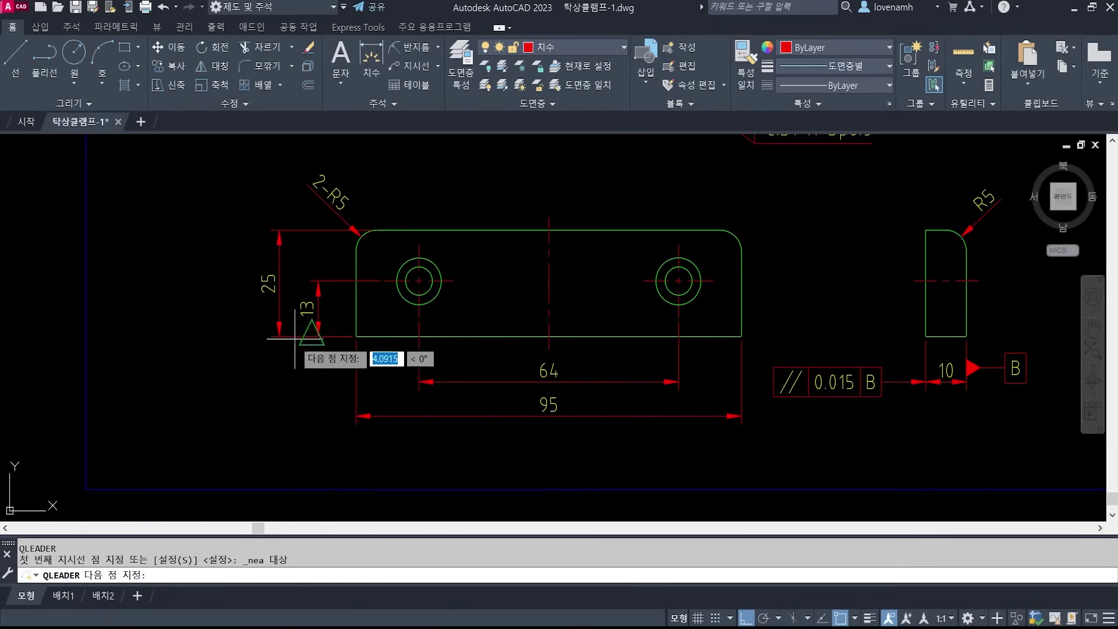
click(295, 383)
click(275, 382)
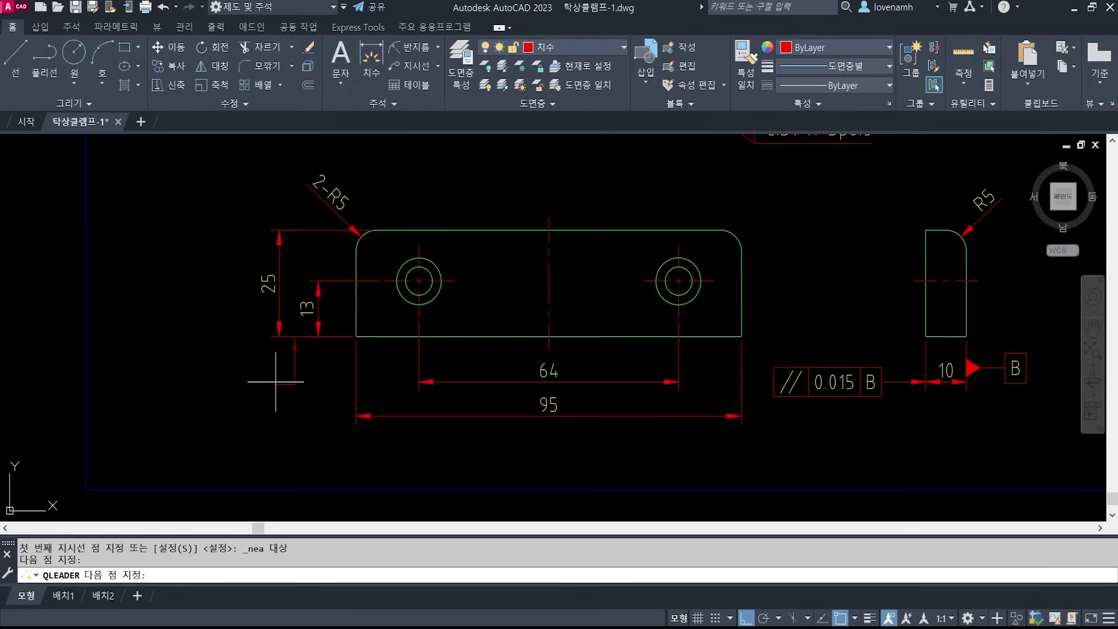
- Give the leader a perpendicularity tolerance of 0.015 relative to datum B
drag(498, 167, 441, 93)
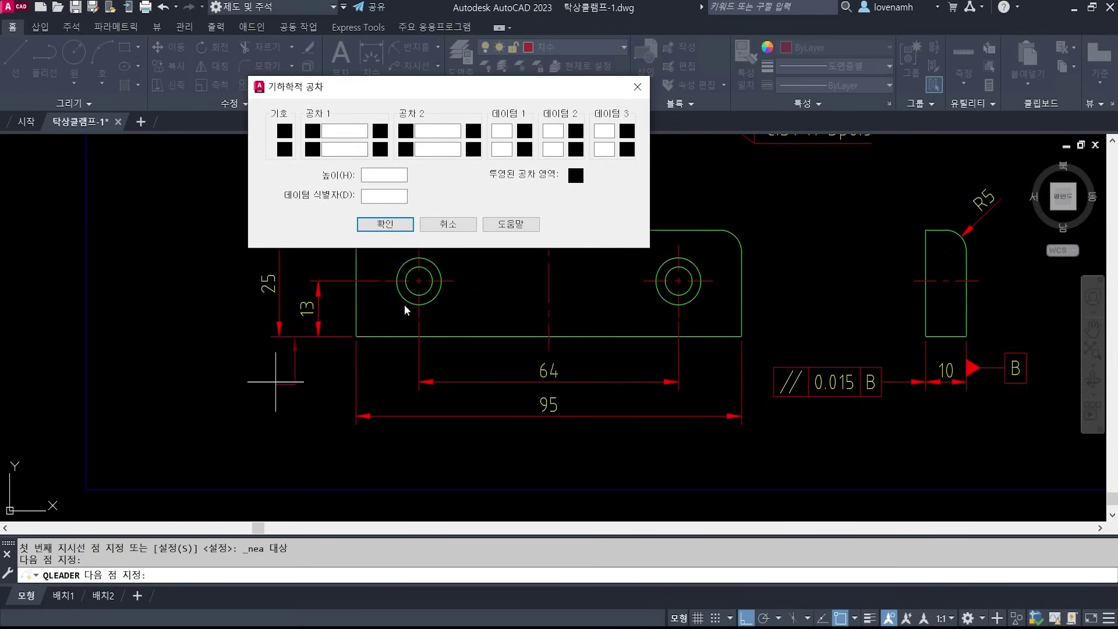
click(285, 131)
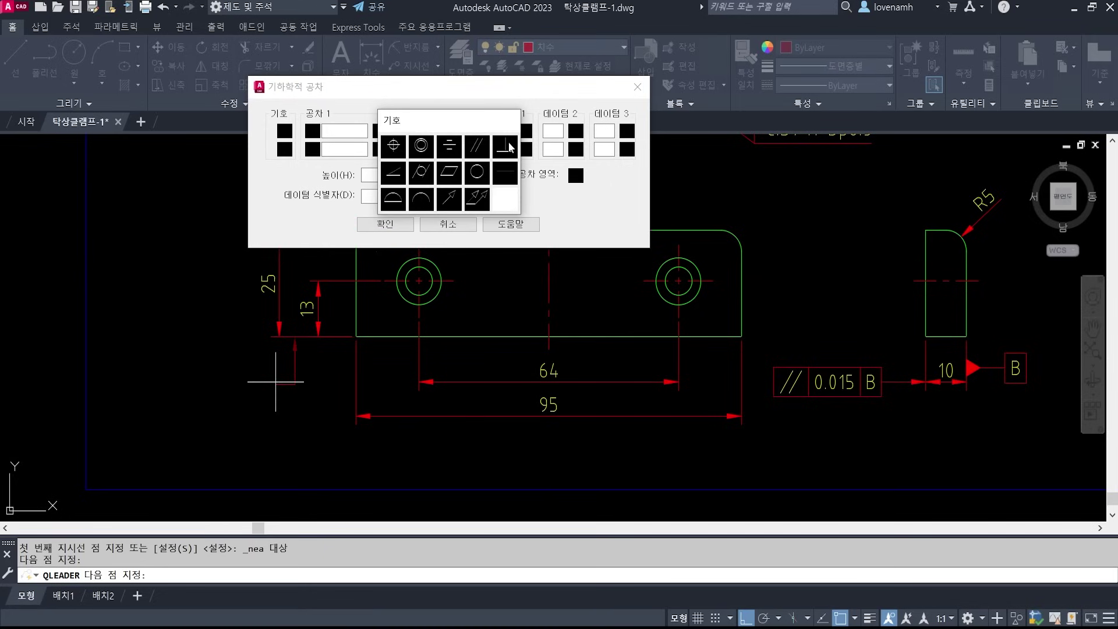
click(505, 146)
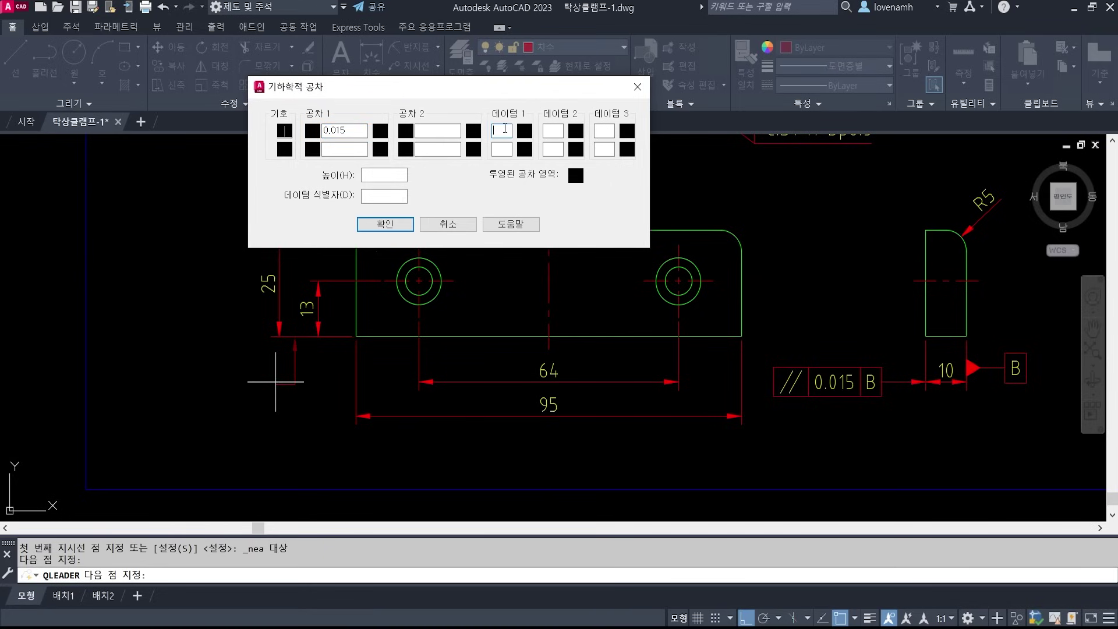
text(B)
click(381, 224)
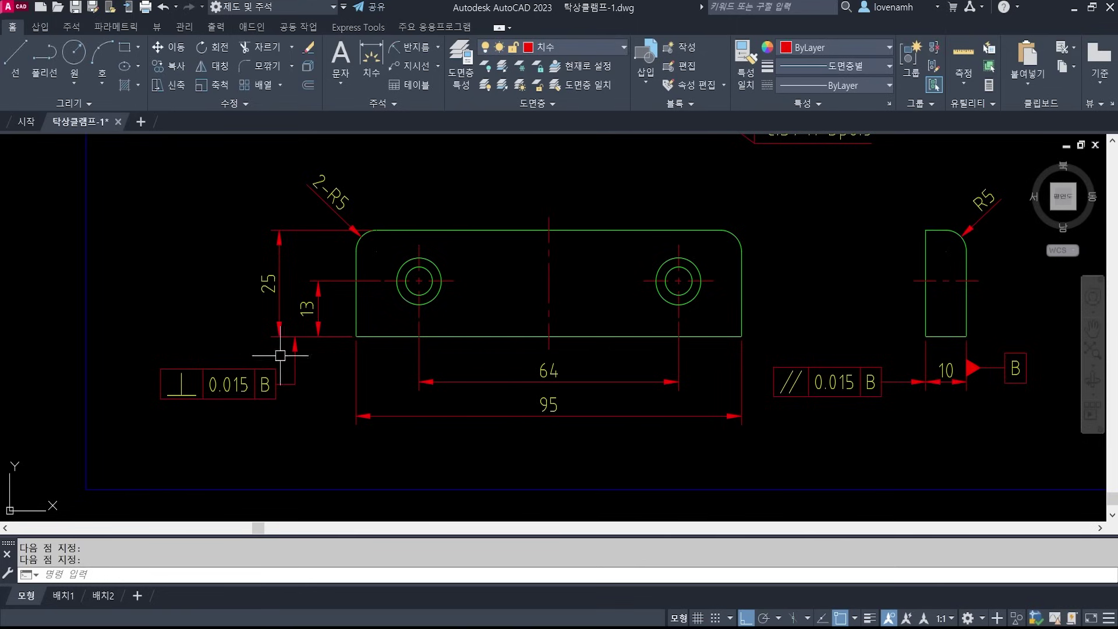
- Switch to the assembly drawing image 탁상클램프_1.jpg, examine the facing clamping surfaces of the 물림판 plates (part 2), and return to AutoCAD
scroll(334, 395, down, 1)
middle_drag(328, 260, 479, 361)
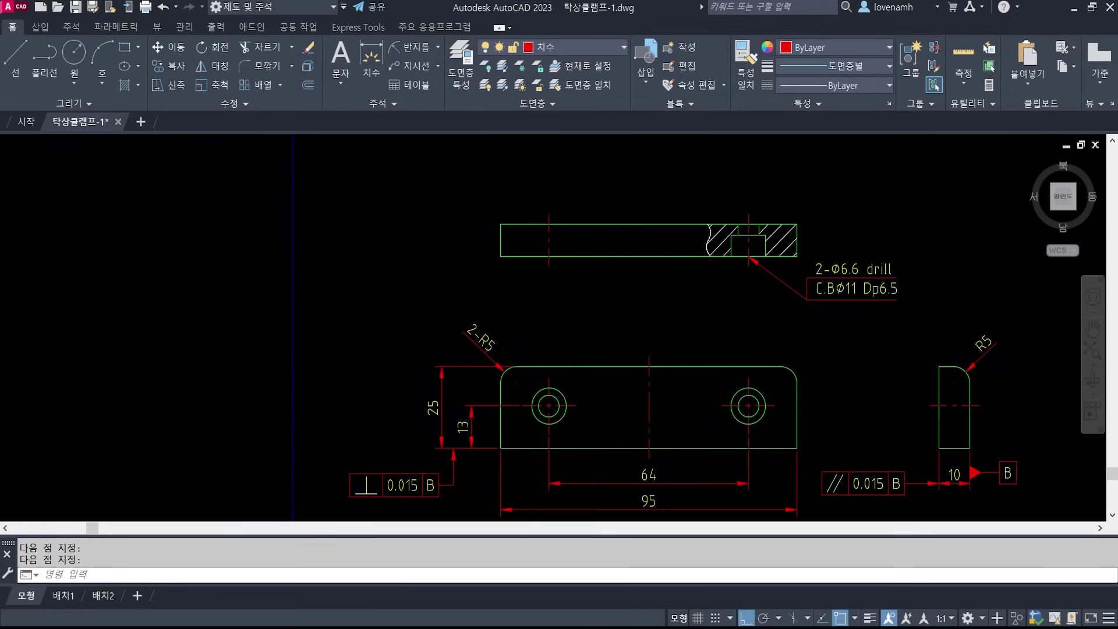
middle_drag(675, 399, 596, 349)
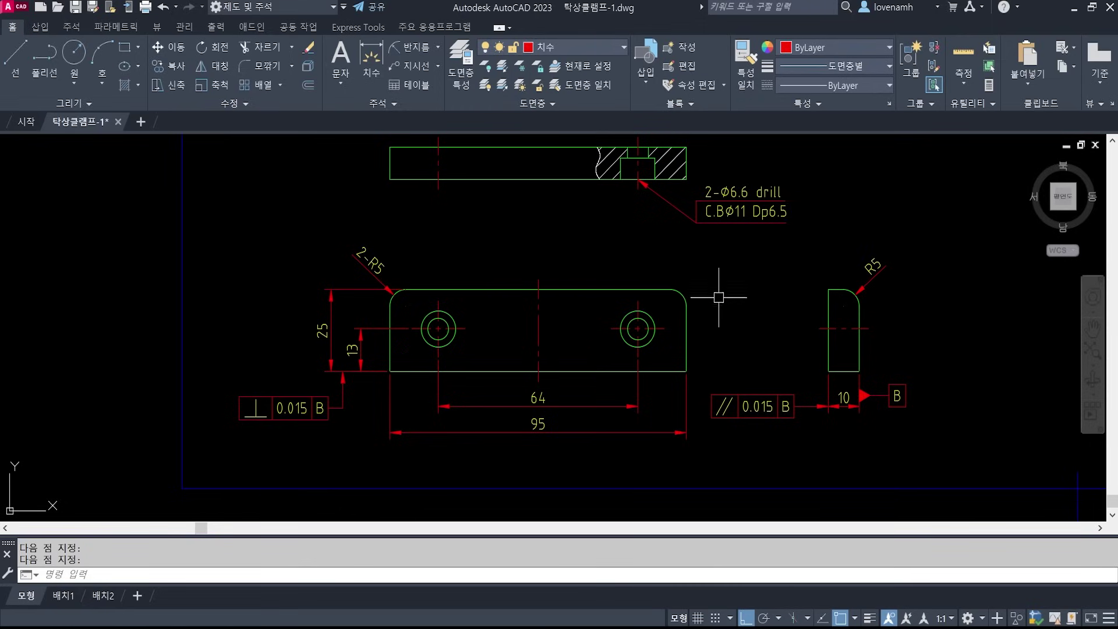
key(alt+Tab)
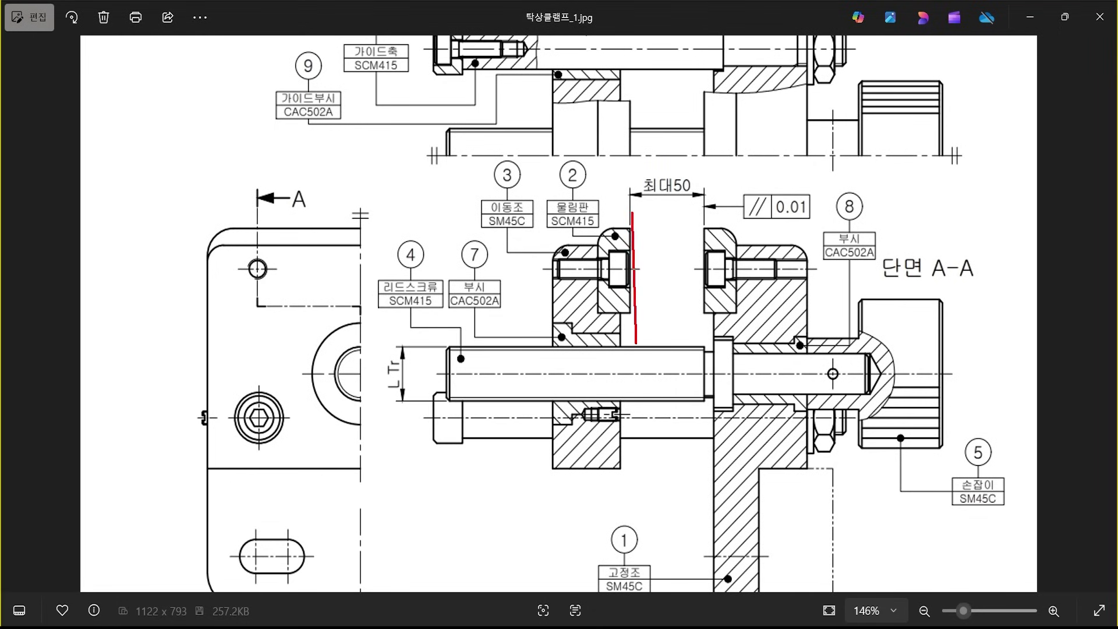
shift+drag(636, 343, 632, 342)
shift+drag(706, 337, 703, 349)
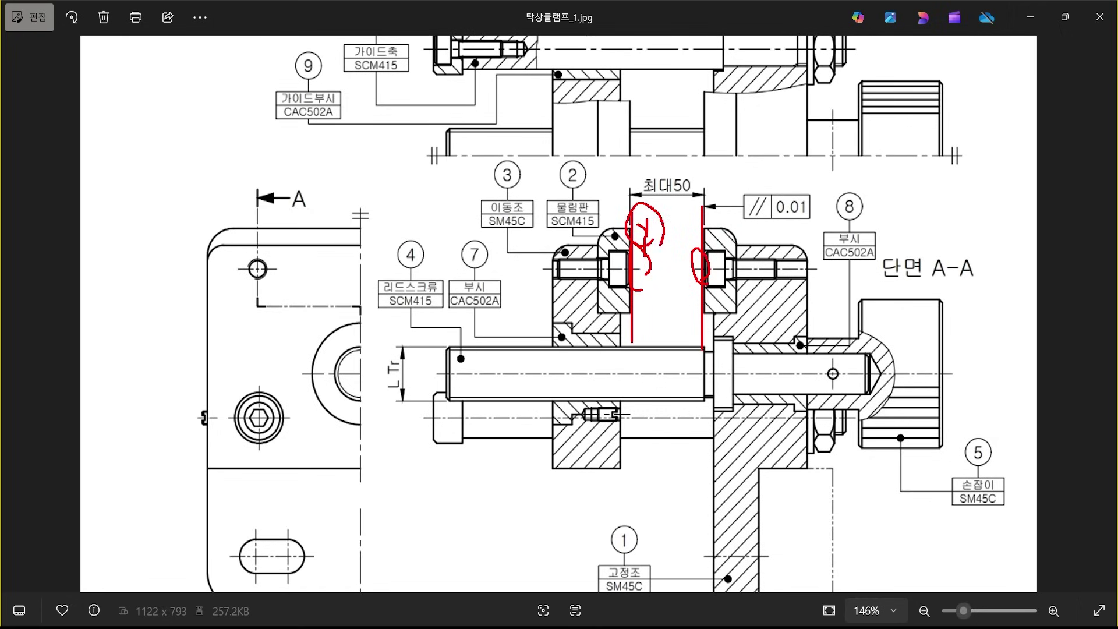
key(Escape)
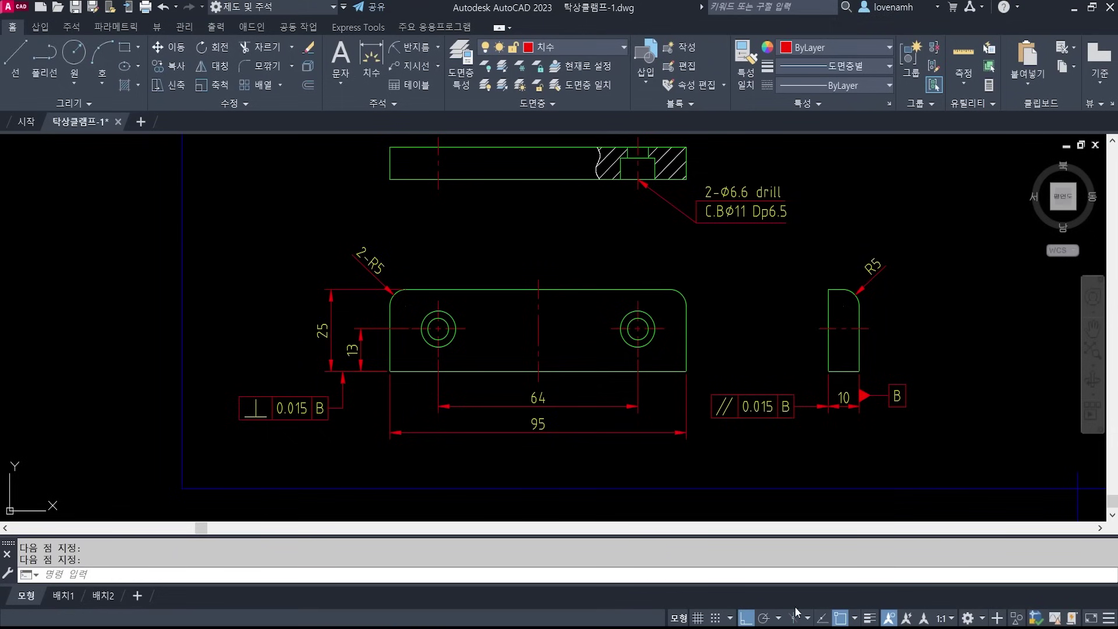
- Copy the right-pointing y surface finish symbol from outside the frame onto the left extension line of the side view's 10 dimension
key(Return)
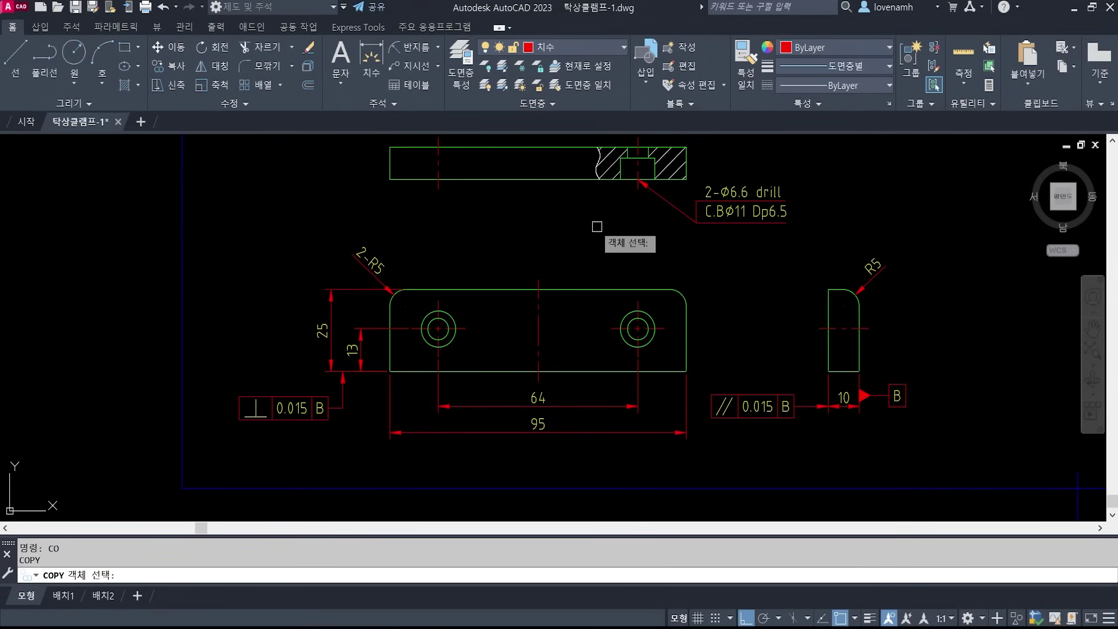
scroll(933, 253, down, 1)
scroll(399, 316, down, 3)
scroll(658, 310, down, 3)
scroll(658, 308, up, 8)
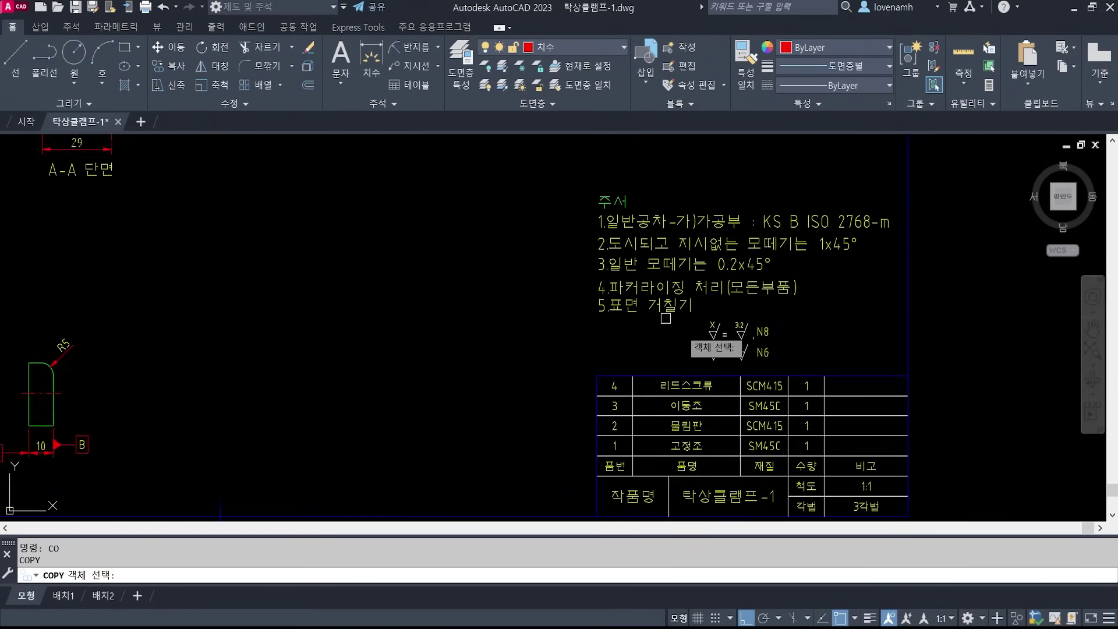
scroll(874, 336, down, 7)
mouse_move(921, 318)
middle_down()
mouse_move(983, 379)
mouse_move(1115, 322)
middle_up()
scroll(643, 380, up, 3)
scroll(651, 387, up, 1)
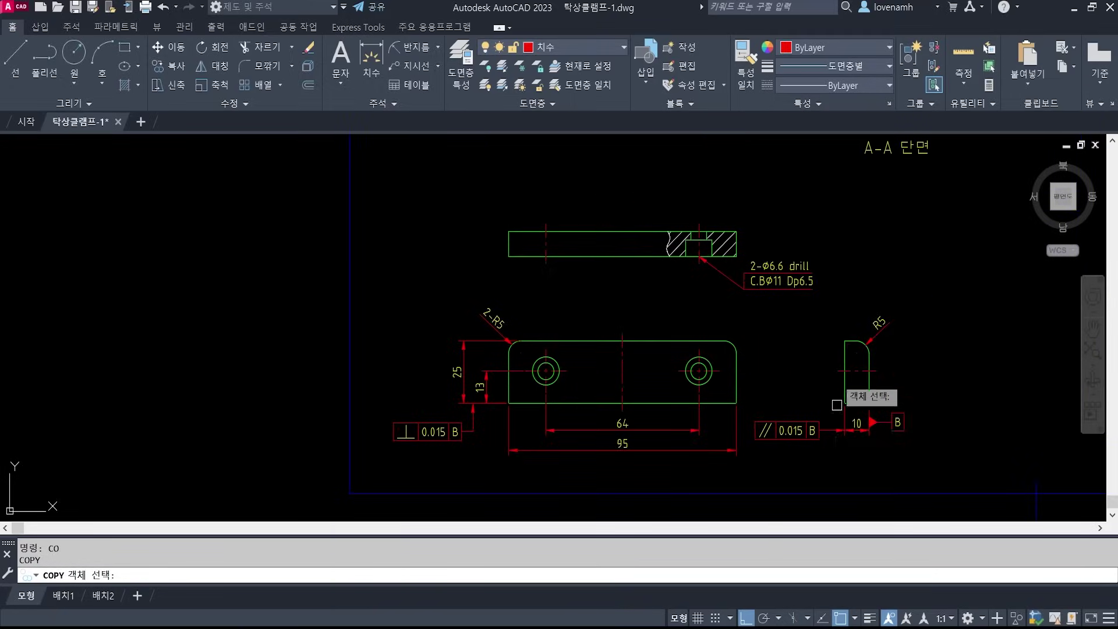
middle_drag(339, 272, 773, 435)
scroll(566, 227, up, 3)
scroll(559, 212, up, 1)
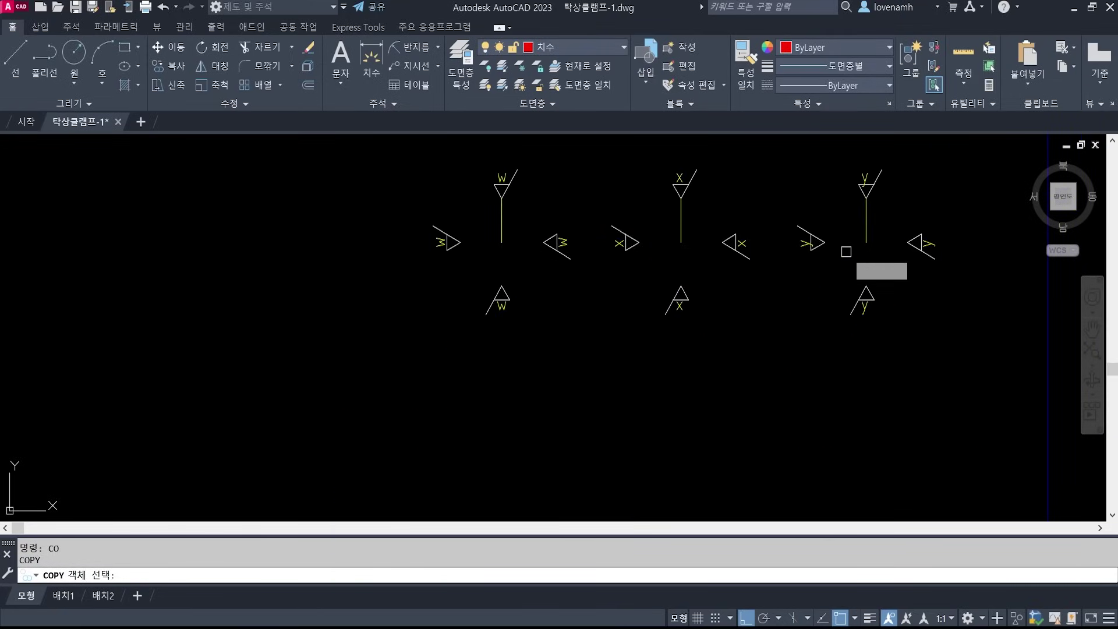
middle_drag(846, 251, 708, 301)
click(683, 317)
click(638, 234)
key(space)
click(678, 293)
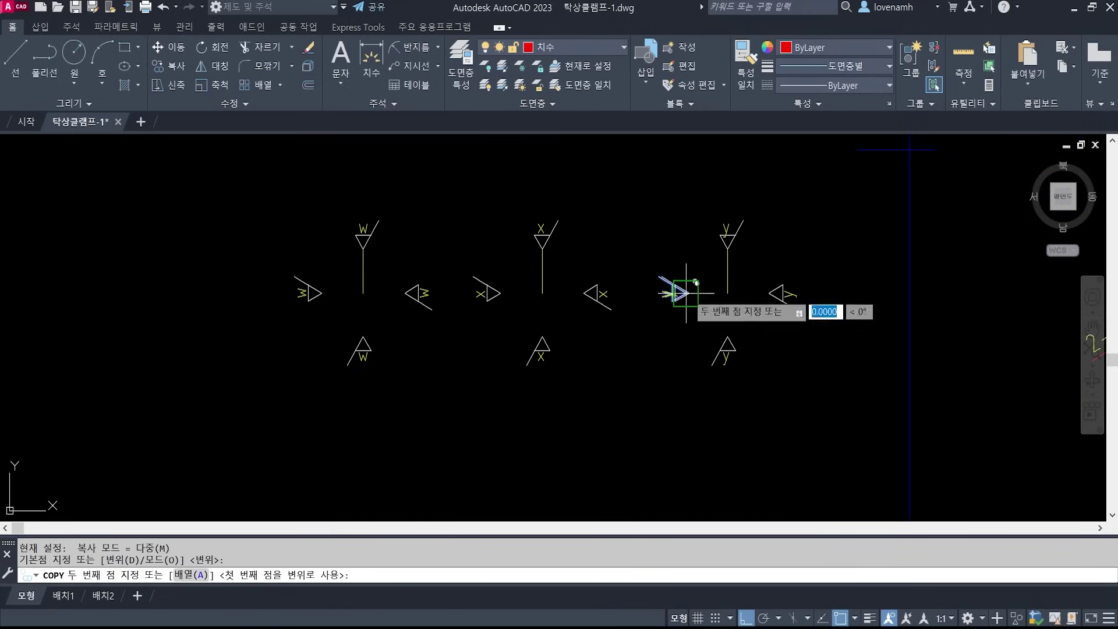
scroll(676, 291, down, 4)
scroll(791, 362, up, 3)
scroll(780, 337, up, 7)
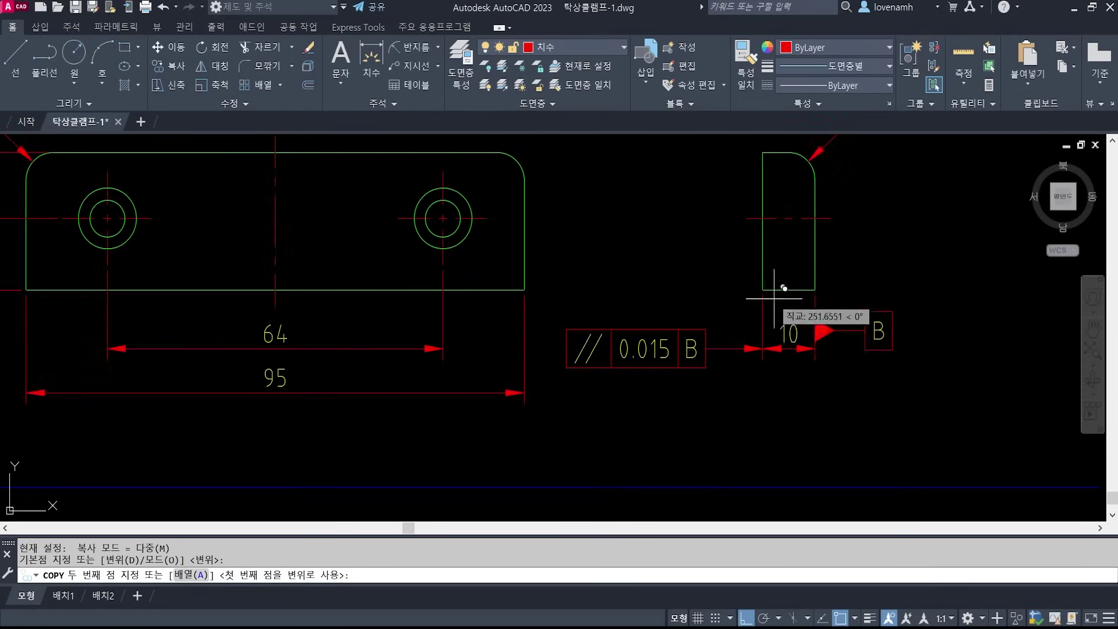
shift+right_click(754, 305)
key(r)
click(752, 285)
key(Return)
- Copy the part 1 number balloon with its x and y surface finish symbols straight down to above the jaw plate's top view
scroll(589, 304, down, 5)
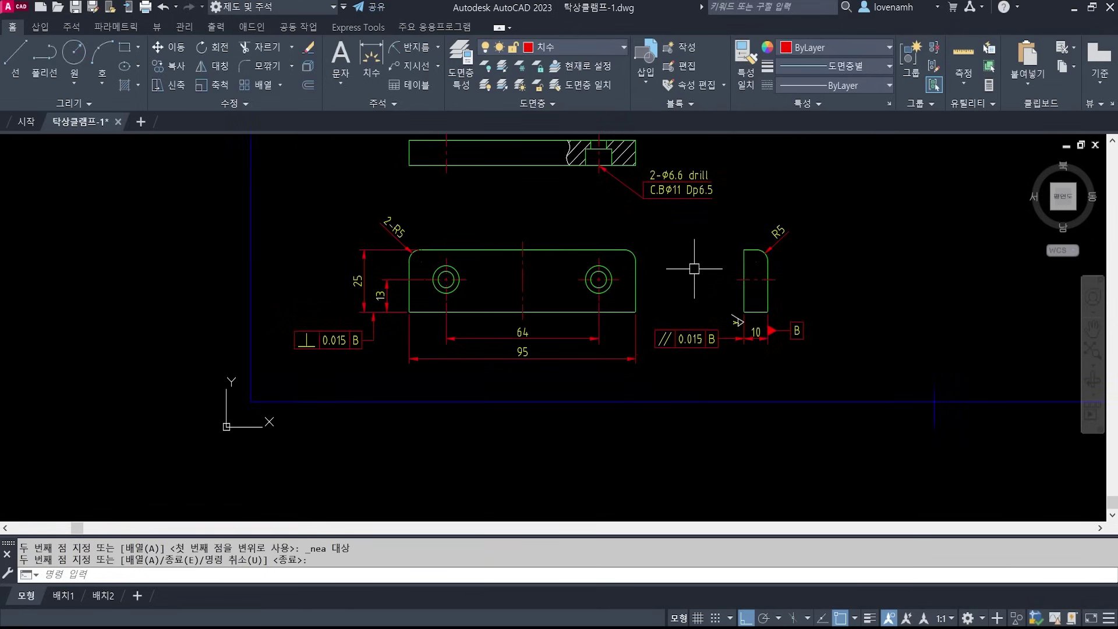
scroll(711, 294, up, 3)
scroll(557, 274, down, 3)
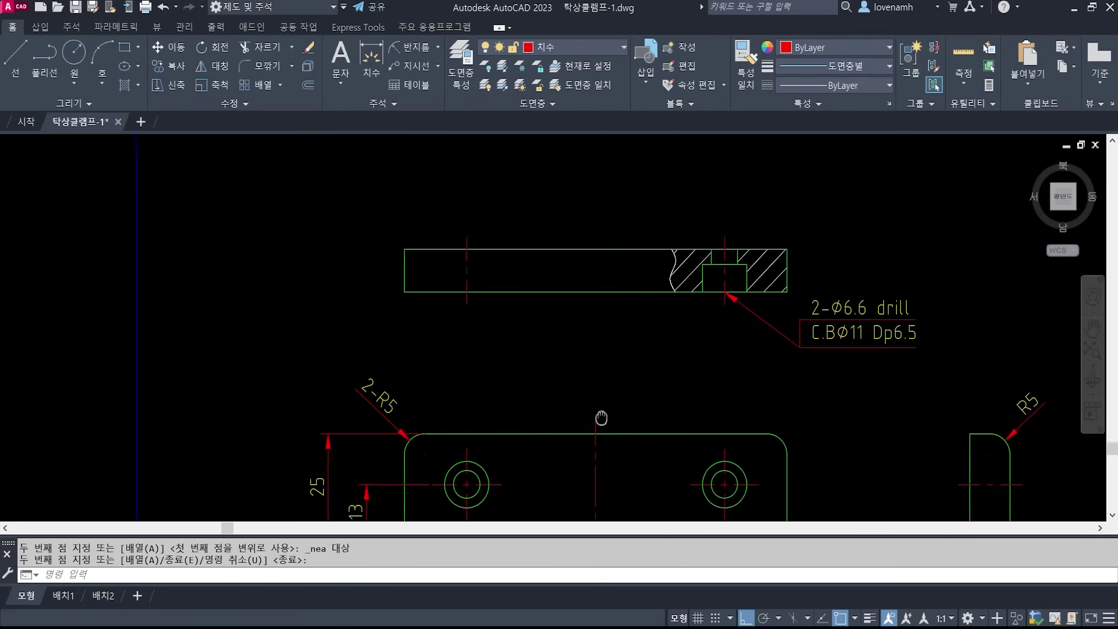
scroll(582, 354, down, 2)
middle_drag(550, 283, 558, 350)
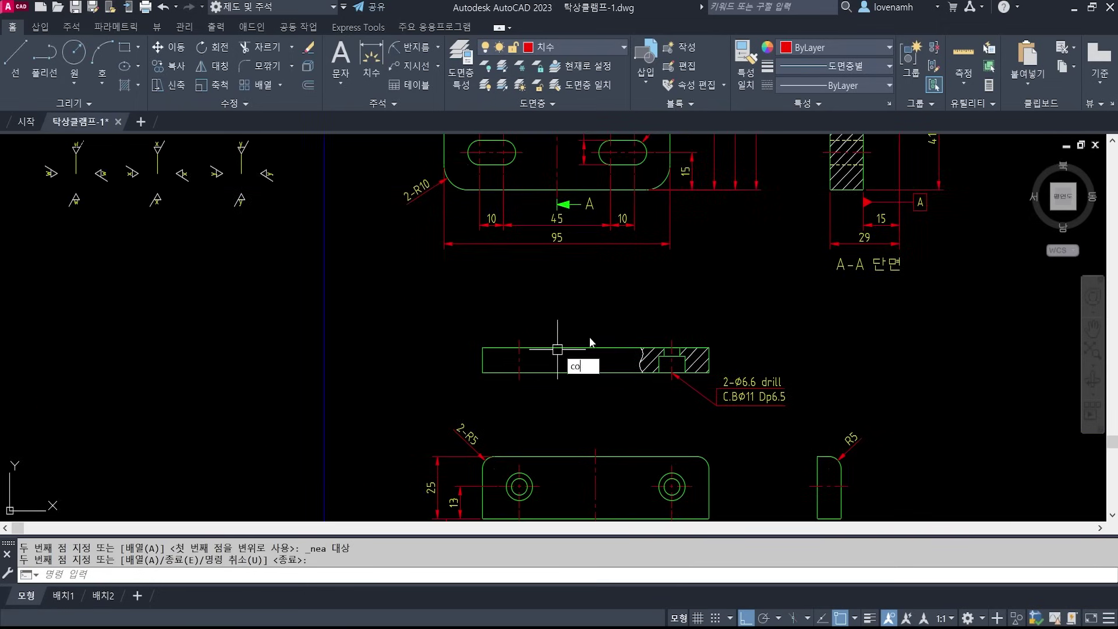
key(Return)
middle_drag(629, 229, 631, 518)
middle_drag(588, 279, 578, 441)
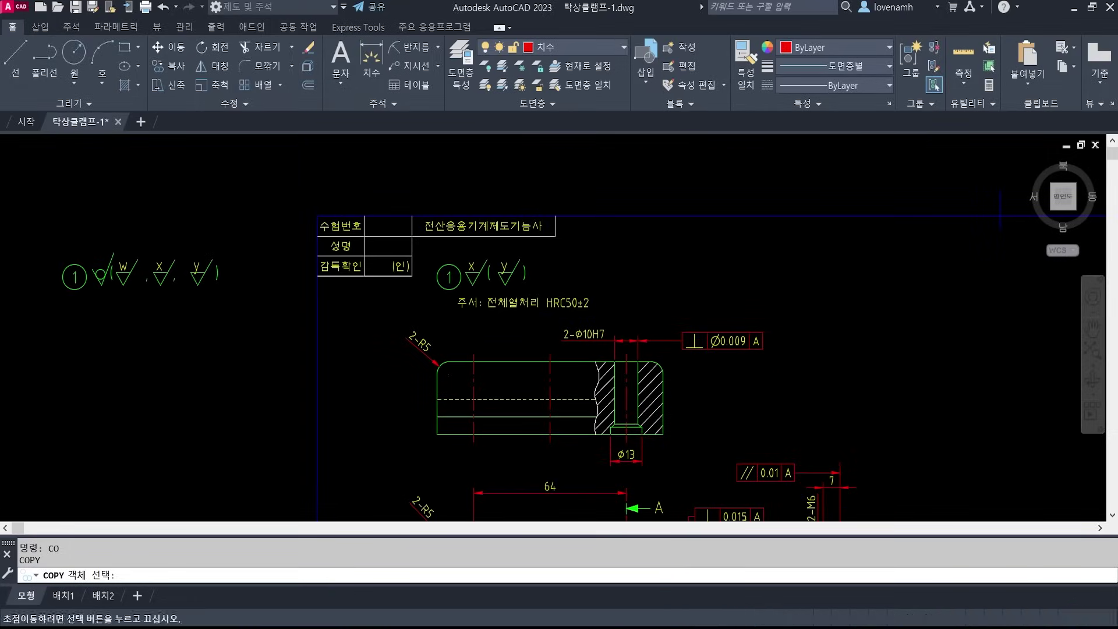
click(607, 286)
click(428, 252)
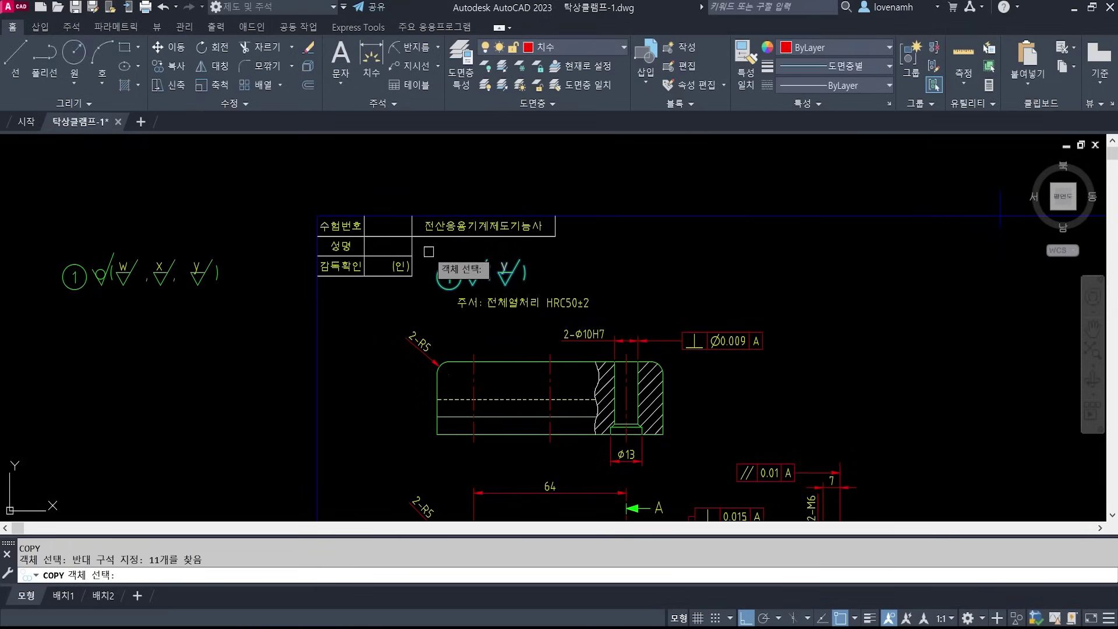
key(Return)
click(628, 271)
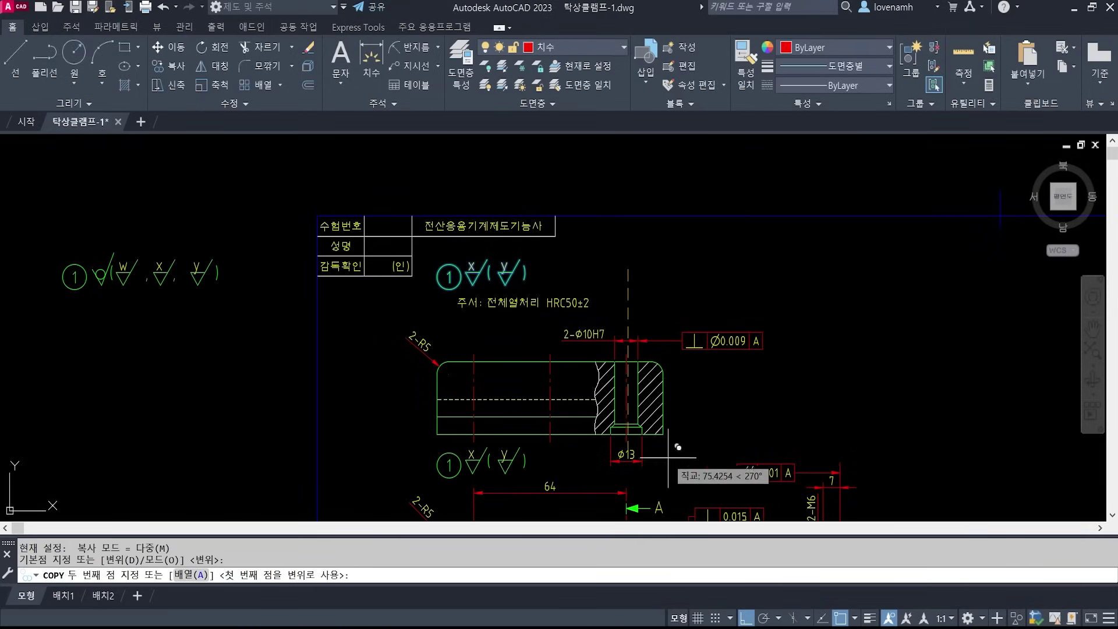
middle_drag(668, 457, 656, 204)
middle_drag(629, 310, 628, 174)
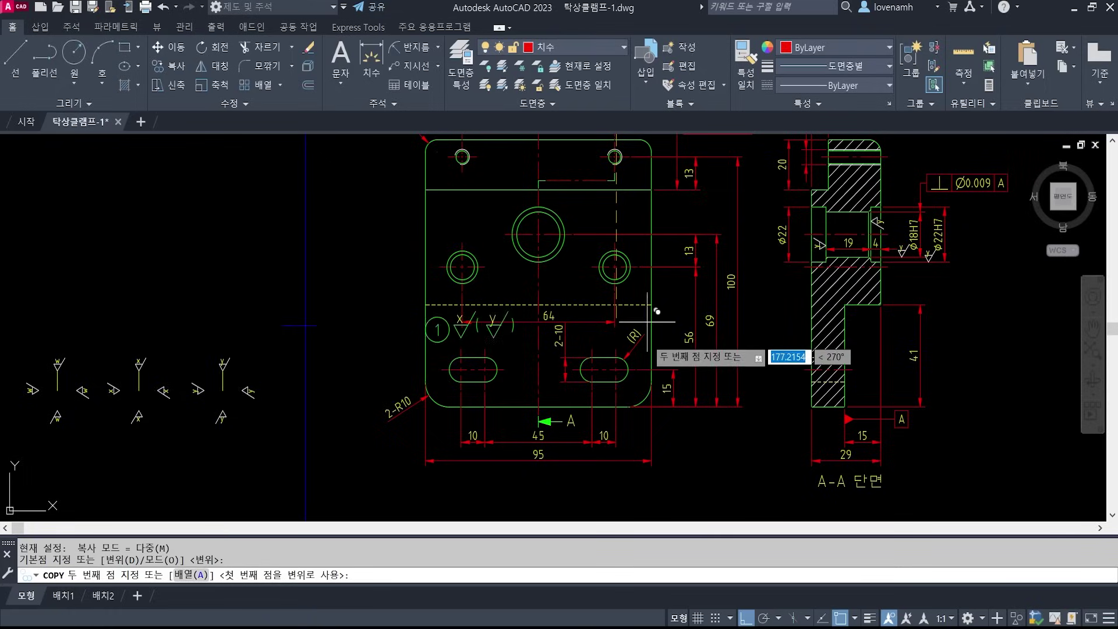
middle_drag(623, 401, 621, 143)
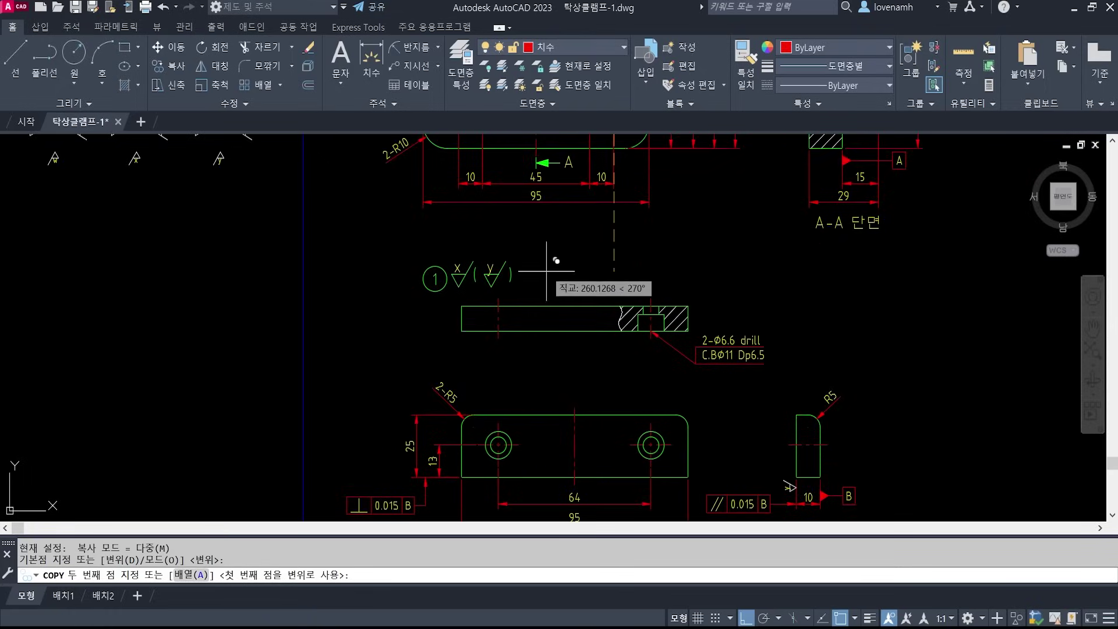
click(545, 237)
key(Return)
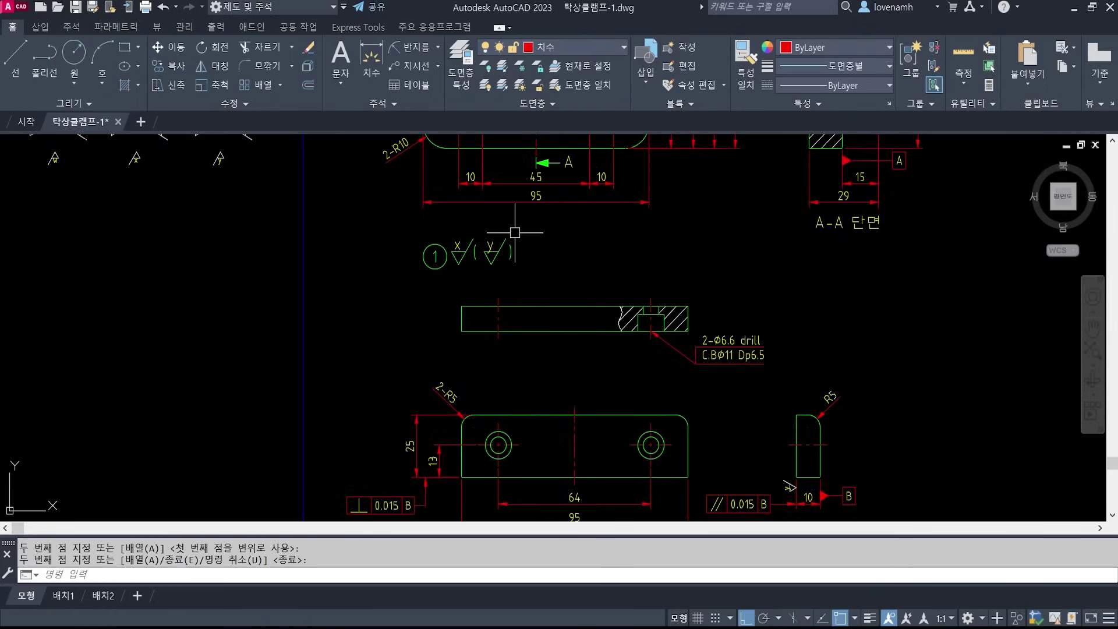
- Change the number in the copied balloon above the jaw plate to 2
scroll(396, 228, up, 4)
double_click(469, 282)
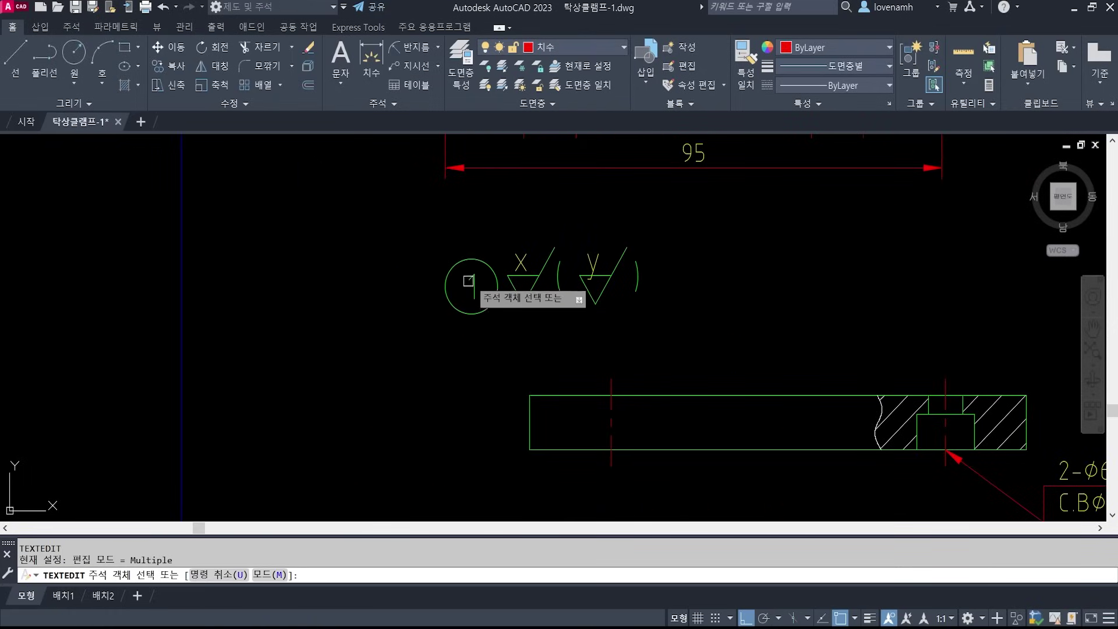
click(473, 285)
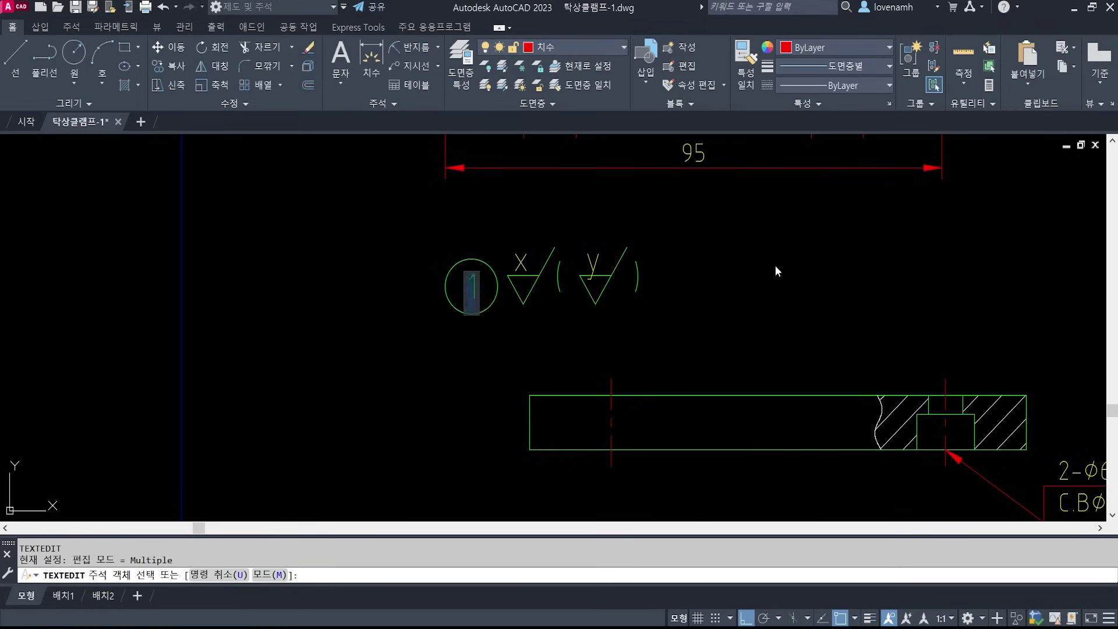
text(2)
key(Return)
key(Return)
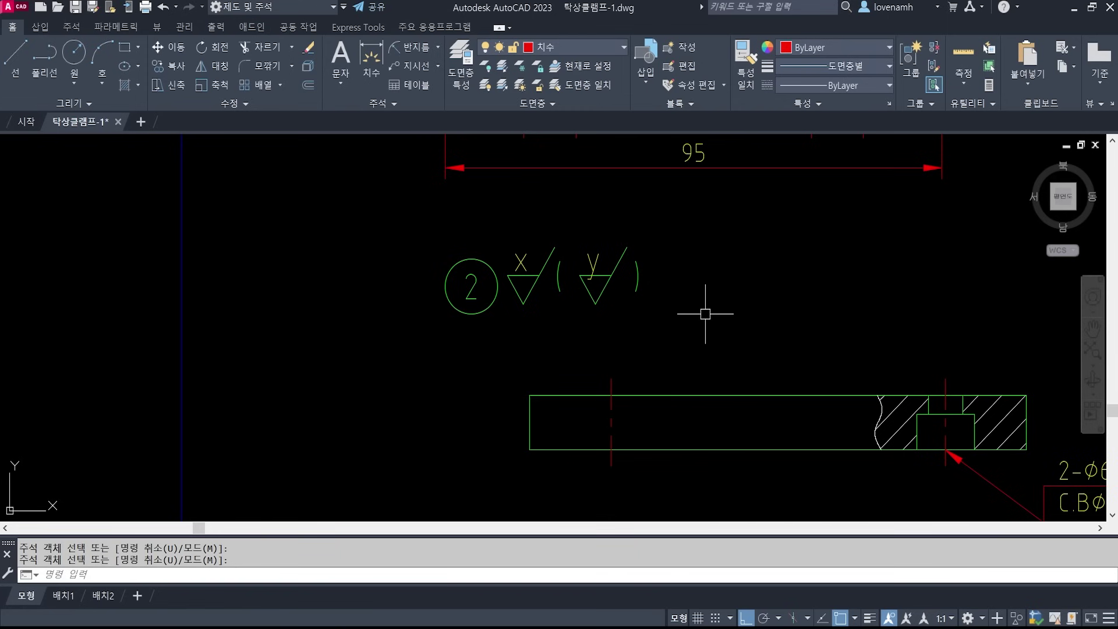
- Copy the heat treatment note "주서: 전체열처리 HRC50±2" from part 1 to just below the part 2 balloon
scroll(707, 319, down, 5)
mouse_move(802, 288)
middle_down()
mouse_move(726, 330)
mouse_move(672, 383)
middle_up()
mouse_move(700, 258)
middle_down()
mouse_move(667, 350)
mouse_move(656, 437)
mouse_move(656, 310)
middle_up()
text(co)
key(space)
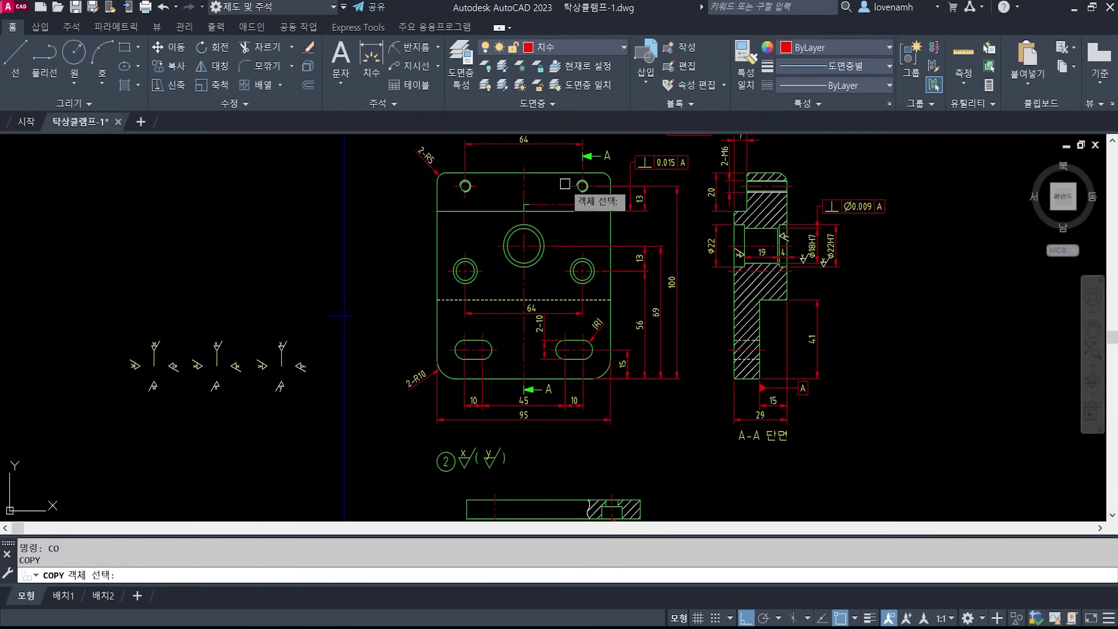
middle_drag(564, 174, 598, 346)
click(564, 171)
key(space)
click(760, 179)
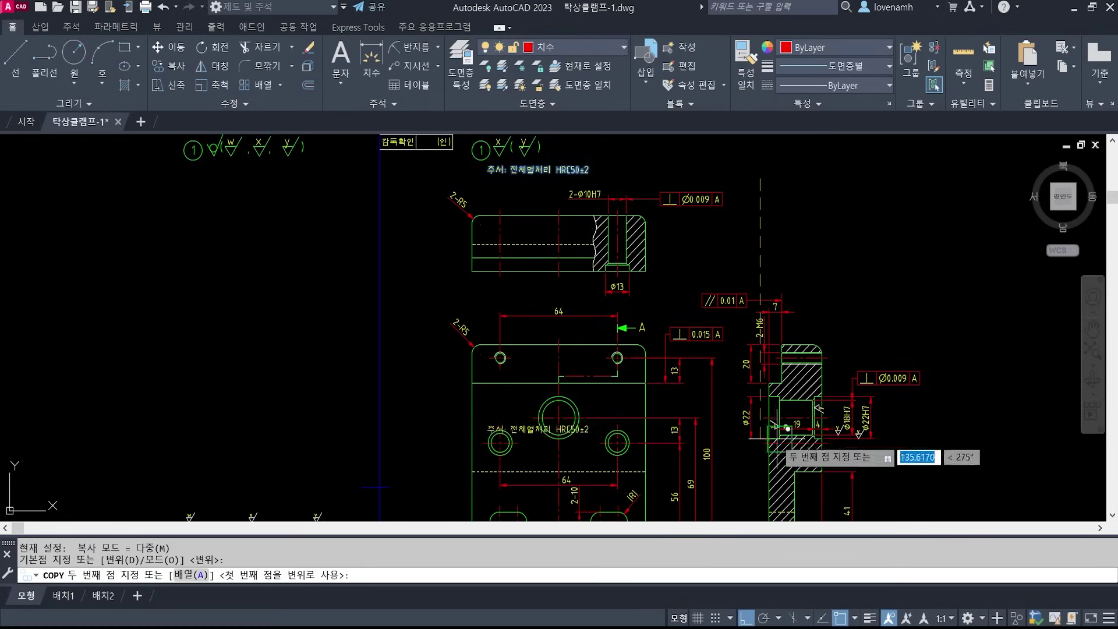
middle_drag(779, 438, 774, 120)
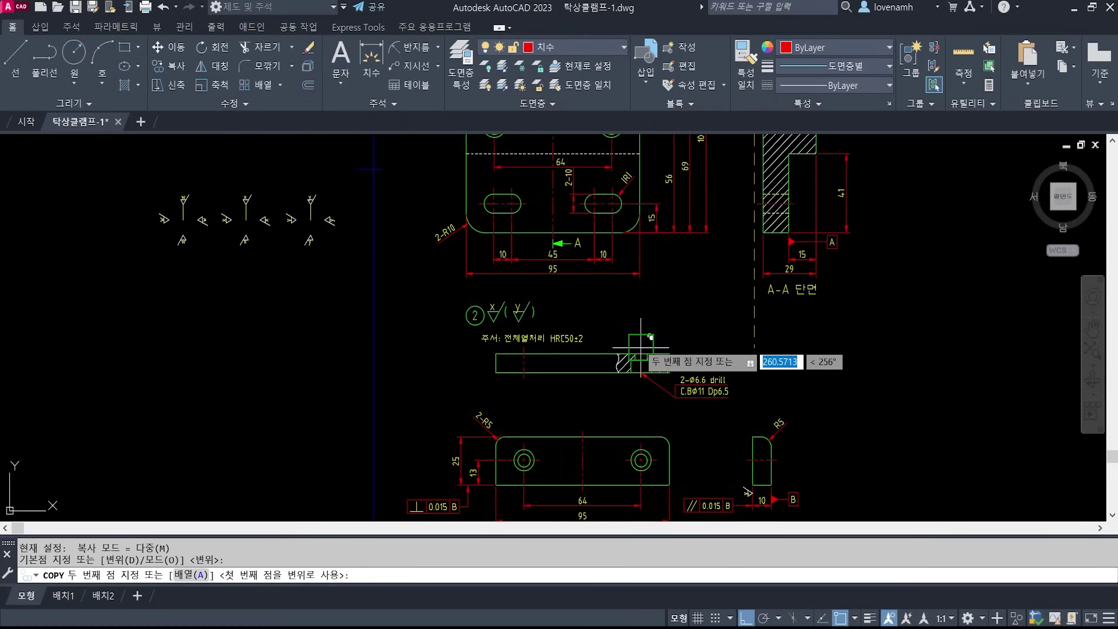
click(661, 341)
key(space)
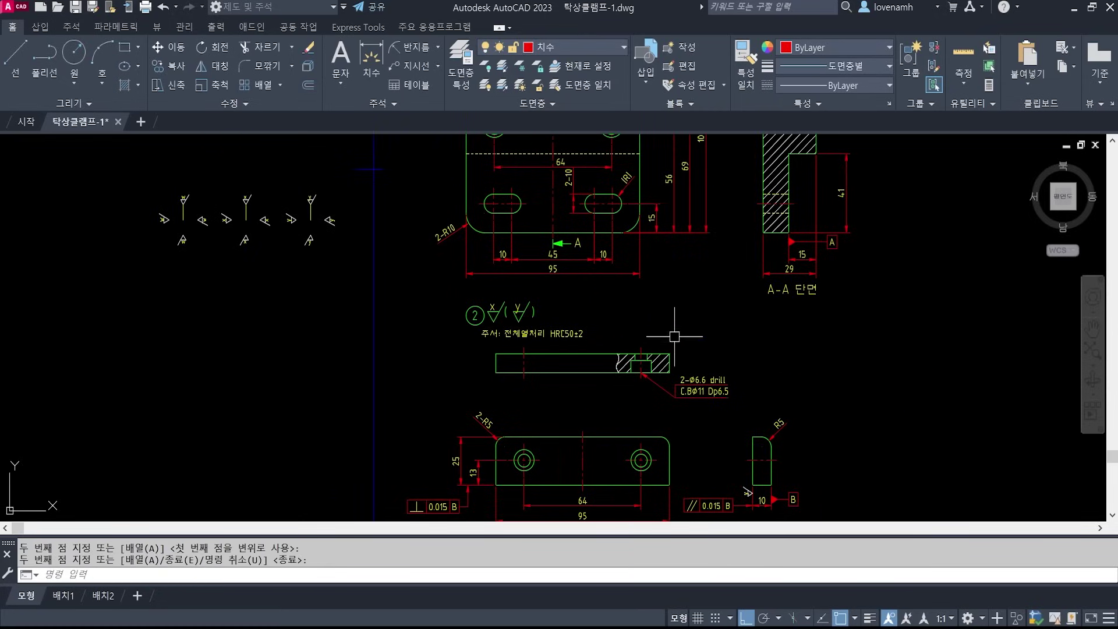
middle_drag(729, 408, 662, 207)
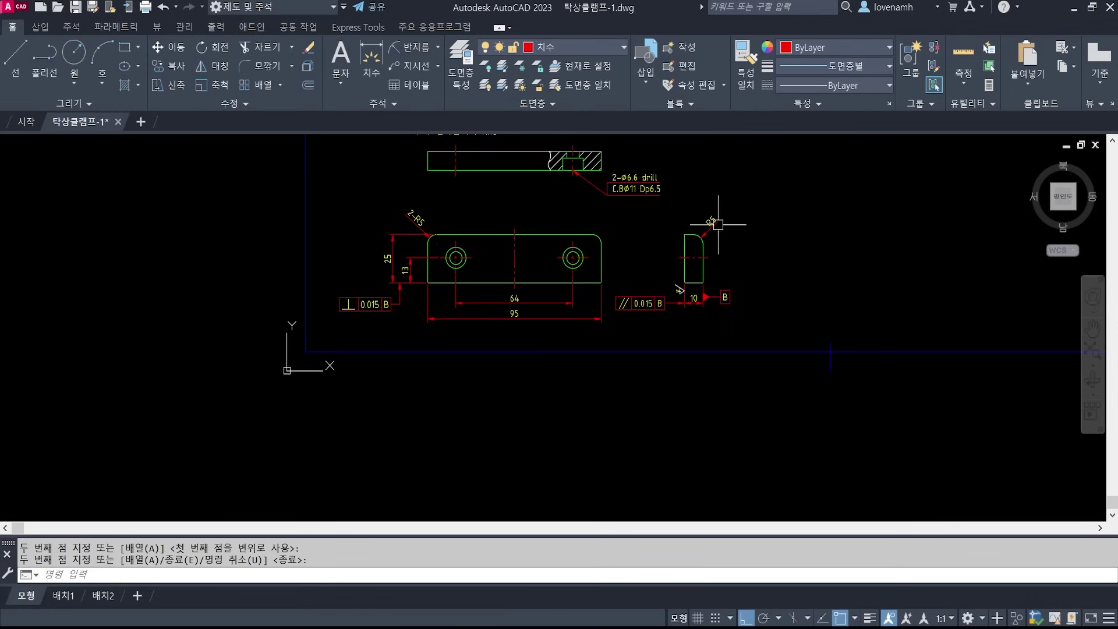
mouse_move(514, 169)
middle_down()
mouse_move(517, 314)
mouse_move(456, 261)
middle_up()
scroll(558, 279, down, 2)
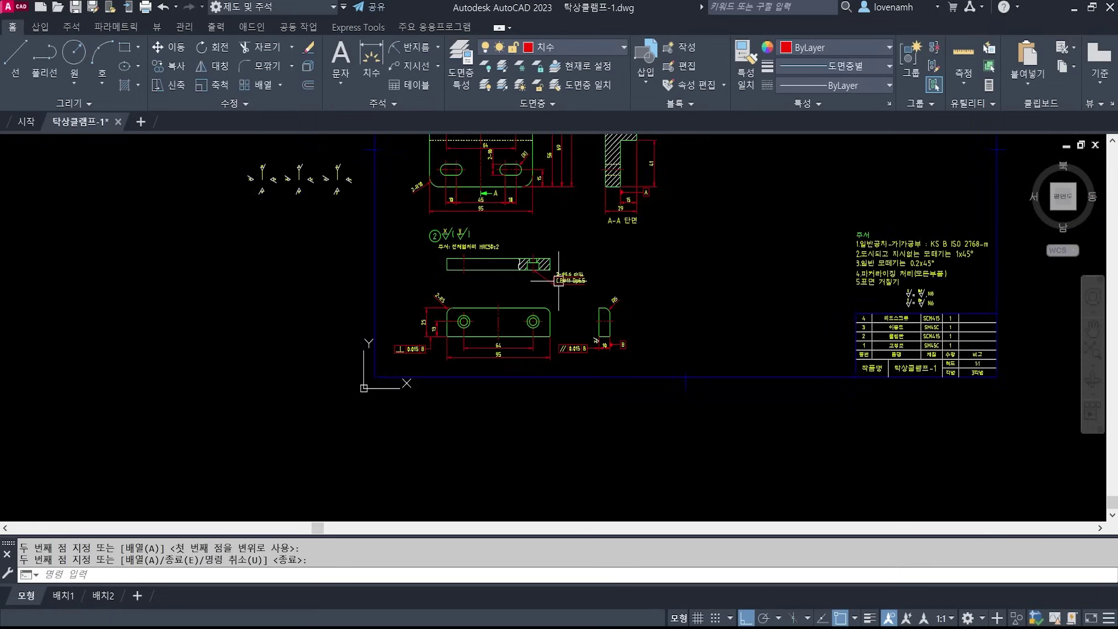
middle_drag(723, 204, 762, 146)
scroll(664, 294, up, 4)
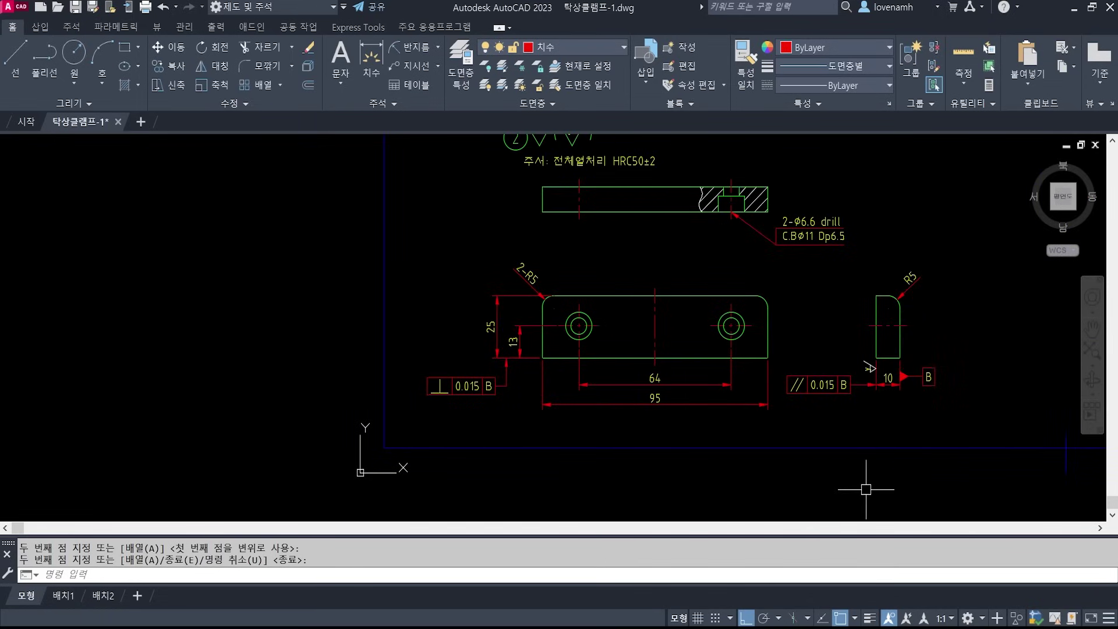
- Switch to the assembly image 탁상클램프_1.jpg, examine the 이동조 (part 3), the 부시 (part 7) and its set screw, and return to AutoCAD
key(alt+Tab)
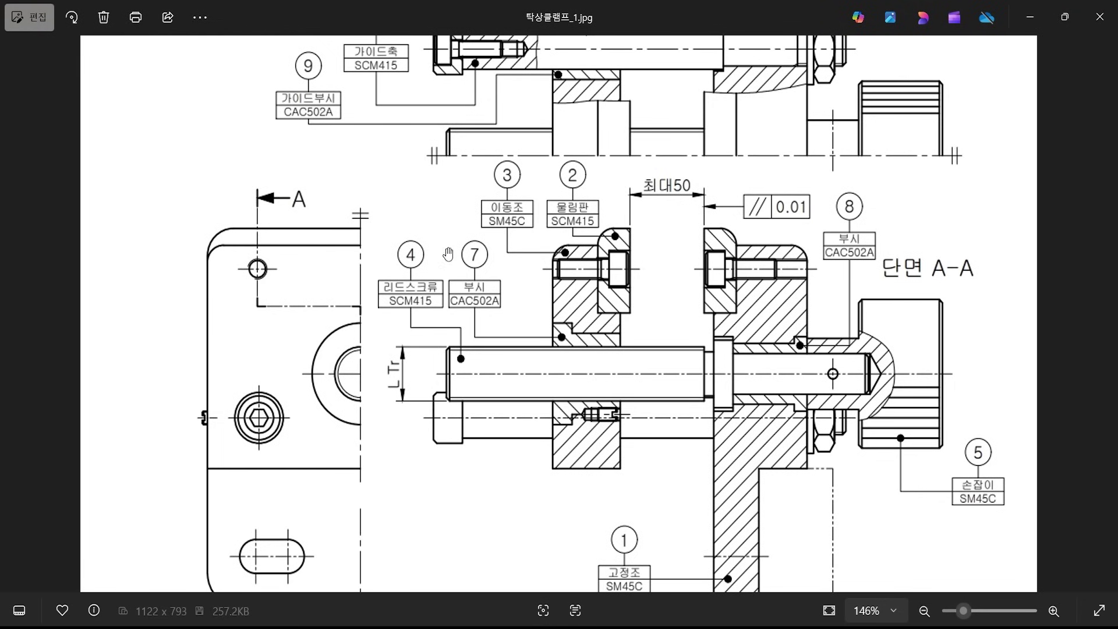
key(ctrl+2)
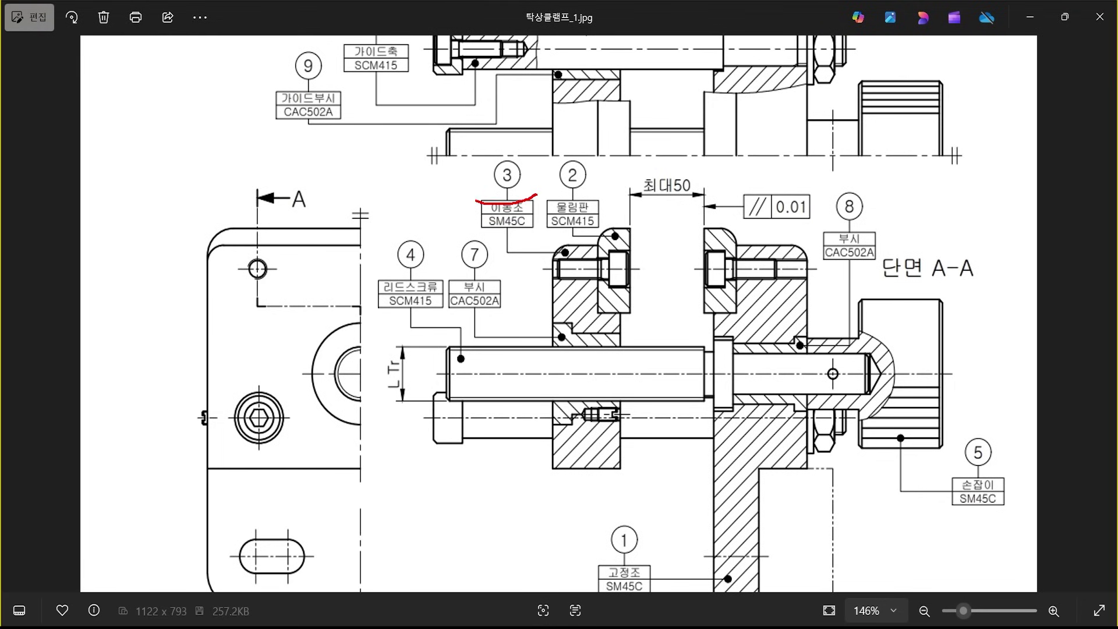
drag(476, 201, 546, 204)
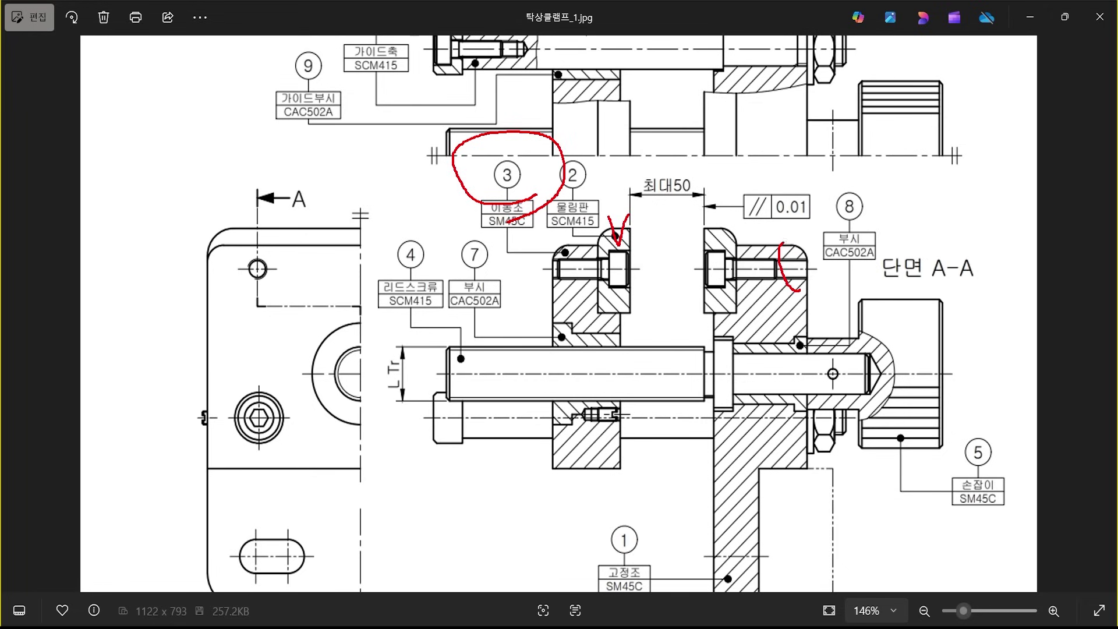
drag(782, 243, 806, 306)
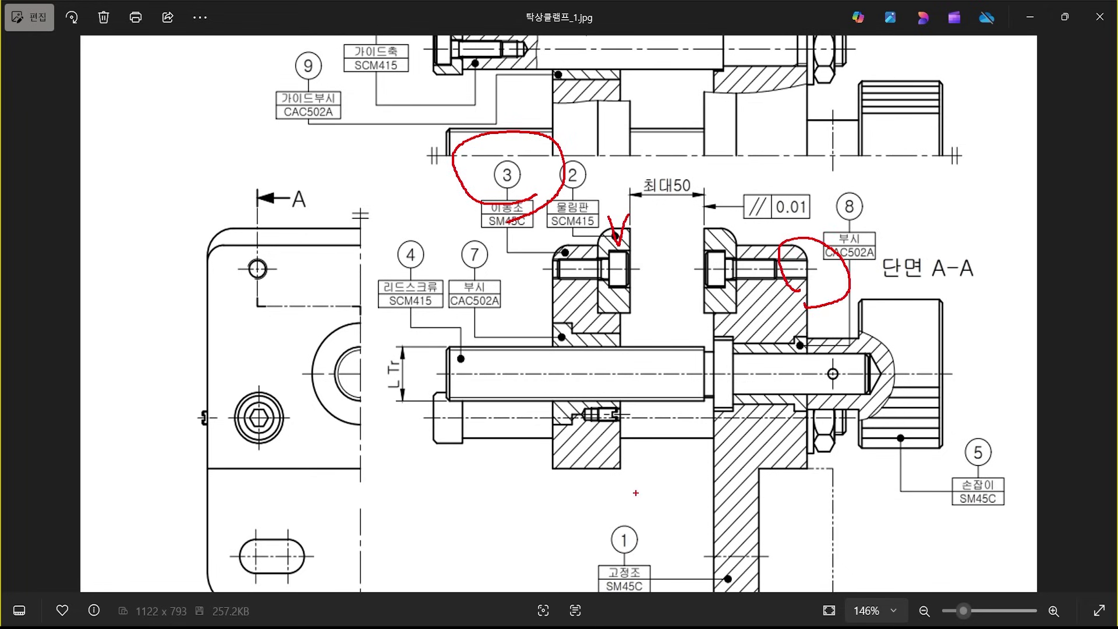
drag(635, 493, 626, 475)
key(Escape)
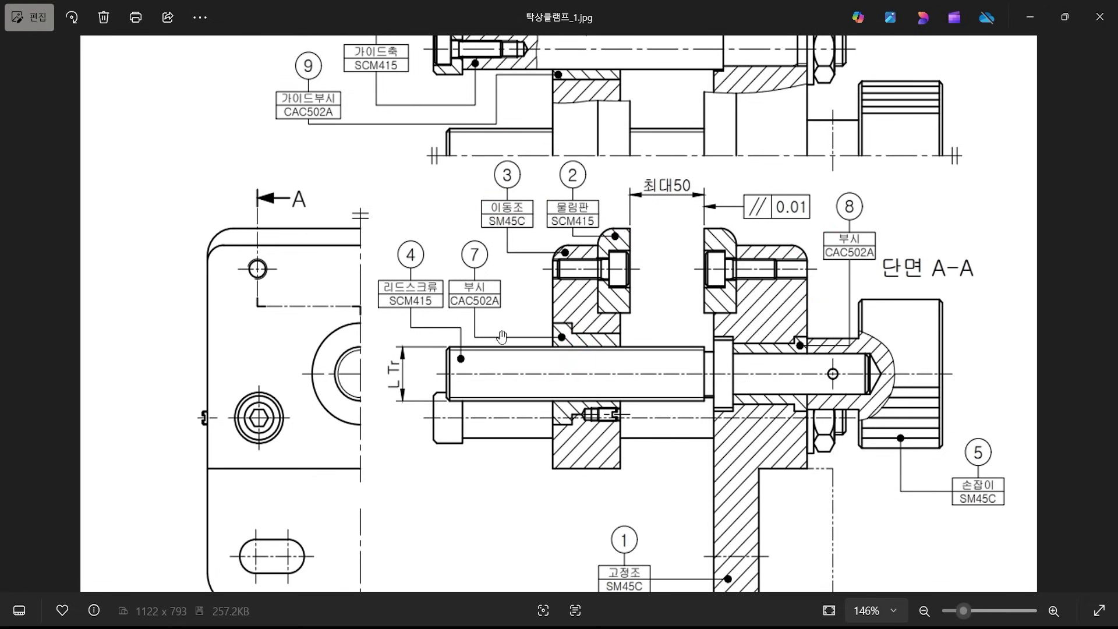
key(ctrl+2)
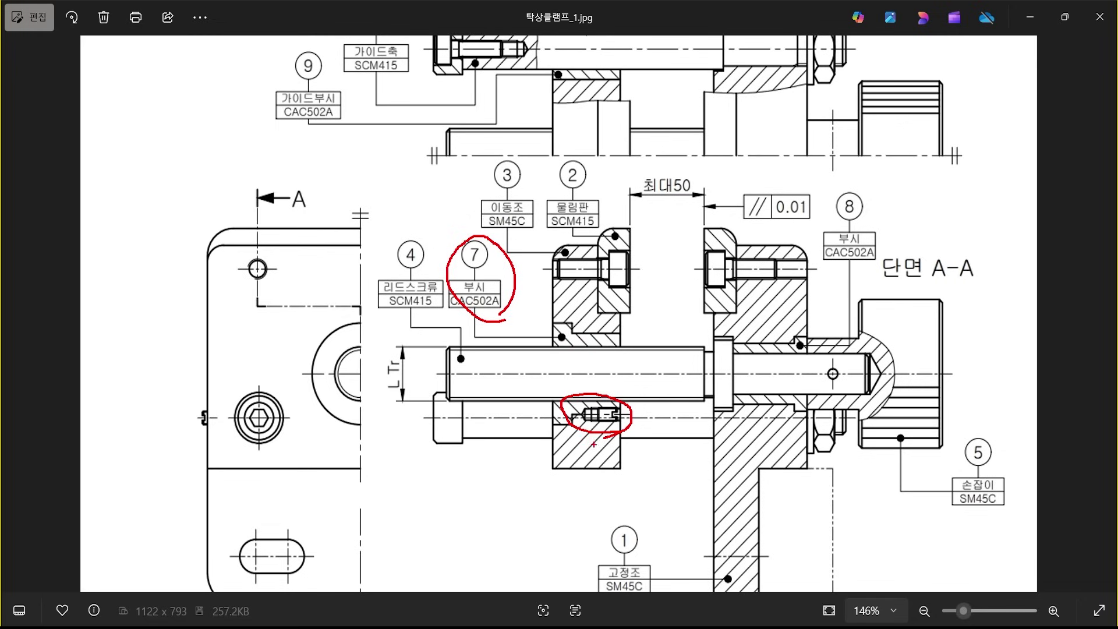
key(Escape)
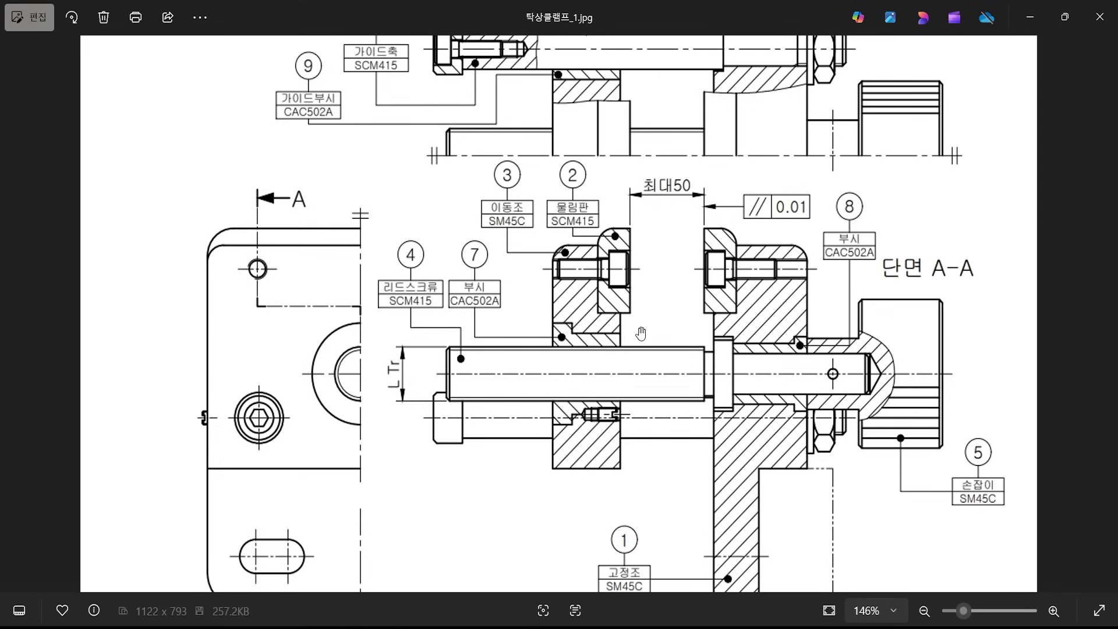
scroll(641, 333, down, 3)
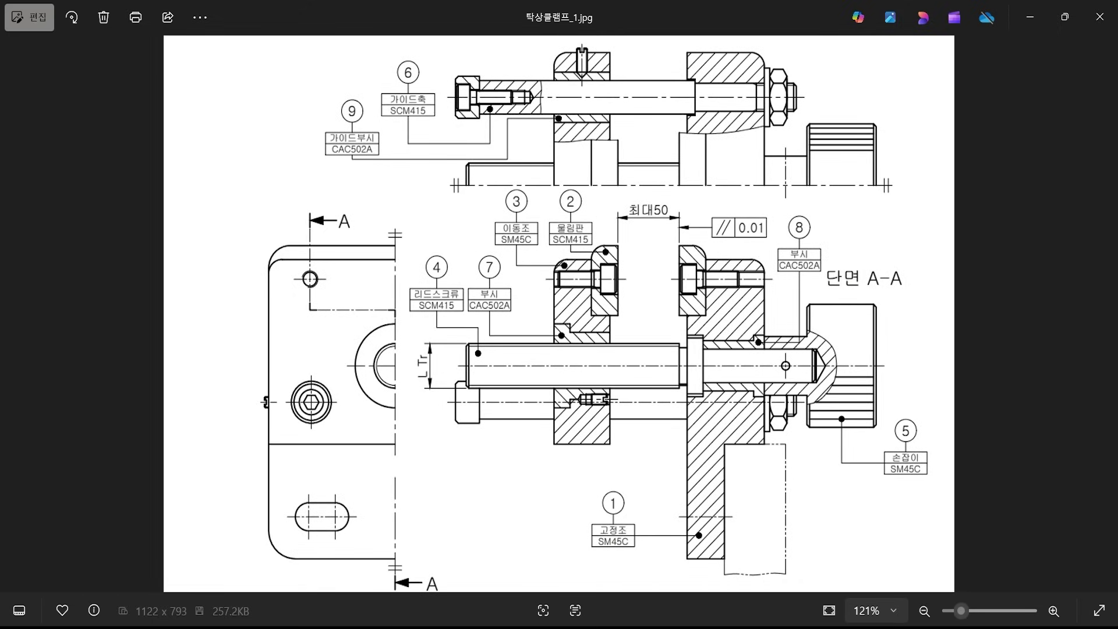
key(alt+Tab)
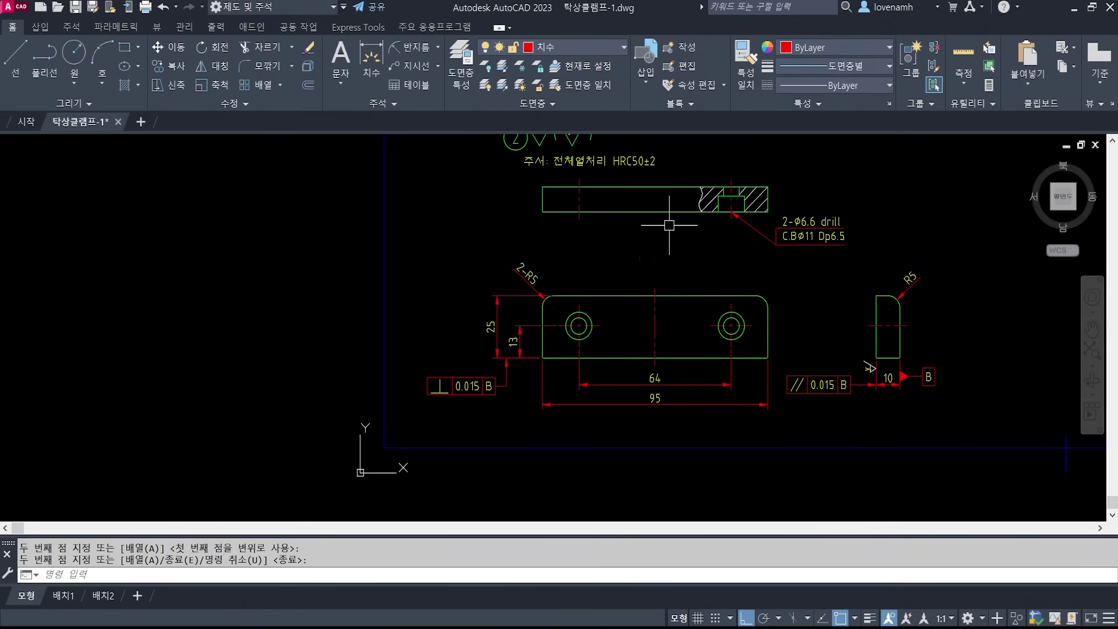
- Review the whole drawing sheet, checking the fixed jaw's section view and the surface roughness entries in the general notes
scroll(619, 395, down, 3)
mouse_move(864, 314)
middle_down()
mouse_move(650, 423)
mouse_move(649, 397)
middle_up()
middle_drag(650, 397, 652, 397)
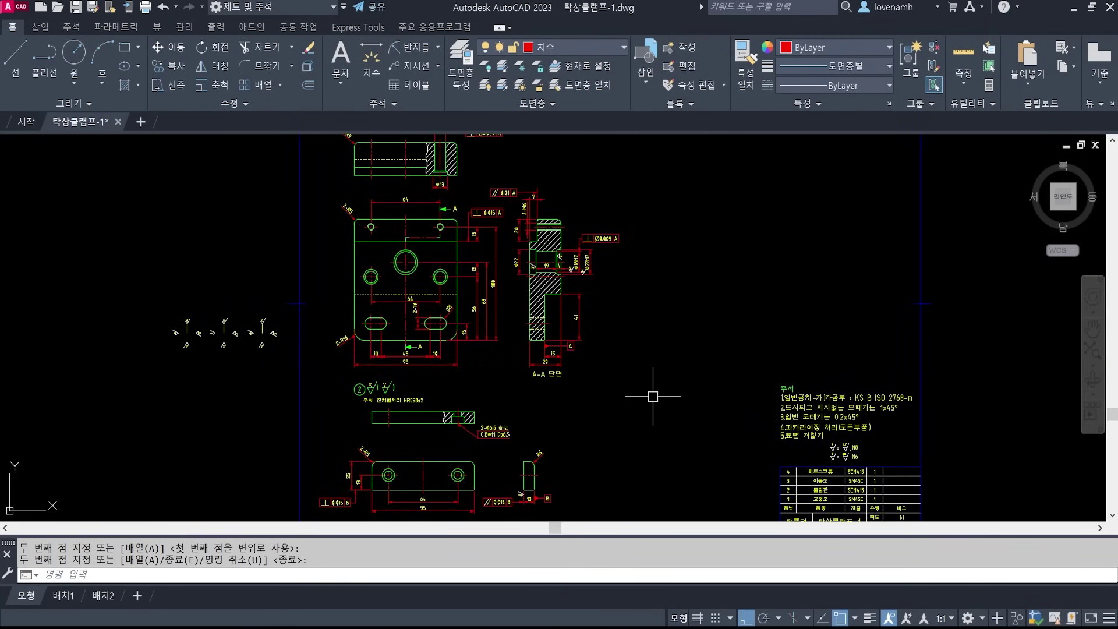
middle_click(652, 396)
middle_click(653, 397)
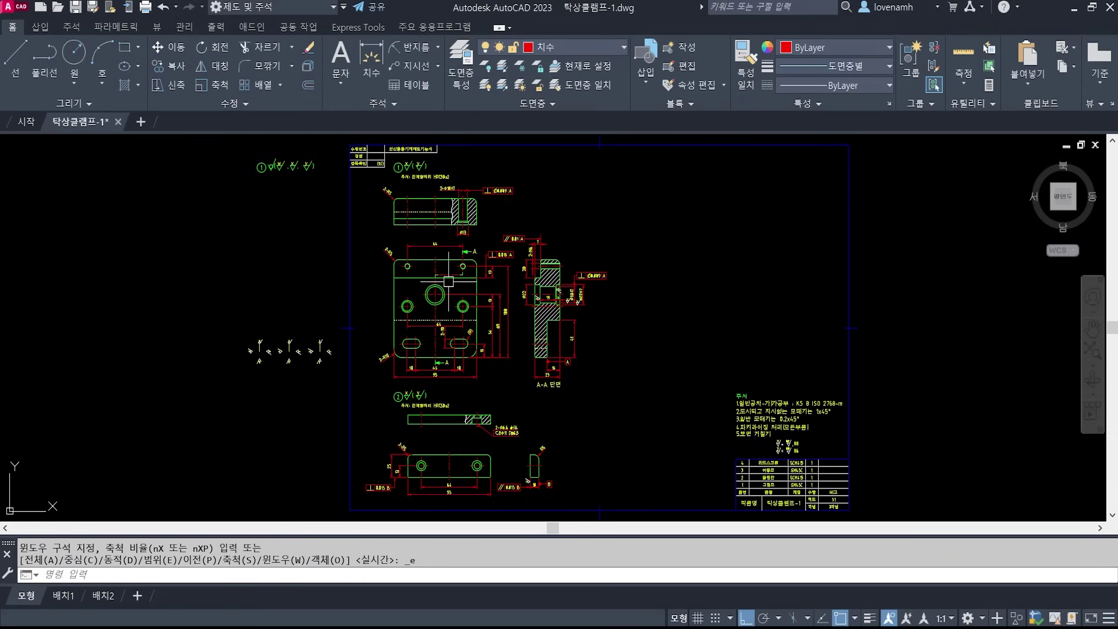
scroll(445, 285, up, 6)
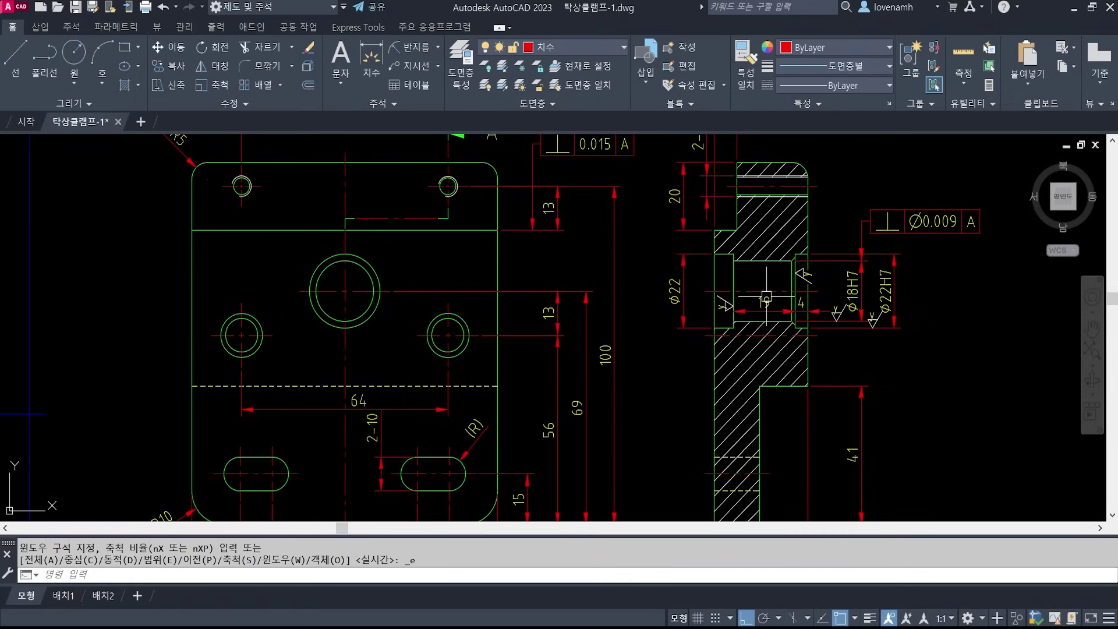
scroll(654, 294, down, 7)
mouse_move(758, 381)
middle_down()
mouse_move(680, 282)
mouse_move(665, 329)
middle_up()
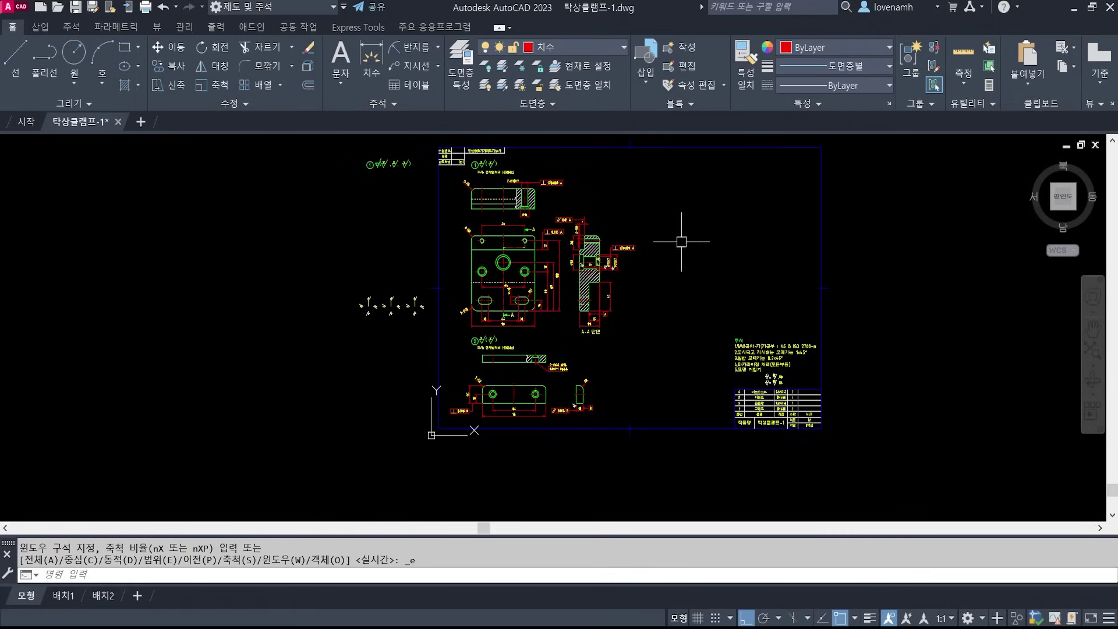
scroll(792, 396, up, 9)
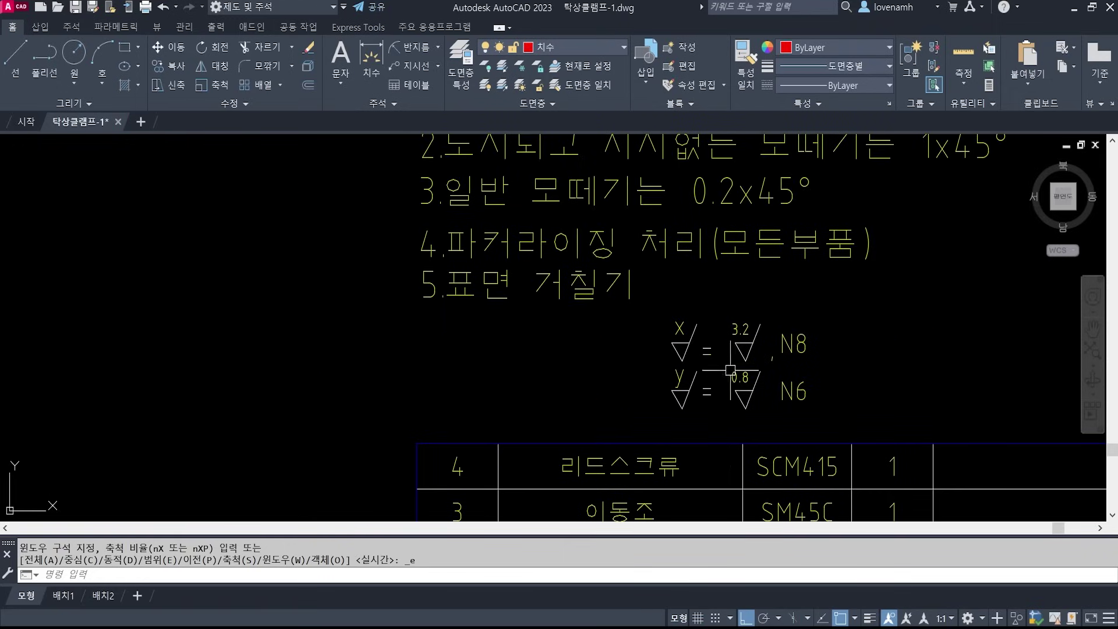
scroll(729, 374, down, 8)
middle_drag(600, 301, 655, 382)
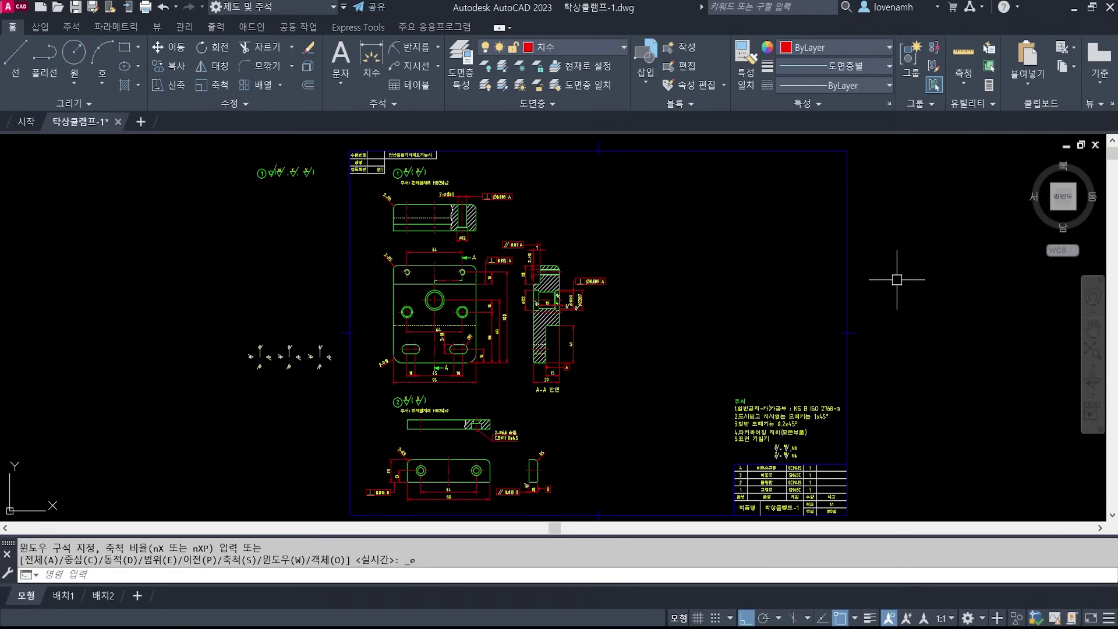
- Zoom to the extents of the drawing
text(z)
key(Return)
text(e)
key(Return)
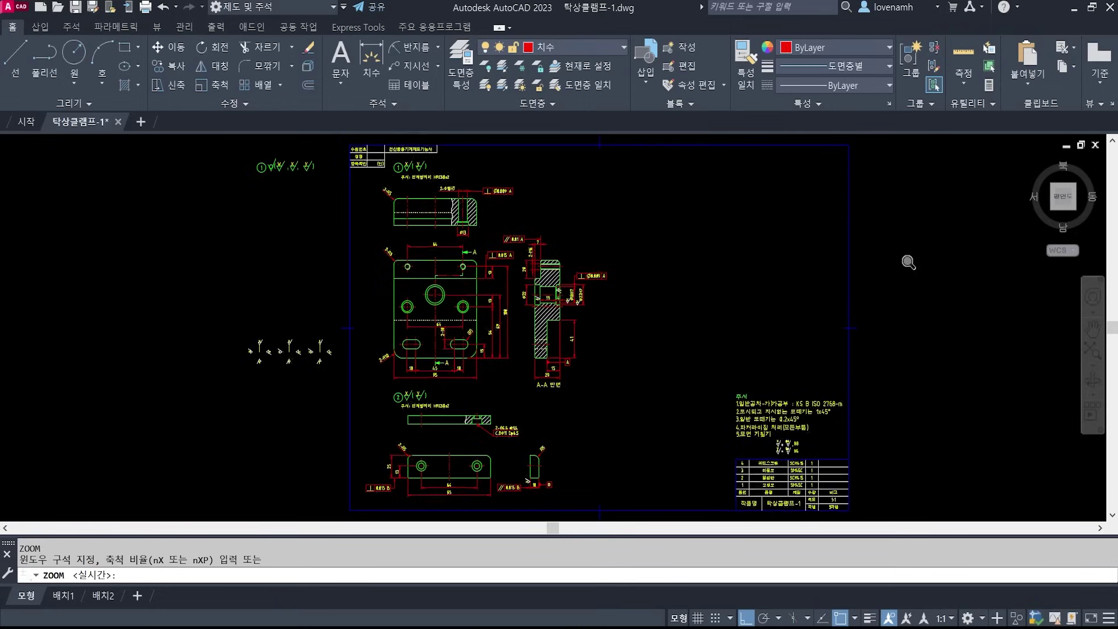